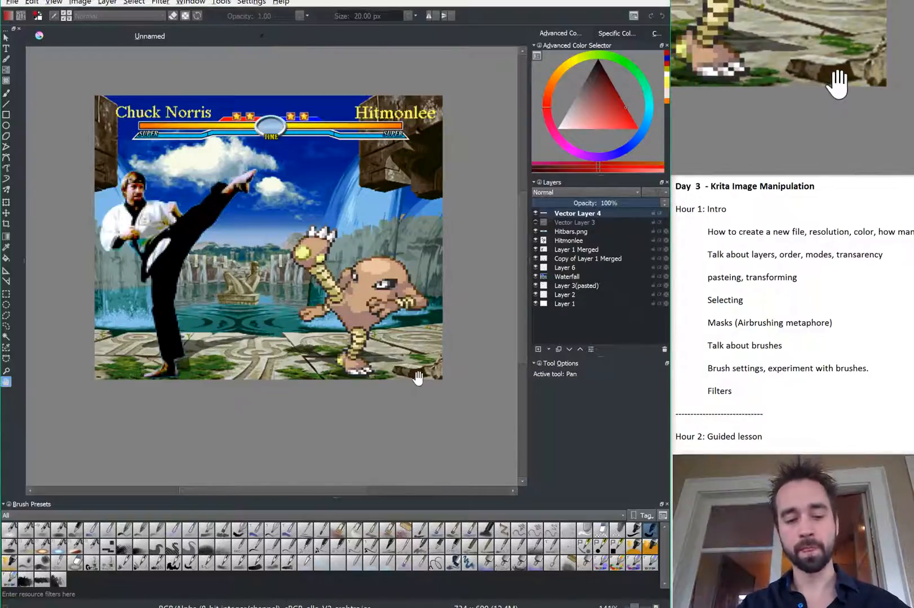
Step: Create a new 1600 × 1200 px document at 300 ppi with the RGB/Alpha 8-bit integer colour model
key(ctrl+n)
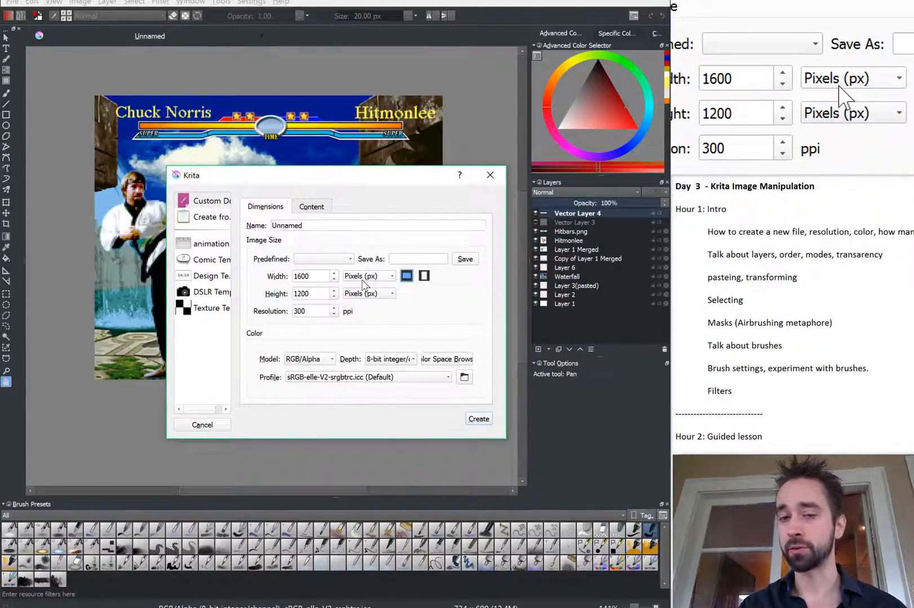
click(476, 420)
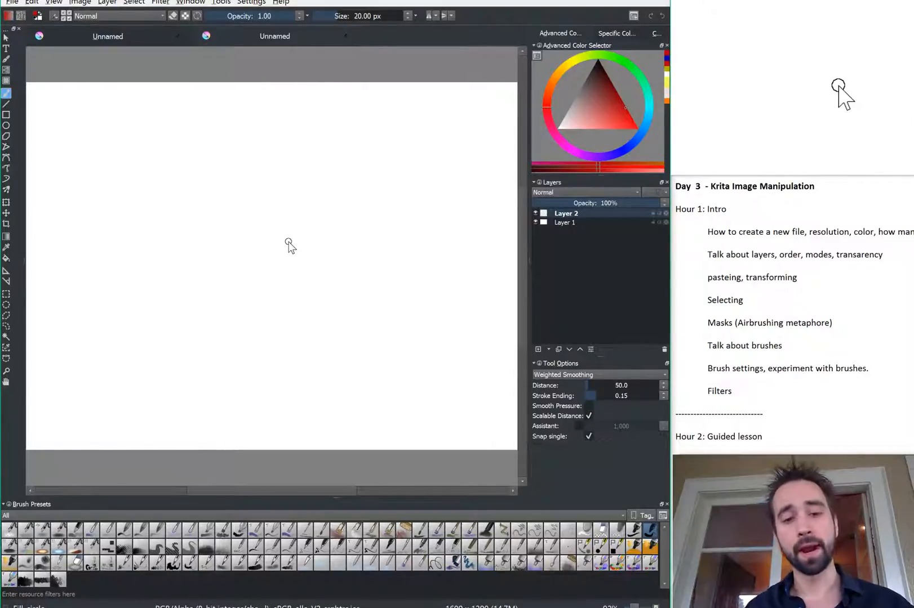
Step: Open 721 pokemon.png from the Krita project's Pokemon folder as a separate document
click(840, 151)
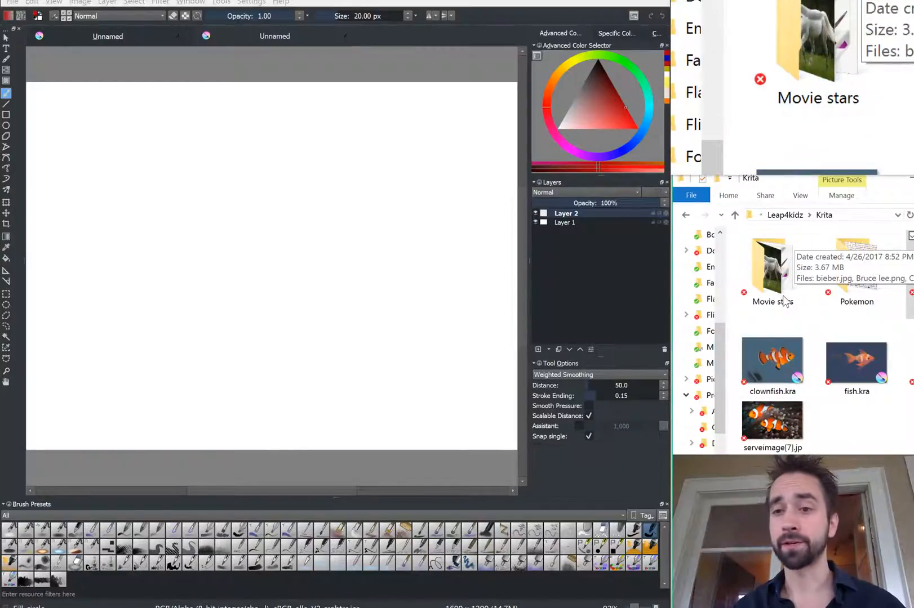
click(862, 272)
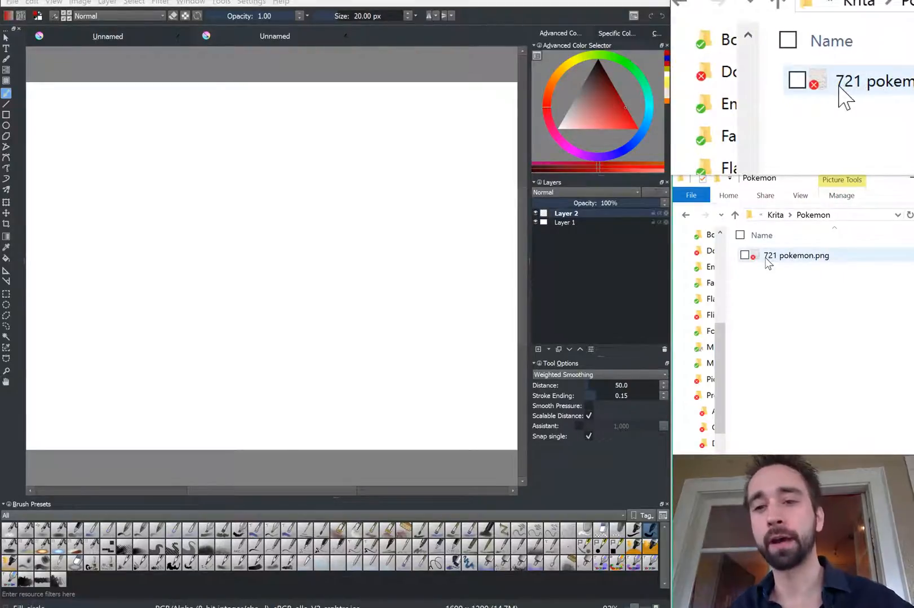
drag(768, 260, 387, 35)
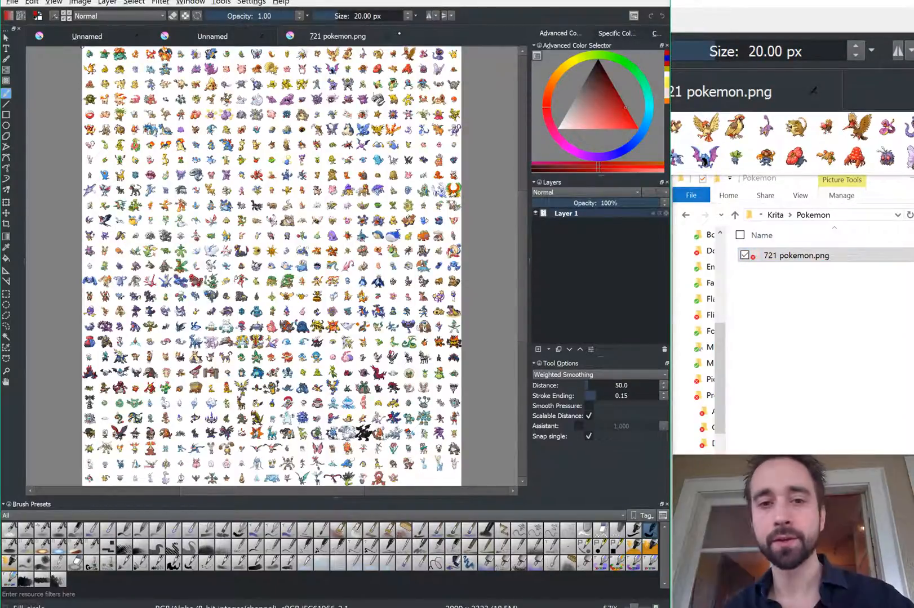
Step: Insert waterfall.gif from the video game backgrounds folder into the blank 1600 × 1200 document as a new layer
click(801, 348)
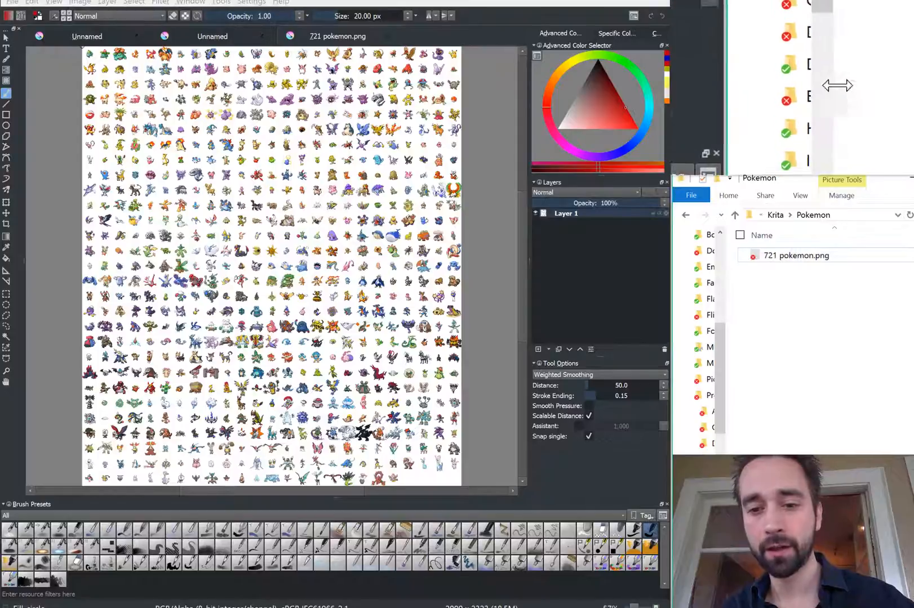
drag(717, 406, 724, 432)
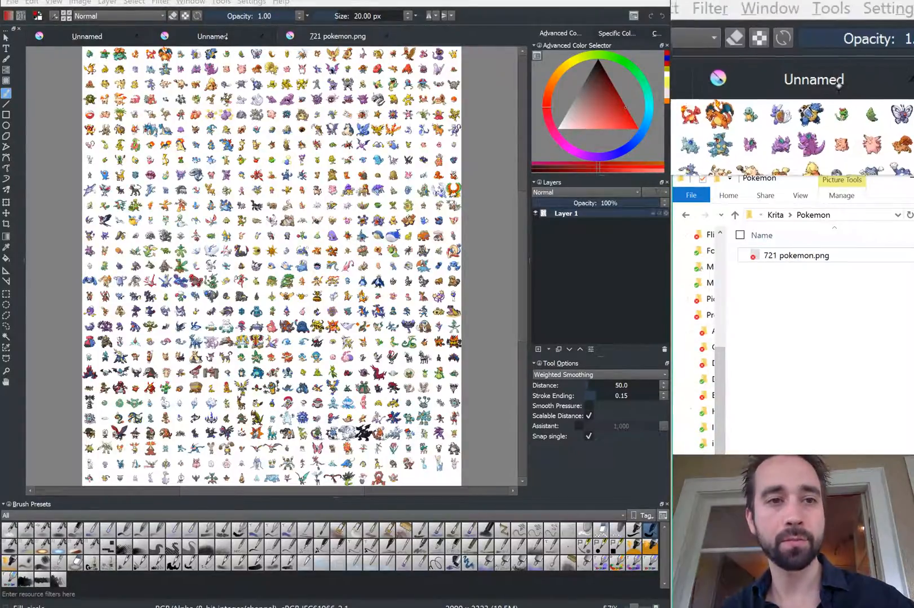
click(221, 37)
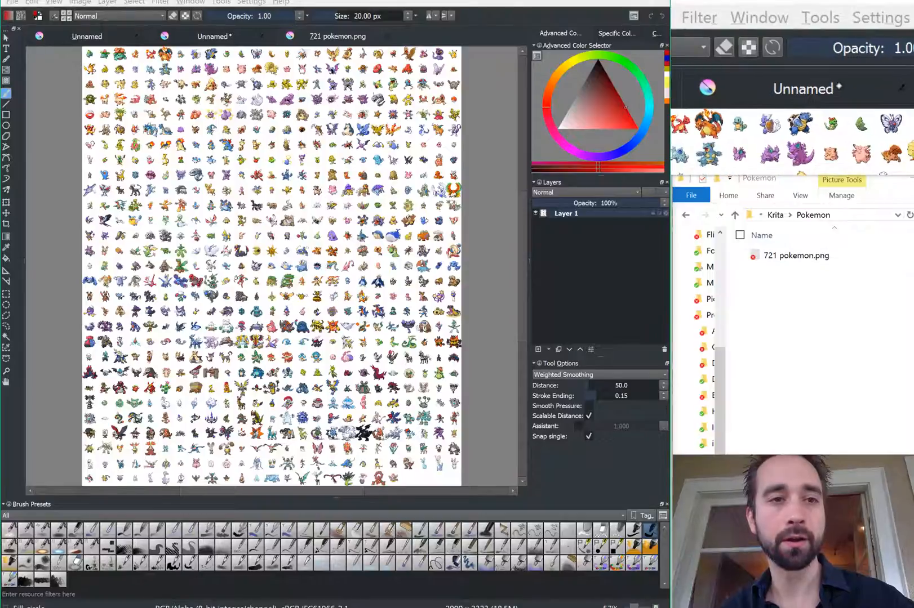
click(235, 41)
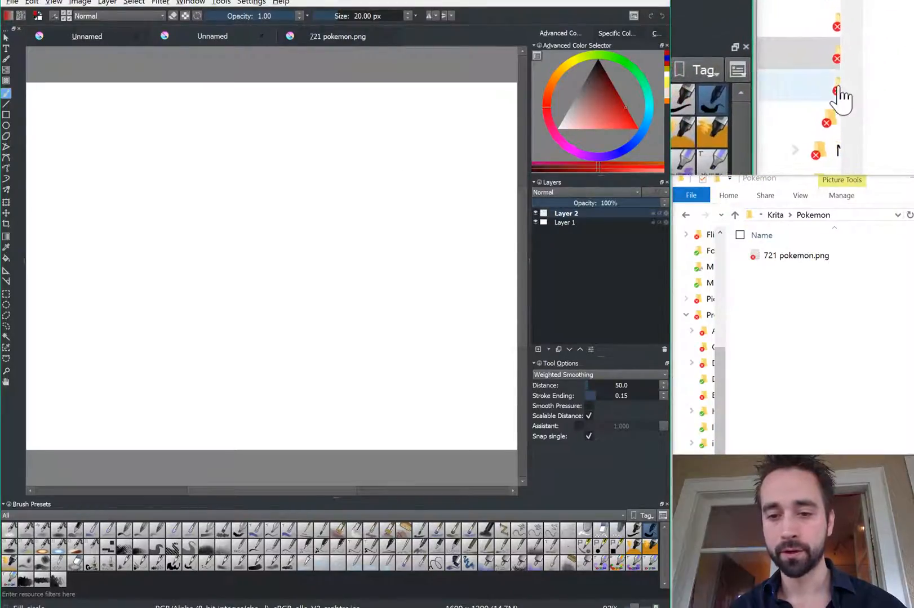
click(711, 524)
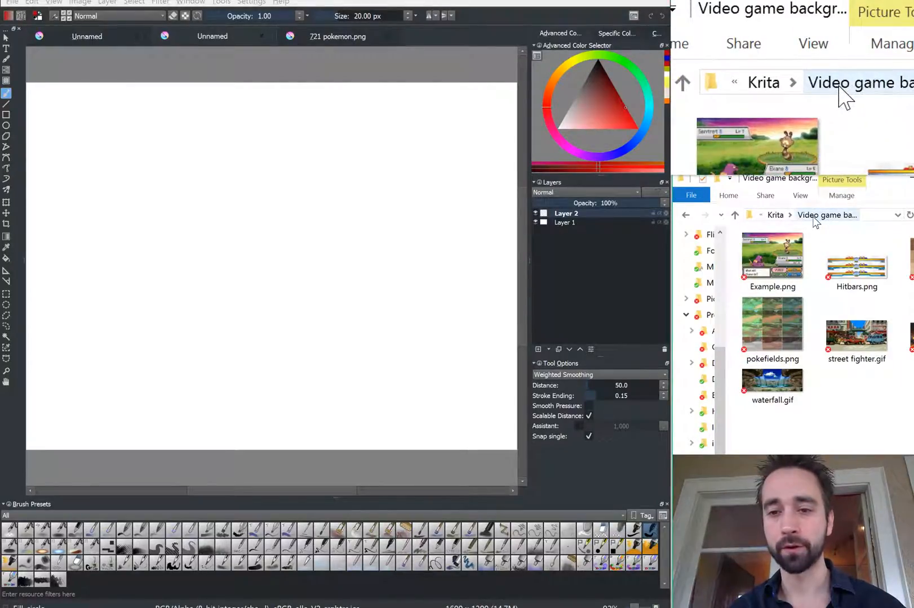
drag(772, 381, 269, 265)
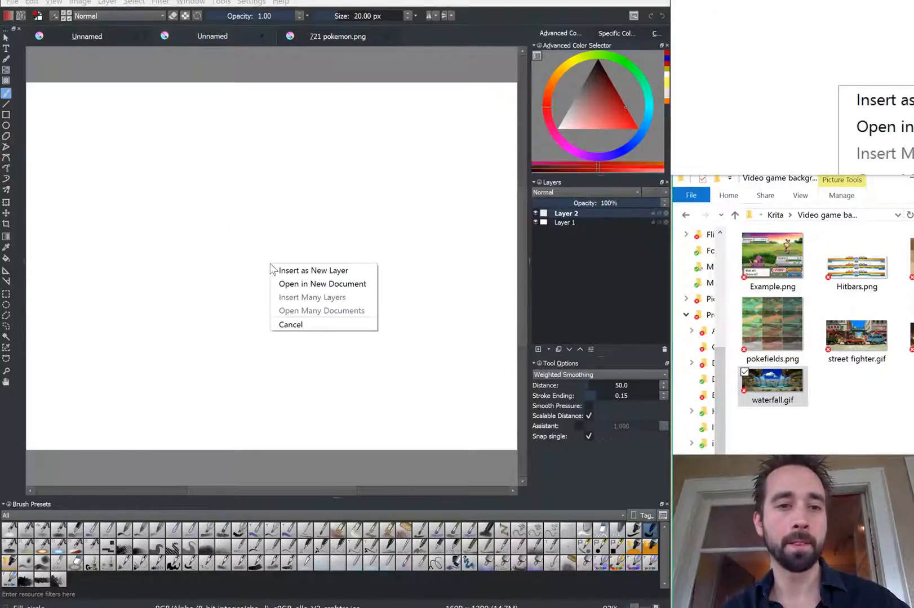
click(303, 273)
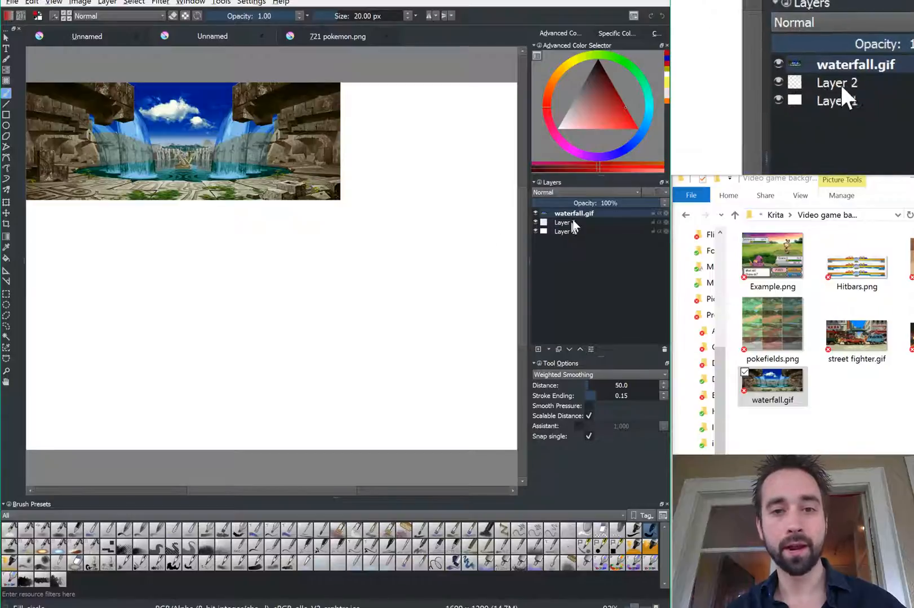
Step: Rename the waterfall.gif layer as "waterfall background"
mouse_move(578, 222)
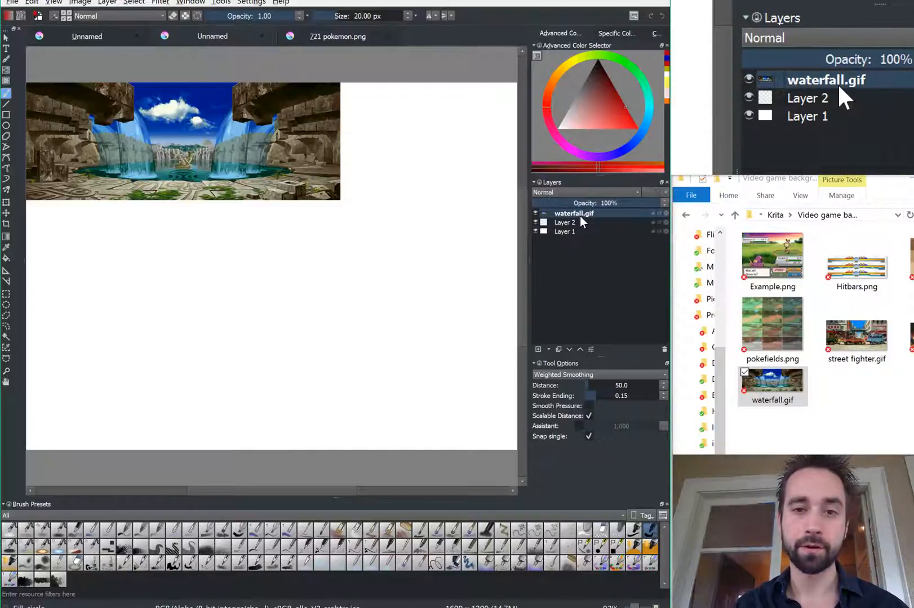
double_click(584, 214)
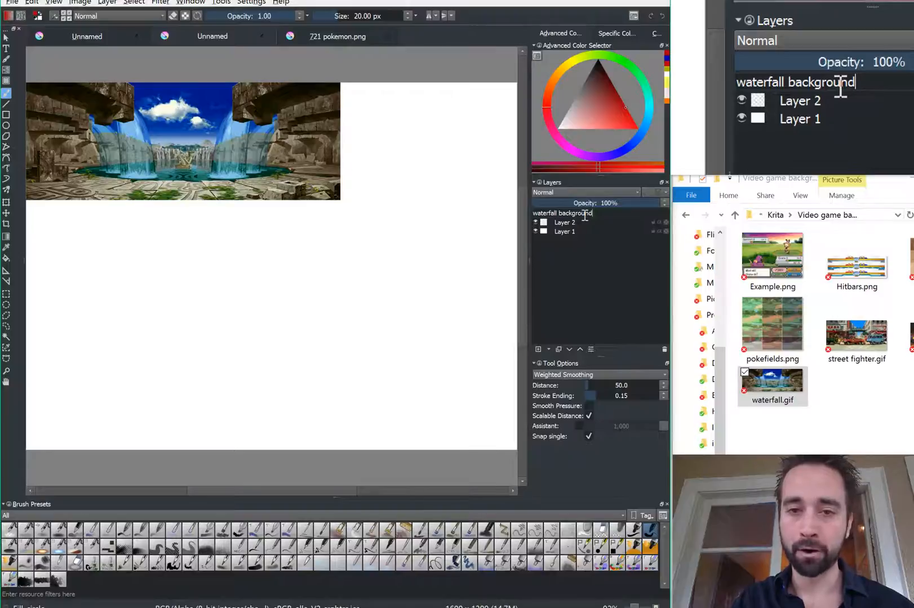
key(Return)
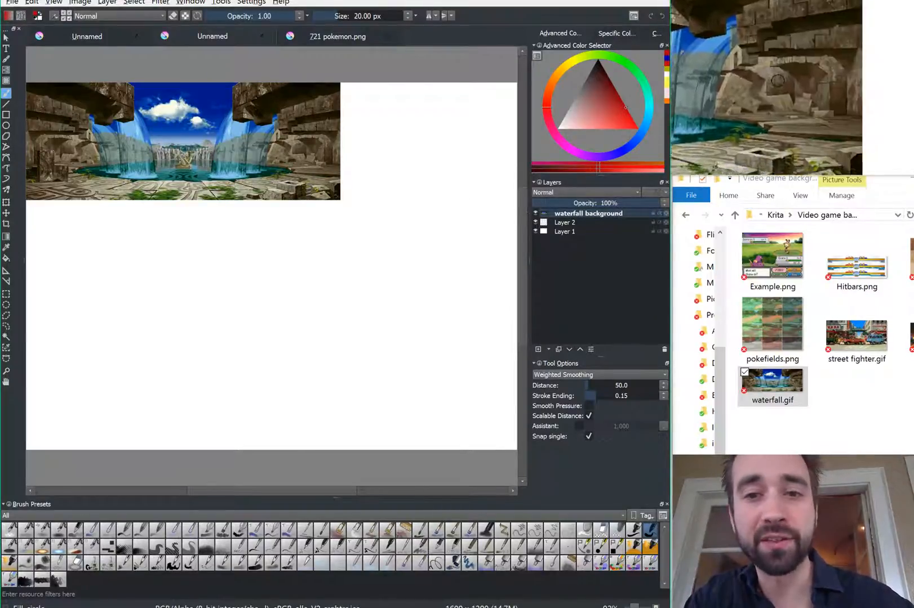
Step: Try the Pin Light blending mode on the waterfall background layer and set it back to Normal
click(545, 193)
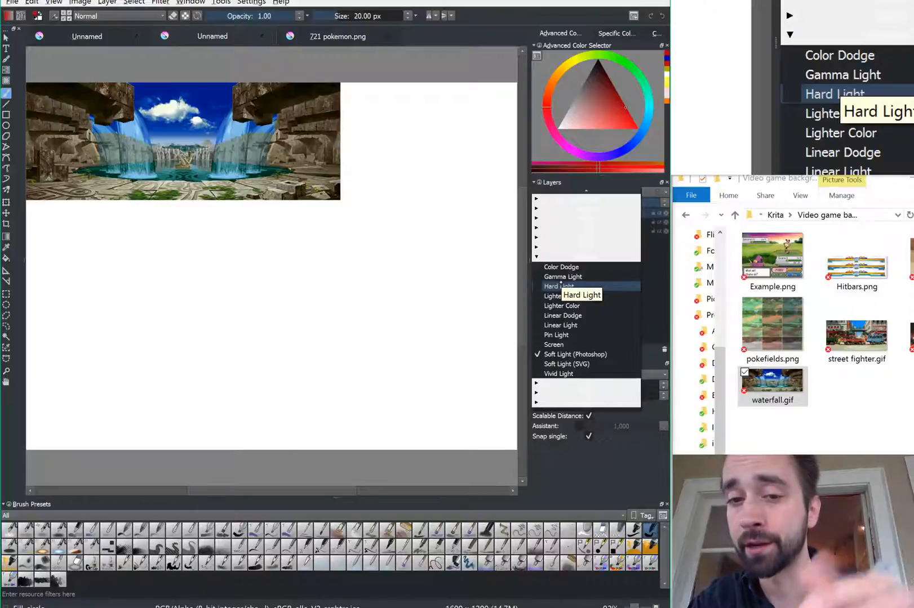
click(549, 335)
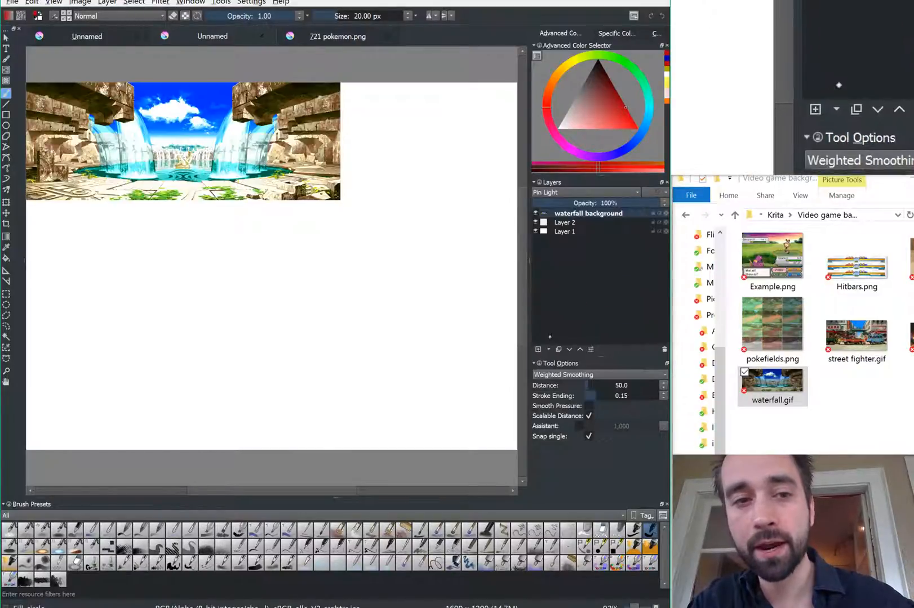
click(544, 192)
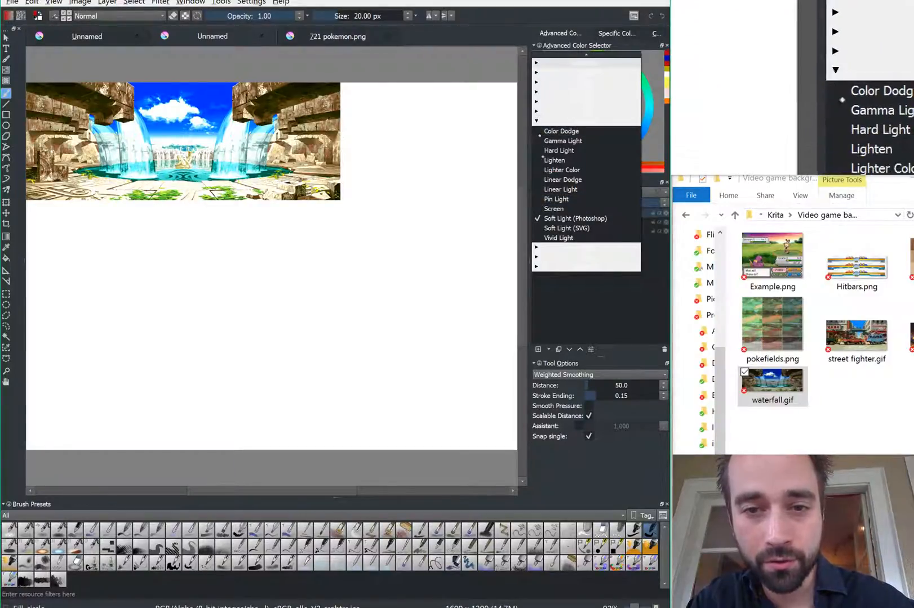
click(572, 292)
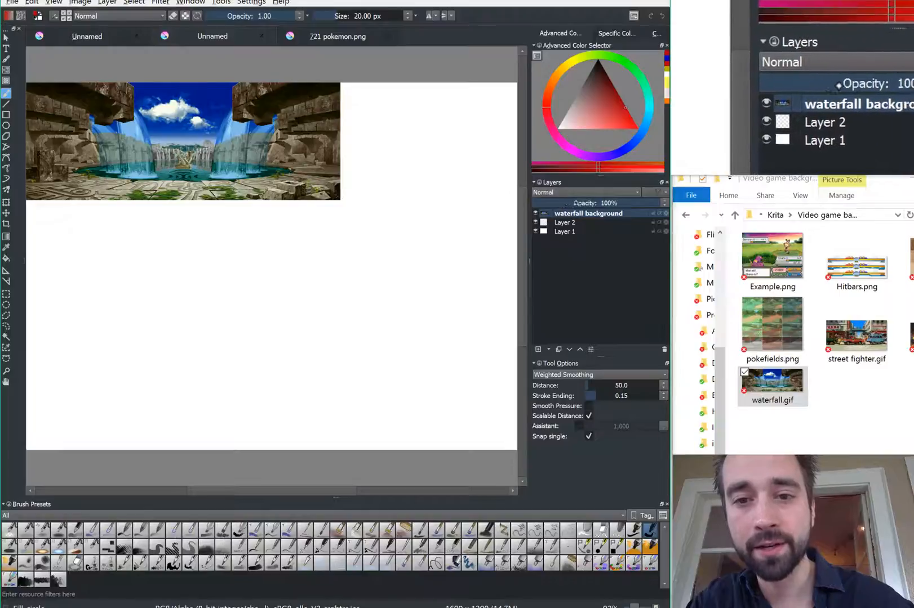
Step: Try opacities of 75%, 11% and 69% on the waterfall background layer and restore it to 100%
click(626, 204)
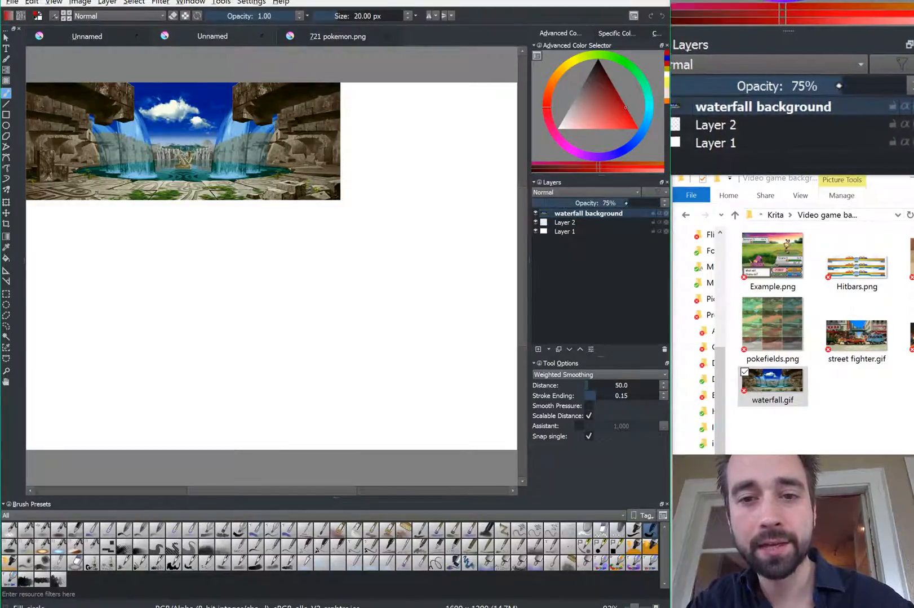
drag(622, 204, 676, 217)
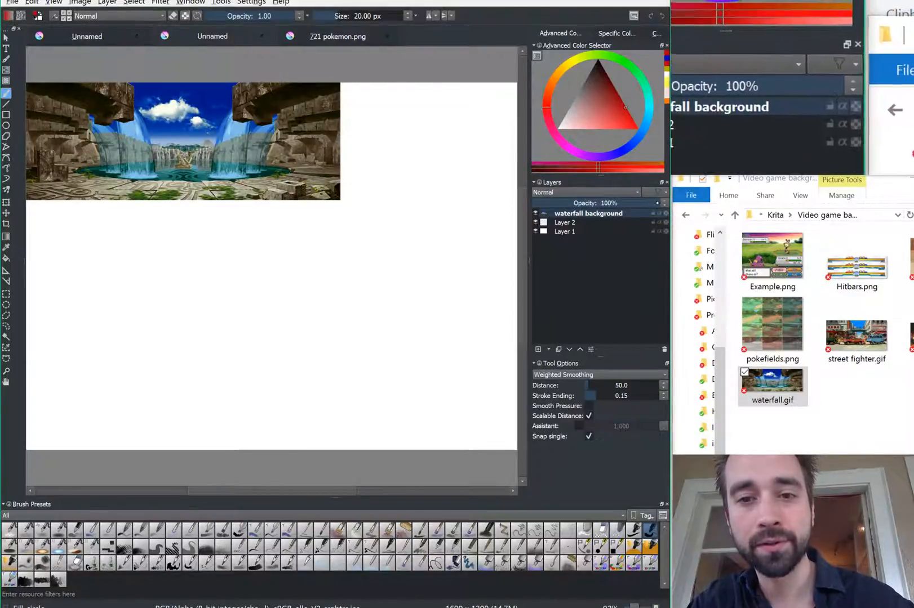
drag(657, 203, 543, 200)
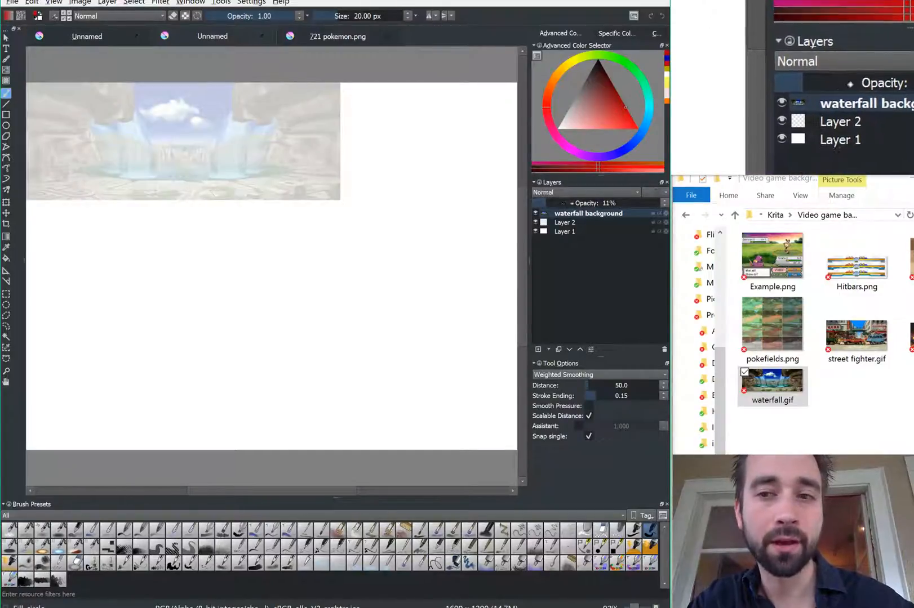
drag(572, 202, 618, 202)
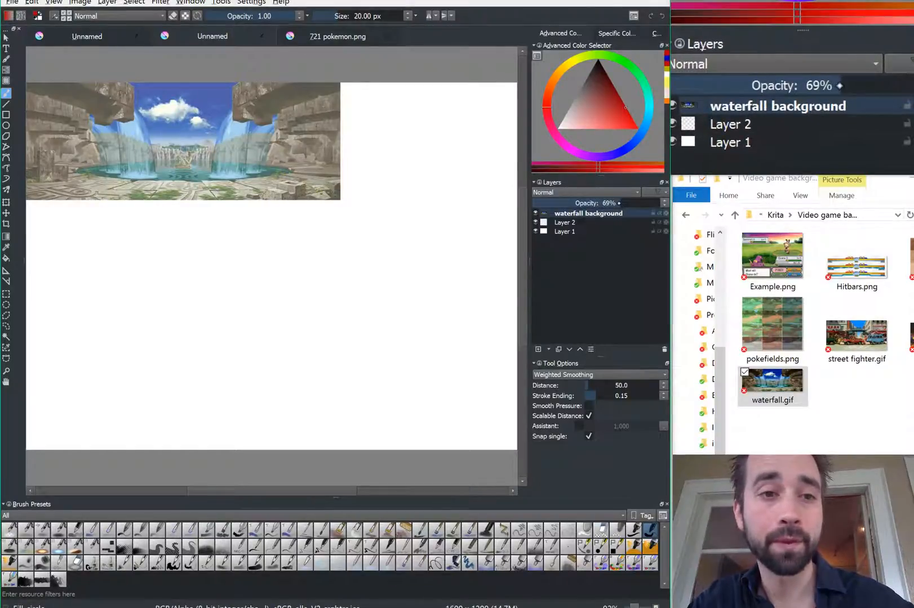
drag(619, 203, 727, 207)
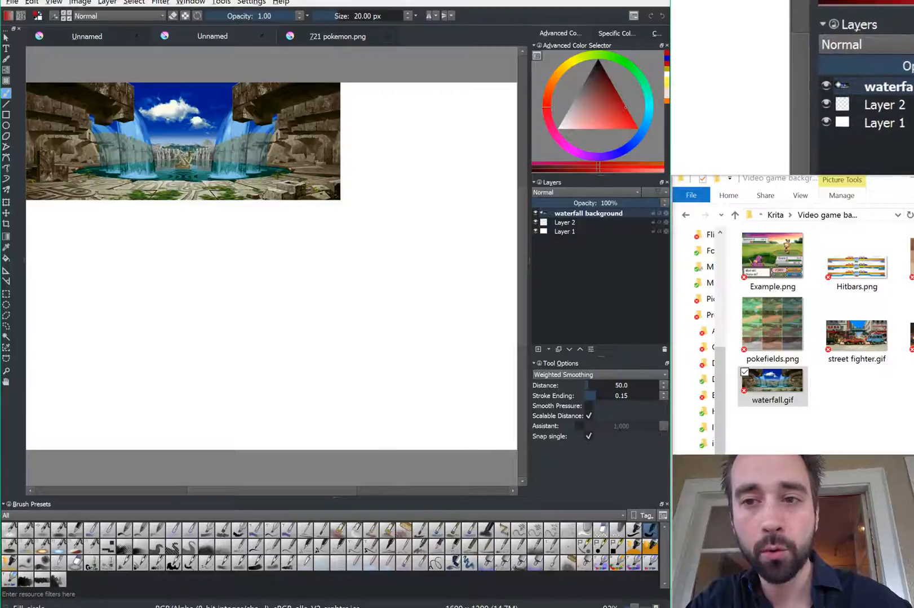
Step: Hide and show the waterfall background layer repeatedly, leaving it visible
click(536, 213)
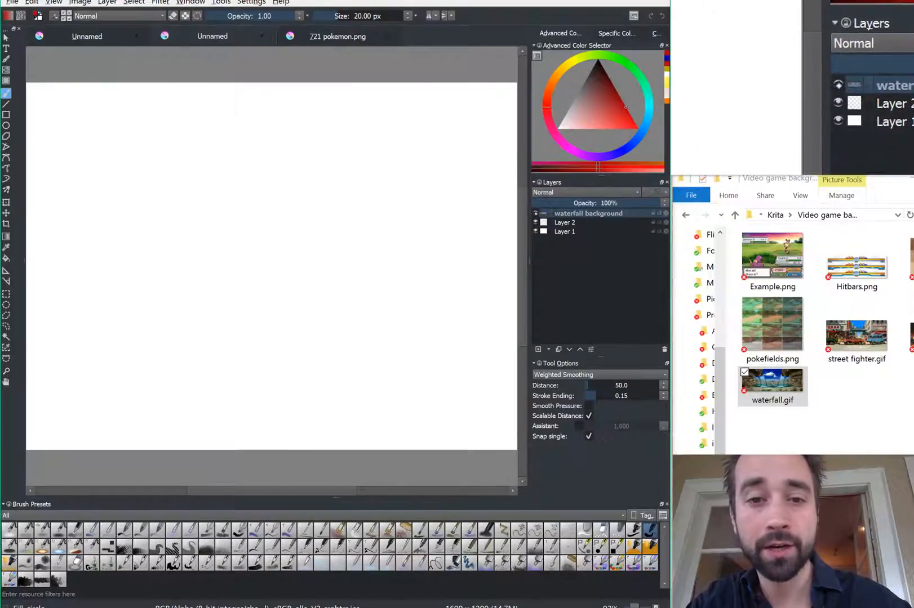
click(535, 214)
click(536, 214)
click(535, 213)
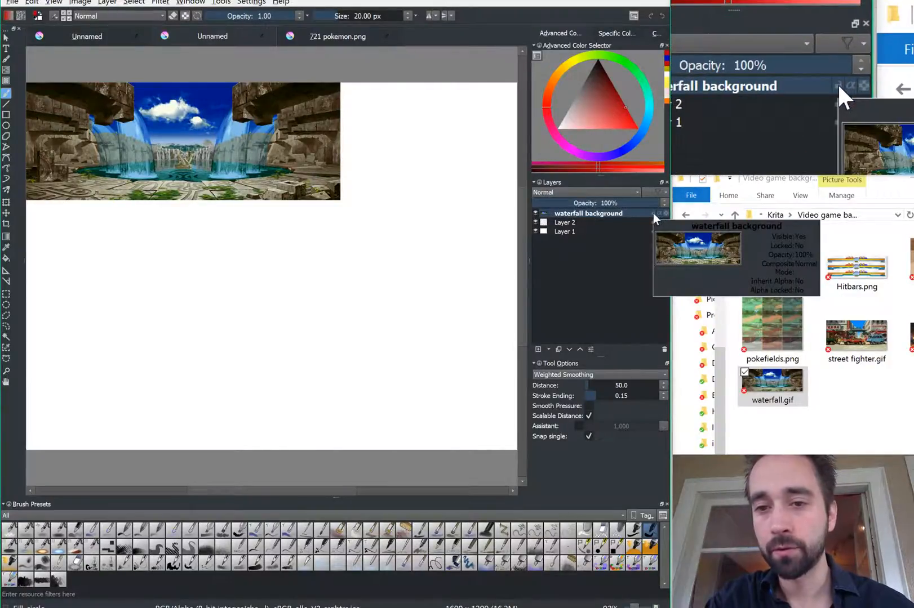
Step: Lock the waterfall background layer, try to paint on it and transform it, and unlock it again
click(653, 214)
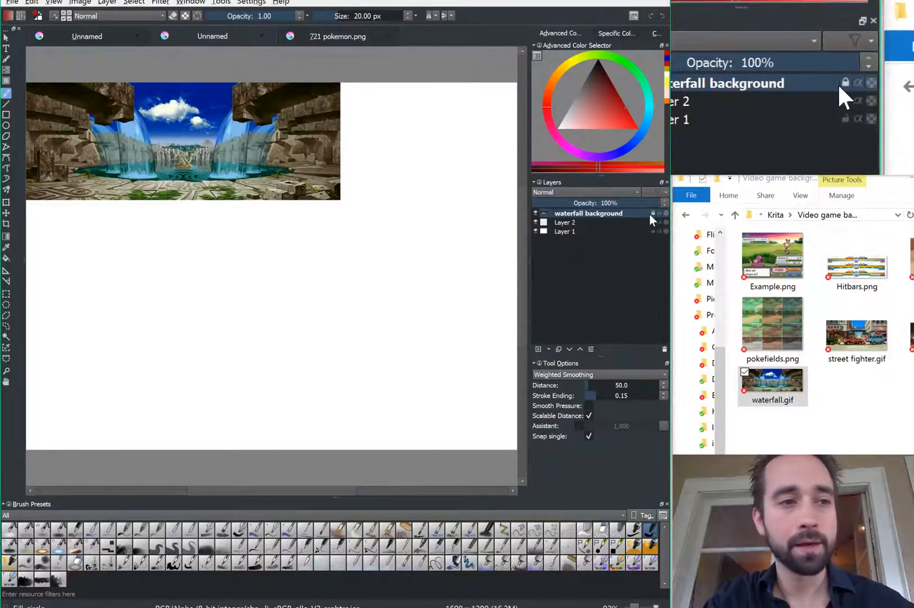
click(144, 209)
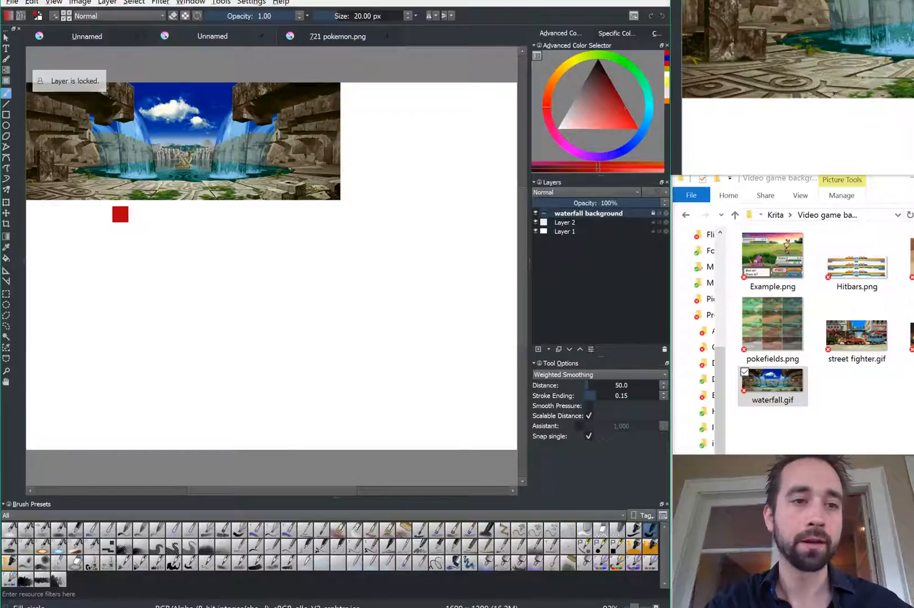
key(ctrl+t)
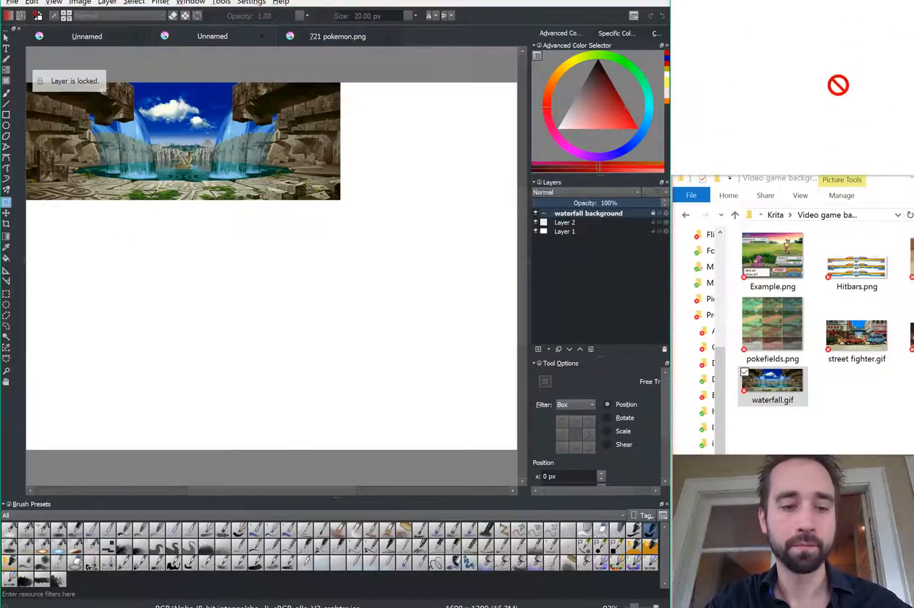
click(6, 93)
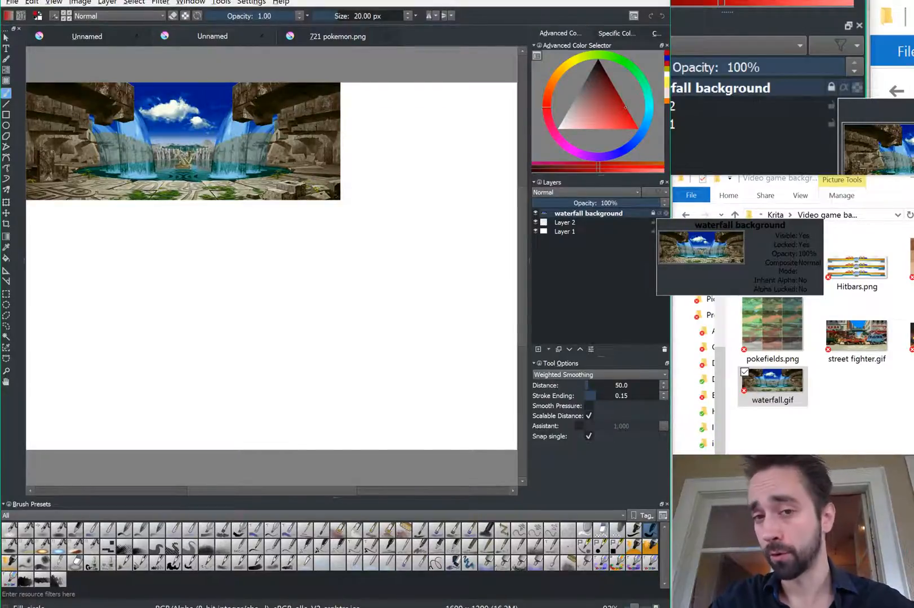
click(653, 214)
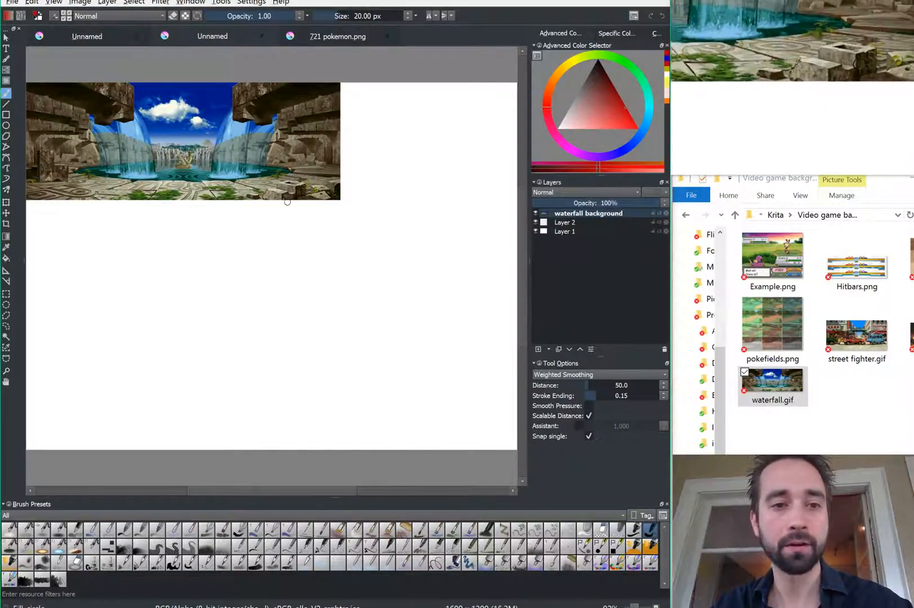
Step: Try painting a red squiggle and an alpha-locked blue stroke on the waterfall background layer, and undo both strokes
mouse_move(301, 172)
mouse_down()
mouse_move(336, 183)
mouse_move(345, 222)
mouse_move(385, 199)
mouse_move(352, 250)
mouse_move(396, 225)
mouse_move(410, 266)
mouse_up()
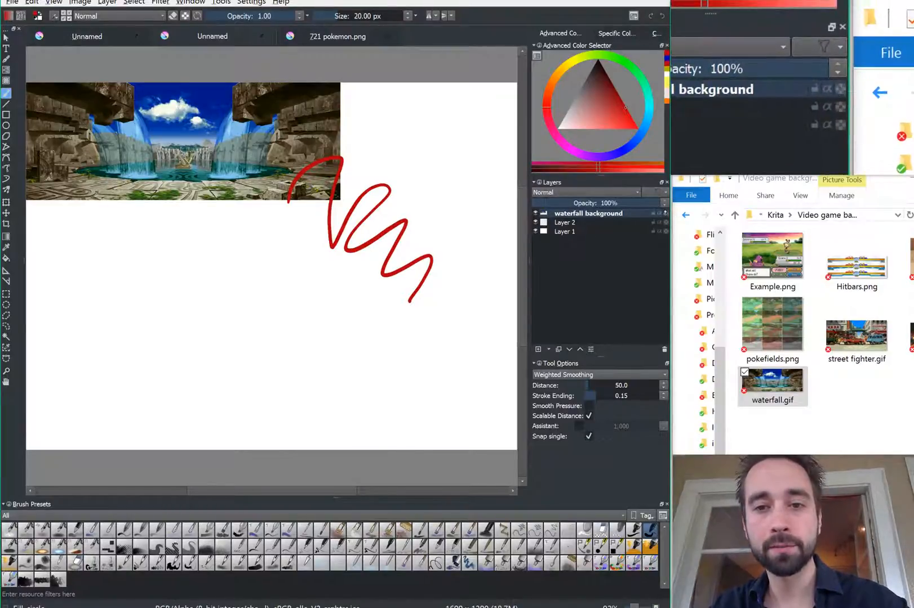
click(625, 148)
mouse_move(209, 172)
mouse_down()
mouse_move(234, 163)
mouse_move(259, 191)
mouse_move(296, 174)
mouse_up()
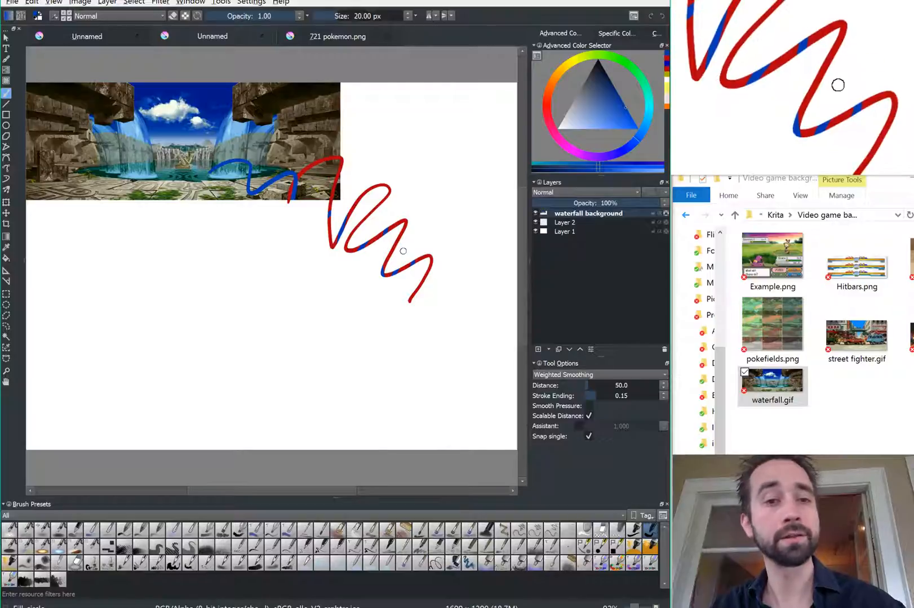
key(ctrl+z)
key(ctrl+z)
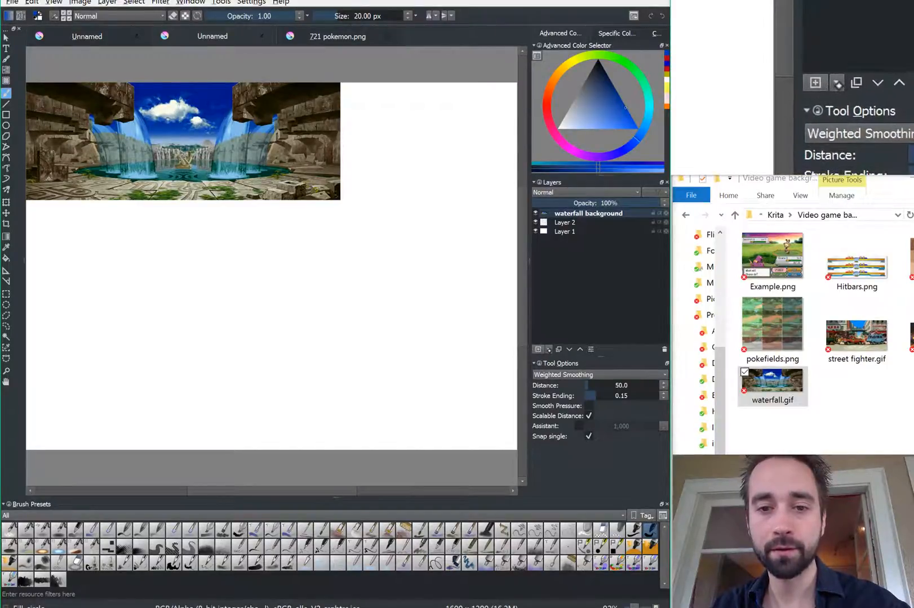
Step: Look through the available layer types, and duplicate the waterfall background layer and delete the copy
click(548, 349)
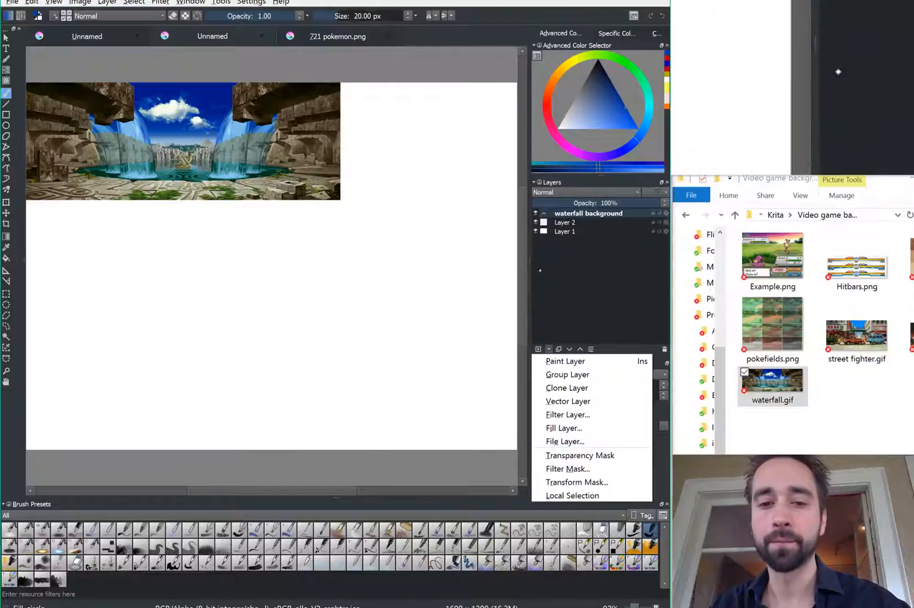
click(553, 316)
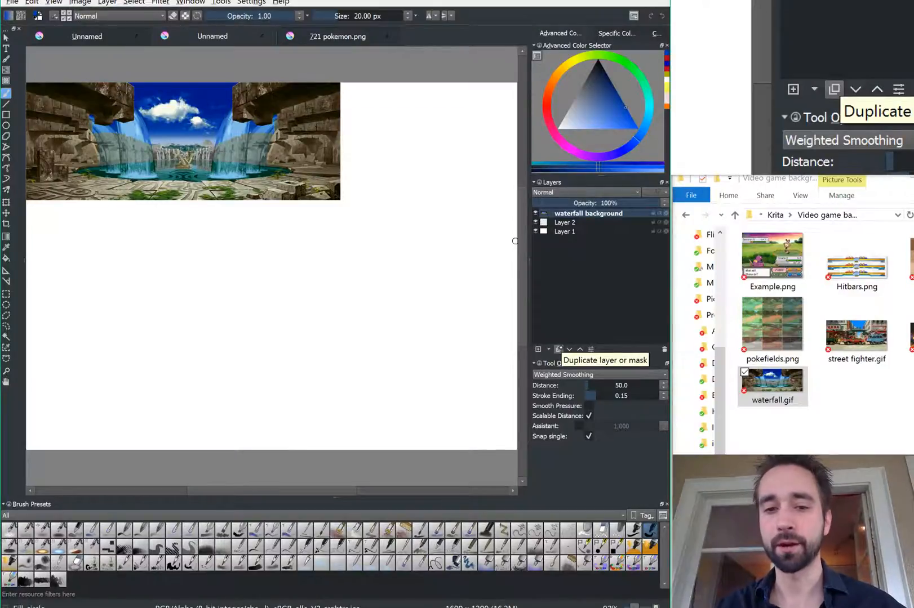
click(558, 350)
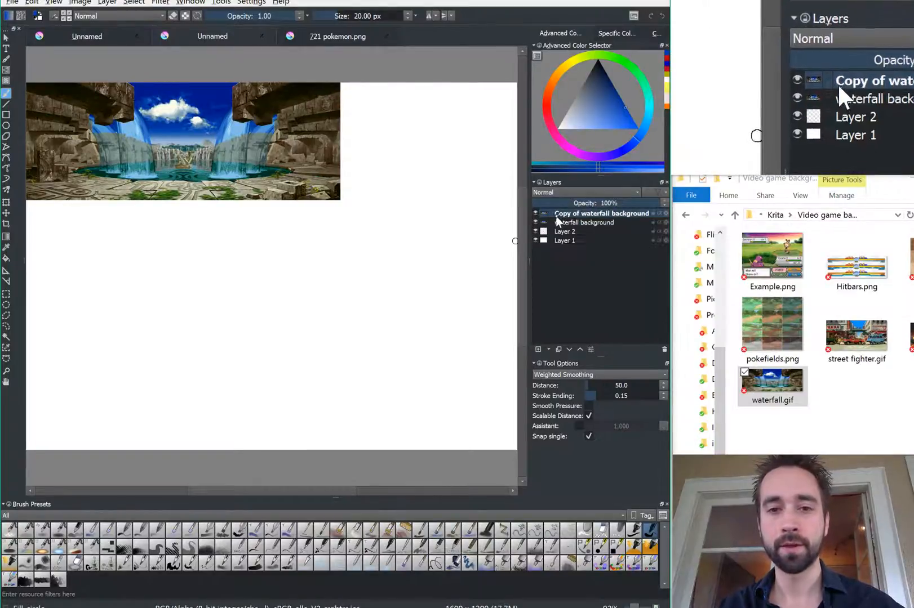
click(665, 350)
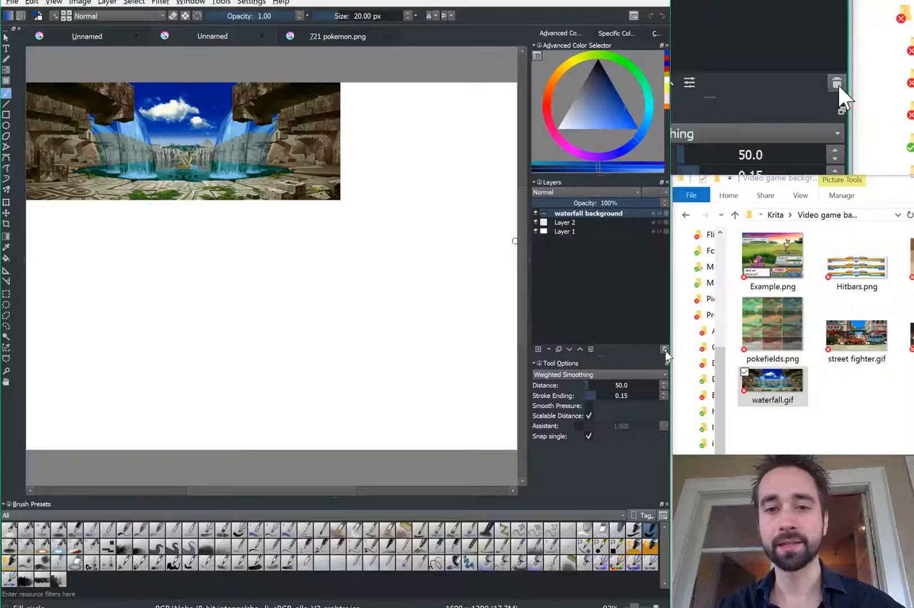
Step: Delete Layer 2 from the waterfall document
click(558, 223)
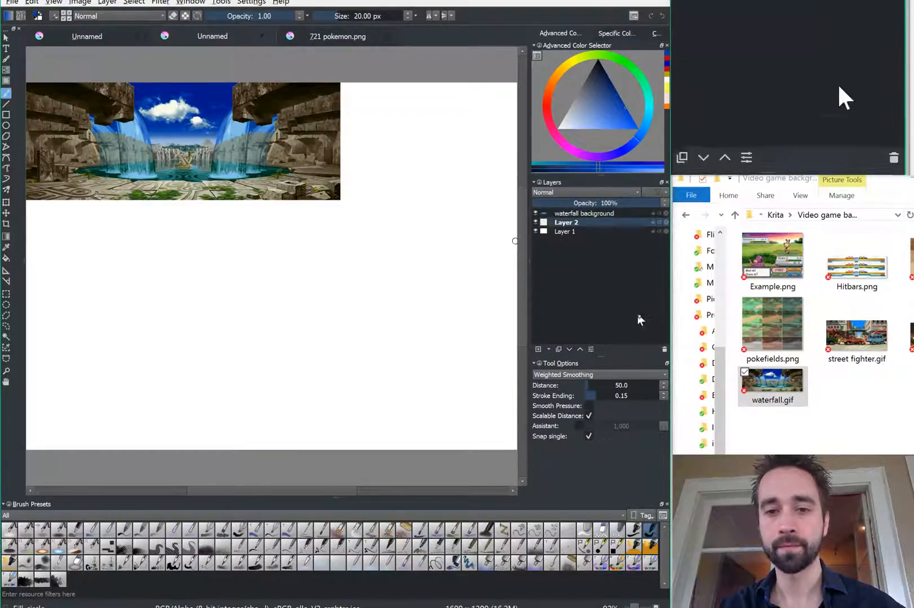
click(665, 350)
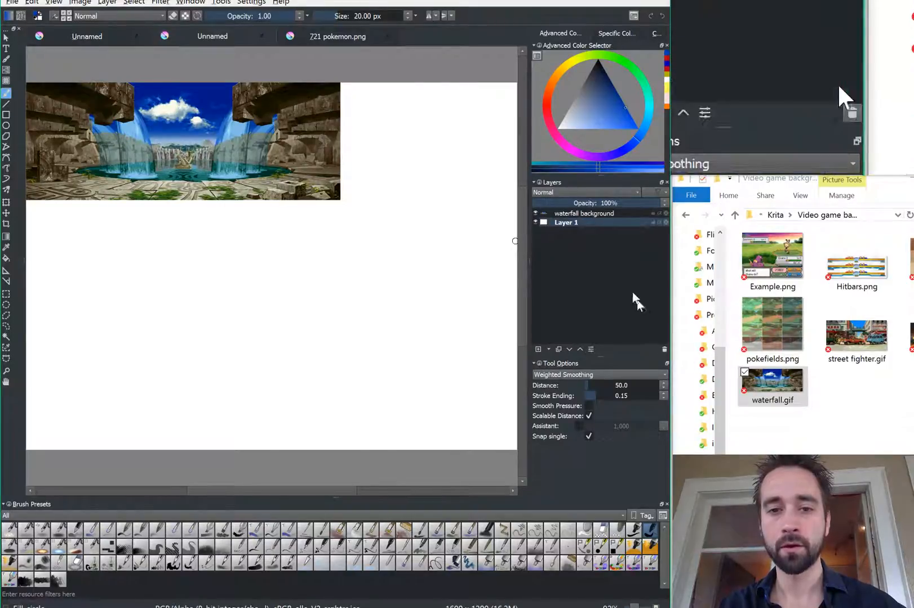
Step: Scale the waterfall background layer up proportionally so it spans the full width of the canvas, and apply the transform
click(560, 215)
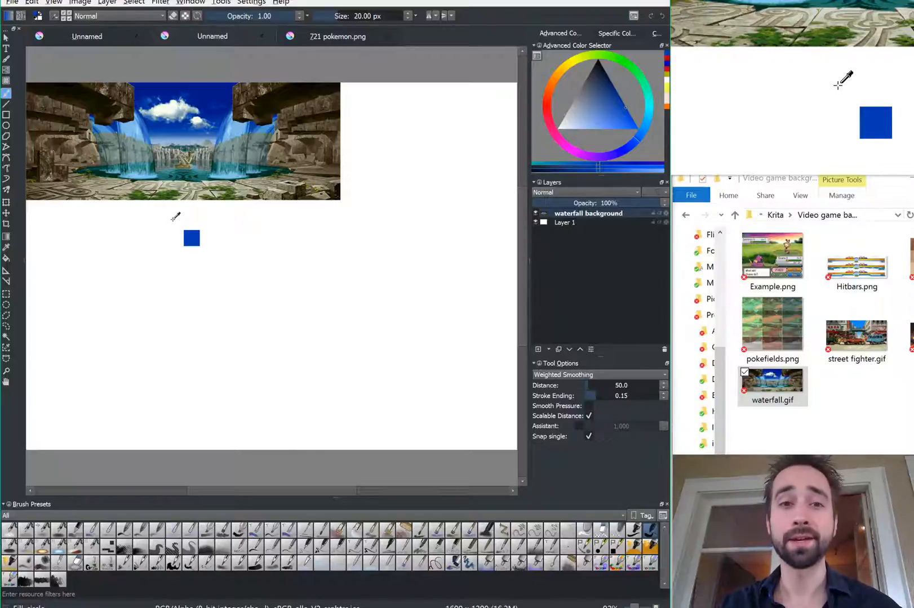
key(ctrl+t)
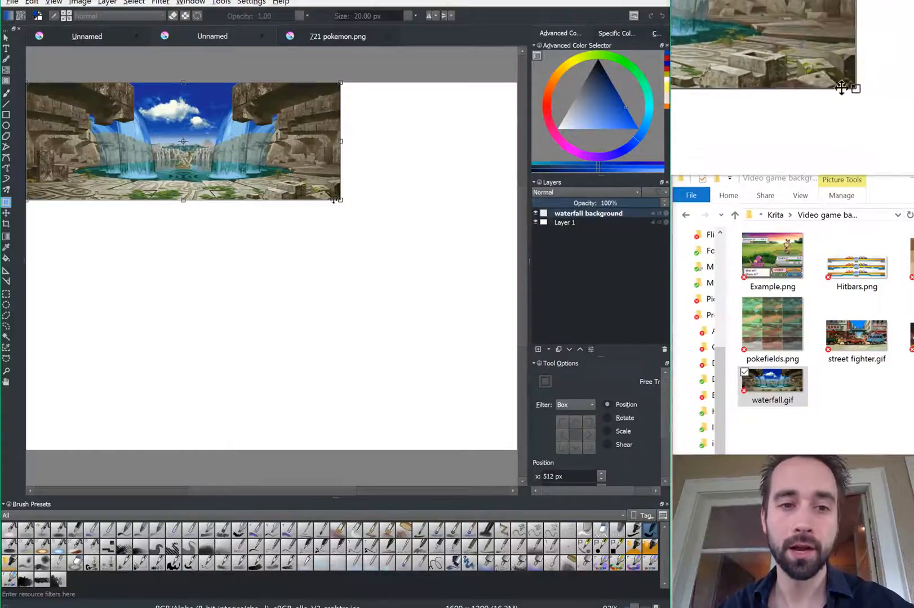
drag(341, 200, 496, 368)
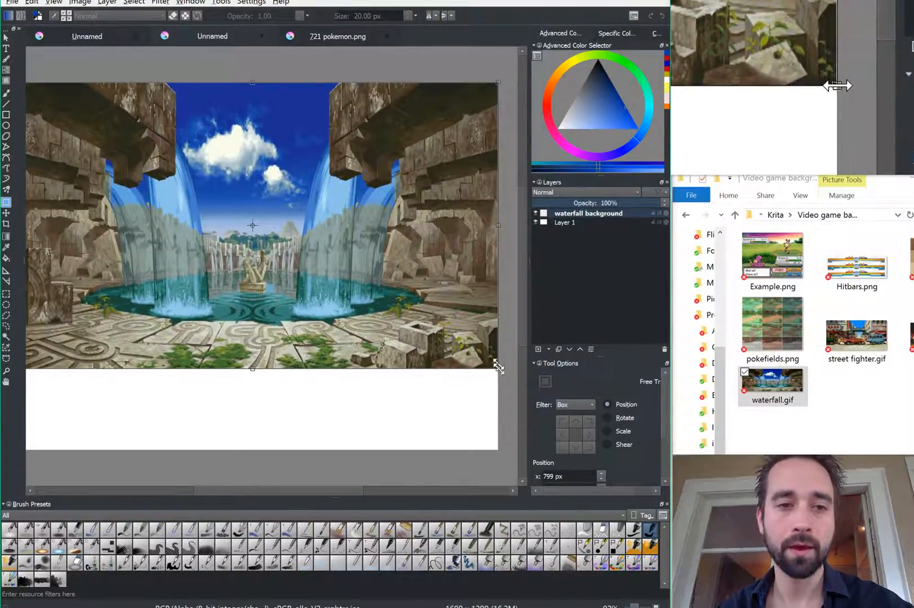
key(Return)
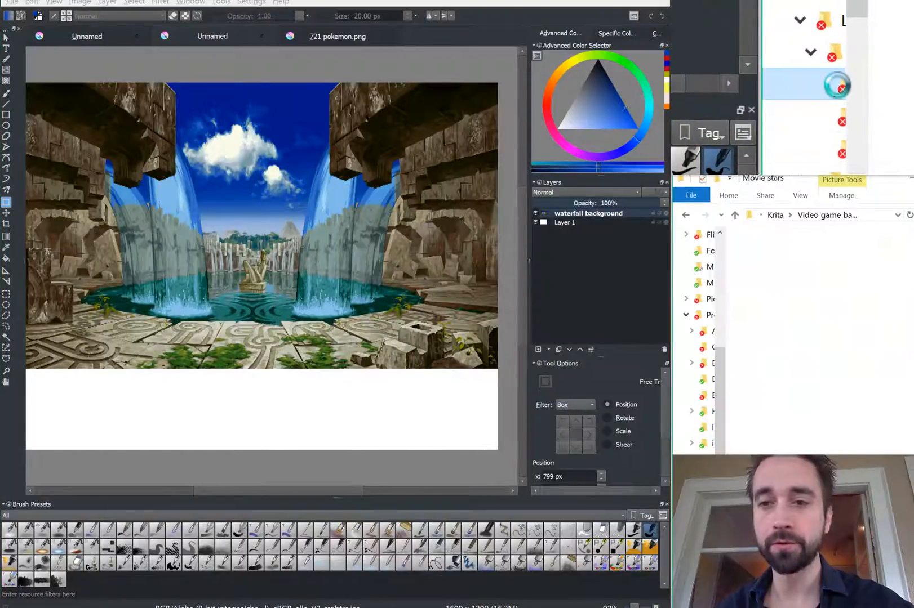
Step: Open Chuck norris.jpg from the Movie stars folder as a new document
drag(772, 297, 792, 237)
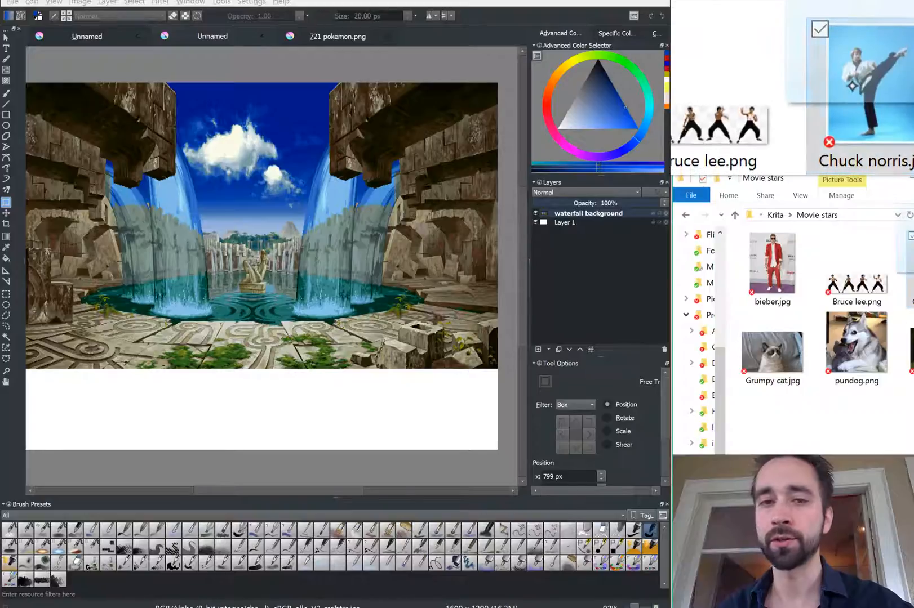
drag(911, 265, 424, 55)
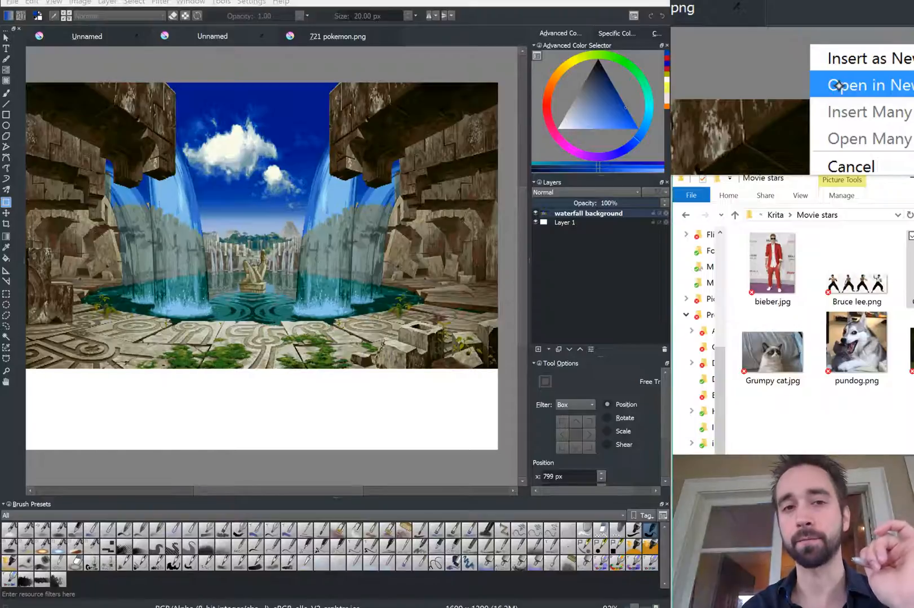
click(838, 85)
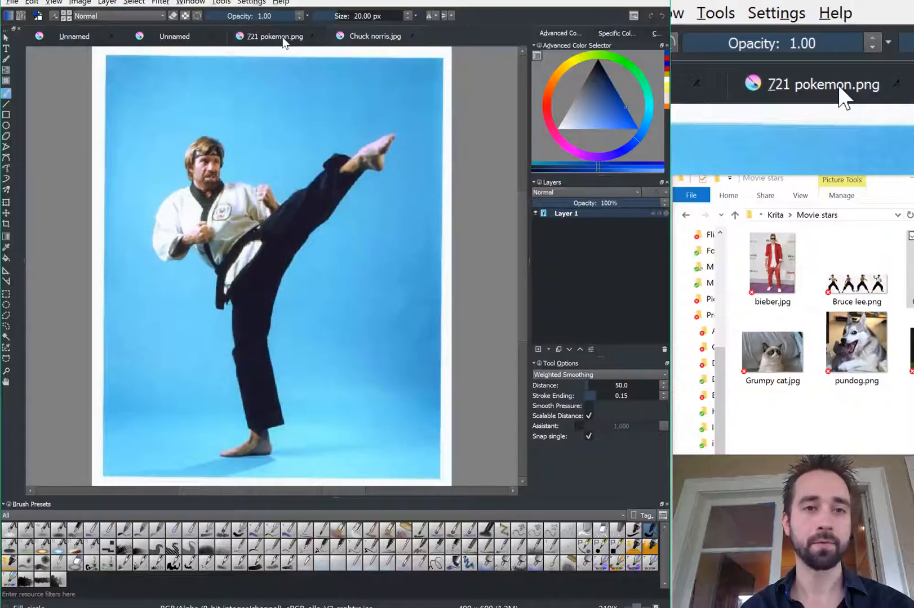
Step: Browse the sprites in 721 pokemon.png, and hide and show its layer to check whether the background is transparent
click(275, 36)
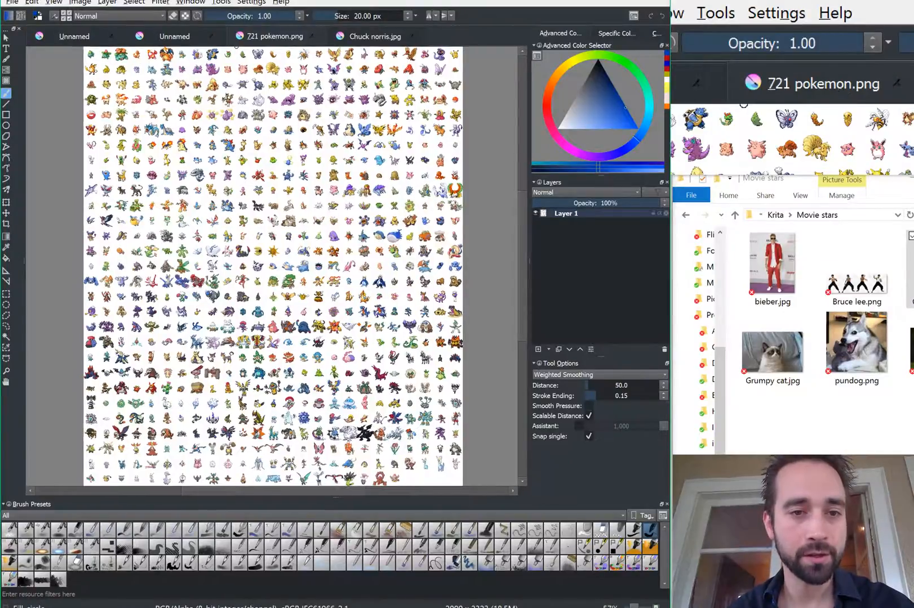
drag(225, 265, 362, 295)
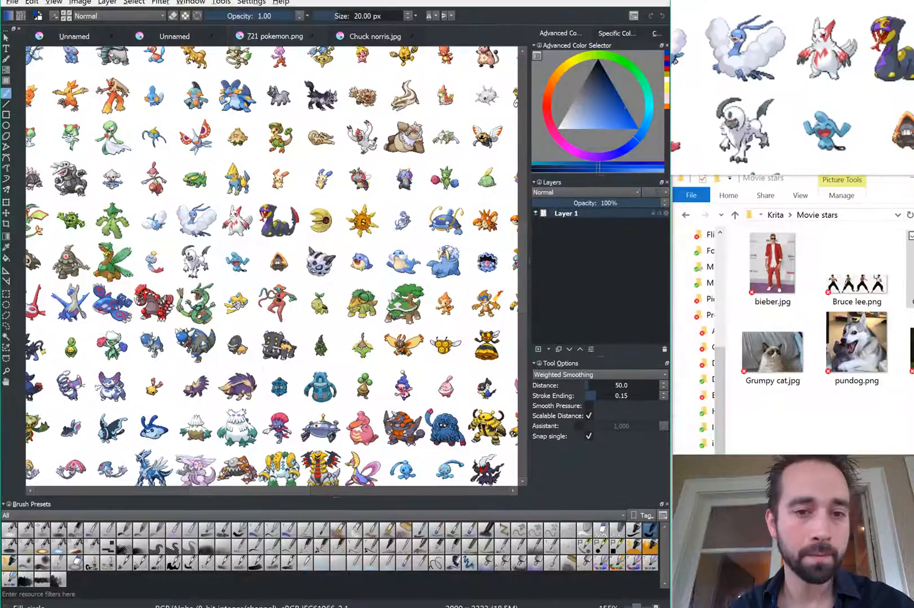
mouse_move(265, 318)
mouse_down()
mouse_move(216, 204)
mouse_move(152, 158)
mouse_up()
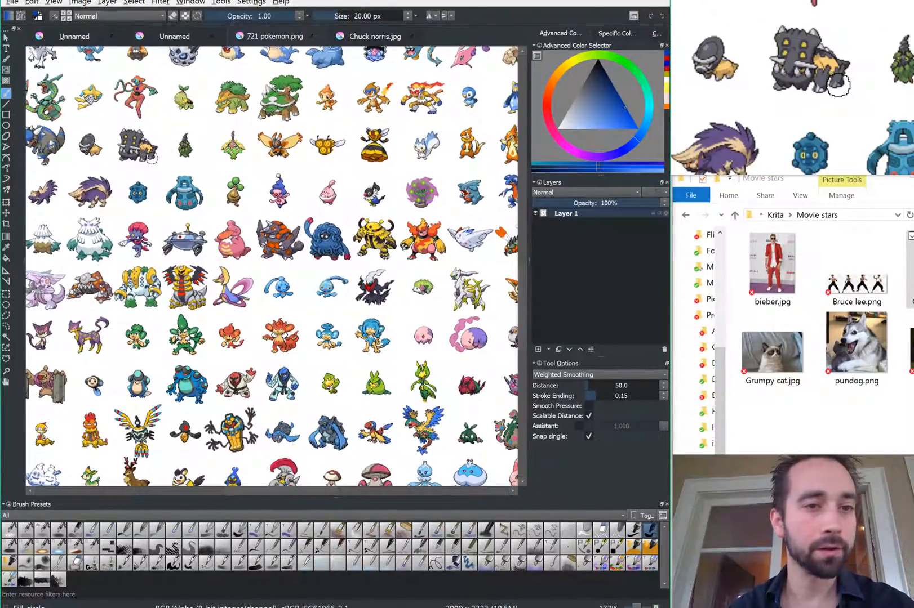
drag(270, 282, 121, 362)
drag(316, 264, 197, 323)
drag(220, 282, 174, 352)
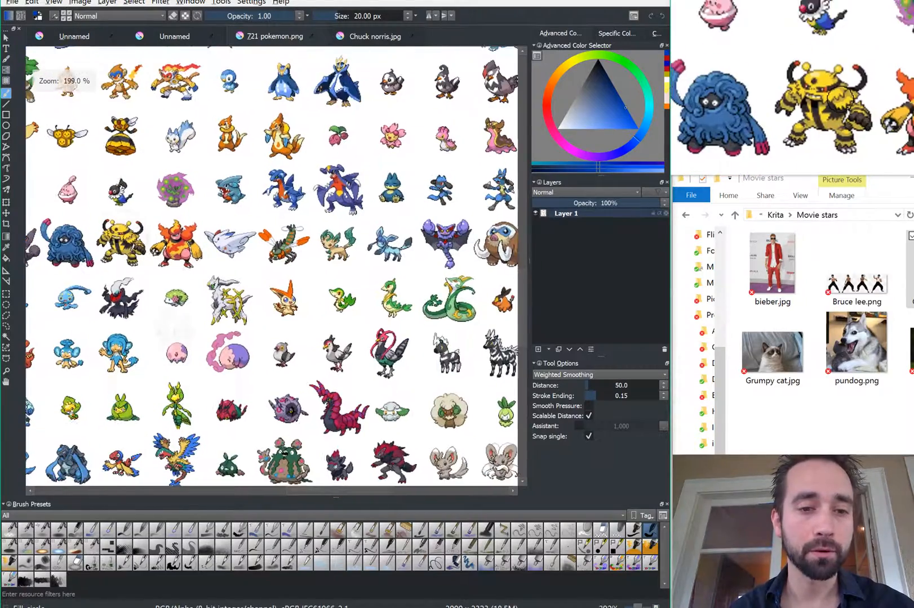
drag(105, 235, 109, 163)
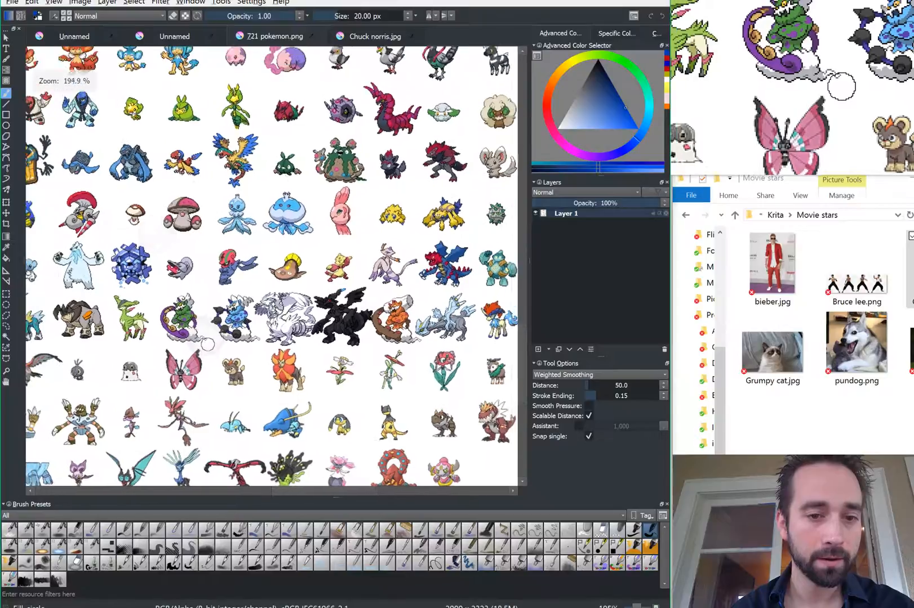
scroll(208, 344, down, 1)
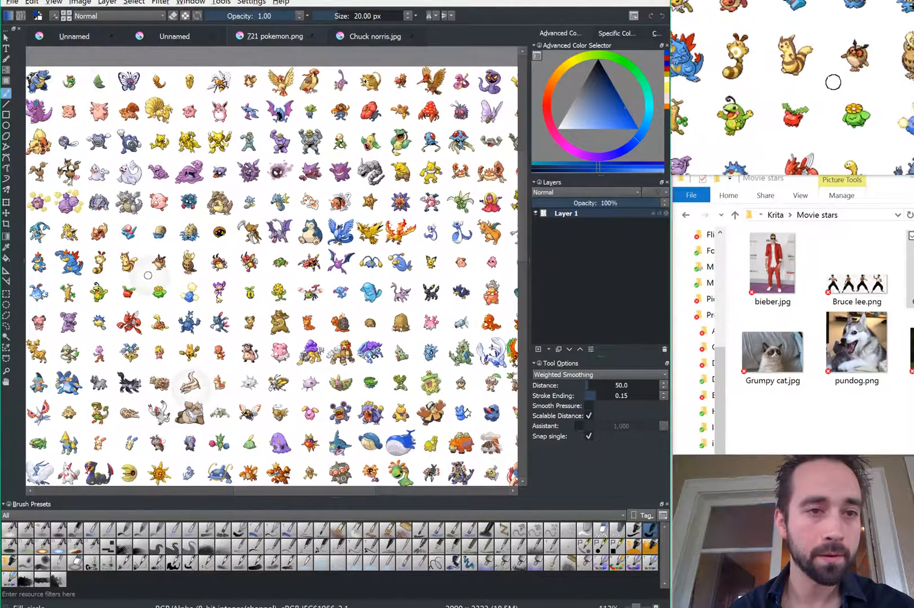
mouse_move(157, 276)
mouse_down()
mouse_move(179, 264)
mouse_move(252, 254)
mouse_move(177, 267)
mouse_move(183, 341)
mouse_up()
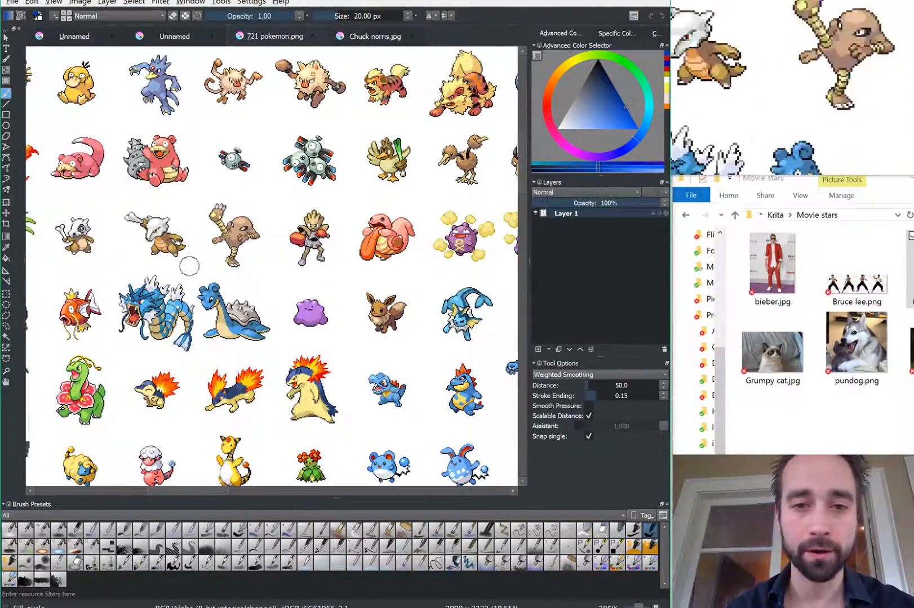
click(535, 213)
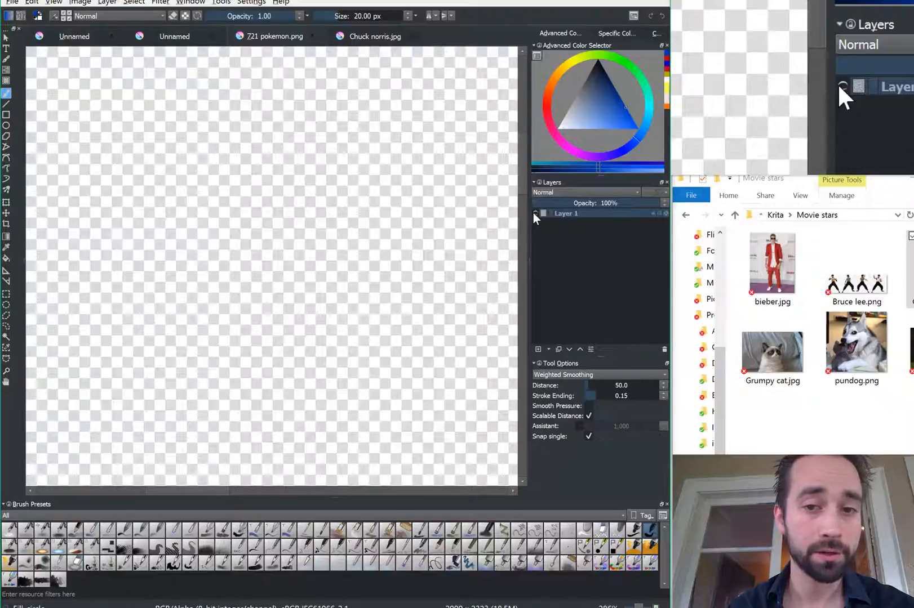
click(535, 213)
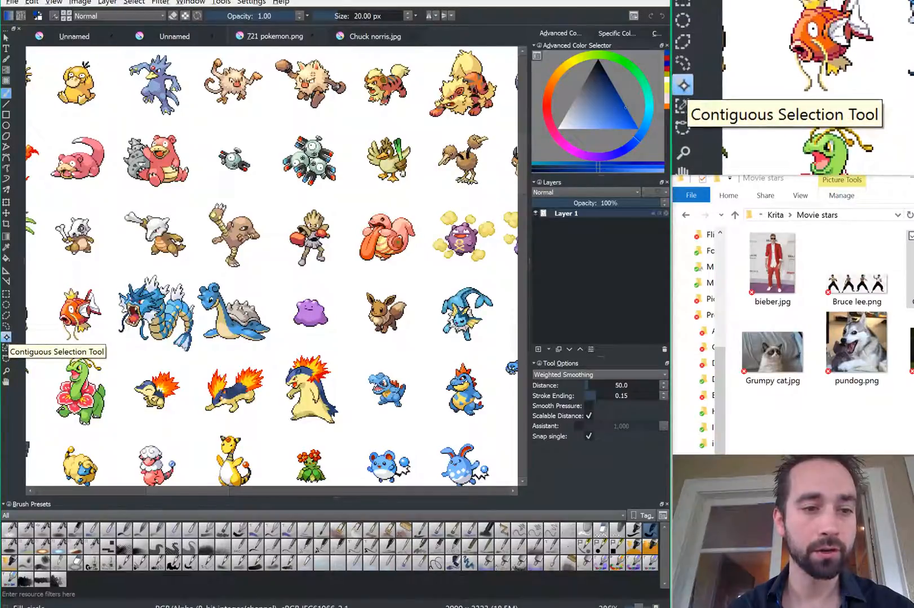
Step: Try a contiguous selection grown by 5 px on the blue crocodile sprite at the end of the Typhlosion row, and deselect it
click(6, 338)
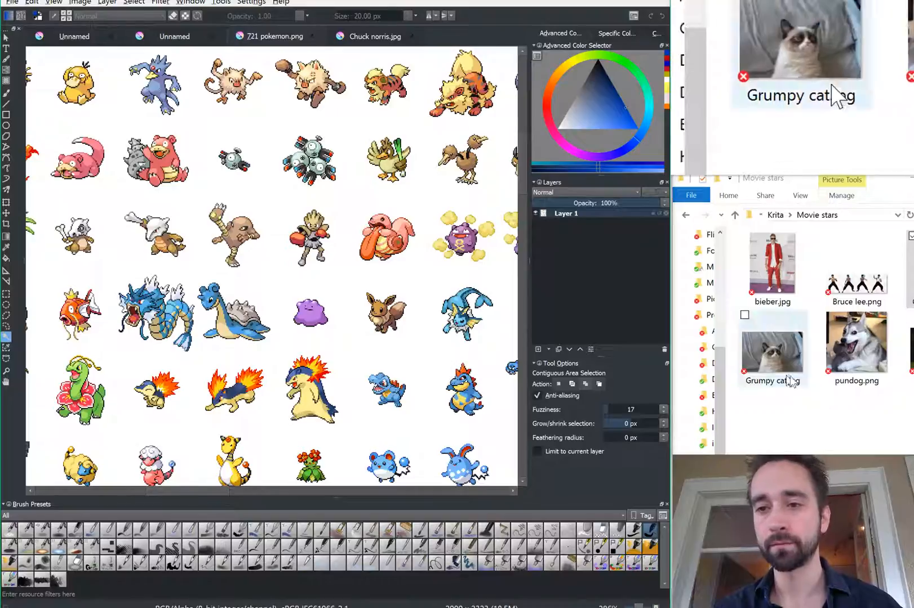
key(alt+Tab)
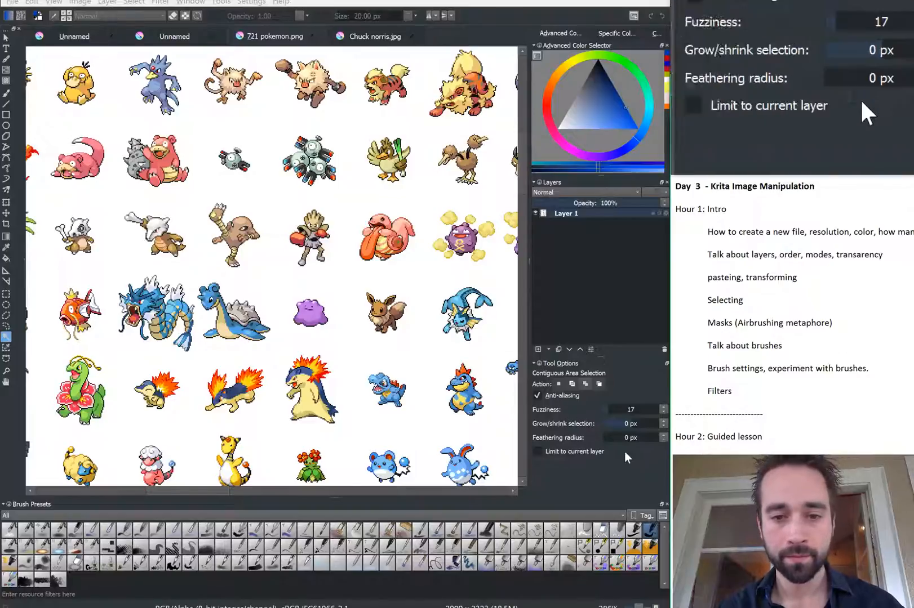
click(635, 421)
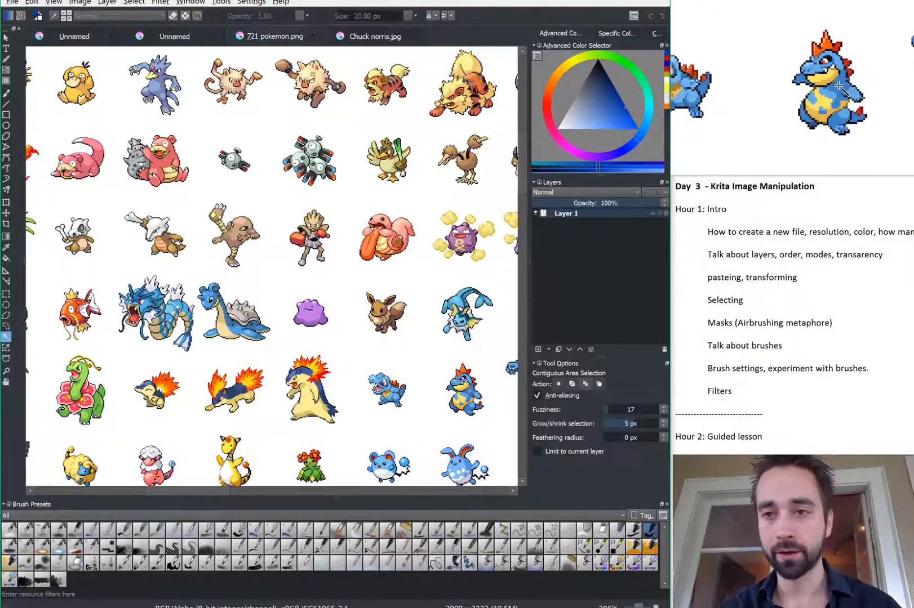
click(470, 390)
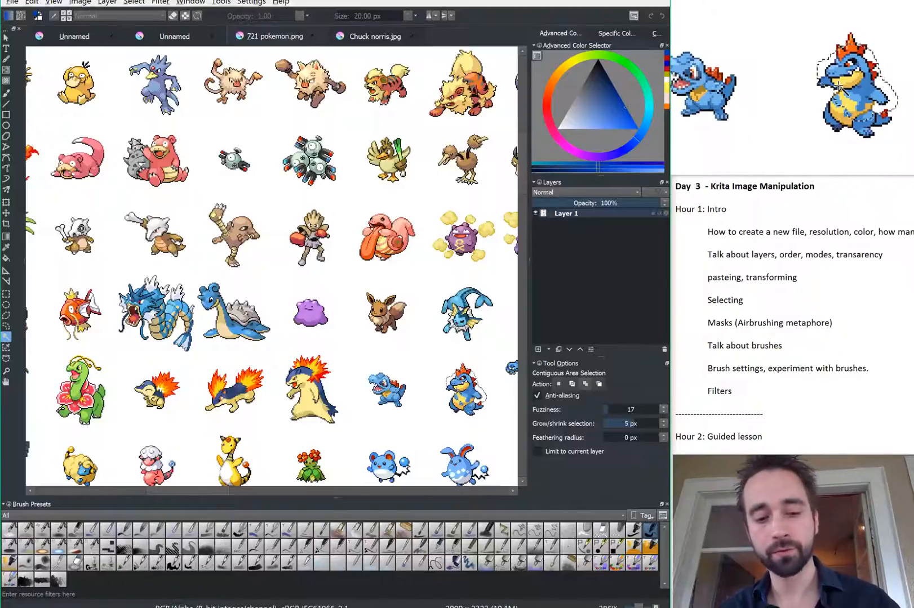
key(ctrl+shift+a)
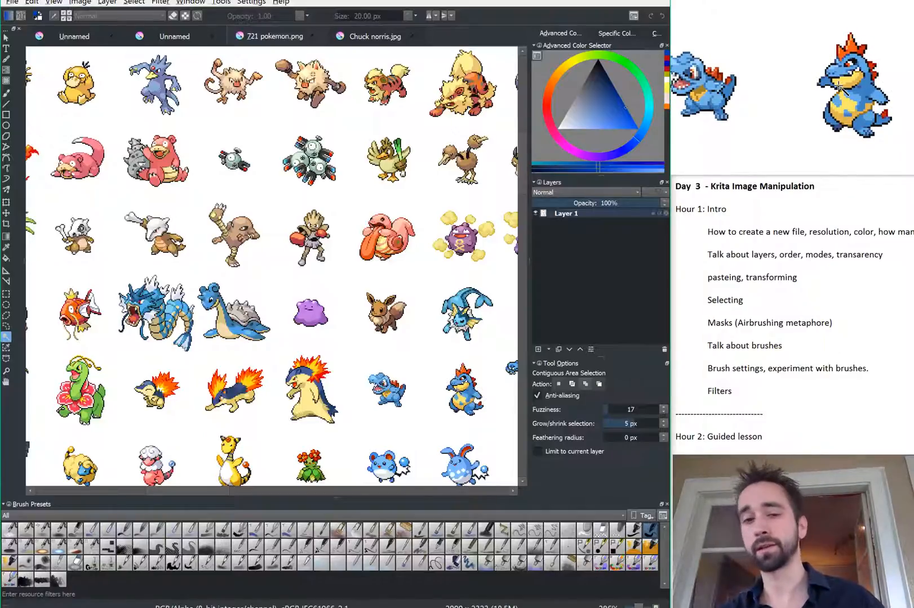
Step: Set the contiguous selection's grow/shrink value to 0 px, and select and delete the white background around the sprites
double_click(626, 423)
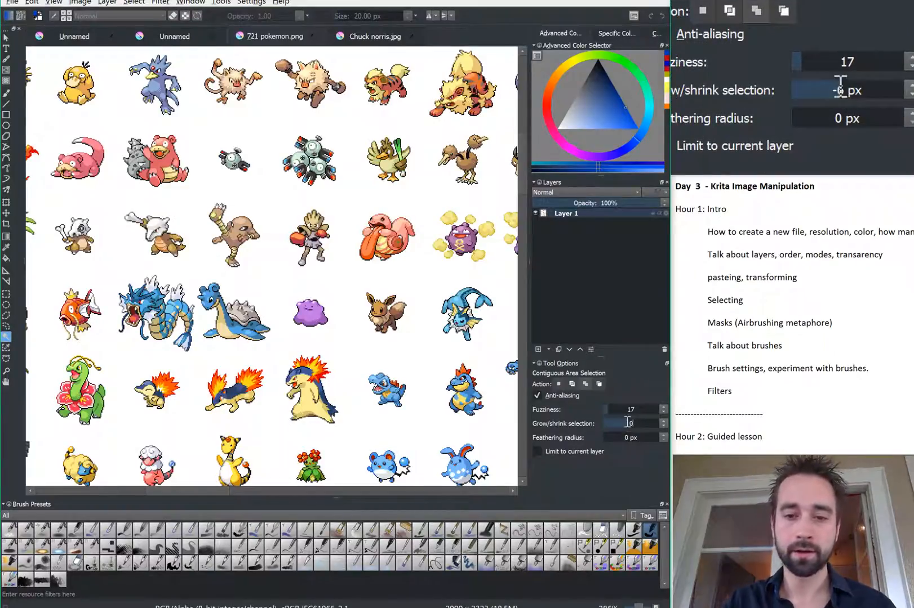
text(0)
key(Return)
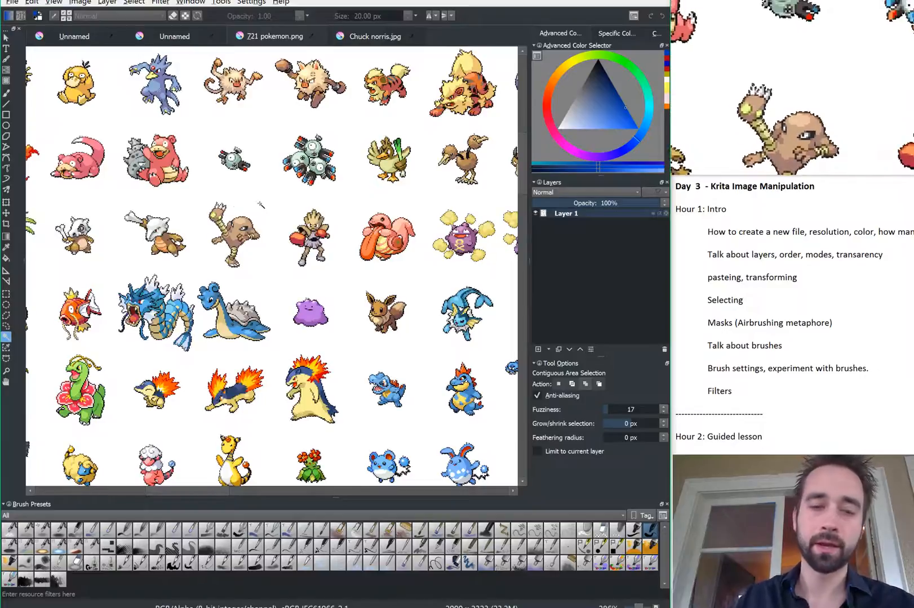
key(Delete)
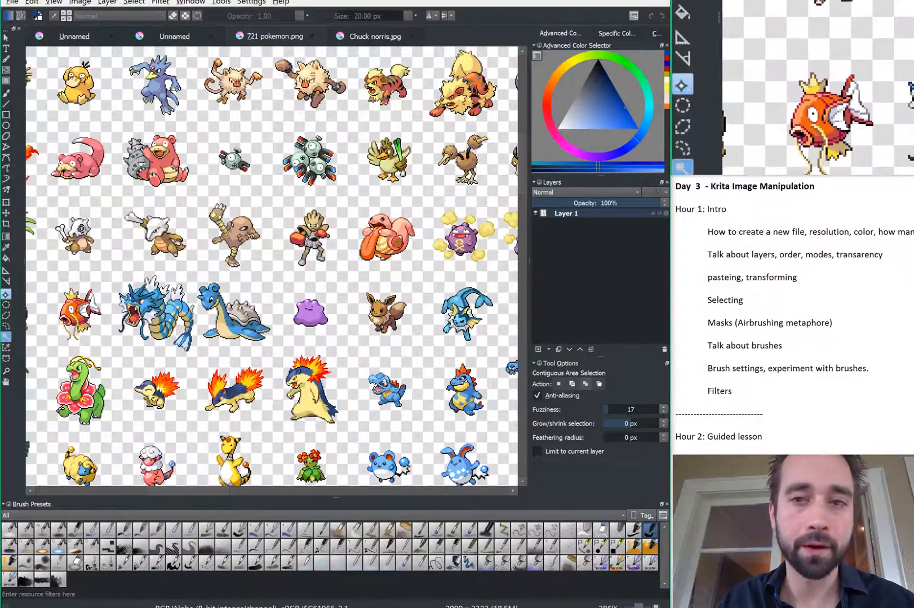
Step: Copy the brown kicking sprite with a rectangular selection of about 68 × 81 px, and paste it into the waterfall document
click(5, 294)
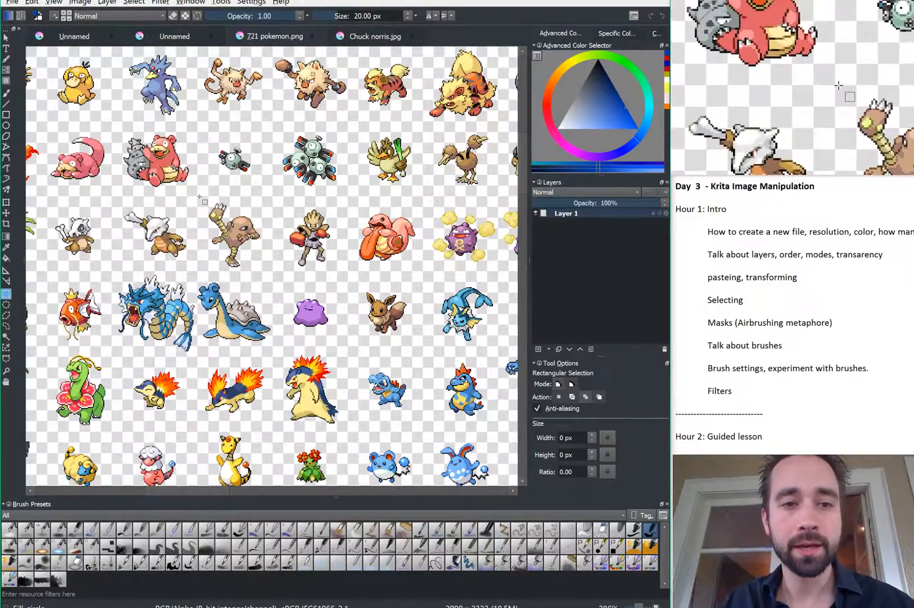
drag(198, 196, 263, 274)
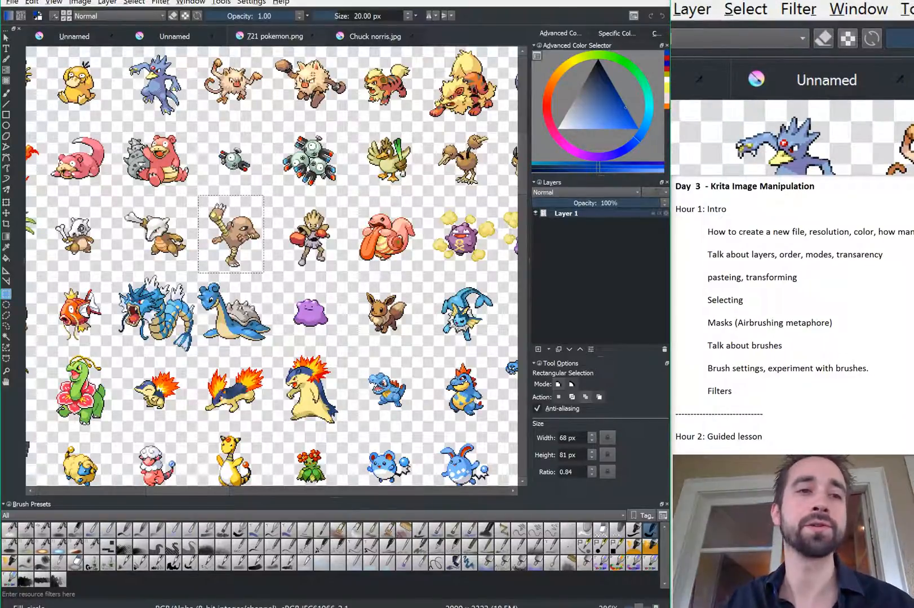
click(145, 35)
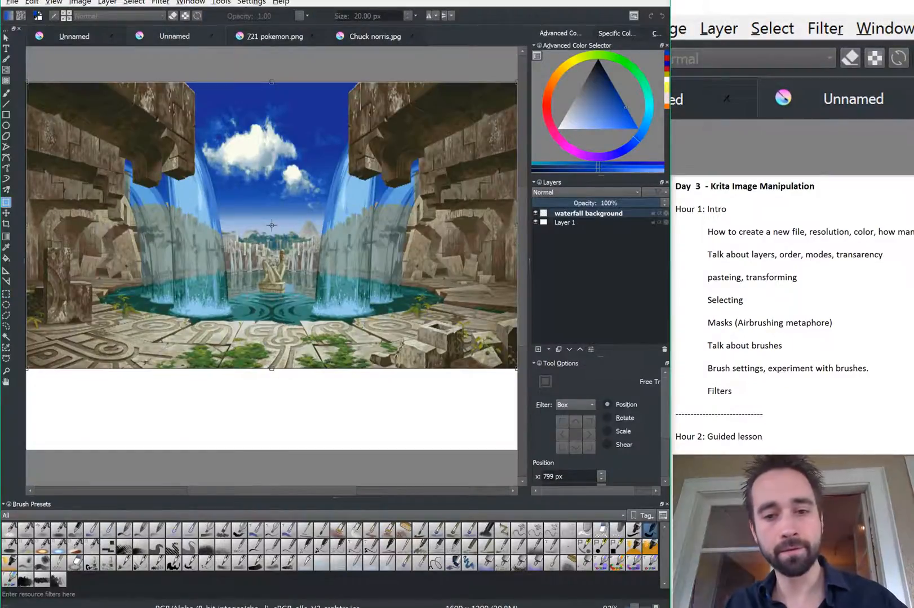
key(ctrl+v)
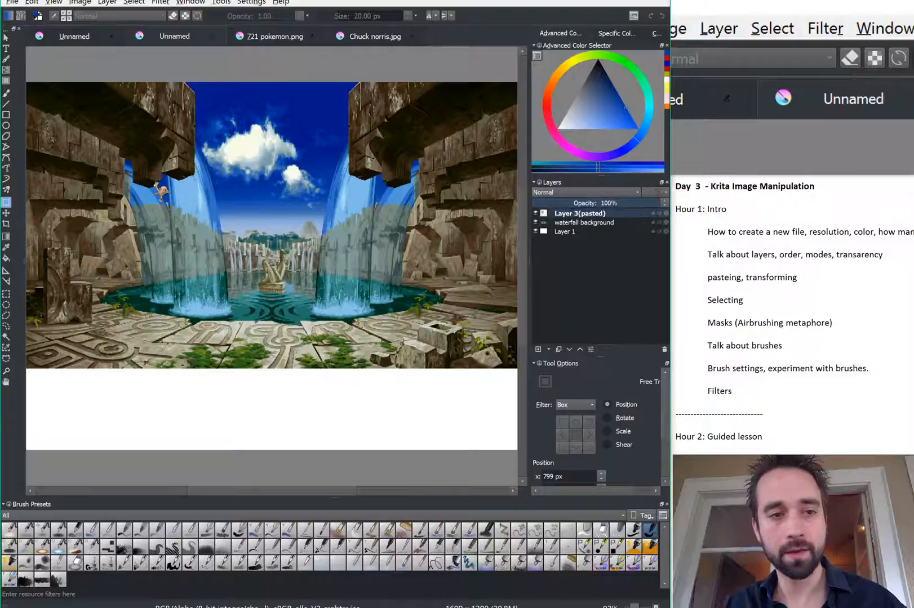
Step: Set the transform filter to Bicubic, and move the kicking sprite down to the stone floor in front of the right-hand waterfall
click(575, 404)
click(574, 384)
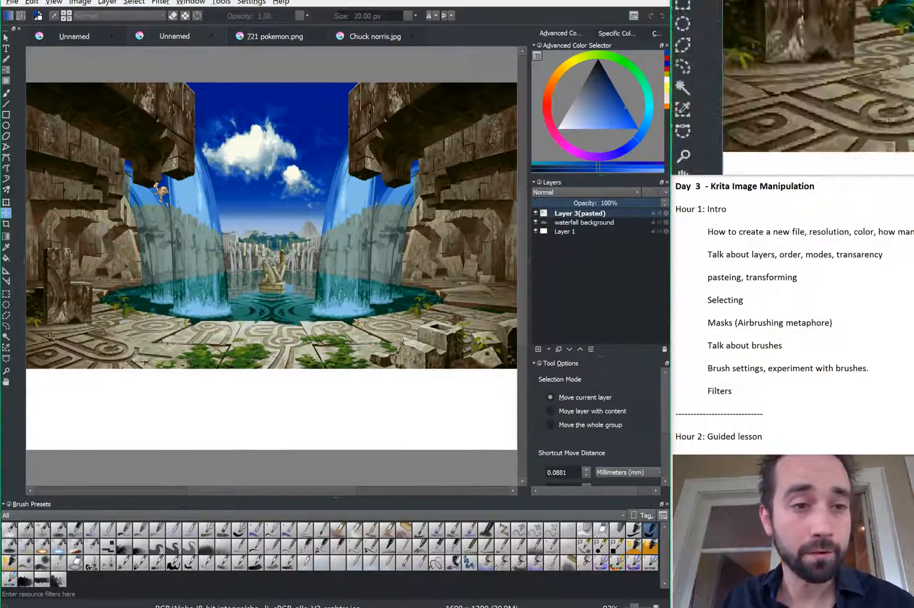
drag(161, 192, 163, 193)
drag(288, 278, 348, 310)
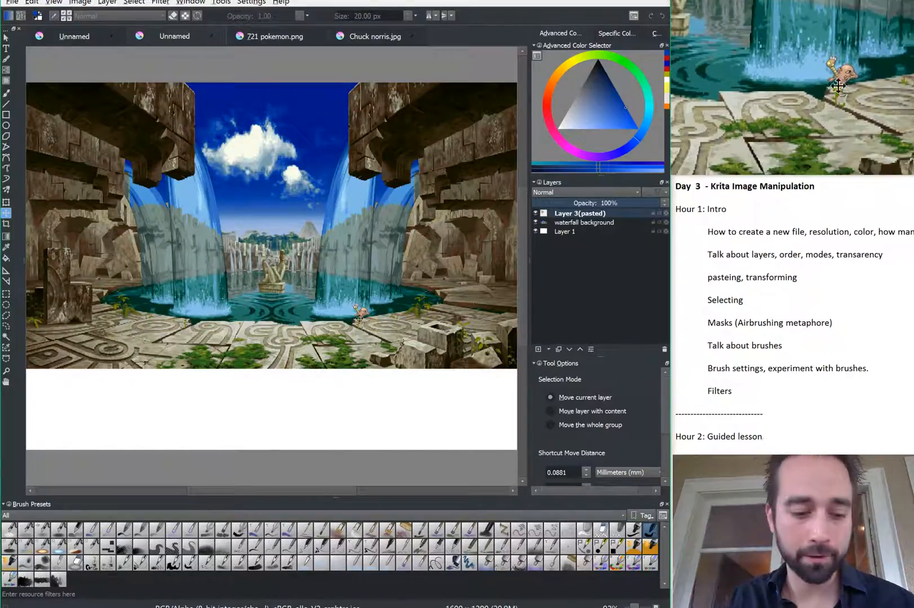
Step: Try to enlarge the kicking sprite with the Bicubic filter until it stands as tall as the right-hand waterfall, and undo it
key(ctrl+t)
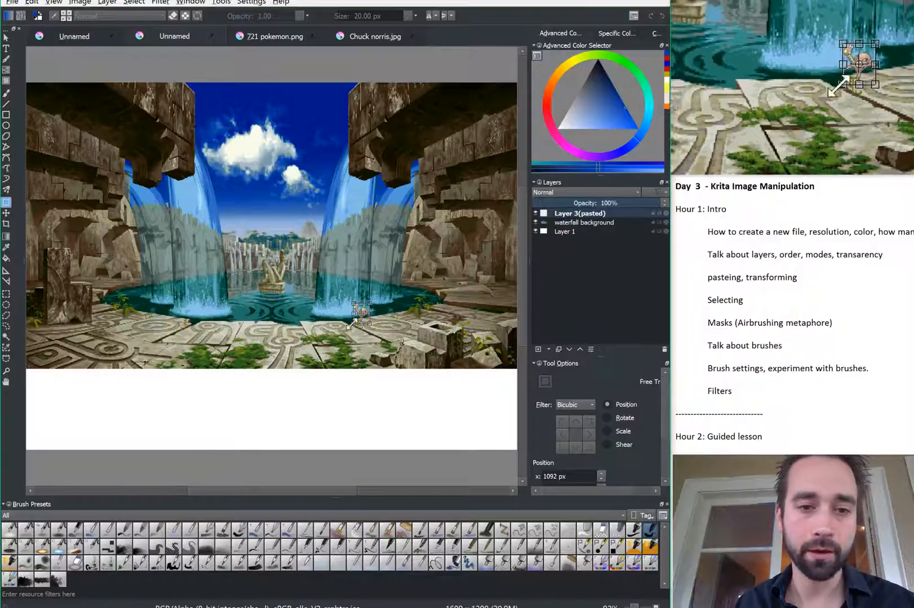
drag(370, 302, 463, 156)
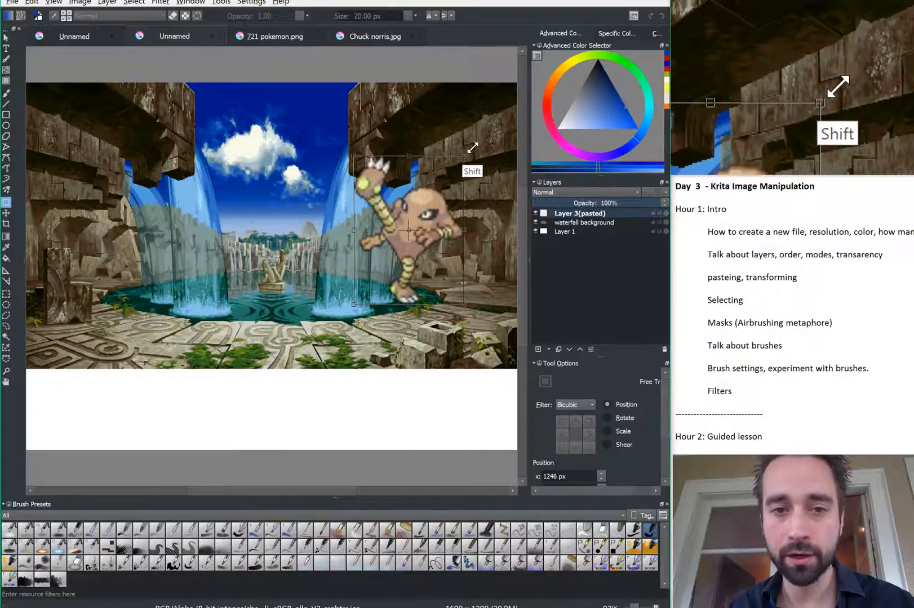
drag(474, 147, 472, 147)
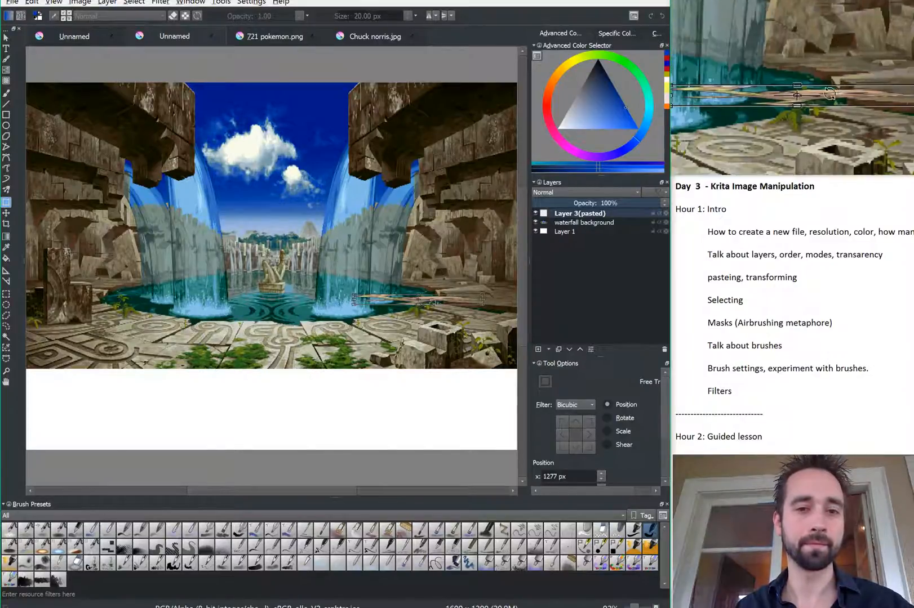
key(ctrl+z)
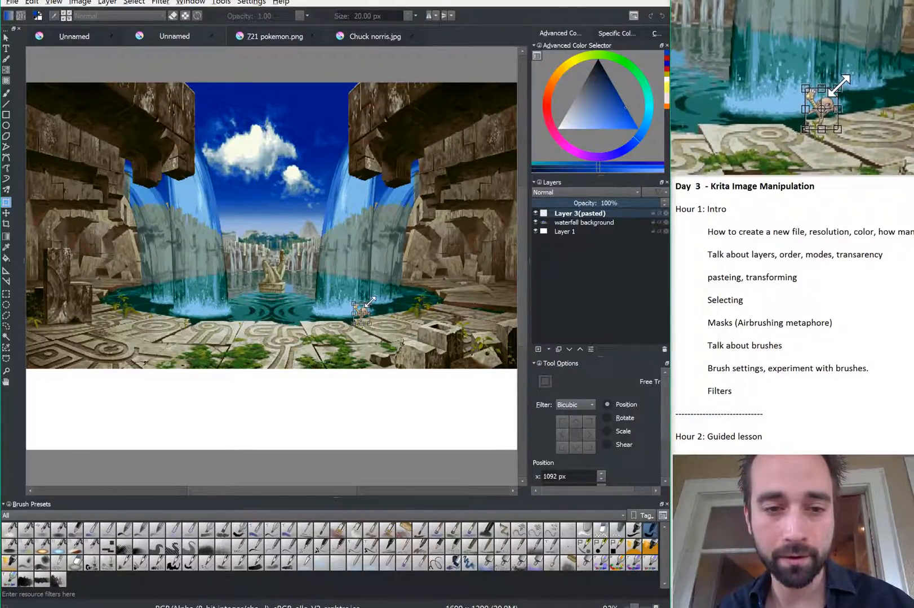
drag(370, 303, 465, 175)
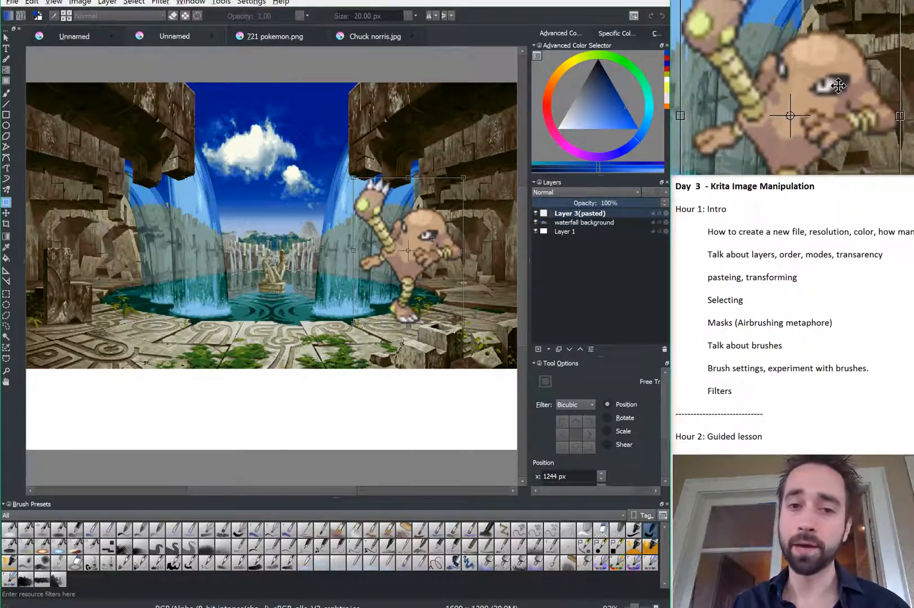
key(Return)
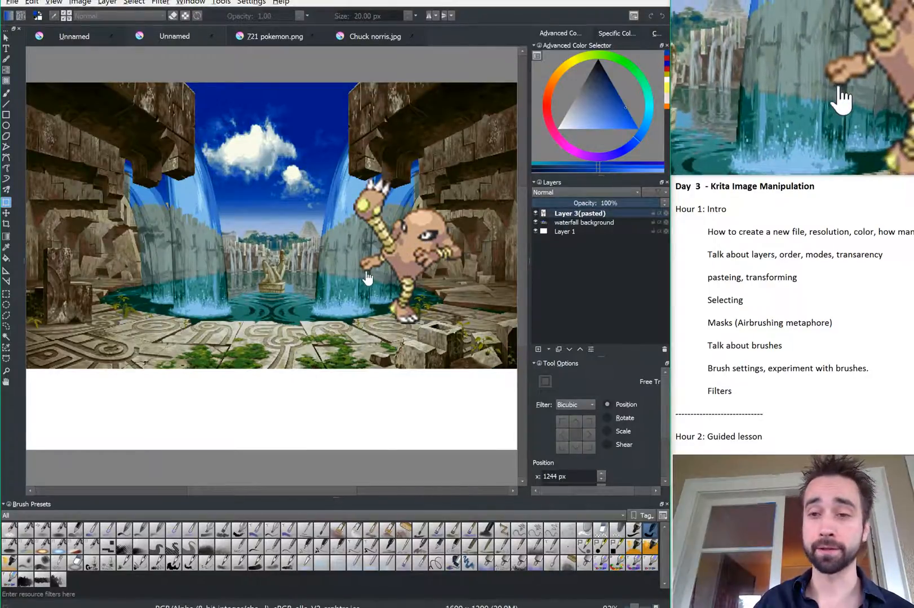
click(419, 246)
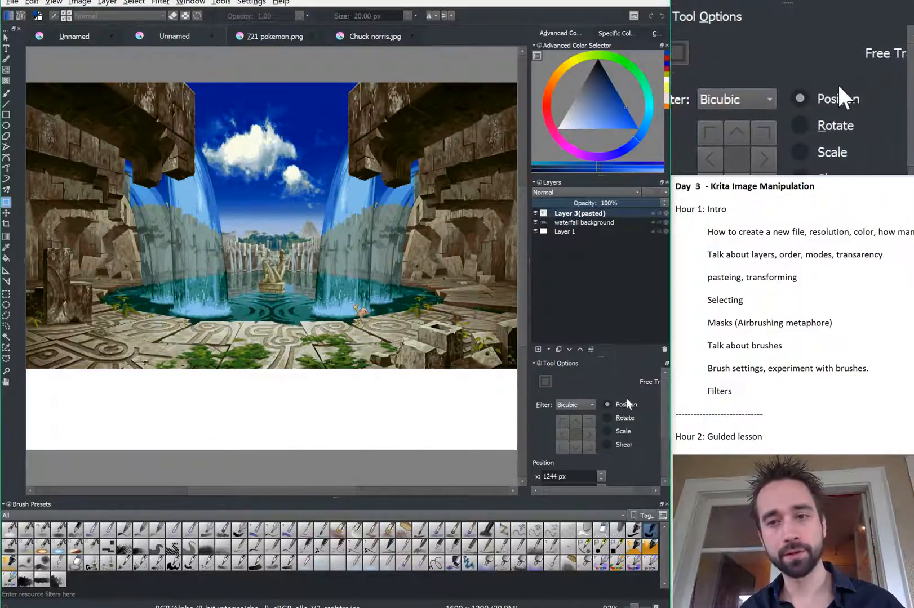
Step: Set the transform filter to Box, and enlarge the kicking sprite up and to the right until it covers the right-hand waterfall
click(586, 408)
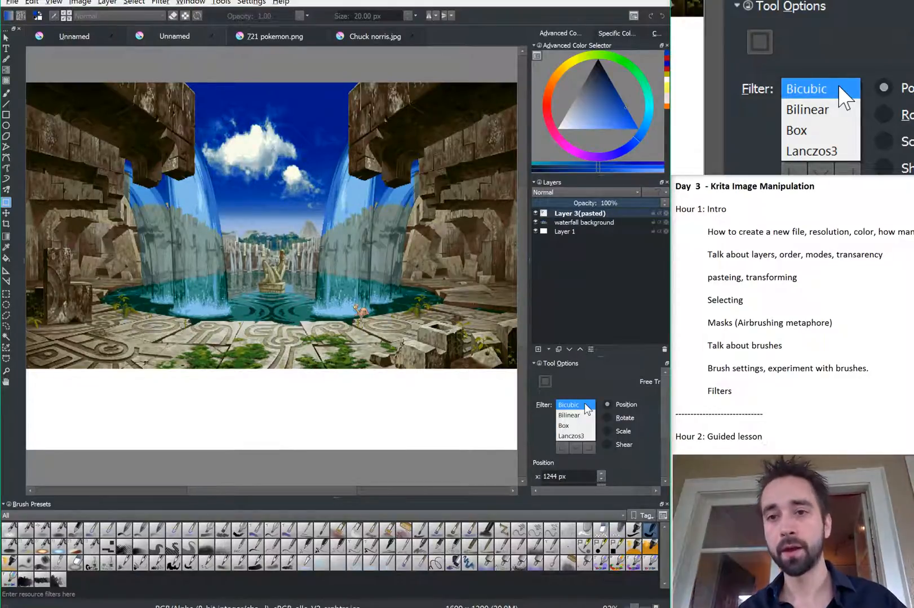
click(563, 426)
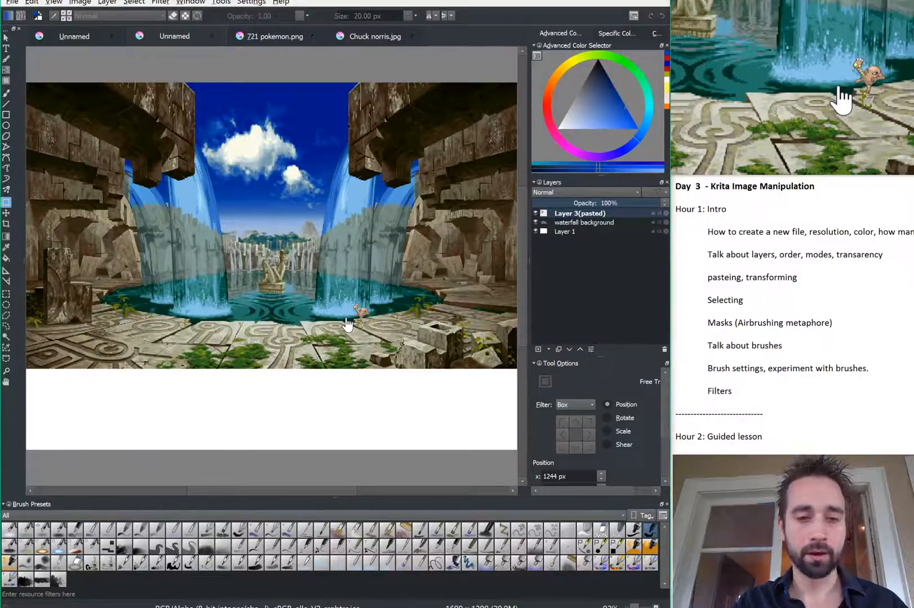
click(363, 316)
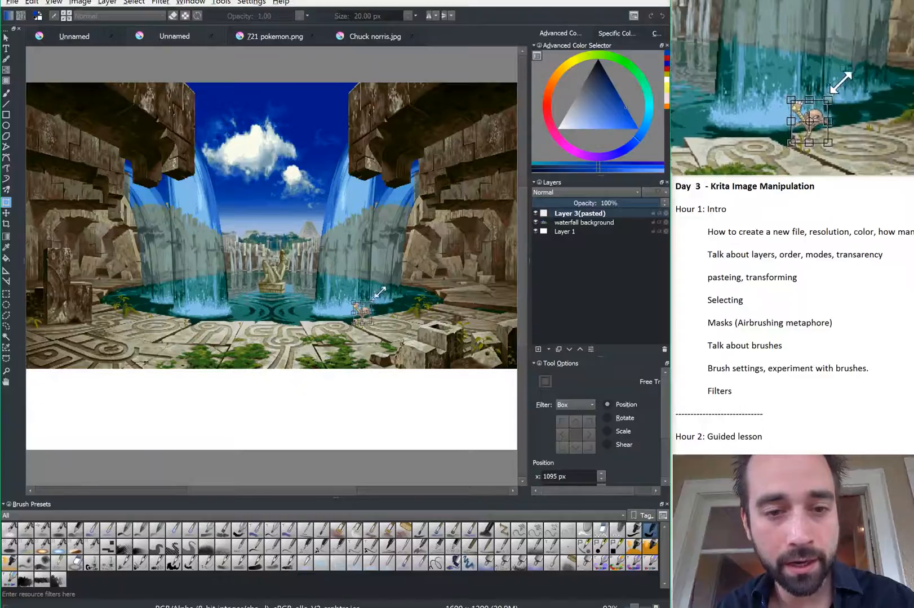
drag(370, 305, 479, 199)
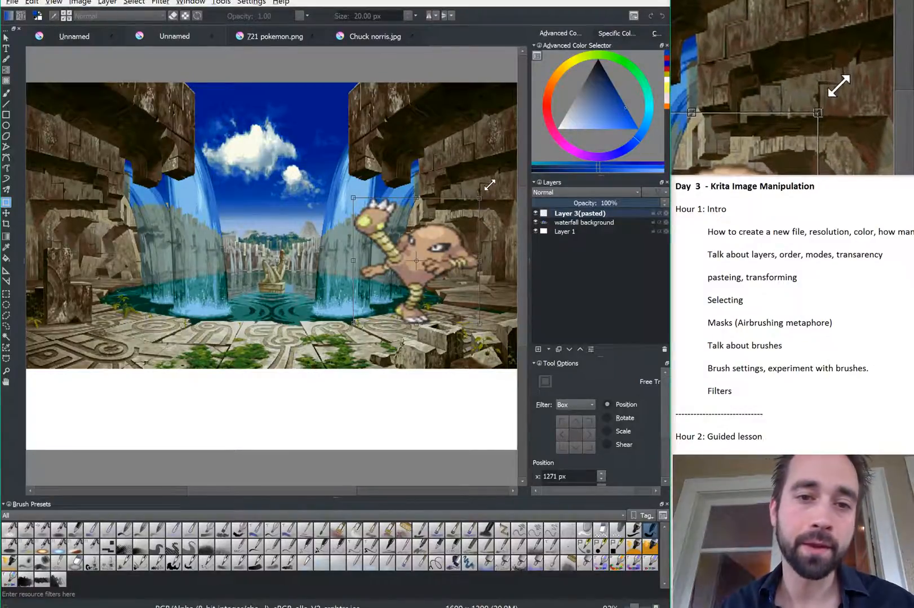
key(Return)
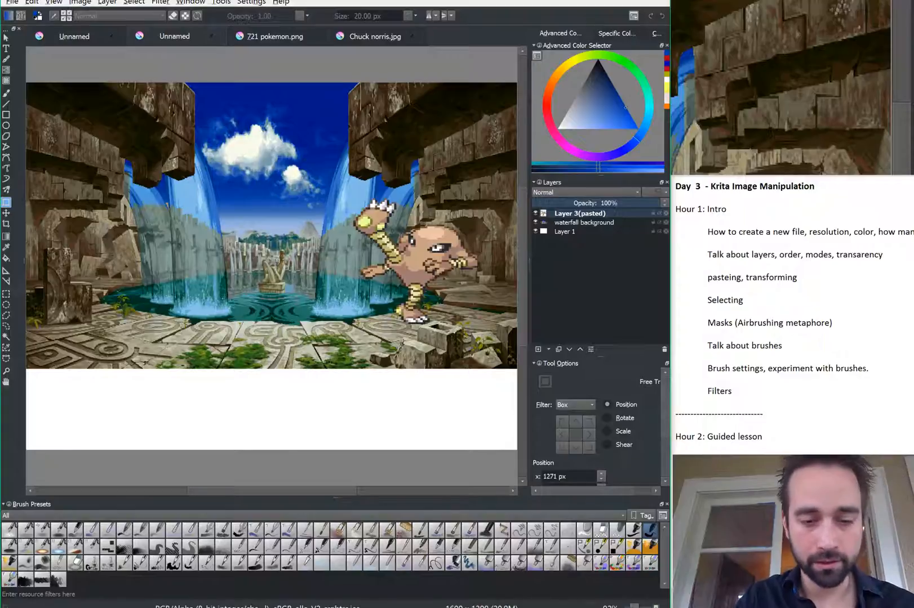
Step: Stretch the enlarged kicking sprite slightly taller from its upper edge, and apply the transform
click(420, 253)
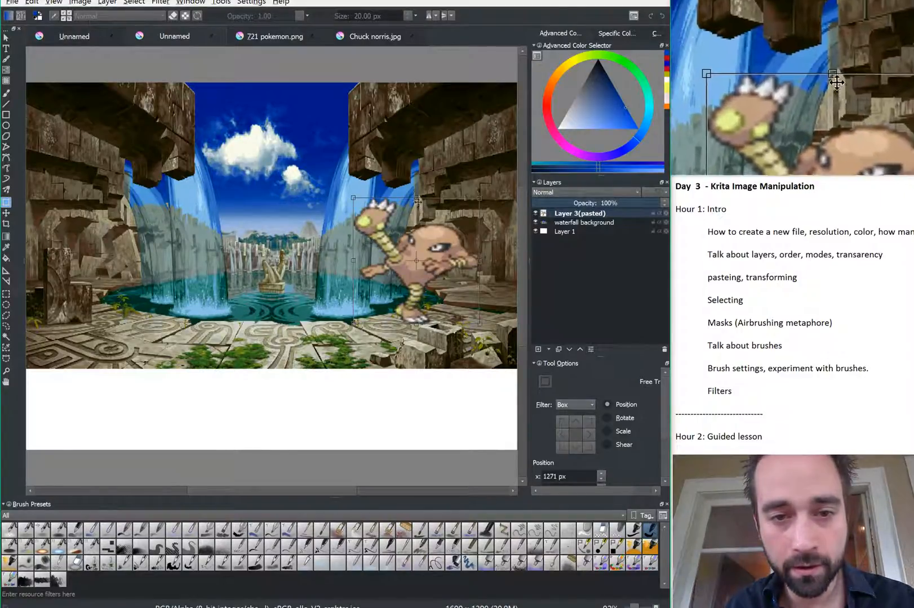
drag(416, 192, 410, 174)
key(Return)
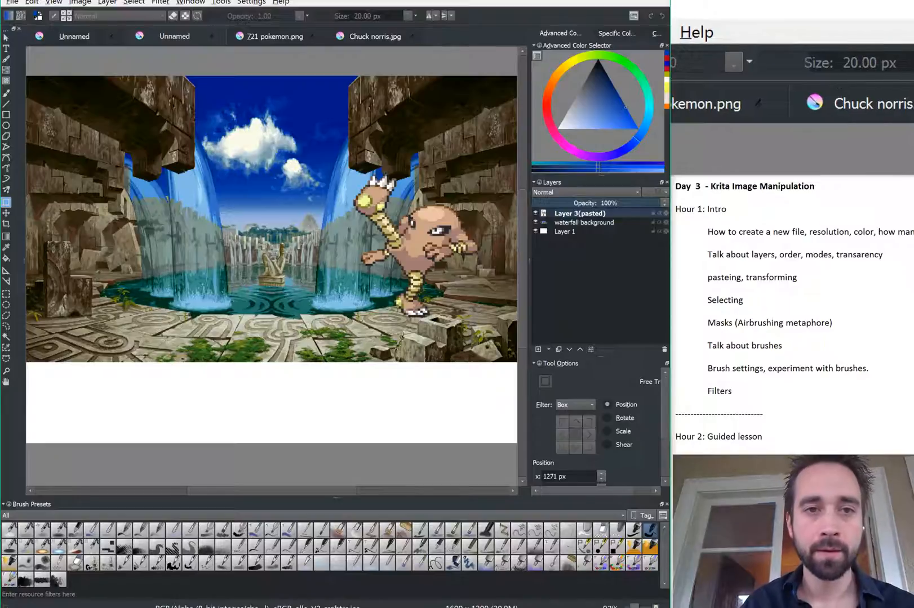
Step: Switch to Chuck norris.jpg, undo the blue brush stroke across the figure, and examine the edges of the figure against the background
click(352, 33)
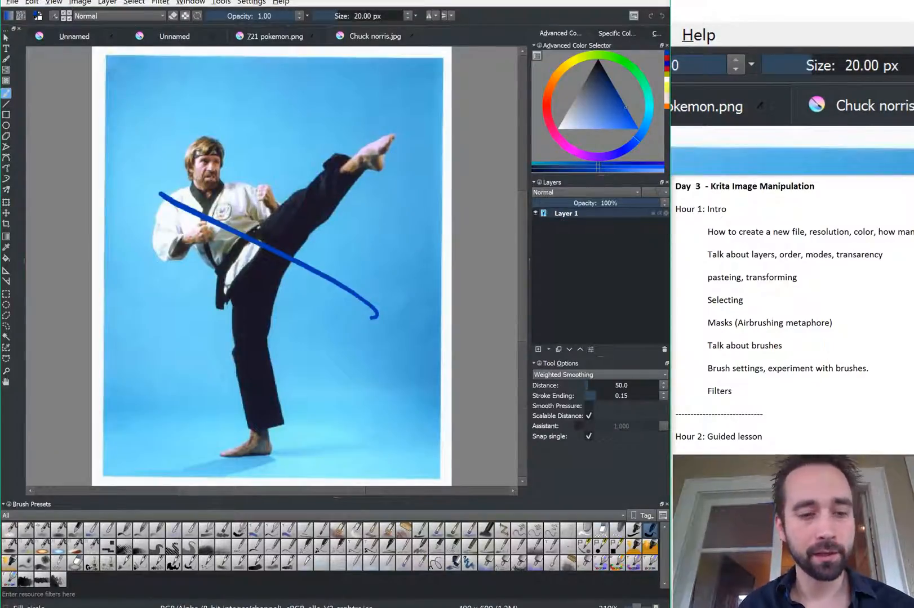
key(ctrl+z)
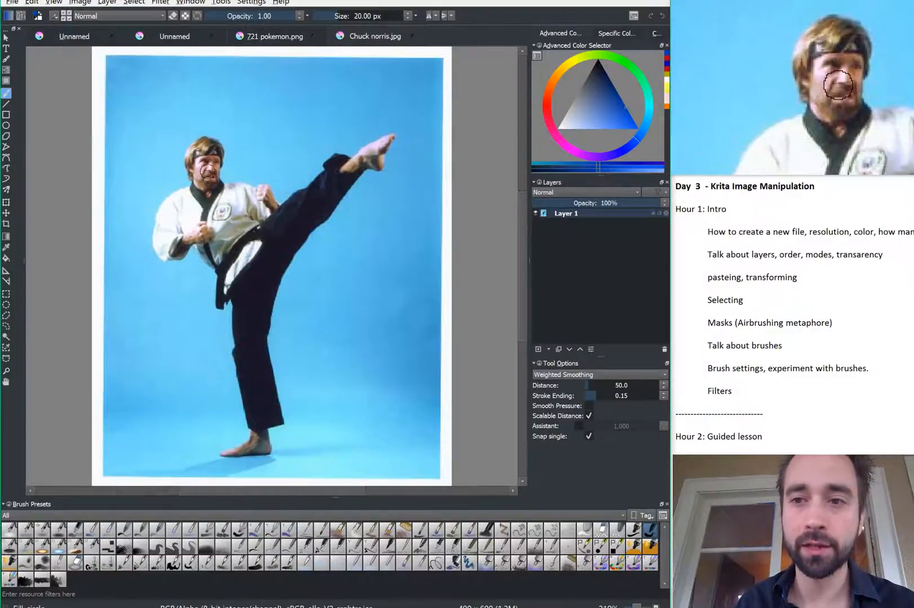
key(ctrl+plus)
key(ctrl+plus)
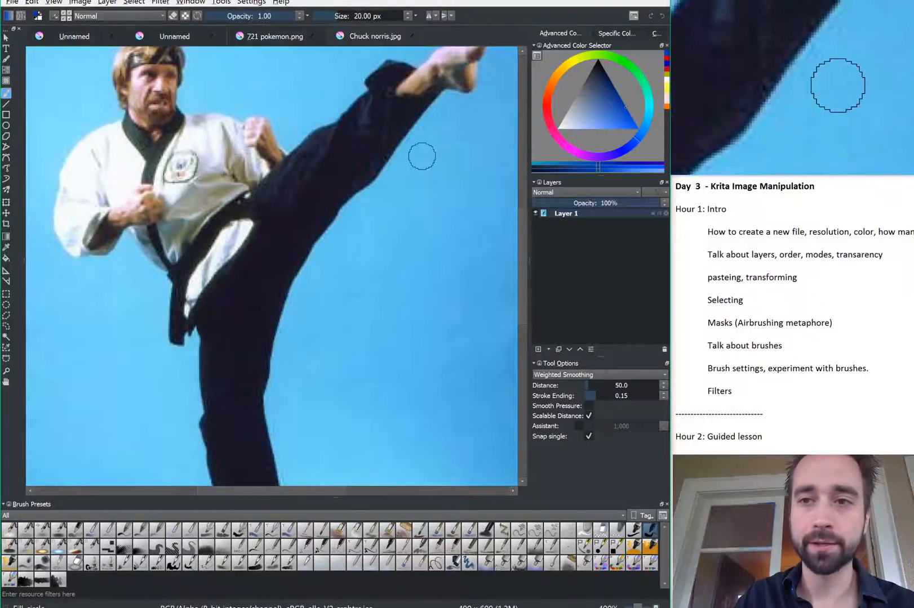
key(ctrl+plus)
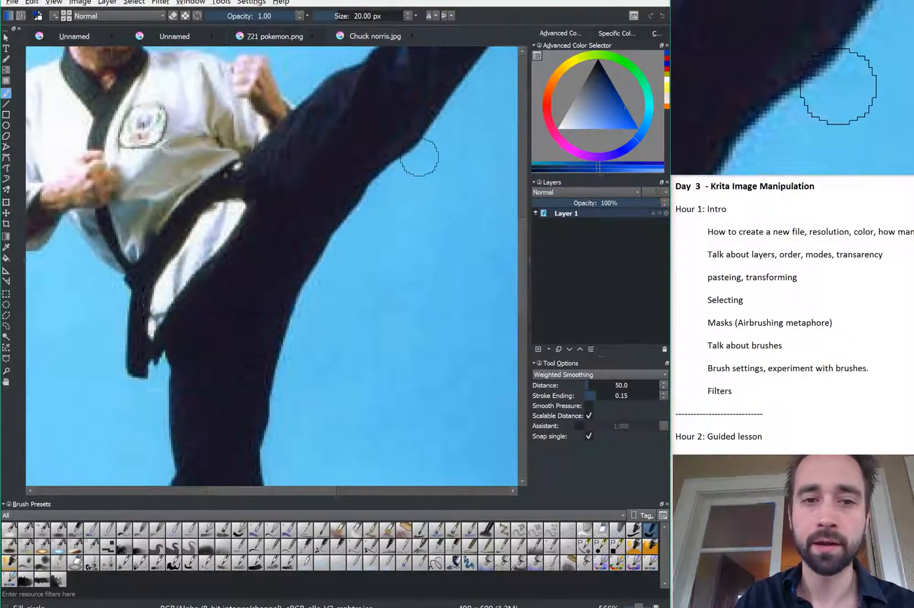
key(ctrl+minus)
key(ctrl+minus)
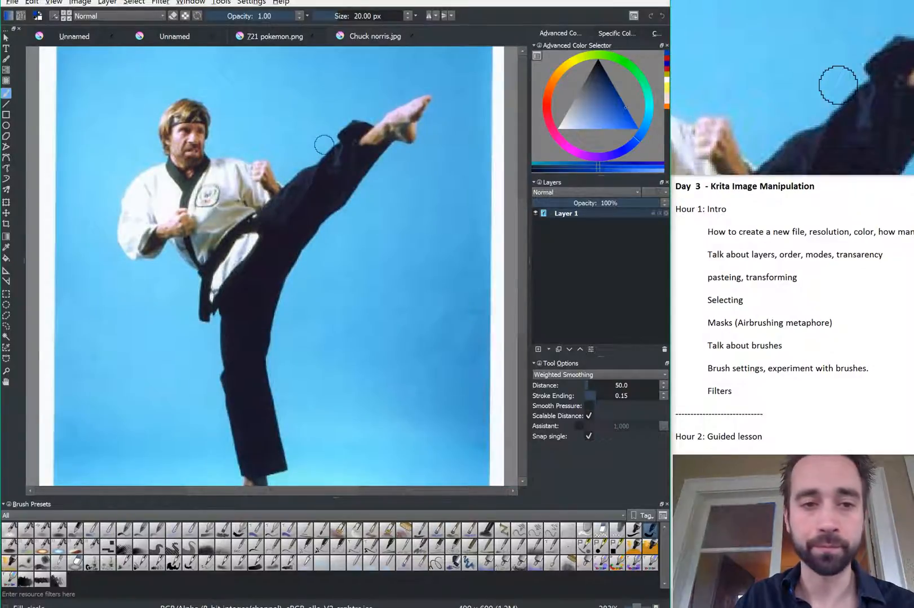
key(ctrl+minus)
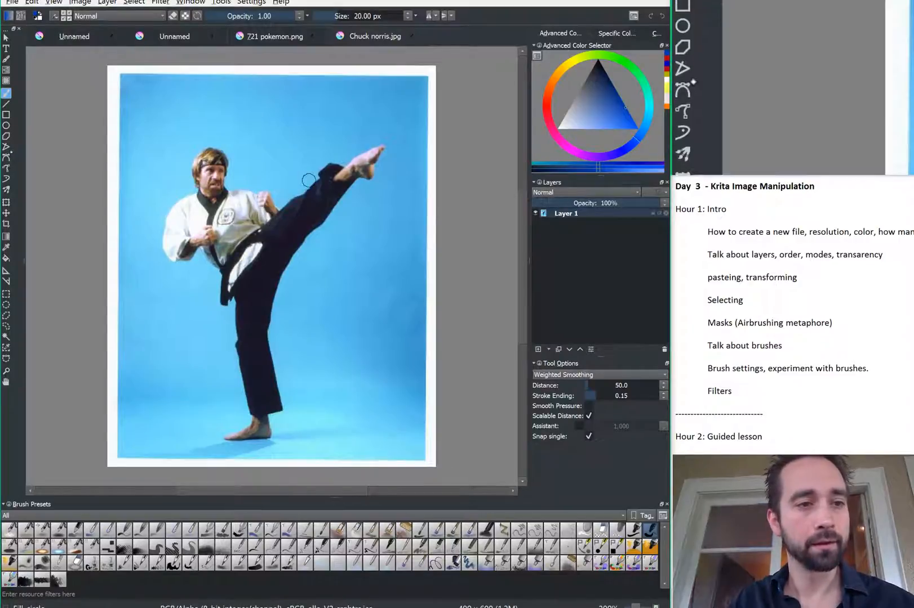
Step: Select the blue background with Contiguous Area Selection, adding the missed patches along the right edge and around the standing foot
click(6, 336)
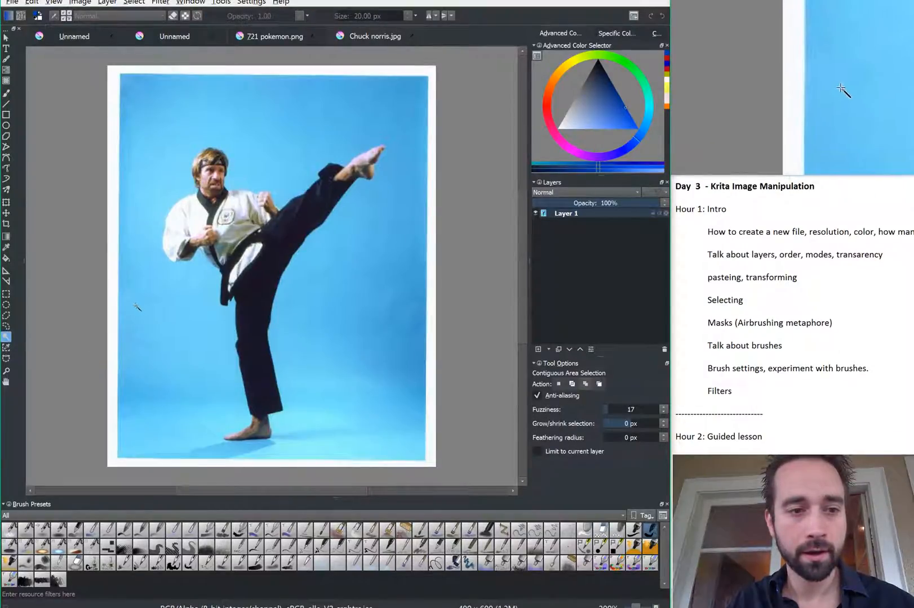
click(141, 311)
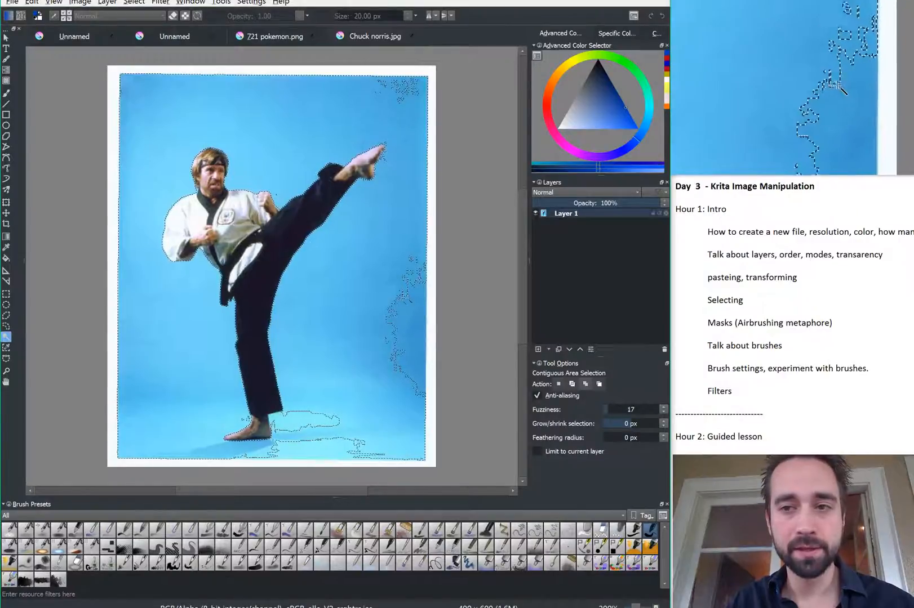
key(shift)
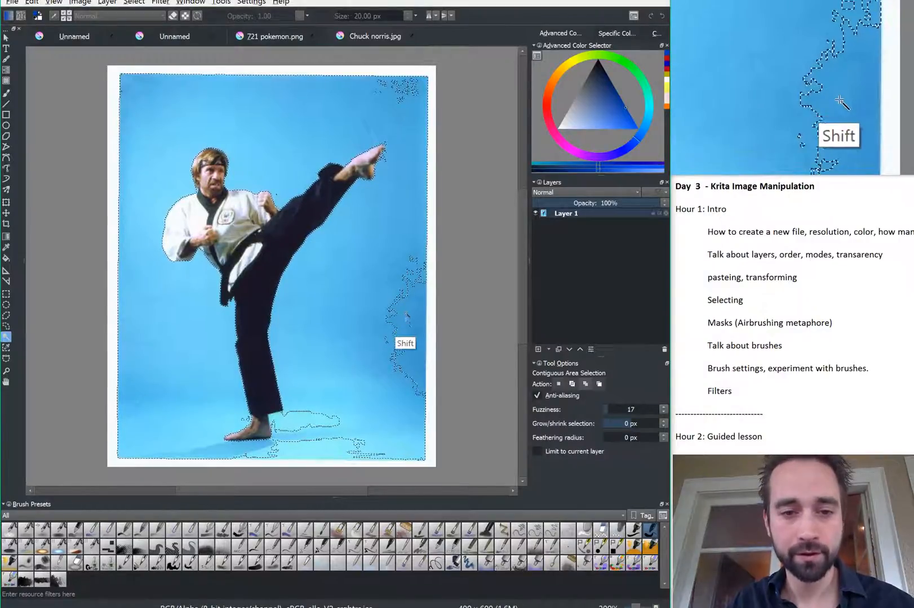
shift+click(410, 318)
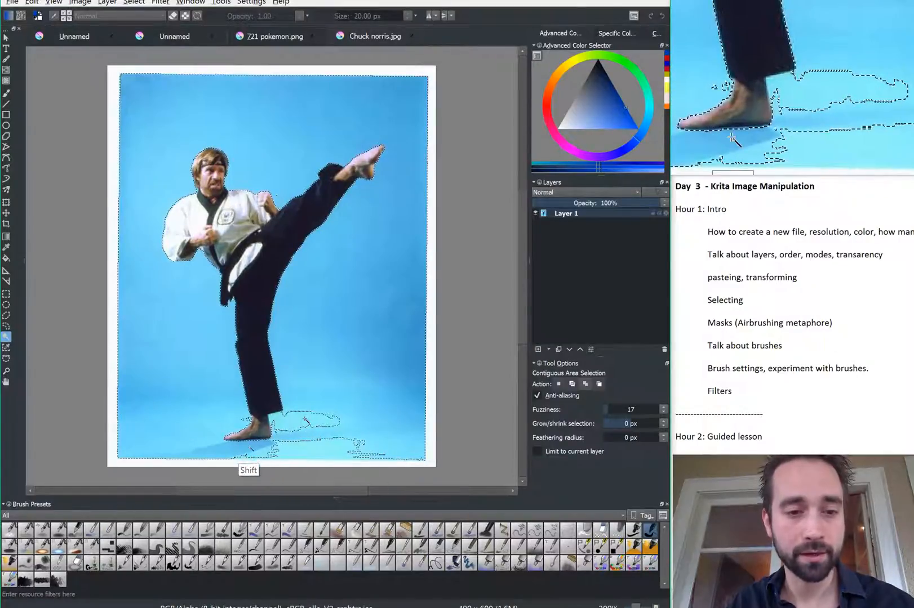
shift+click(288, 449)
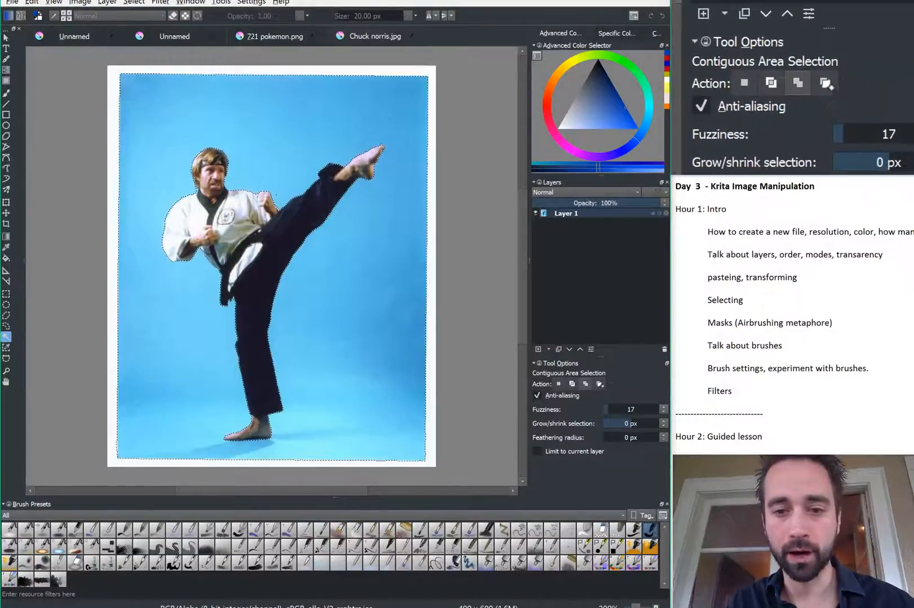
Step: Try subtracting part of the blue background from the selection beside the standing leg, and restore the full background selection
key(ctrl+z)
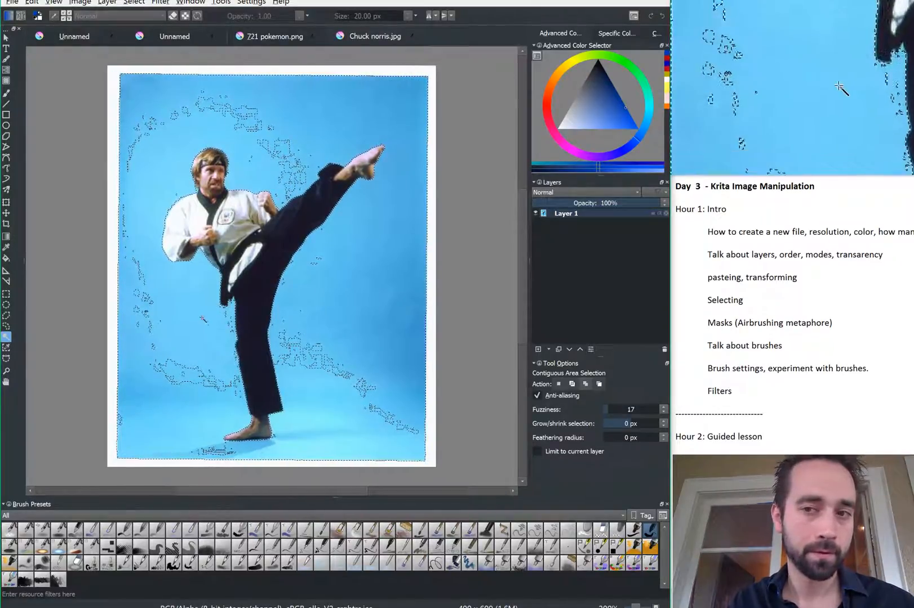
key(ctrl)
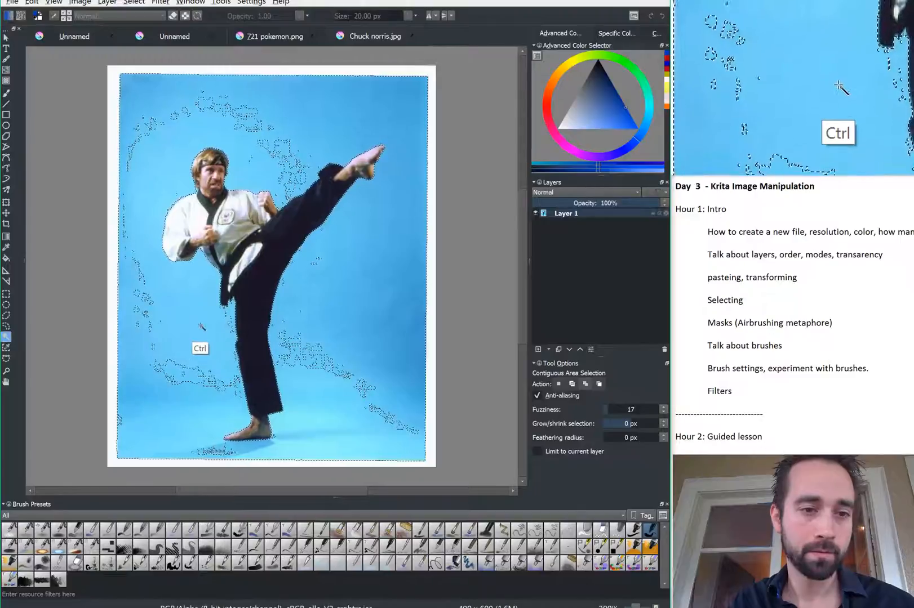
ctrl+click(203, 327)
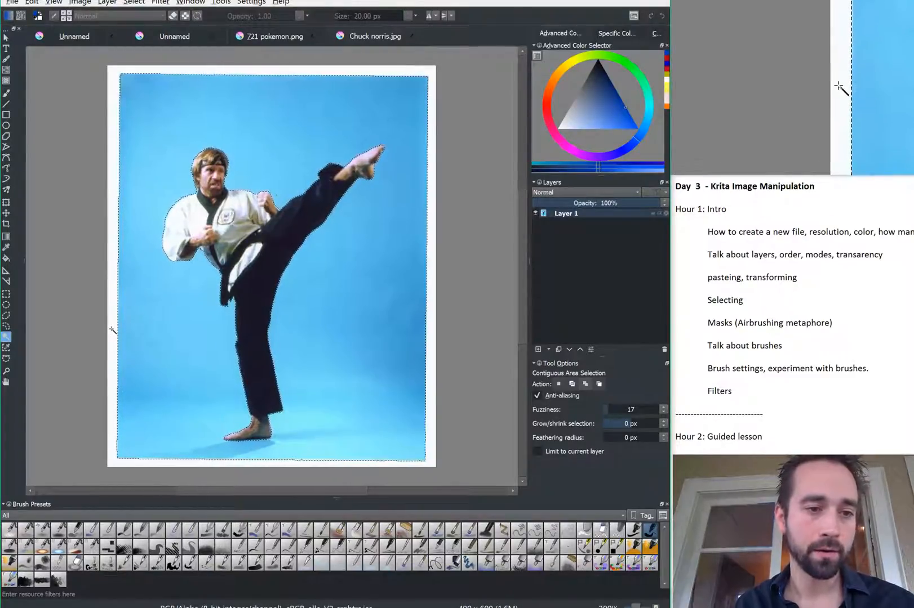
Step: Add the white border around the photo to the background selection, and invert the selection
key(shift)
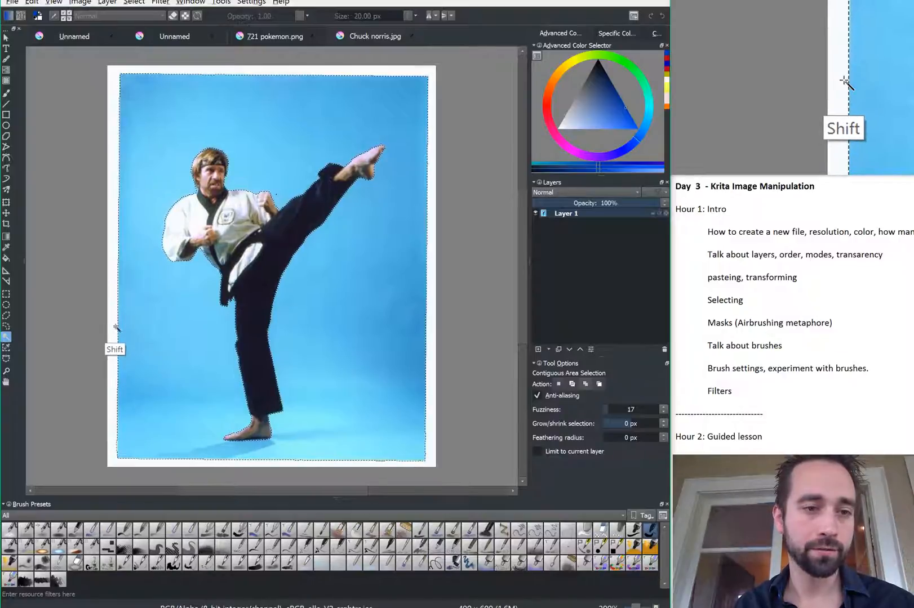
shift+click(283, 463)
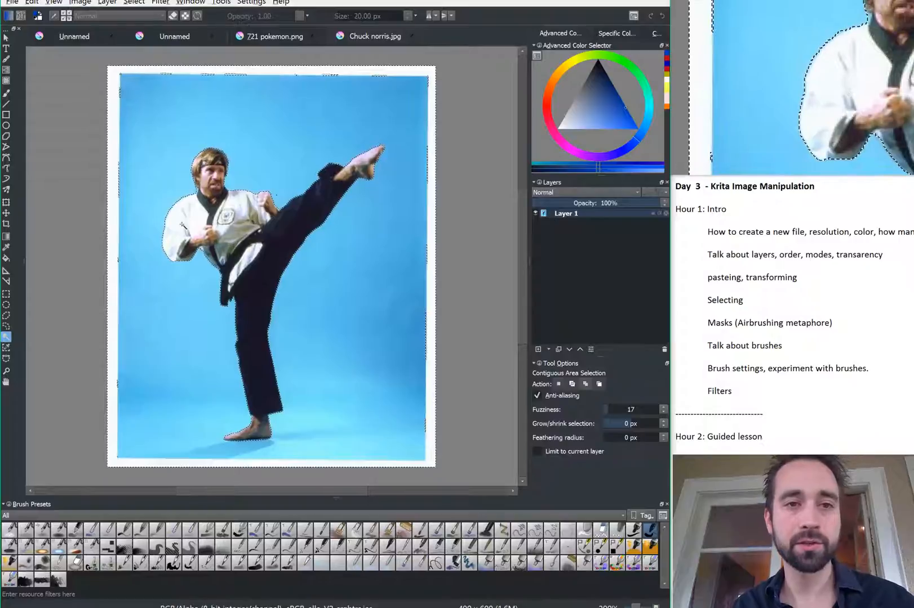
key(shift)
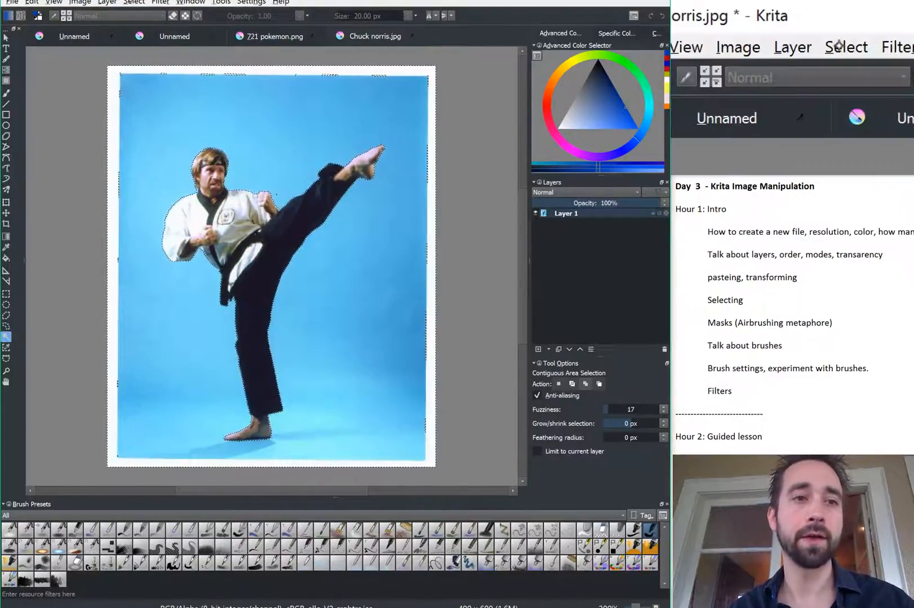
click(134, 2)
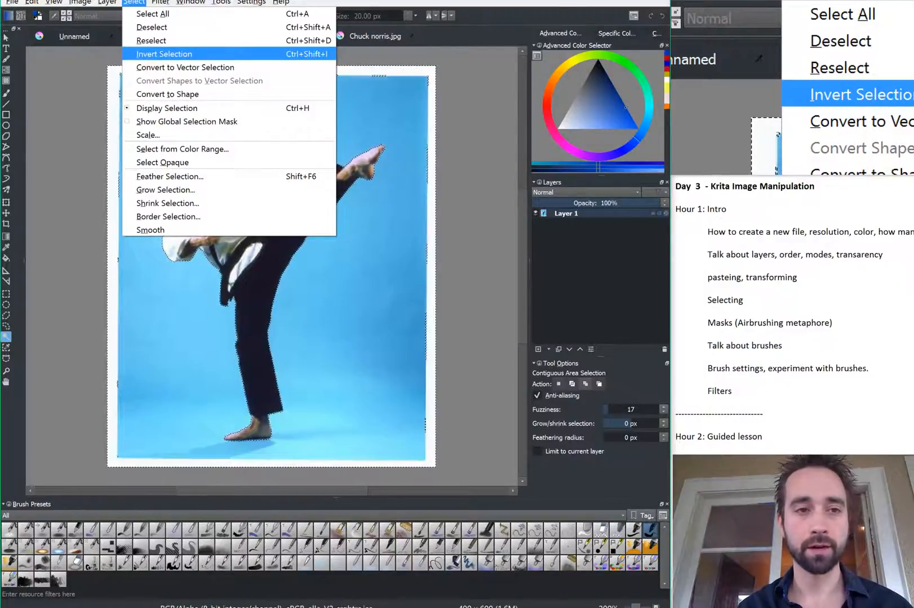
click(151, 53)
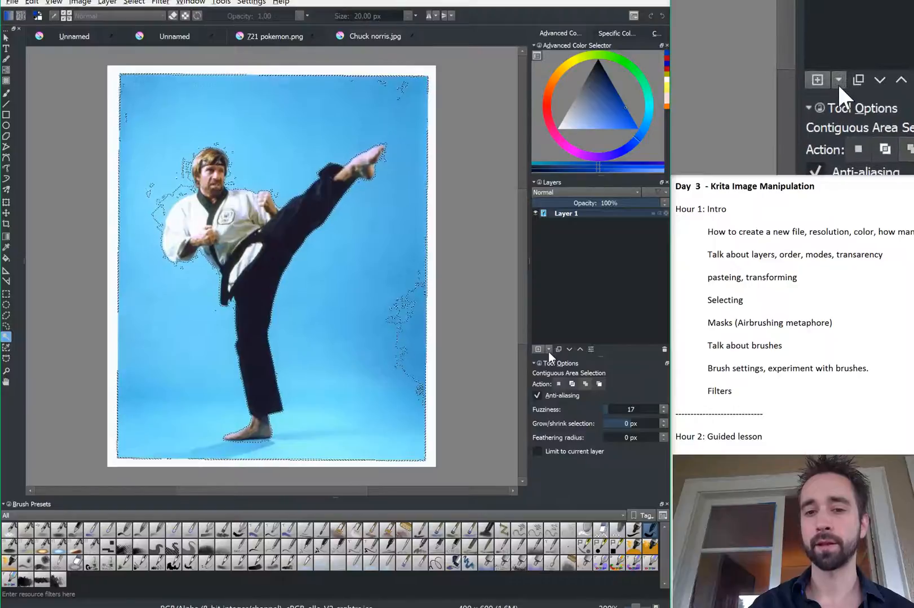
Step: Add a transparency mask to Layer 1 from the inverted selection to hide the blue background, and clear the selection
click(548, 351)
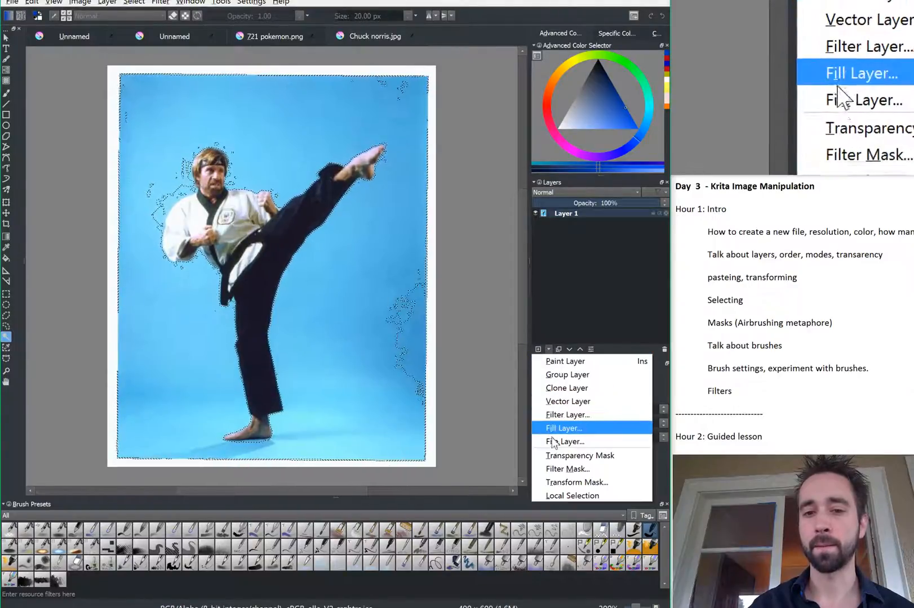
click(551, 461)
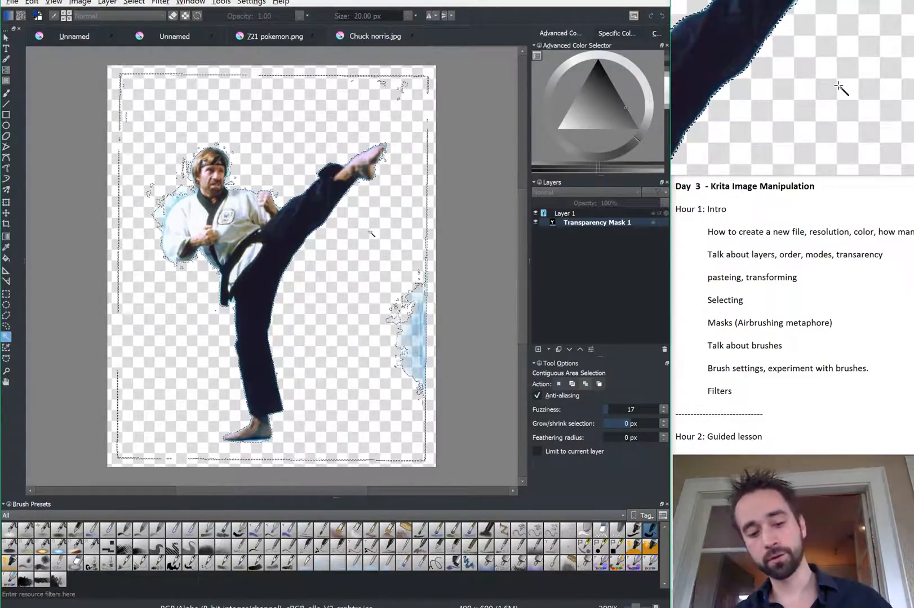
key(ctrl+shift+a)
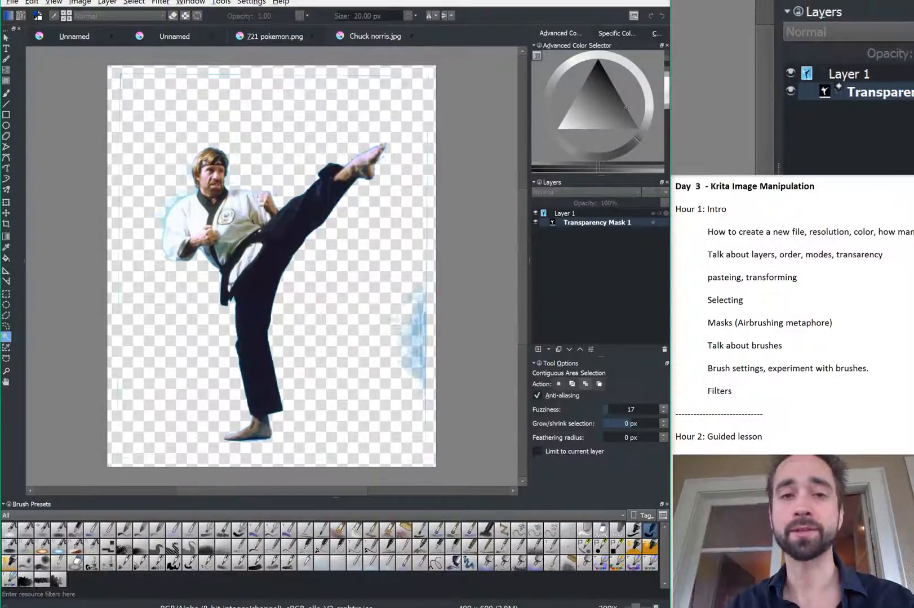
mouse_move(552, 223)
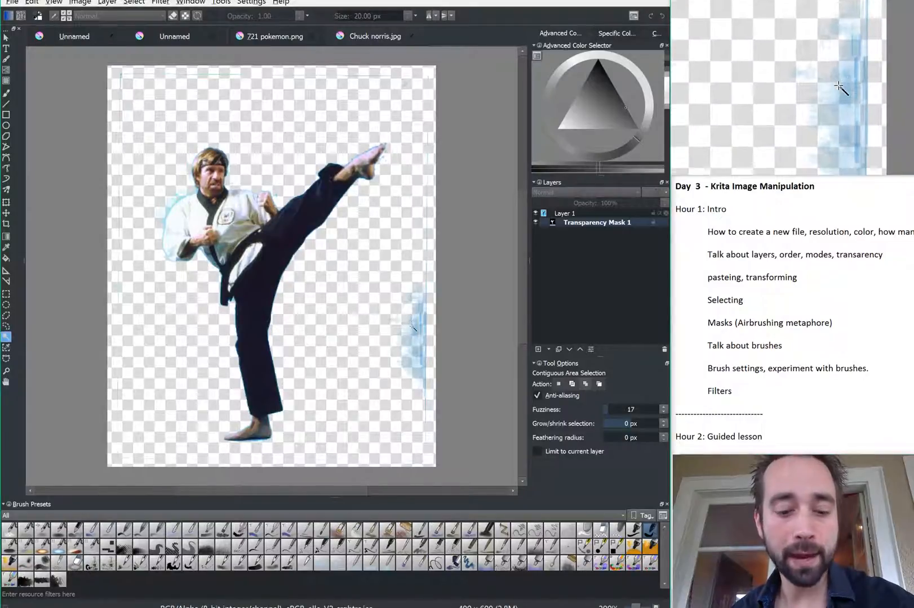
Step: Paint black on the transparency mask to hide the leftover blue patches along the photo's right edge, enlarging the brush to 68 px
key(b)
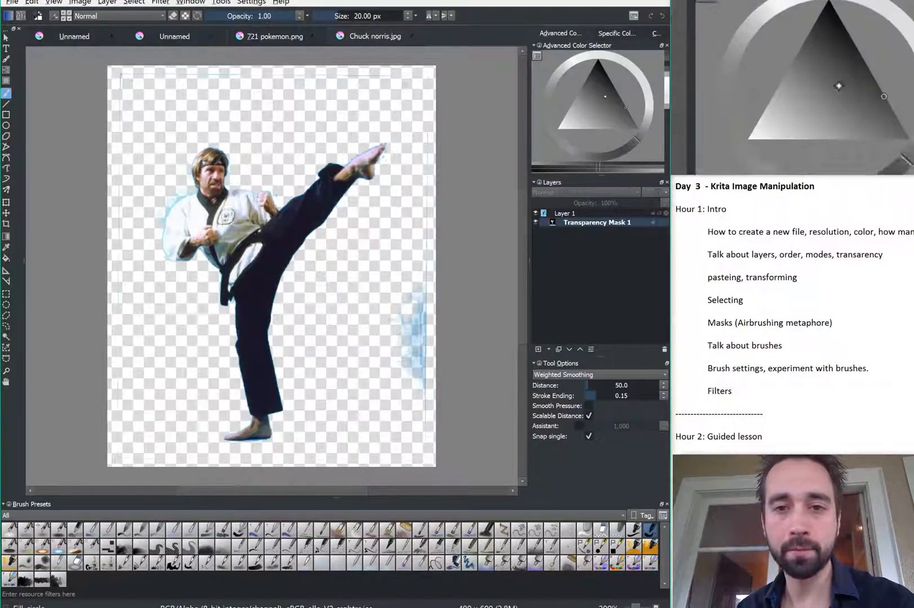
click(593, 57)
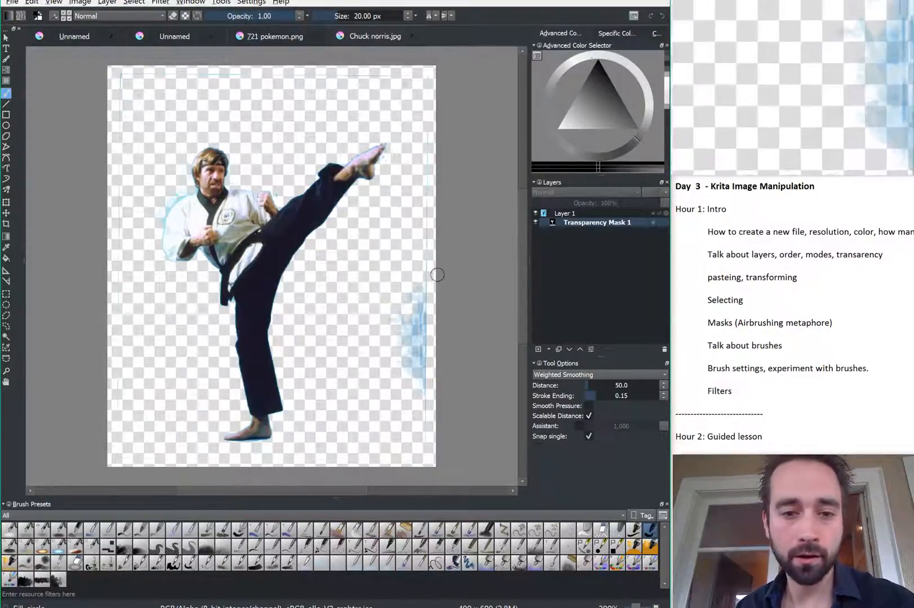
mouse_move(390, 324)
mouse_down()
mouse_move(429, 372)
mouse_move(400, 323)
mouse_up()
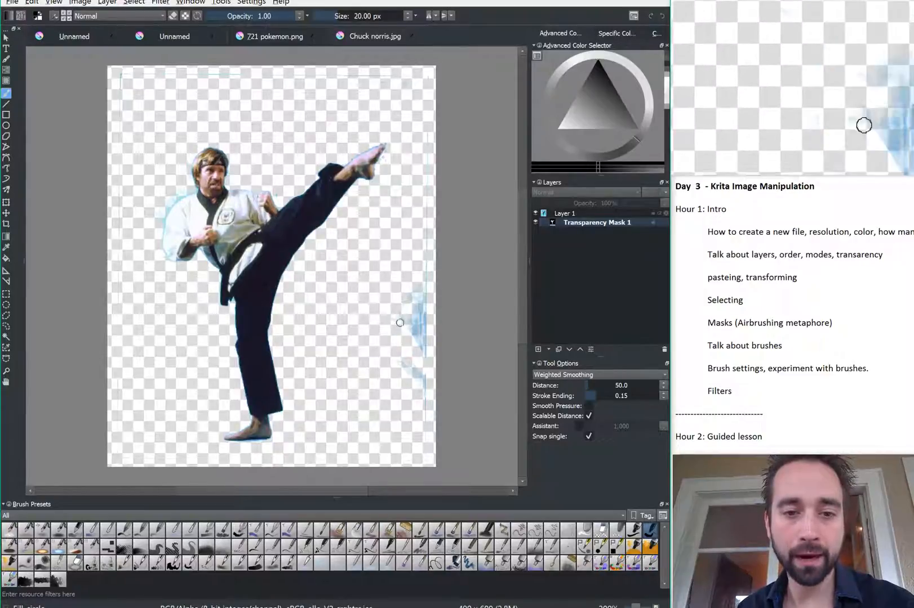
drag(431, 369, 398, 310)
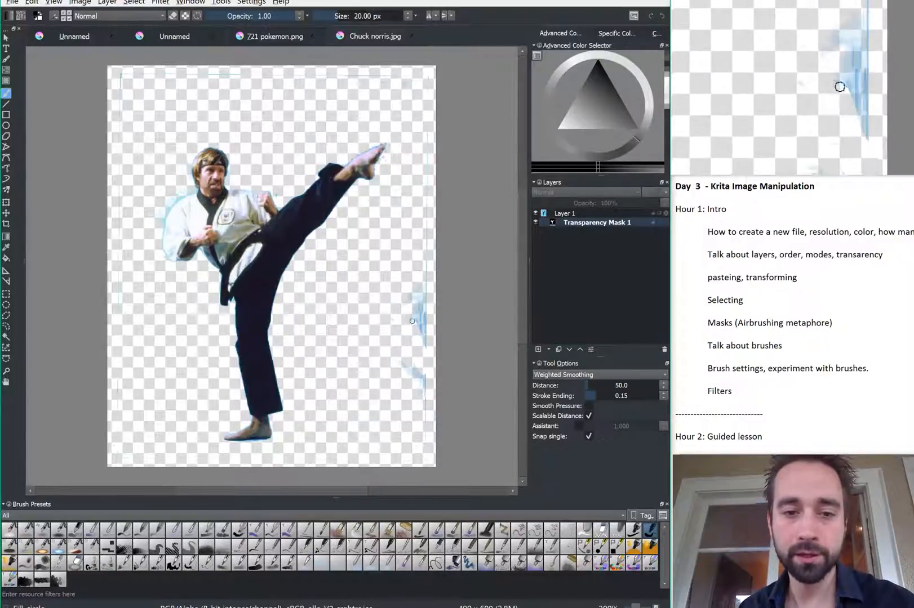
key(bracketright)
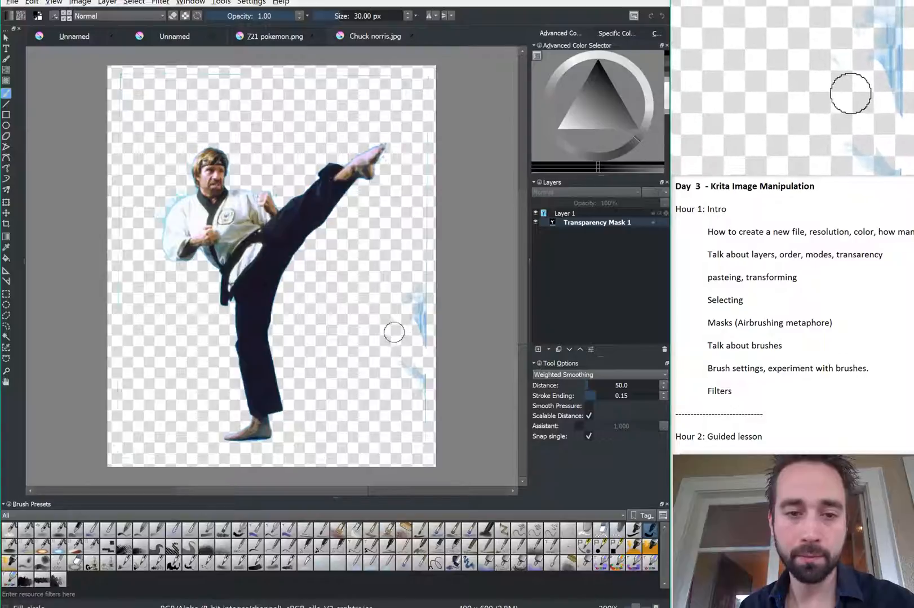
key(bracketright)
key(bracketright)
key(bracketright)
key(bracketright)
key(bracketright)
key(bracketright)
key(bracketright)
key(bracketright)
key(bracketright)
key(bracketright)
key(bracketright)
key(bracketright)
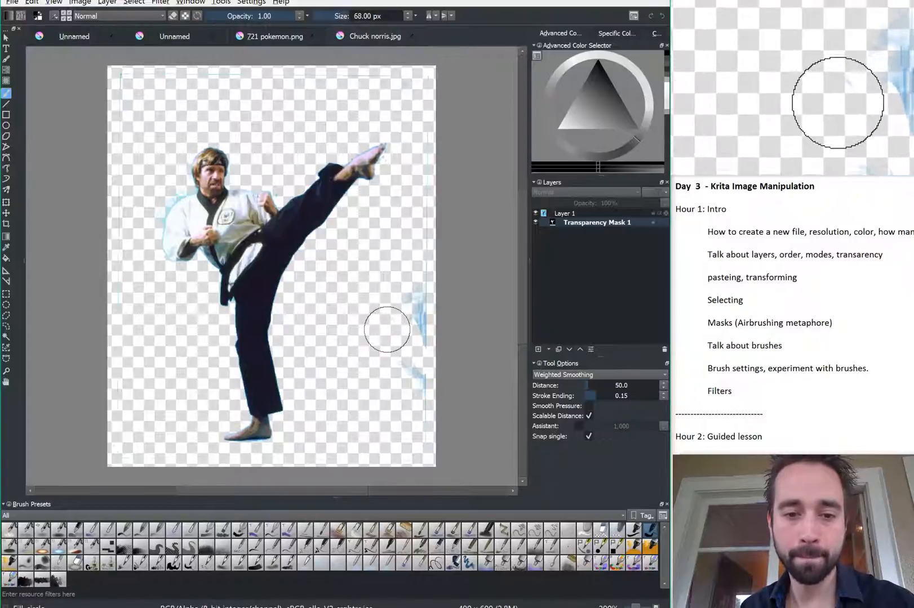
mouse_move(420, 362)
mouse_down()
mouse_move(413, 237)
mouse_move(411, 282)
mouse_move(418, 307)
mouse_move(426, 70)
mouse_move(428, 78)
mouse_move(205, 67)
mouse_move(108, 77)
mouse_move(120, 144)
mouse_move(121, 328)
mouse_move(110, 424)
mouse_move(118, 477)
mouse_move(439, 460)
mouse_move(434, 177)
mouse_move(444, 175)
mouse_move(363, 219)
mouse_up()
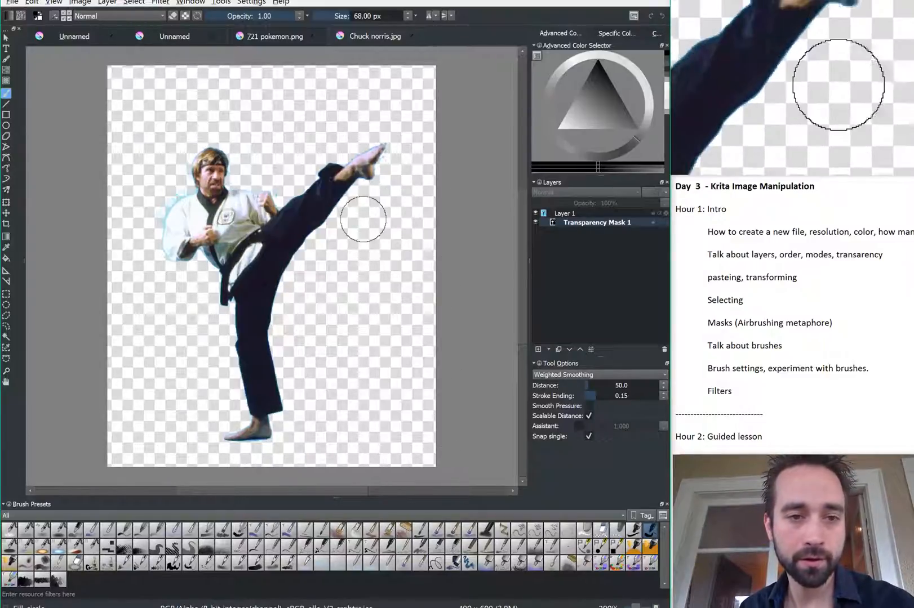
Step: Paint a black stroke across the figure's waist and raised thigh on the transparency mask with a 51 px brush
key(bracketleft)
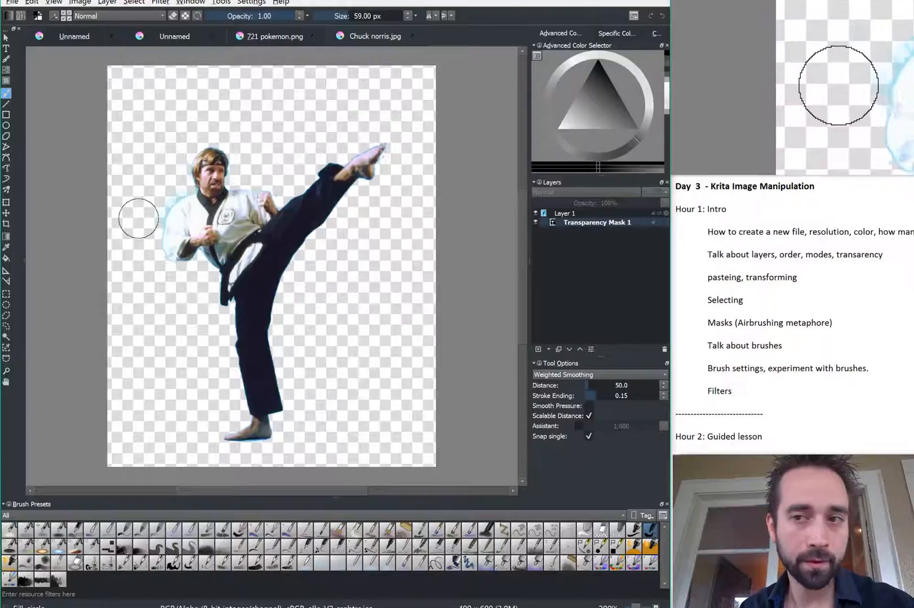
key(bracketleft)
key(plus)
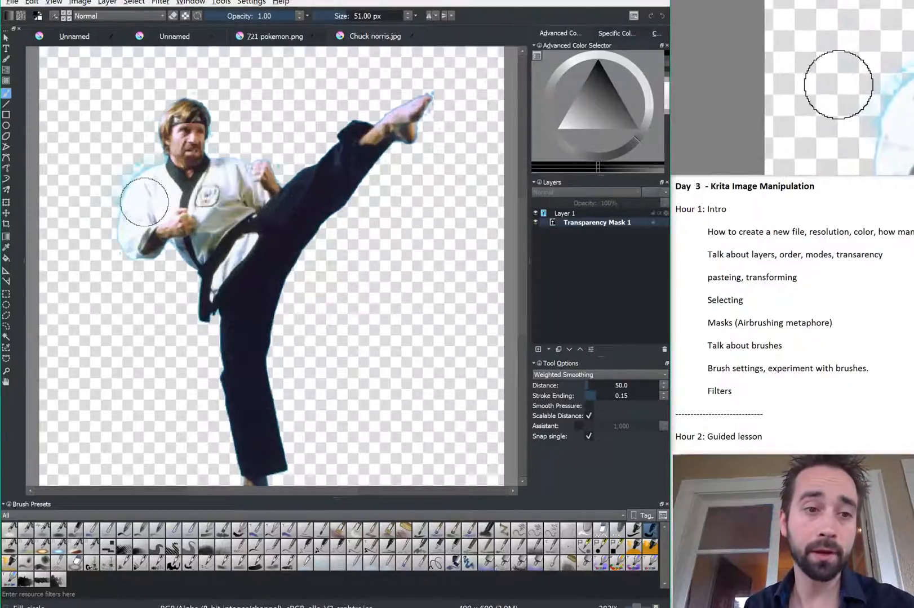
key(plus)
key(plus)
mouse_move(113, 224)
mouse_down()
mouse_move(302, 266)
mouse_move(268, 251)
mouse_up()
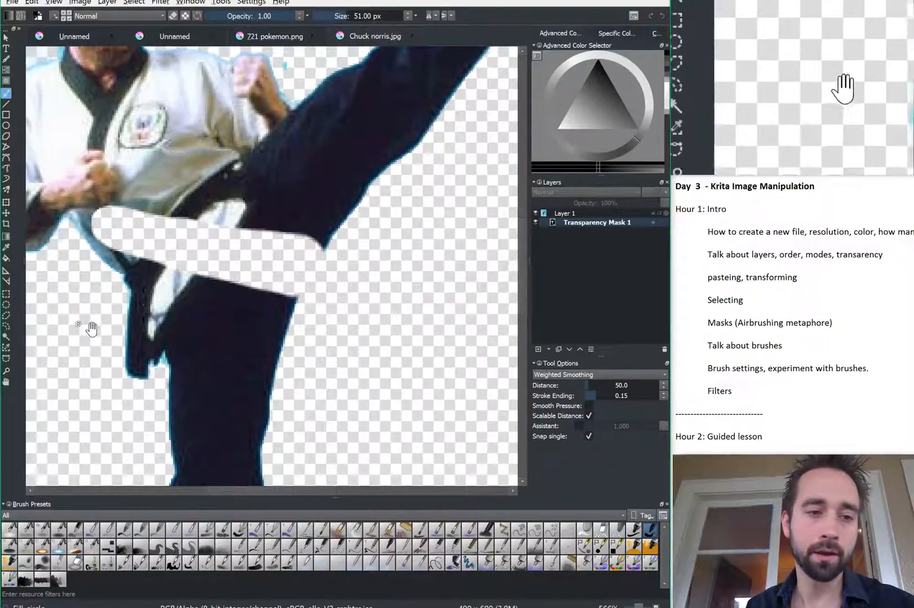
Step: Restore the hidden waist and thigh by painting white on the mask, alternating with black to compare revealing and hiding
drag(90, 328, 194, 379)
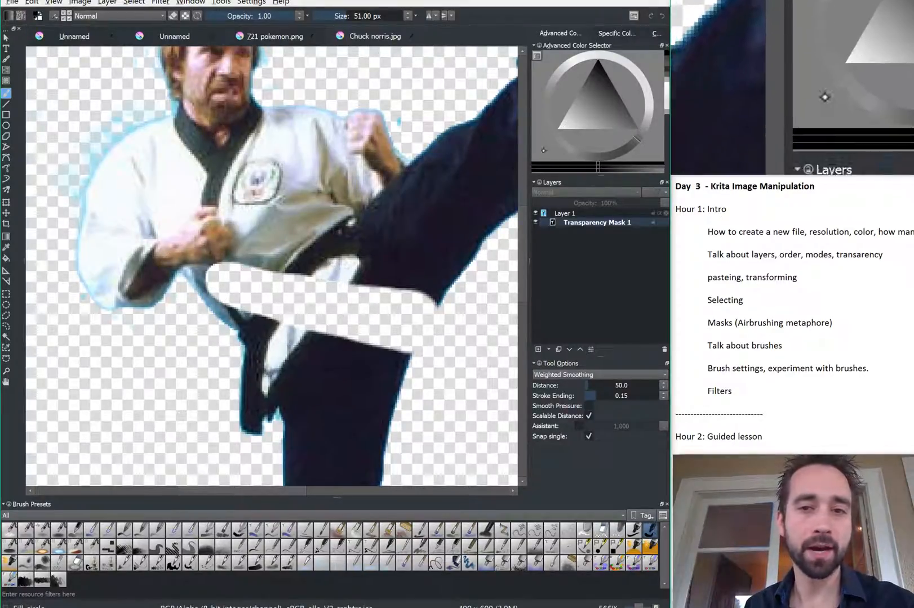
key(x)
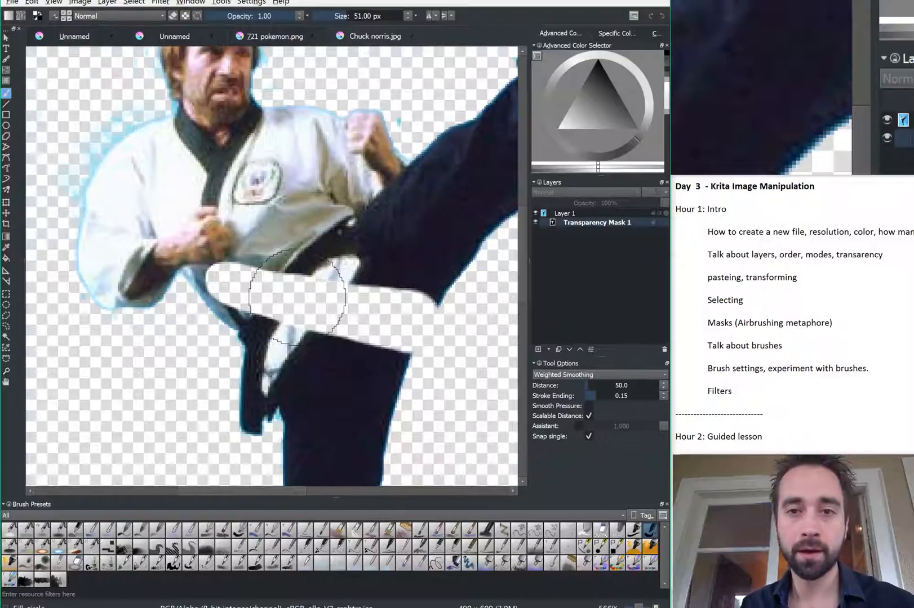
drag(158, 379, 340, 265)
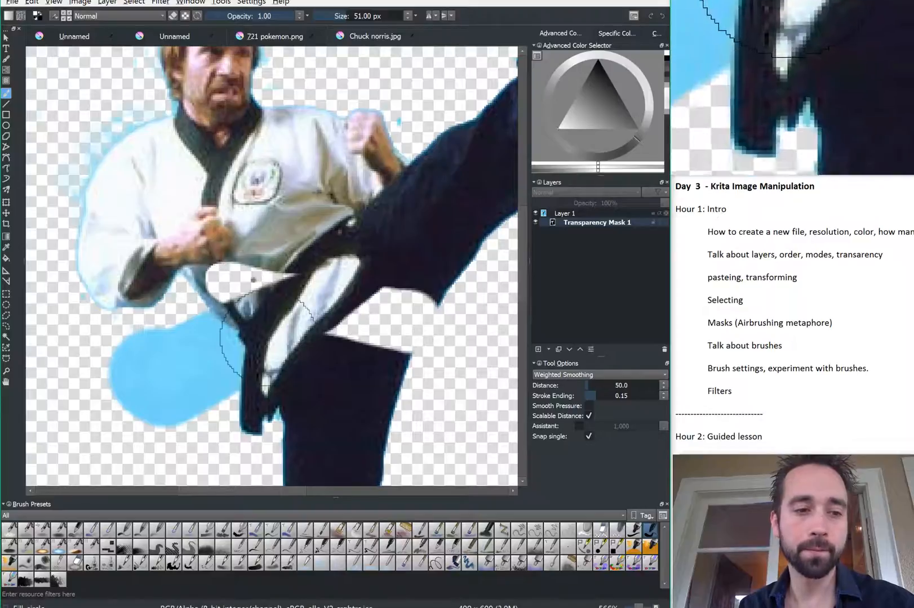
key(x)
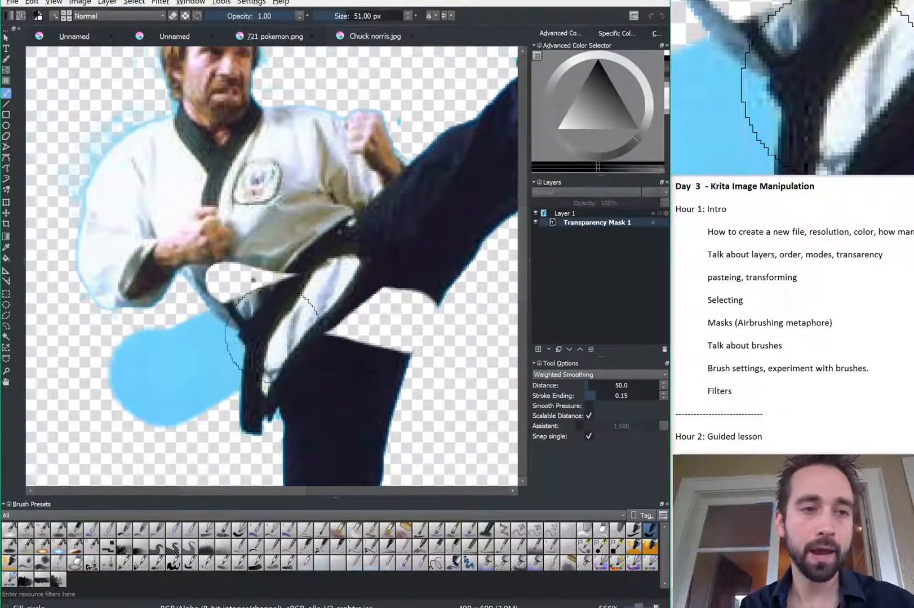
key(x)
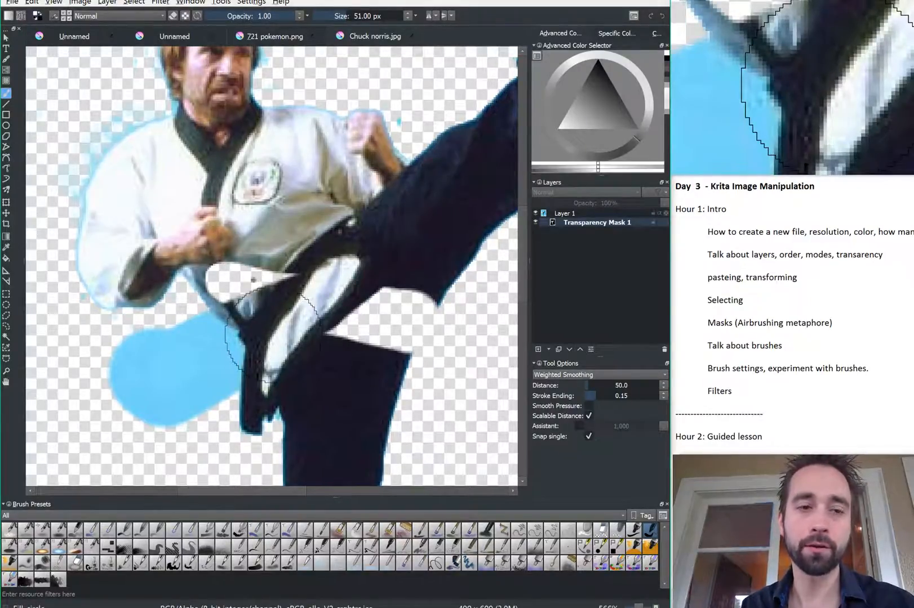
key(x)
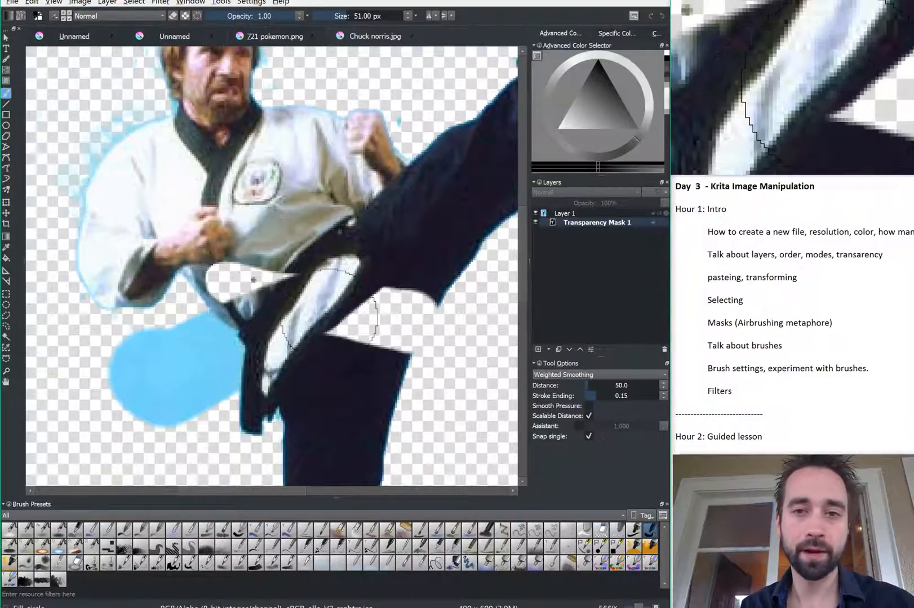
mouse_move(338, 307)
mouse_down()
mouse_move(359, 337)
mouse_move(322, 302)
mouse_move(304, 316)
mouse_move(226, 259)
mouse_move(251, 310)
mouse_move(251, 282)
mouse_up()
key(x)
mouse_move(214, 242)
mouse_down()
mouse_move(306, 315)
mouse_move(196, 237)
mouse_move(270, 321)
mouse_move(305, 293)
mouse_move(355, 327)
mouse_move(340, 309)
mouse_move(389, 315)
mouse_move(417, 333)
mouse_move(434, 304)
mouse_move(426, 357)
mouse_move(391, 385)
mouse_up()
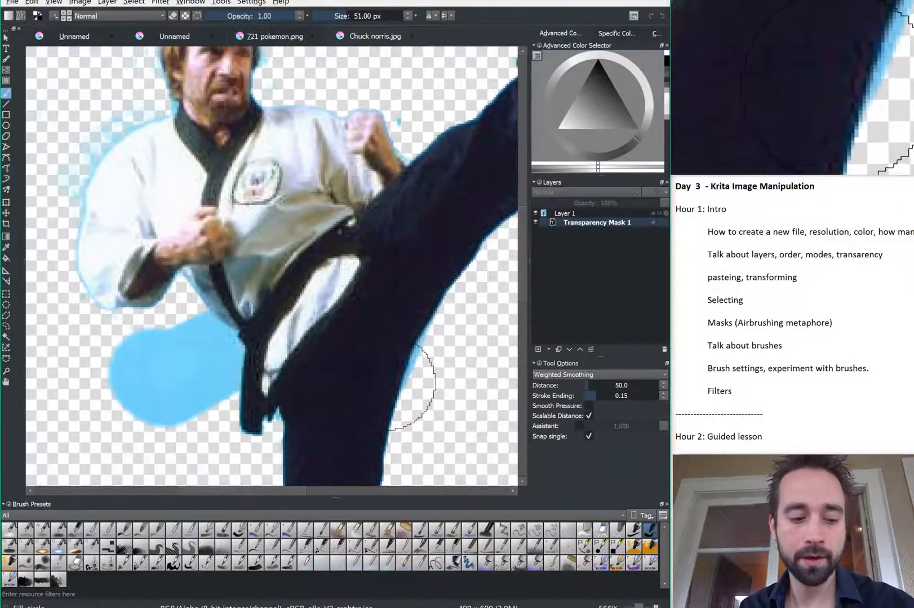
Step: Hide the blue fringe along the back of the thigh by painting black on the mask, reducing the brush to 20 px
key(x)
key(bracketleft)
key(bracketleft)
key(bracketleft)
key(bracketleft)
key(bracketleft)
key(bracketleft)
key(bracketleft)
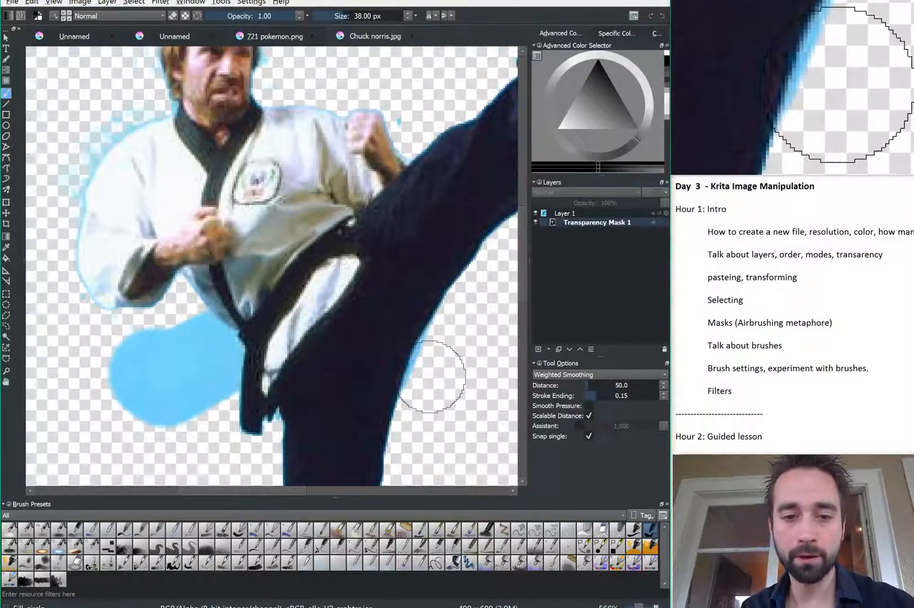
key(bracketleft)
key(bracketleft)
key(bracketleft)
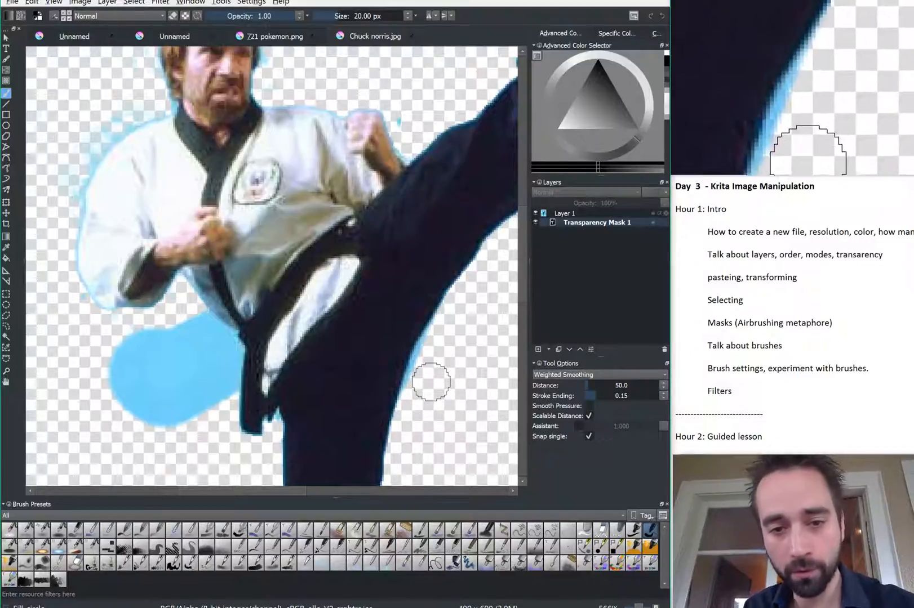
drag(425, 359, 396, 463)
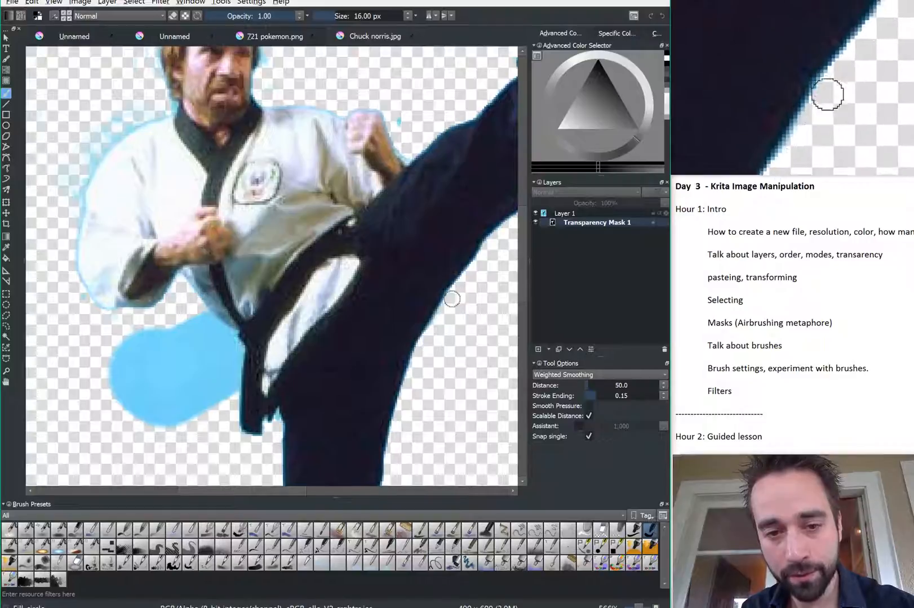
Step: Hide the blue speck beside the raised fist, and restore the collar spot in white with a 12 px brush, ending on black
click(403, 117)
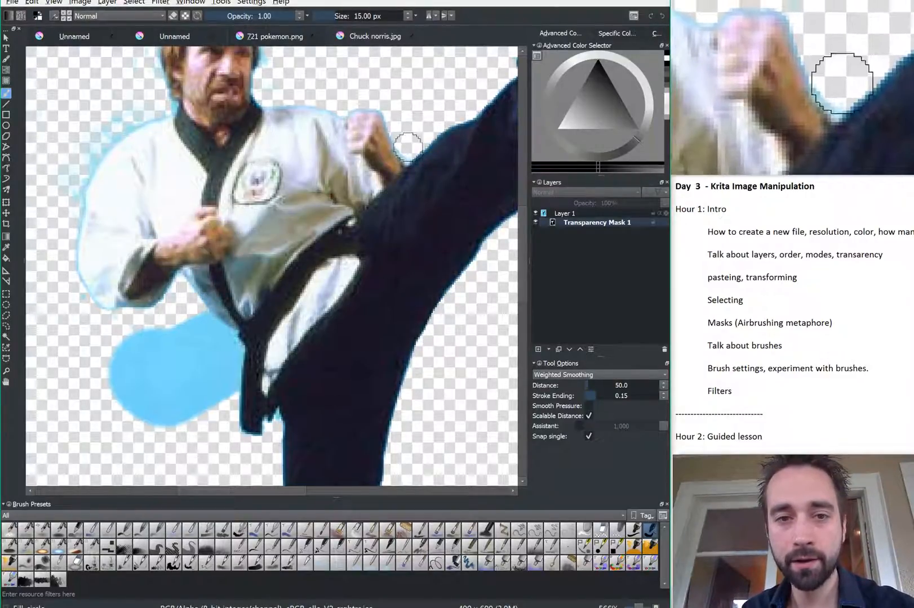
key(bracketleft)
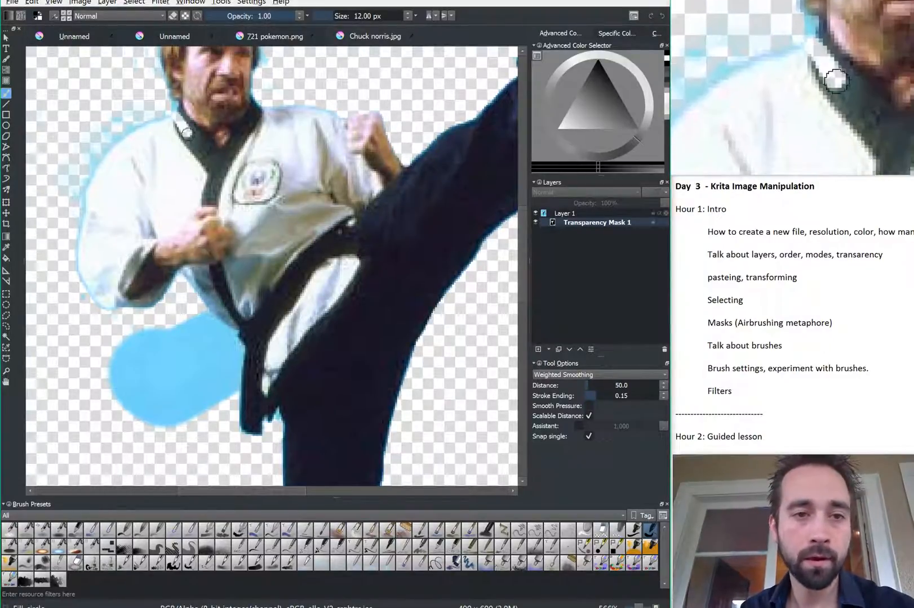
key(x)
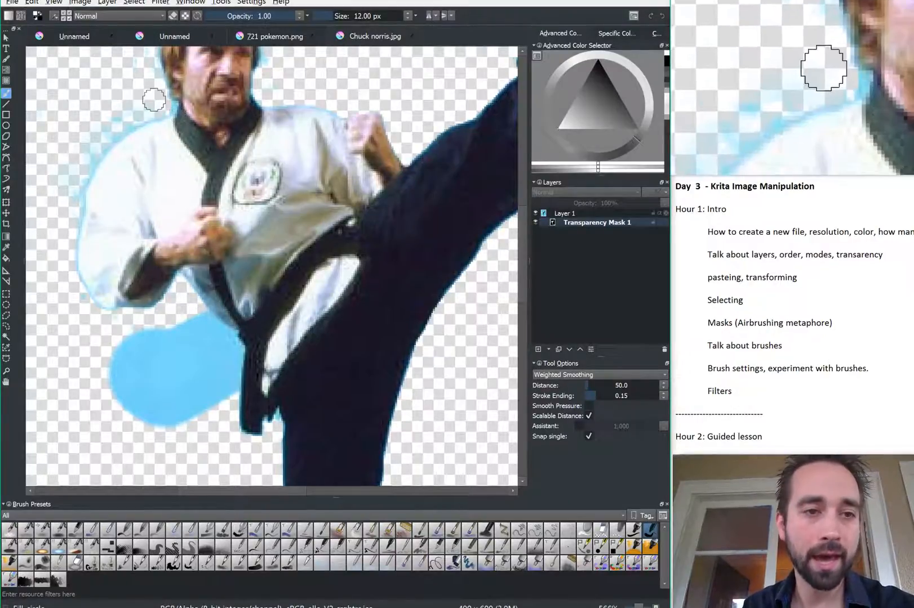
key(x)
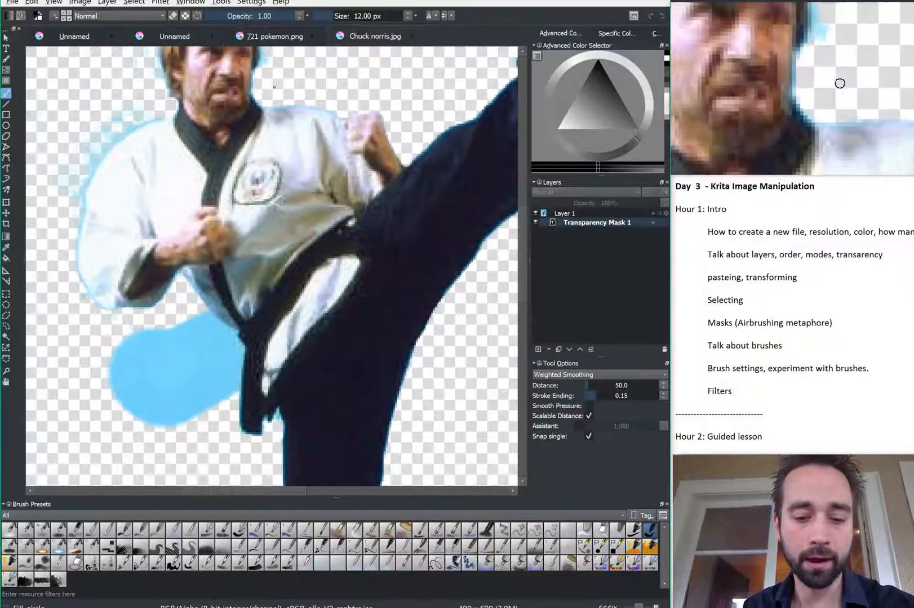
Step: Paint black on the mask with a 12 px brush to hide the blue halo around the head, hair and nearby shoulder
mouse_move(275, 88)
mouse_down()
mouse_move(351, 225)
mouse_move(349, 214)
mouse_up()
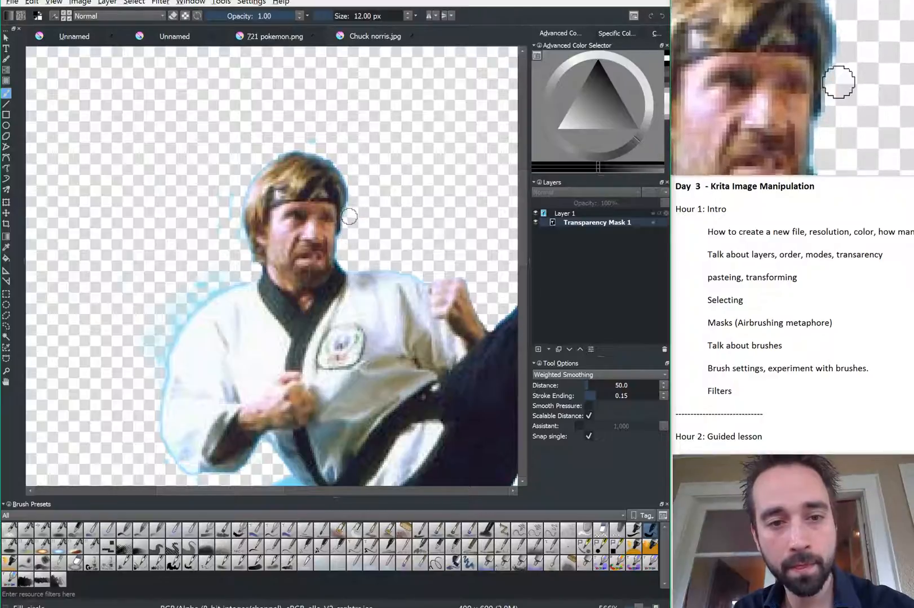
drag(338, 166, 349, 216)
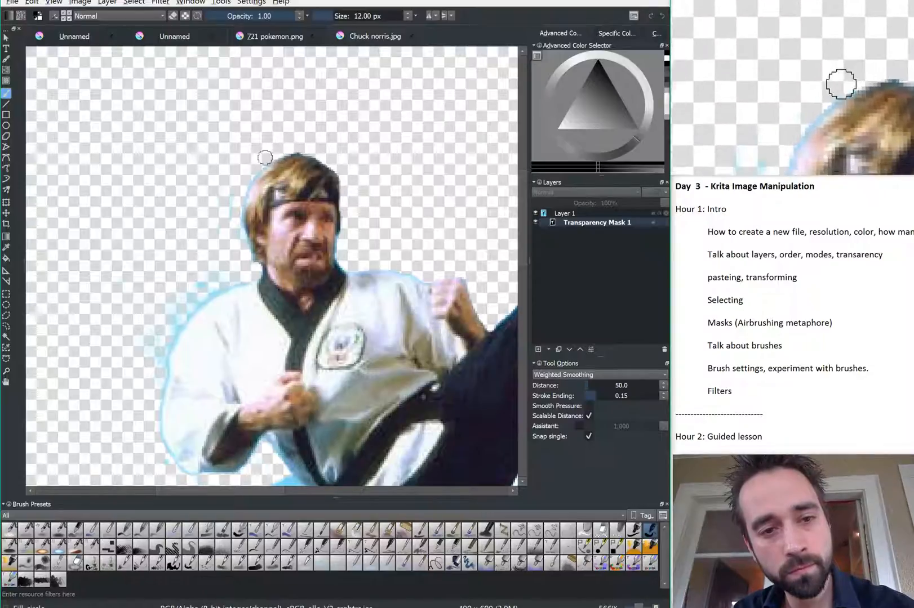
mouse_move(261, 162)
mouse_down()
mouse_move(242, 223)
mouse_move(245, 248)
mouse_up()
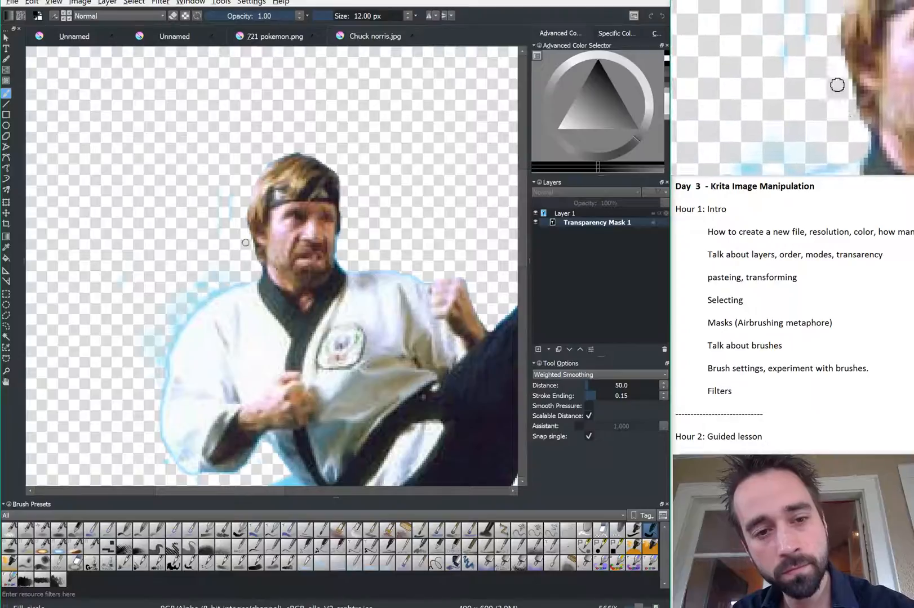
mouse_move(217, 290)
mouse_down()
mouse_move(158, 350)
mouse_move(161, 340)
mouse_move(181, 310)
mouse_move(159, 385)
mouse_move(184, 313)
mouse_up()
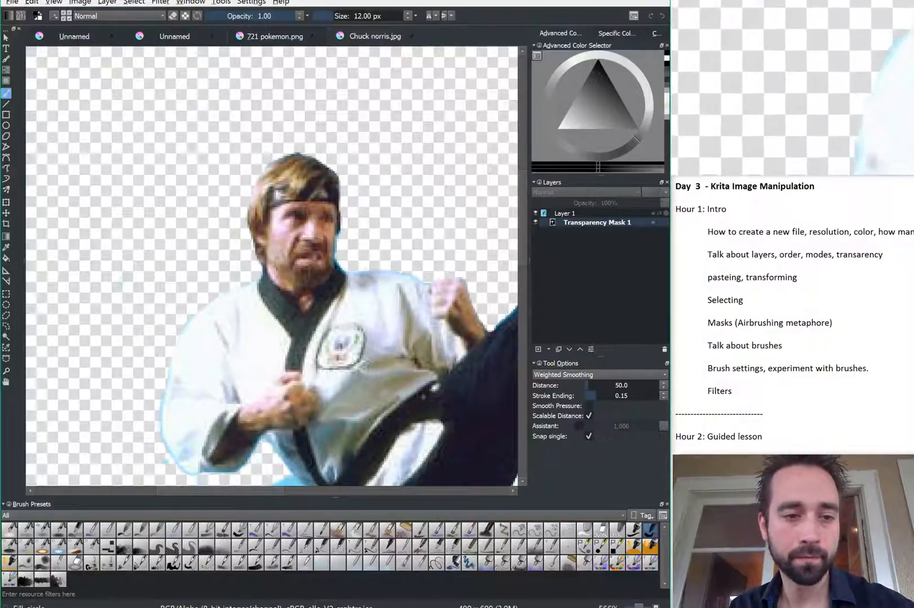
Step: Paint black on the mask with a 12 px brush to hide the outer edges of the blue patch below the elbow
drag(148, 374, 150, 307)
drag(159, 221, 159, 197)
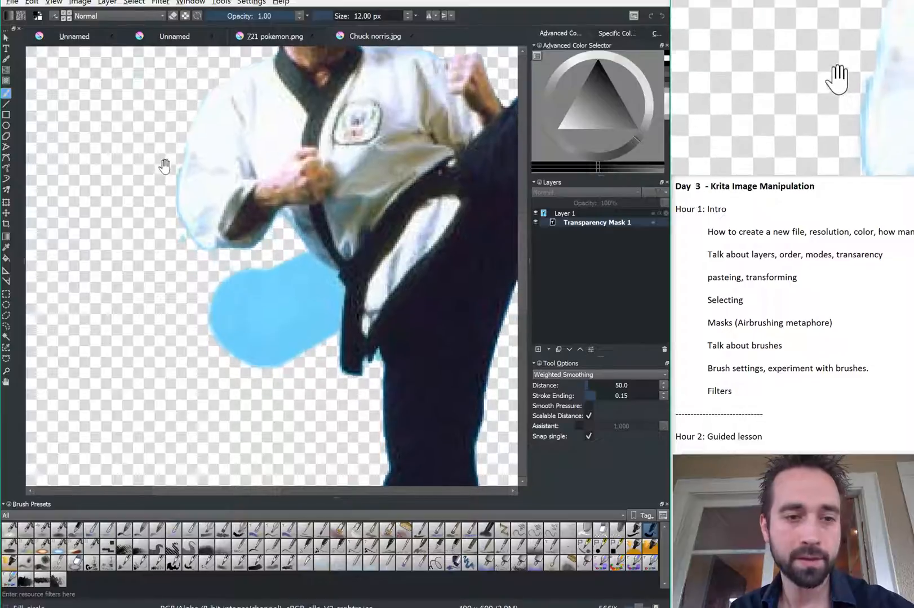
drag(156, 302, 151, 253)
mouse_move(211, 281)
mouse_down()
mouse_move(203, 258)
mouse_move(237, 319)
mouse_move(200, 236)
mouse_move(239, 290)
mouse_up()
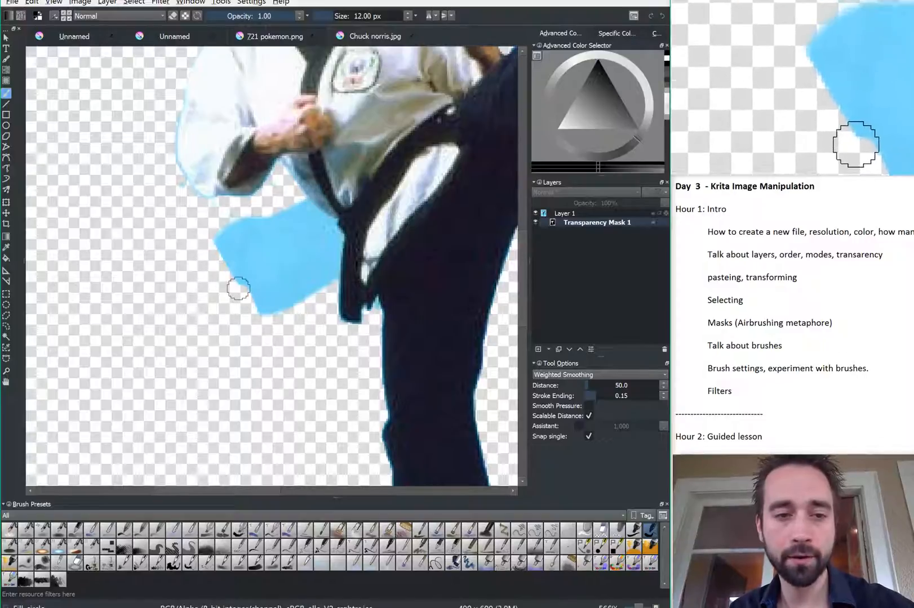
mouse_move(214, 239)
mouse_down()
mouse_move(281, 214)
mouse_move(334, 222)
mouse_move(281, 172)
mouse_move(337, 239)
mouse_move(329, 309)
mouse_move(330, 252)
mouse_move(295, 216)
mouse_move(316, 223)
mouse_move(327, 204)
mouse_up()
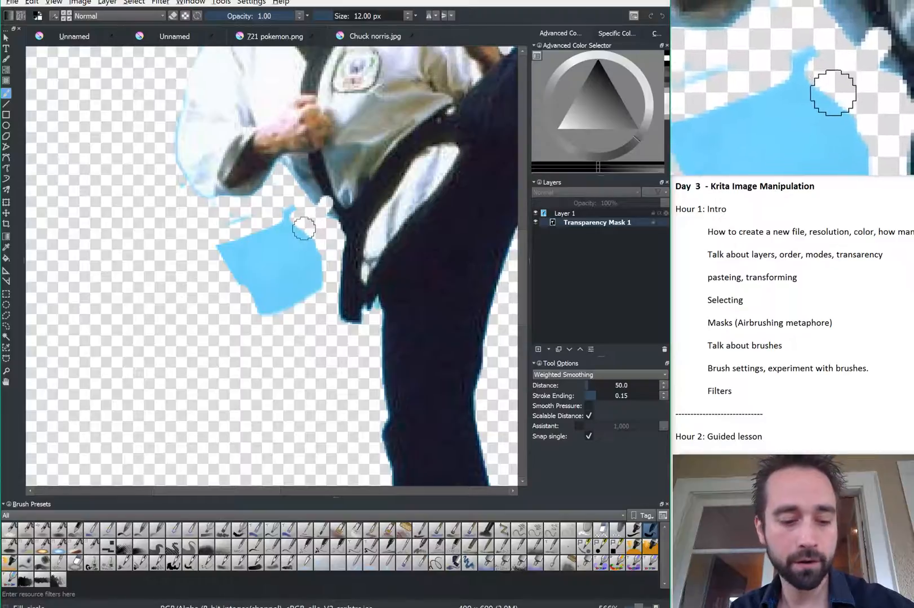
Step: Restore the hidden jacket edge beside the belt knot by painting white on the mask, ending on black
key(x)
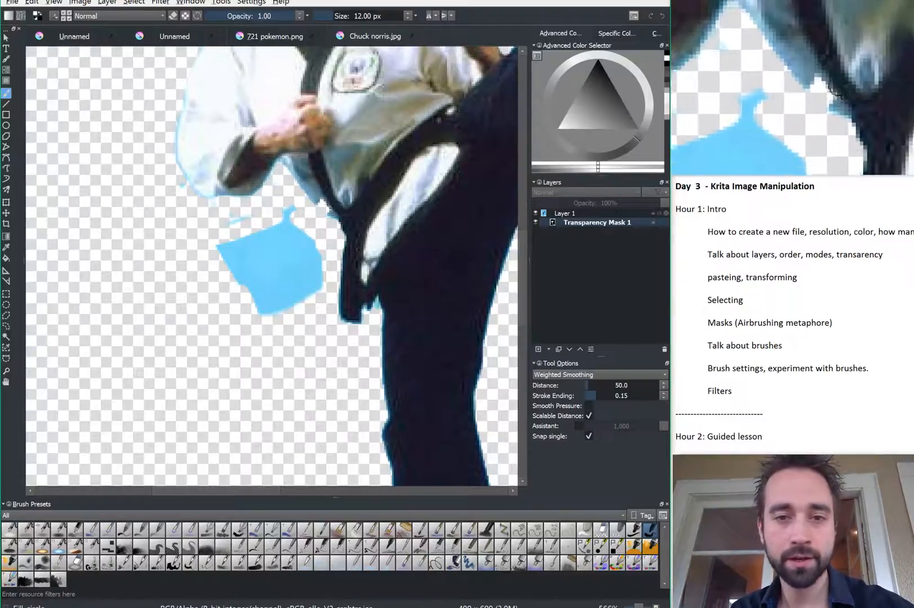
mouse_move(334, 199)
mouse_down()
mouse_move(320, 198)
mouse_move(329, 213)
mouse_up()
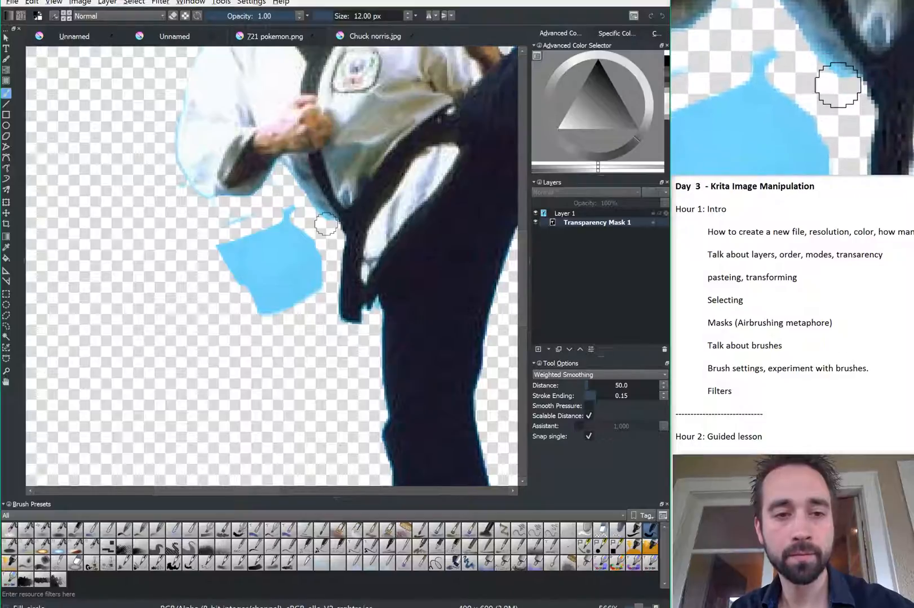
key(x)
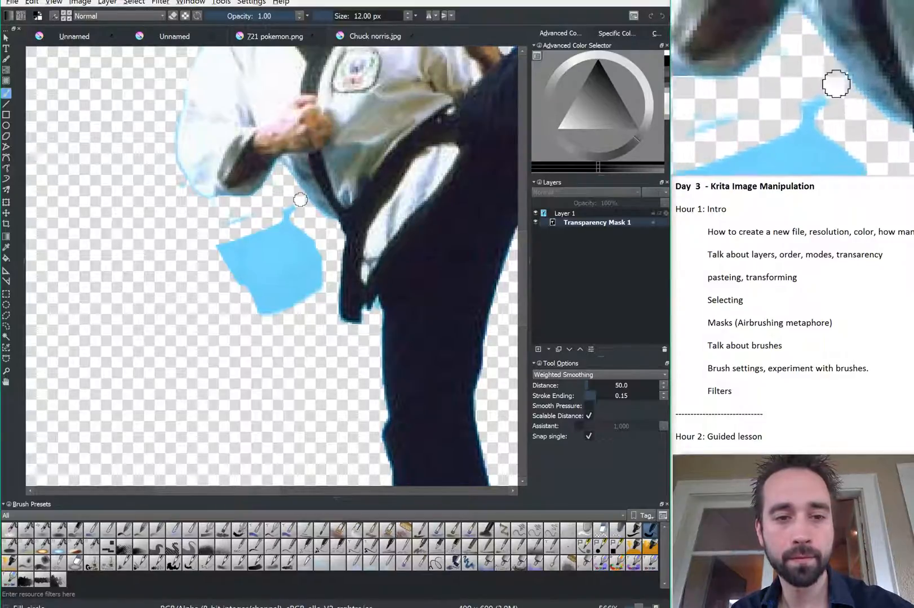
Step: Hide the rest of the blue patch and its stray specks in black, enlarging the brush to 20 px
mouse_move(318, 218)
mouse_down()
mouse_move(294, 211)
mouse_move(229, 263)
mouse_move(222, 258)
mouse_move(242, 246)
mouse_move(242, 255)
mouse_move(216, 244)
mouse_move(231, 252)
mouse_move(265, 302)
mouse_up()
key(bracketright)
key(bracketright)
key(bracketright)
key(bracketright)
key(bracketright)
key(bracketright)
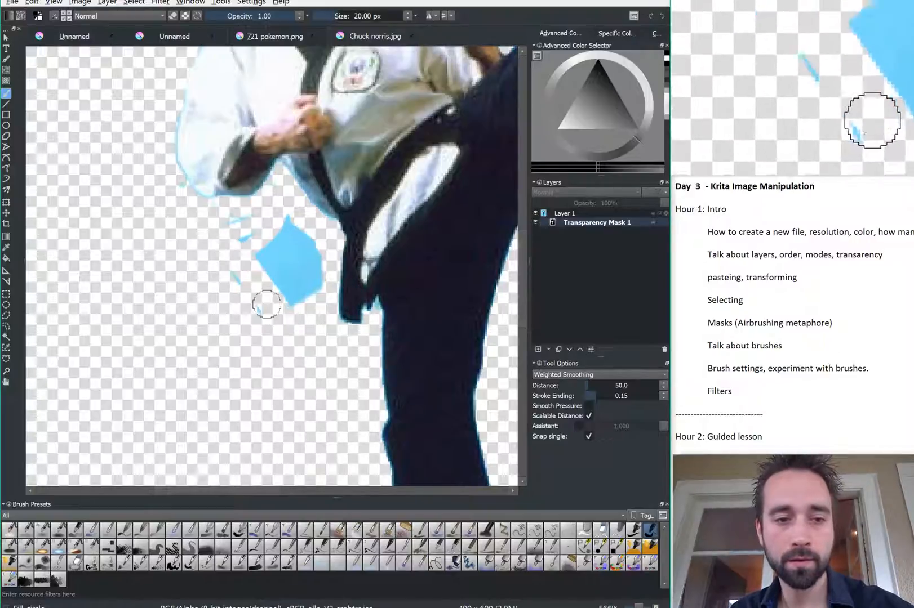
mouse_move(284, 216)
mouse_down()
mouse_move(312, 257)
mouse_move(286, 306)
mouse_move(278, 242)
mouse_move(267, 283)
mouse_up()
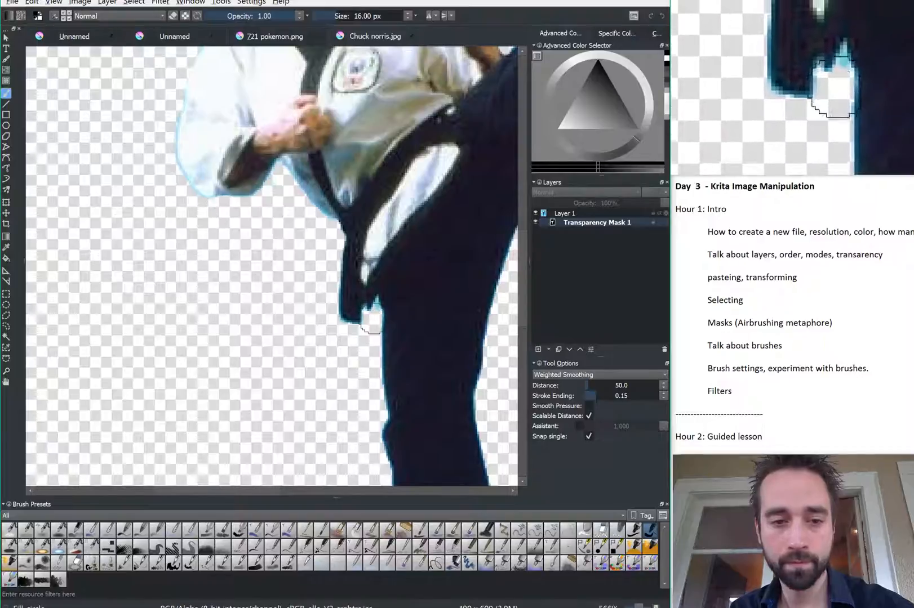
Step: Hide the blue between the belt end and thigh and around the standing foot, using a 5 px black brush
key(bracketleft)
key(bracketleft)
key(bracketleft)
key(bracketleft)
key(bracketleft)
key(bracketleft)
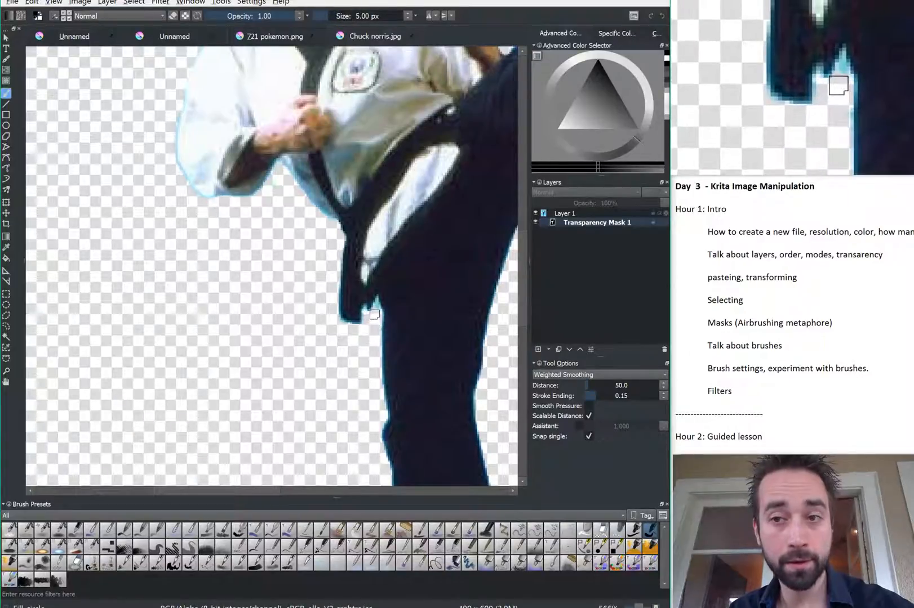
drag(376, 304, 377, 303)
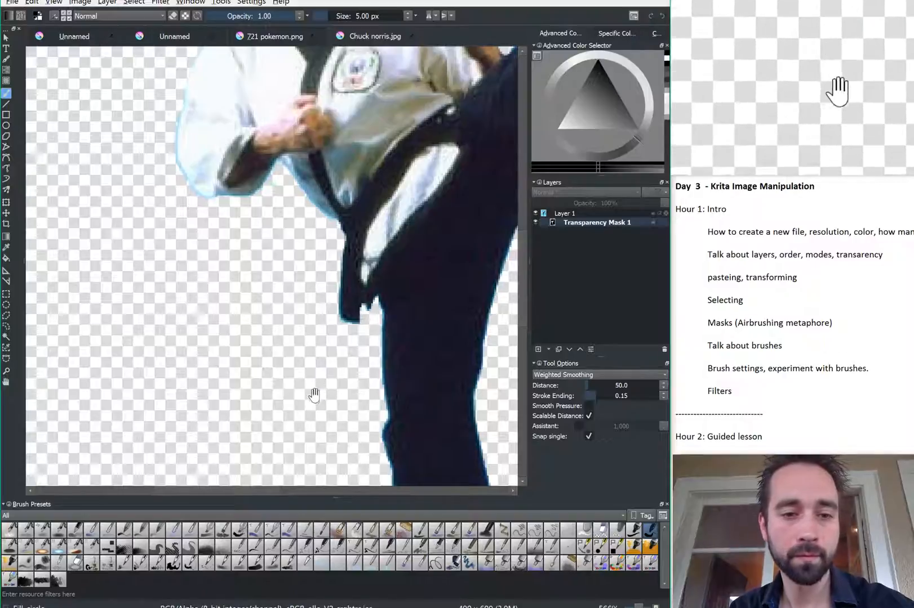
mouse_move(316, 394)
mouse_down()
mouse_move(210, 137)
mouse_move(241, 145)
mouse_up()
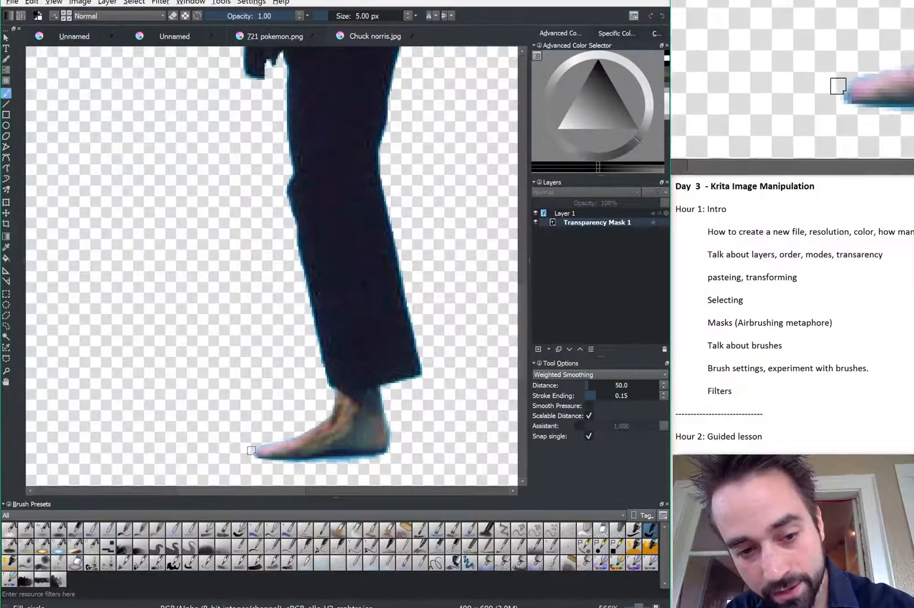
mouse_move(256, 456)
mouse_down()
mouse_move(381, 455)
mouse_move(392, 442)
mouse_move(386, 391)
mouse_move(388, 414)
mouse_up()
Step: Hide the blue beneath the lower fist and around the sleeve in black, restoring the clipped wrist spot in white
drag(119, 95, 317, 375)
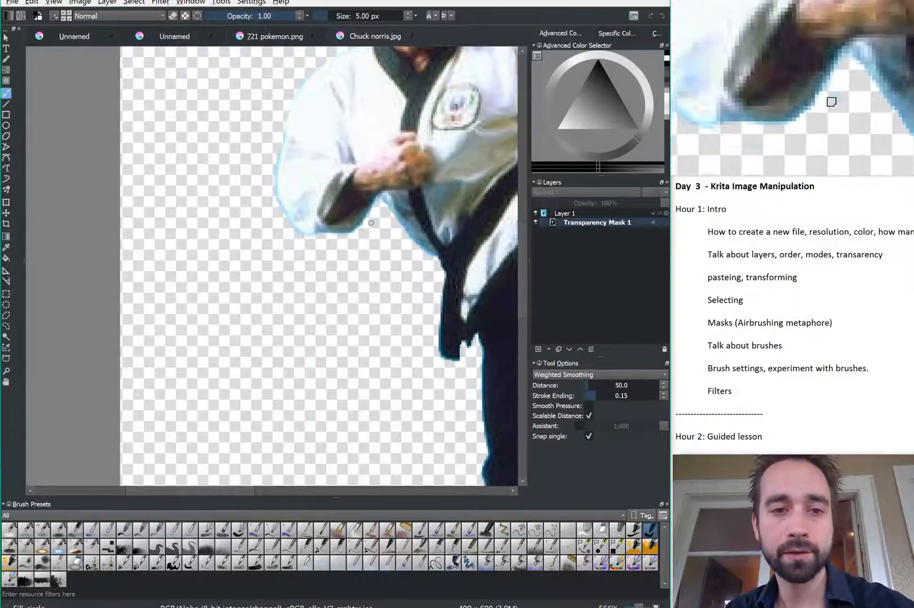
drag(373, 202, 382, 183)
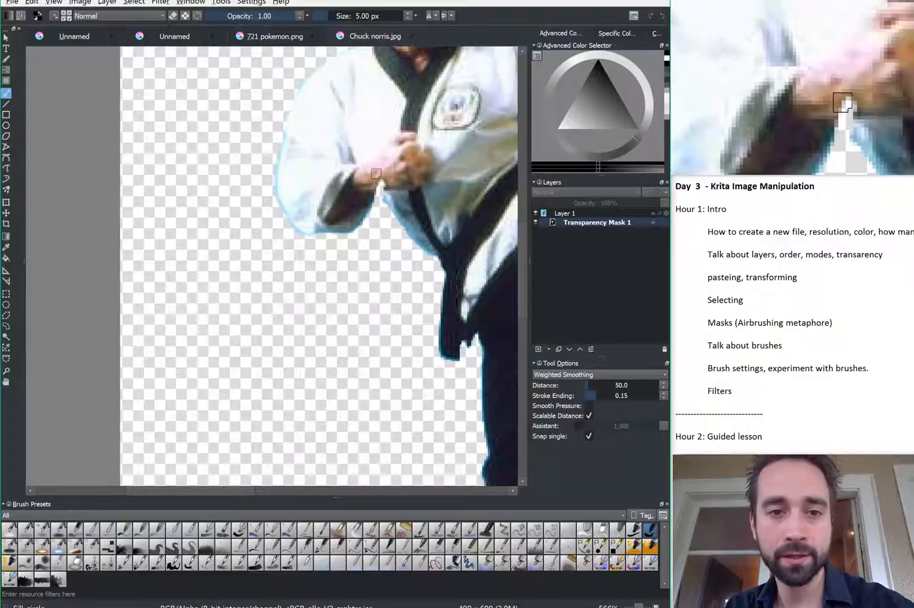
key(x)
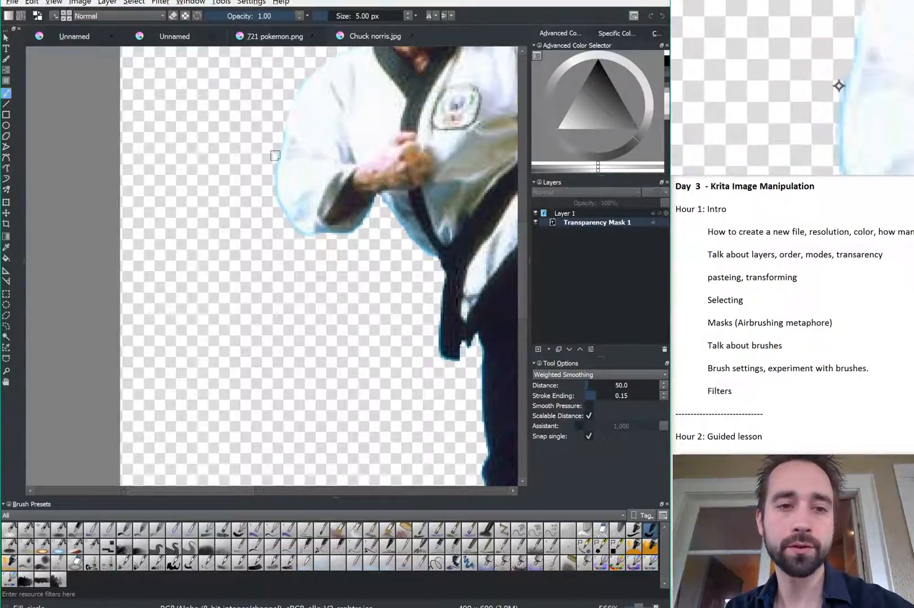
key(x)
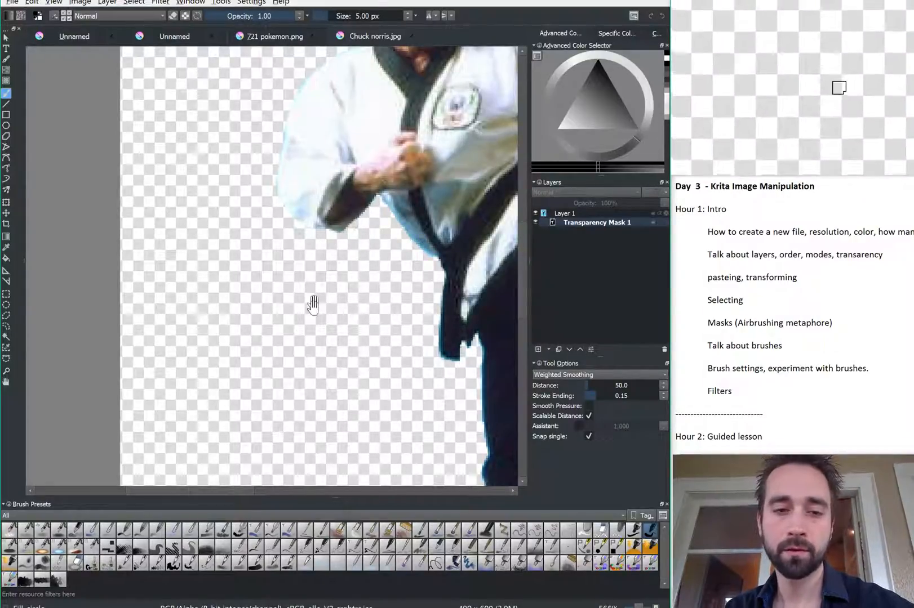
Step: Hide the remaining blue fringe around the kicking foot by painting black on the mask with an 8 px brush
scroll(286, 276, down, 5)
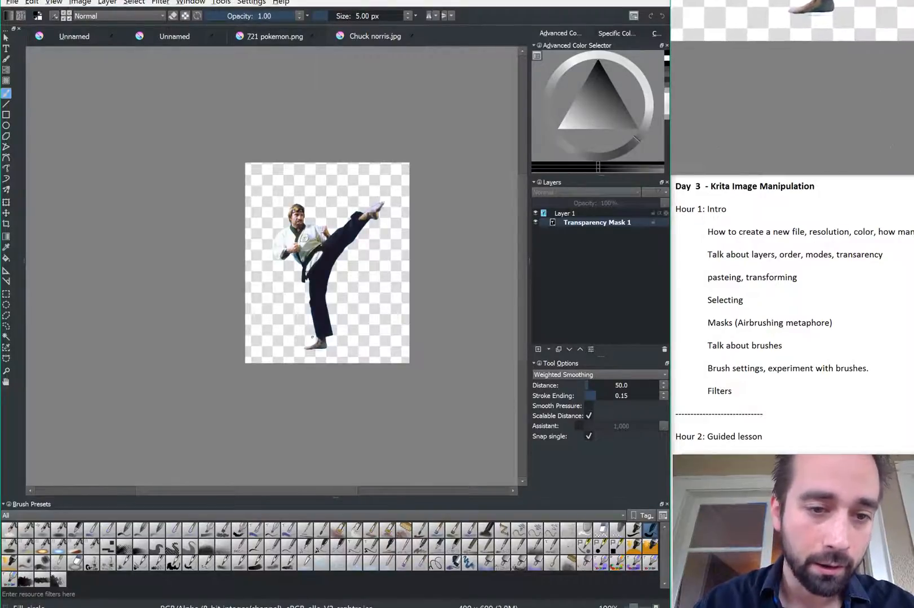
scroll(328, 385, up, 2)
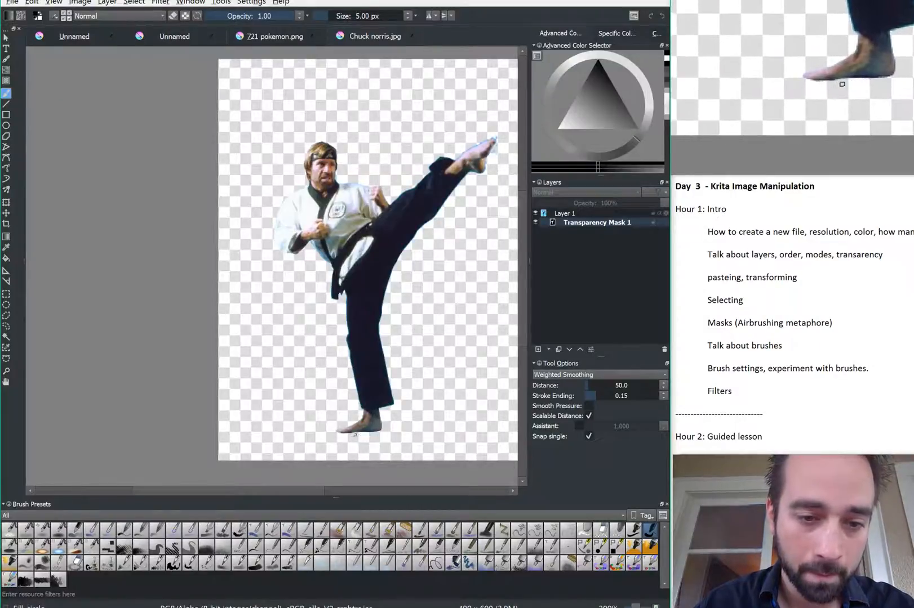
key(bracketright)
key(bracketright)
key(bracketright)
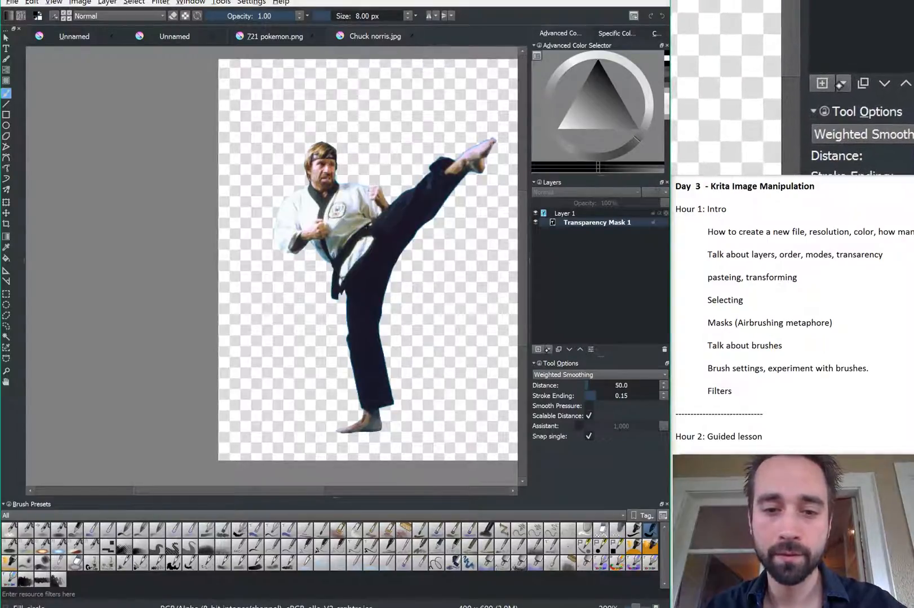
Step: Add a new paint layer above the figure and set up the Fill tool with a bright pink colour
click(548, 350)
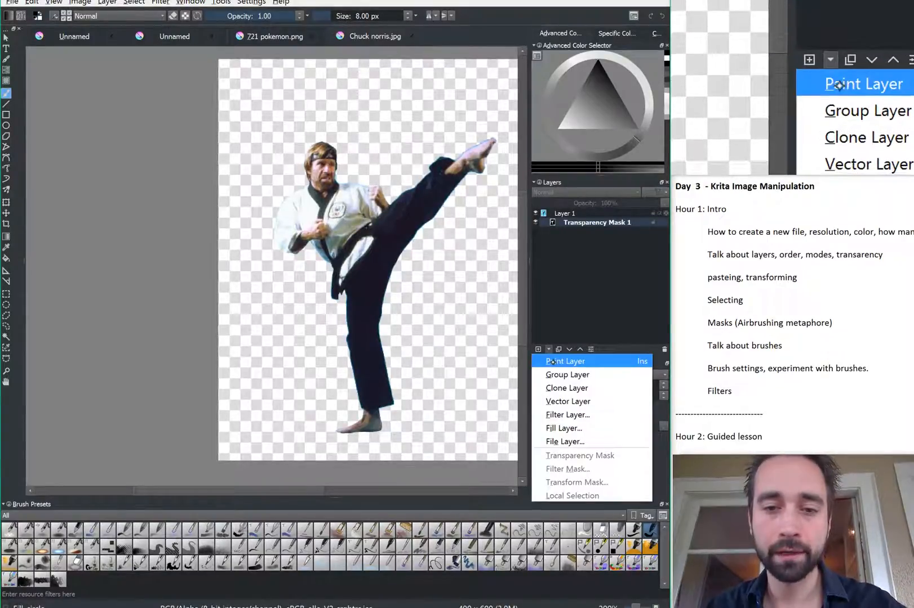
click(554, 361)
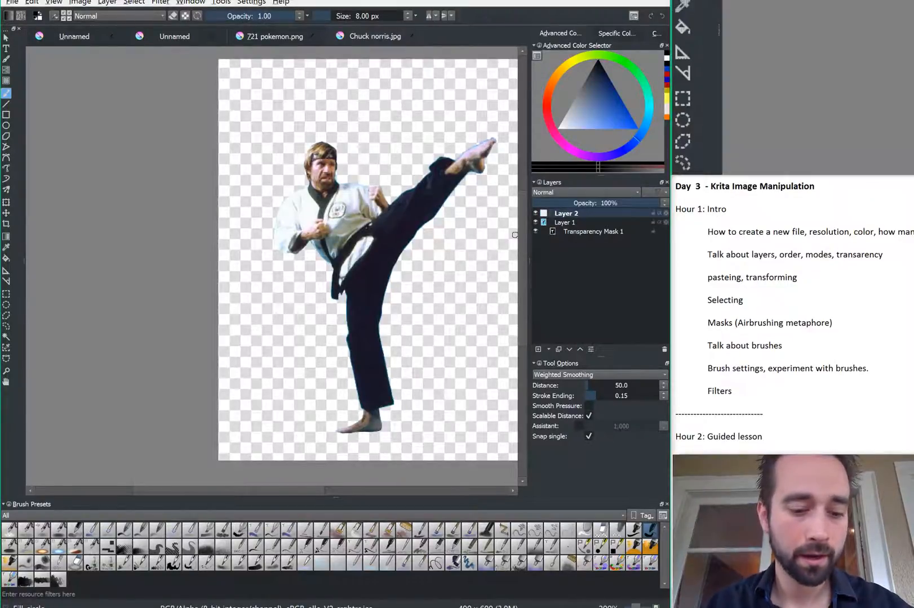
key(c)
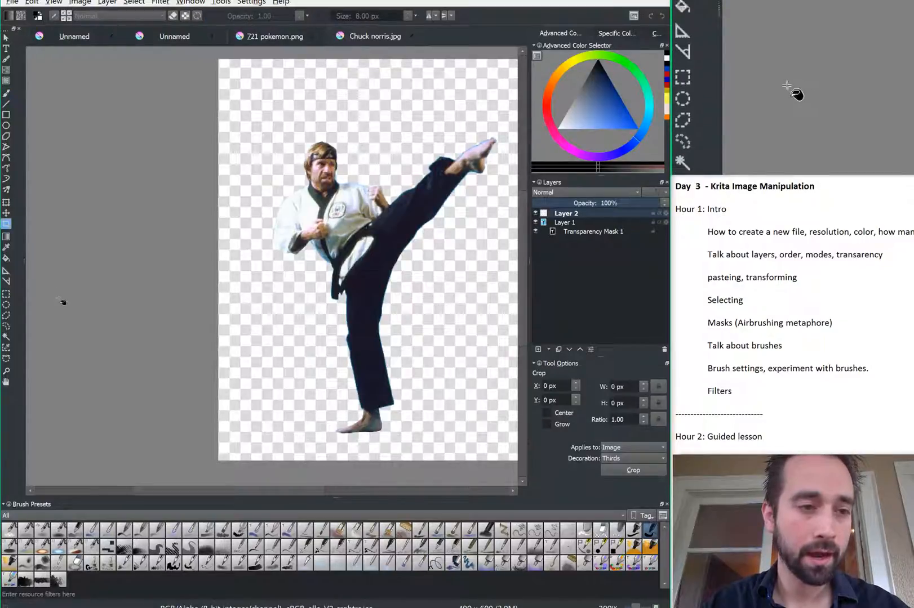
click(7, 258)
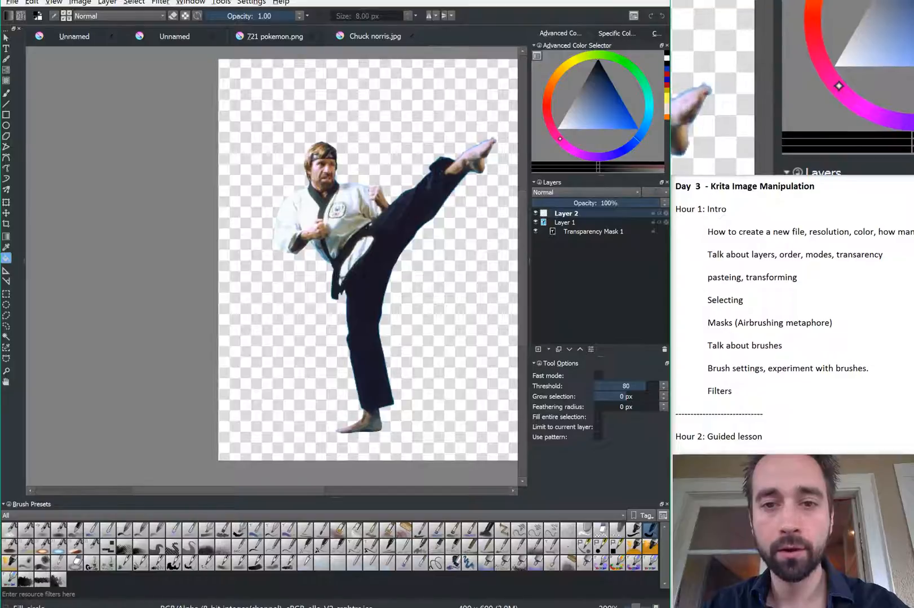
click(560, 138)
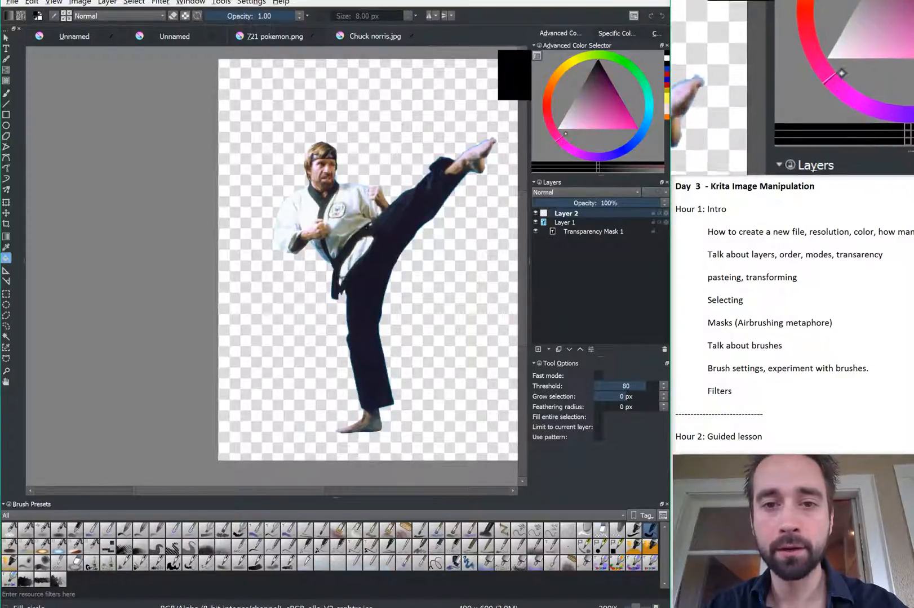
click(627, 127)
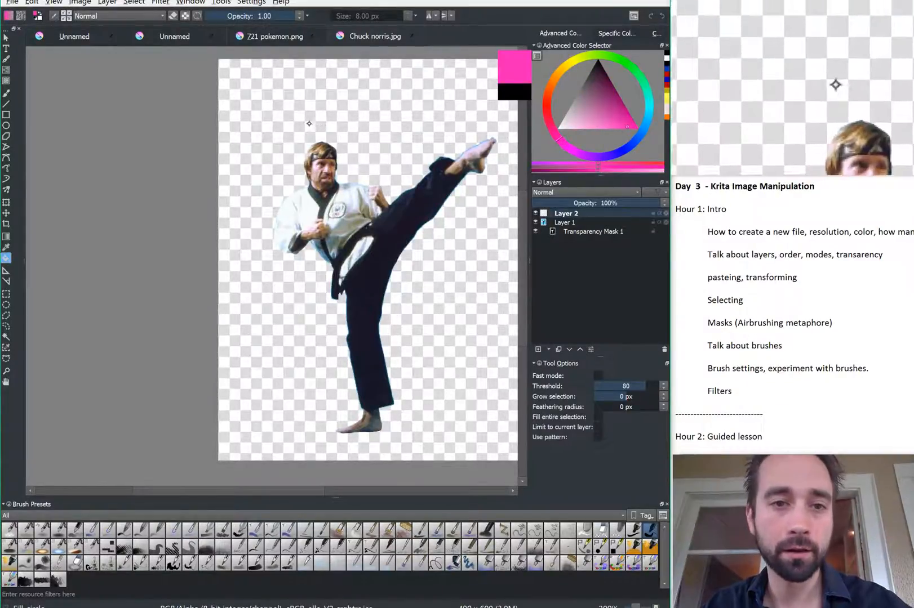
Step: Undo a first pink fill, limit filling to the current layer, and fill the whole new layer with pink
click(287, 125)
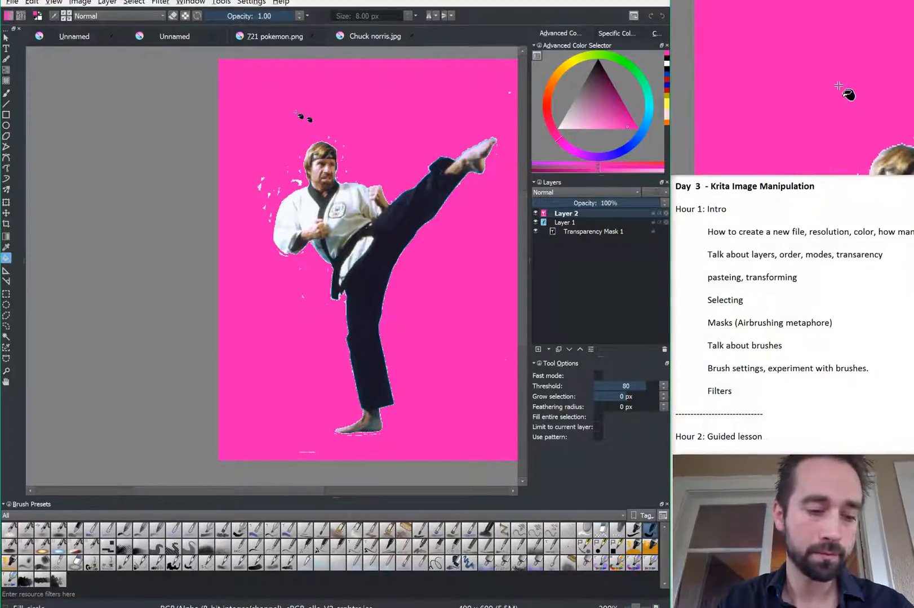
key(ctrl+z)
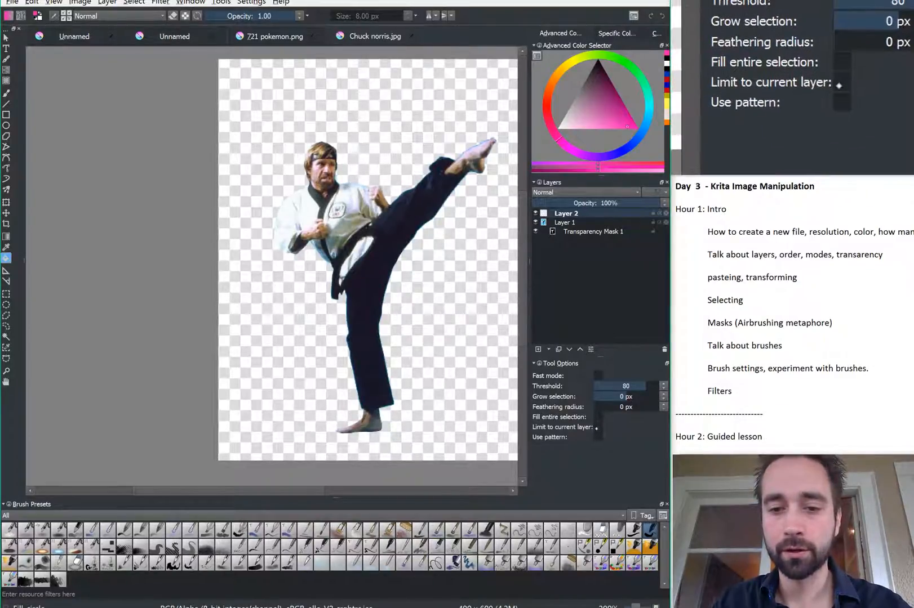
click(597, 427)
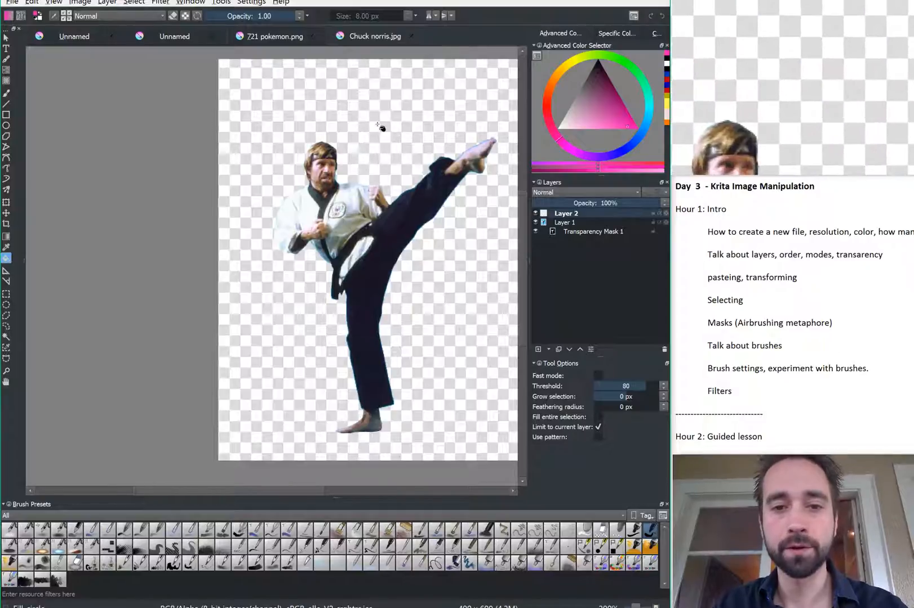
click(381, 125)
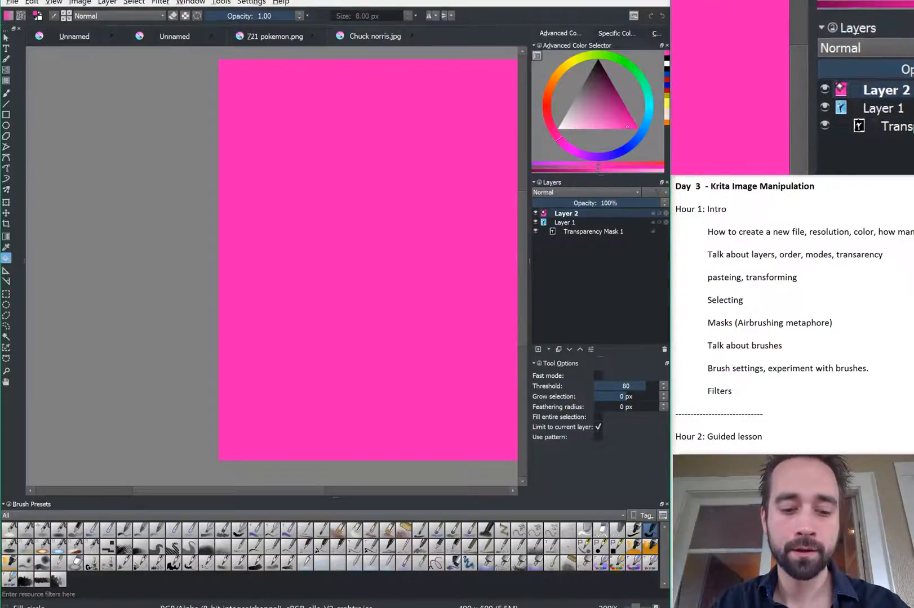
Step: Rename the pink layer "fill test" and move it below Layer 1, behind the figure
key(b)
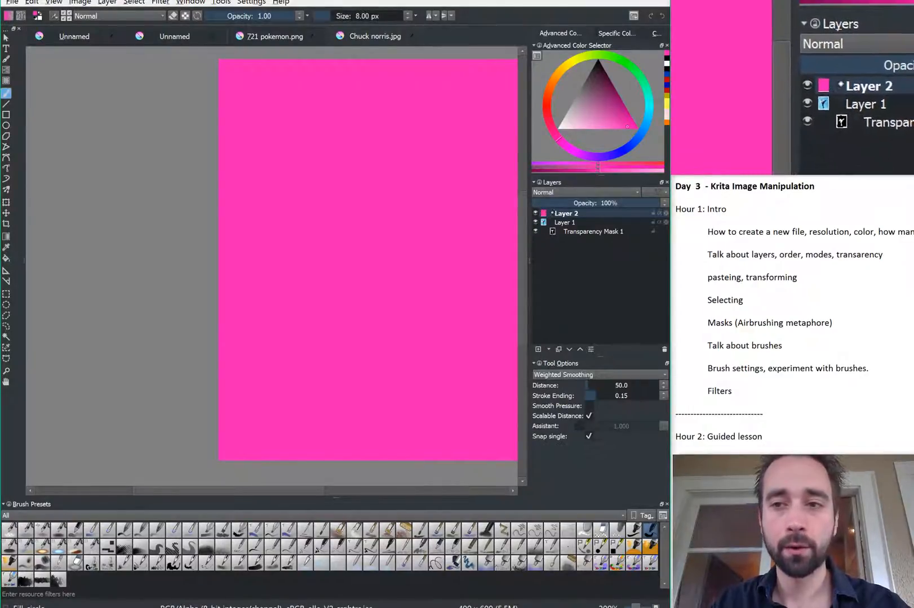
double_click(563, 214)
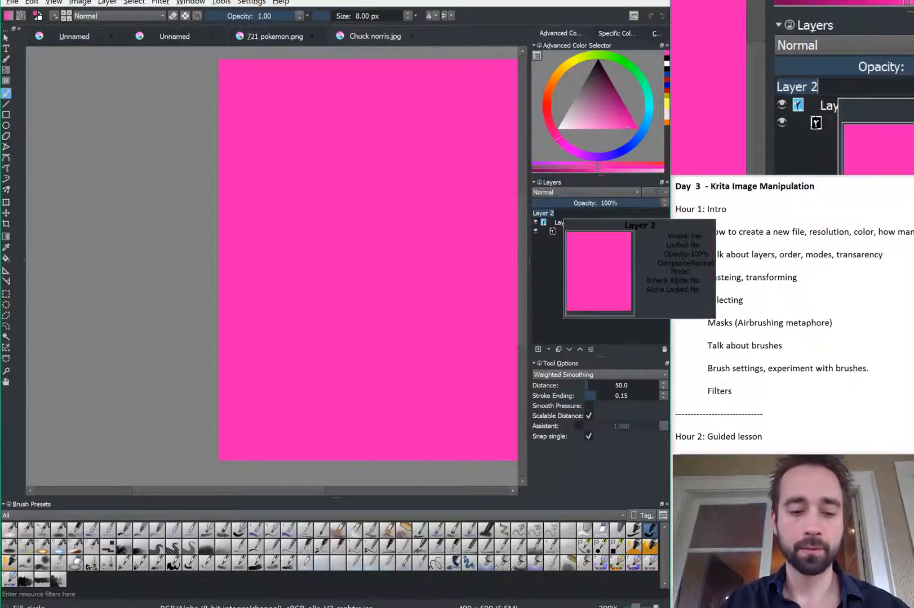
text(fill test)
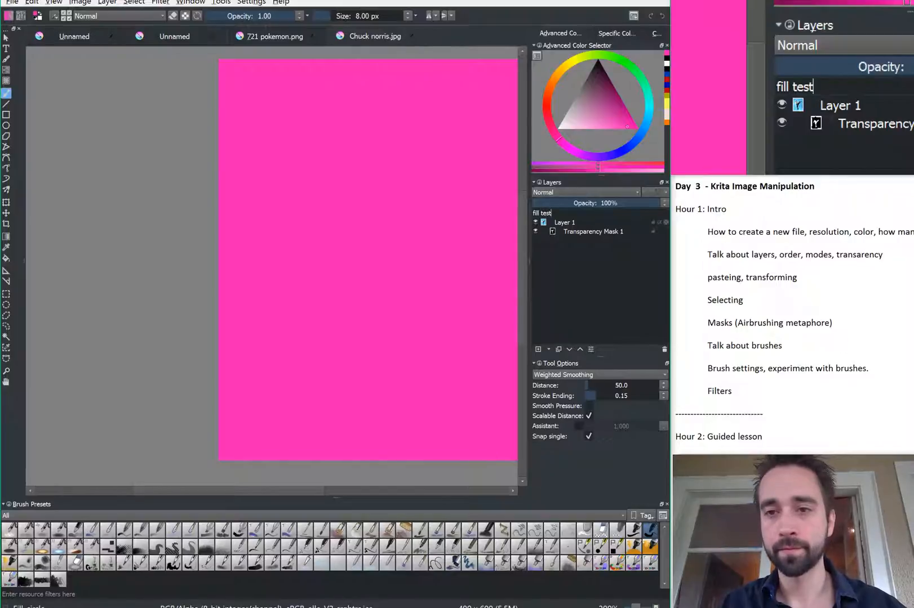
key(Return)
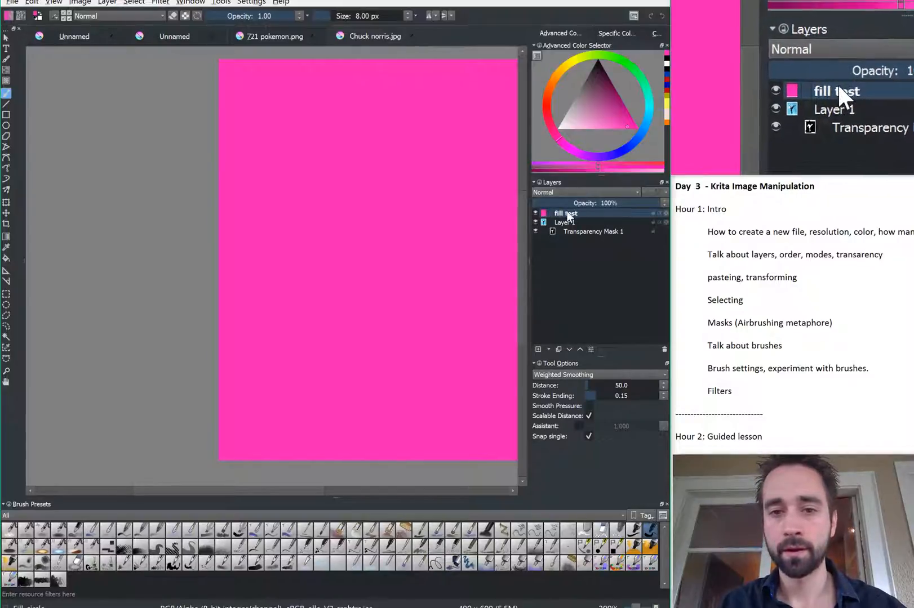
drag(571, 214, 568, 241)
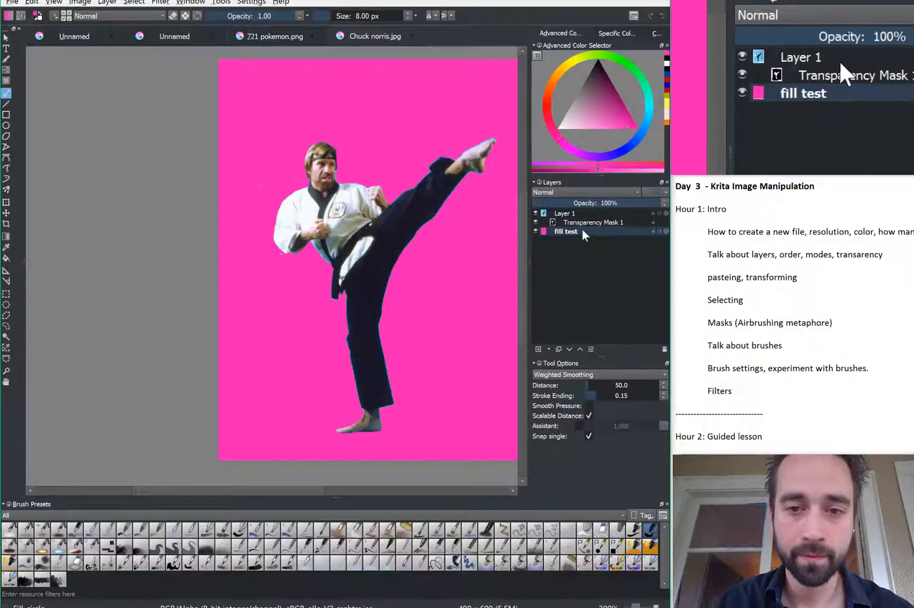
Step: Try painting a small test patch on the transparency mask beside the figure's shoulder, swapping colours, and cover it again with black
click(597, 226)
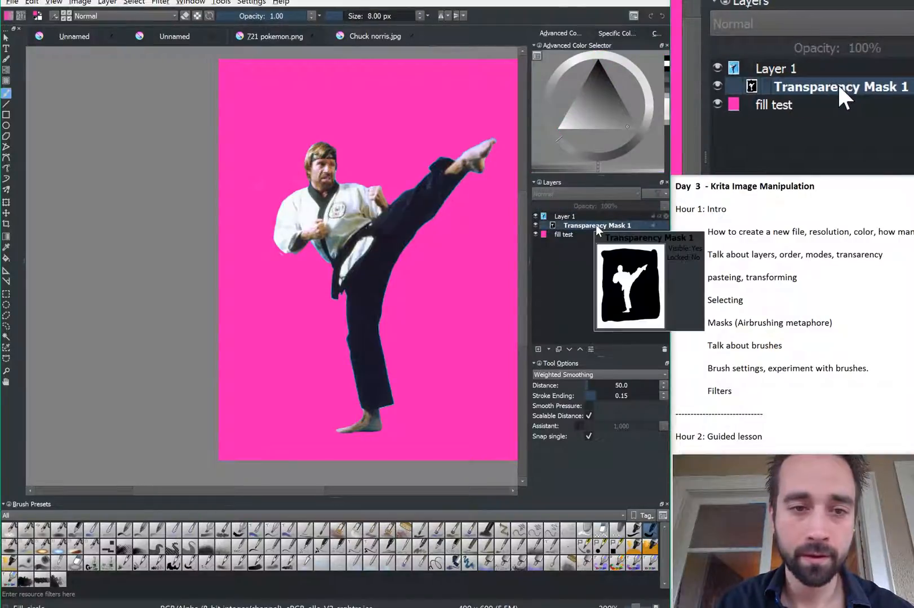
drag(259, 187, 259, 205)
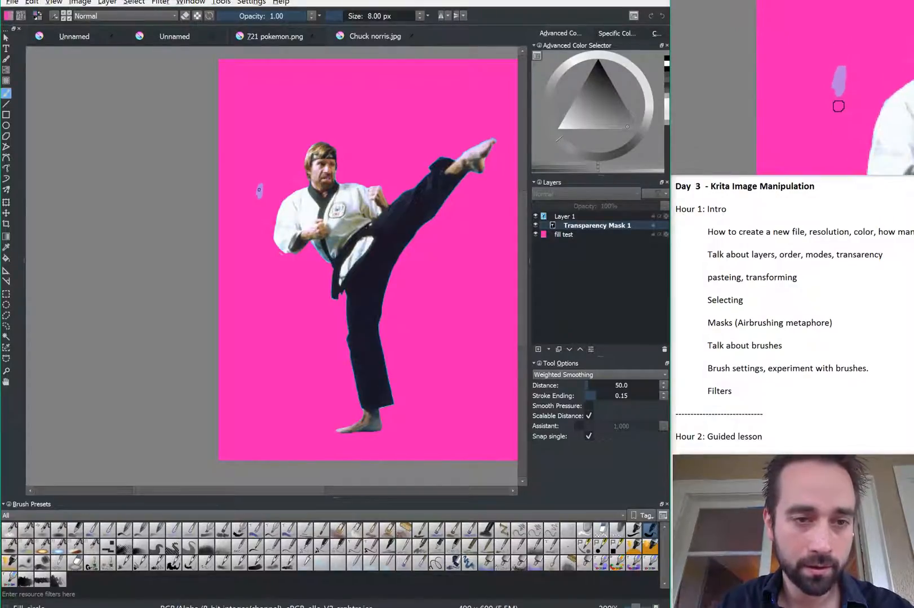
key(x)
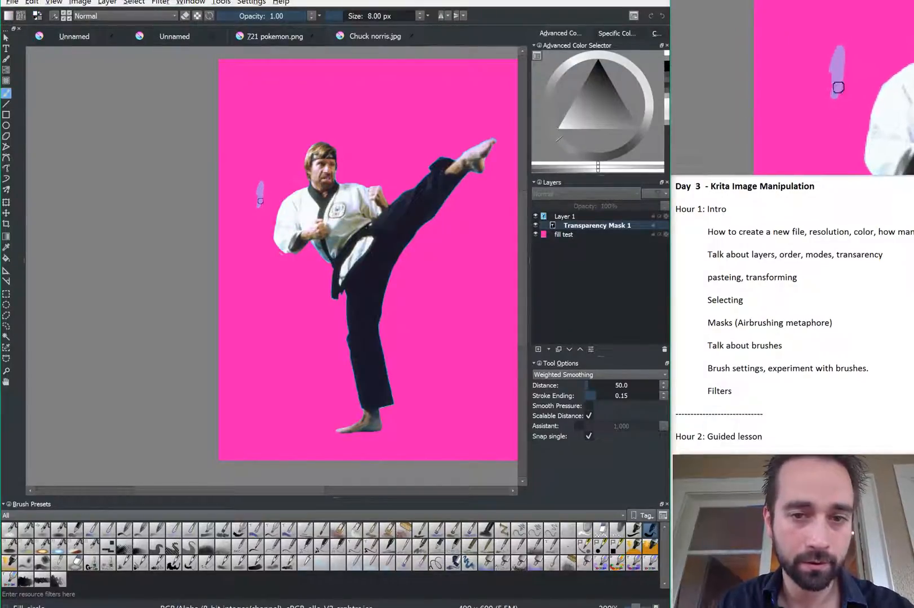
mouse_move(260, 197)
mouse_down()
mouse_move(257, 185)
mouse_move(262, 211)
mouse_move(255, 187)
mouse_up()
key(x)
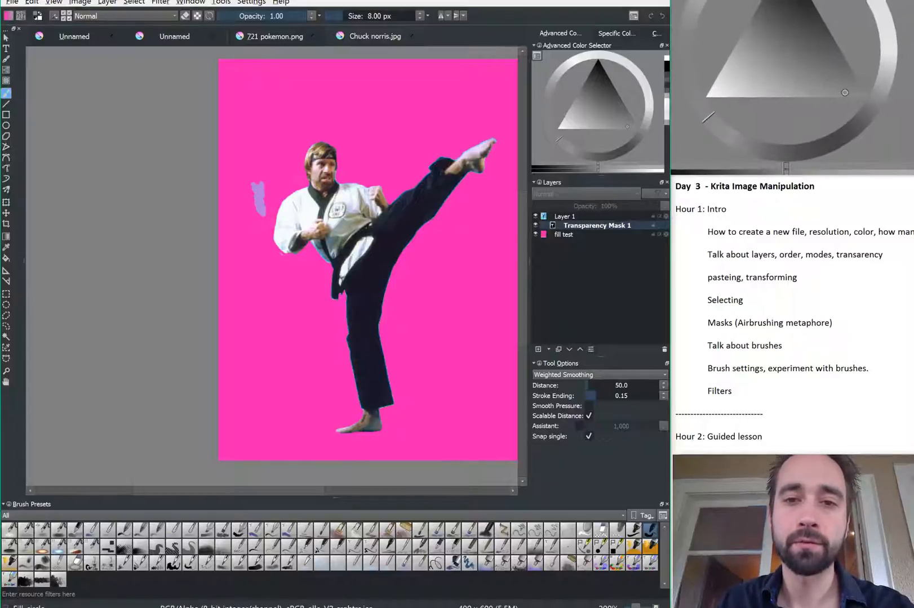
drag(600, 58, 589, 33)
mouse_move(264, 190)
mouse_down()
mouse_move(262, 198)
mouse_move(263, 182)
mouse_move(264, 222)
mouse_move(258, 206)
mouse_up()
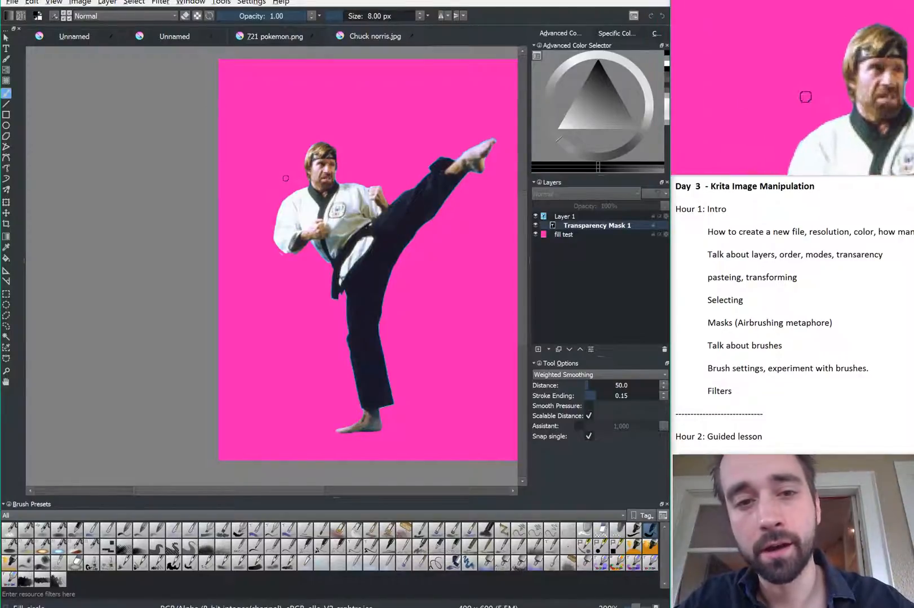
Step: Apply an HSV adjustment to the "fill test" layer with hue -19, saturation -100 and lightness -67
click(558, 234)
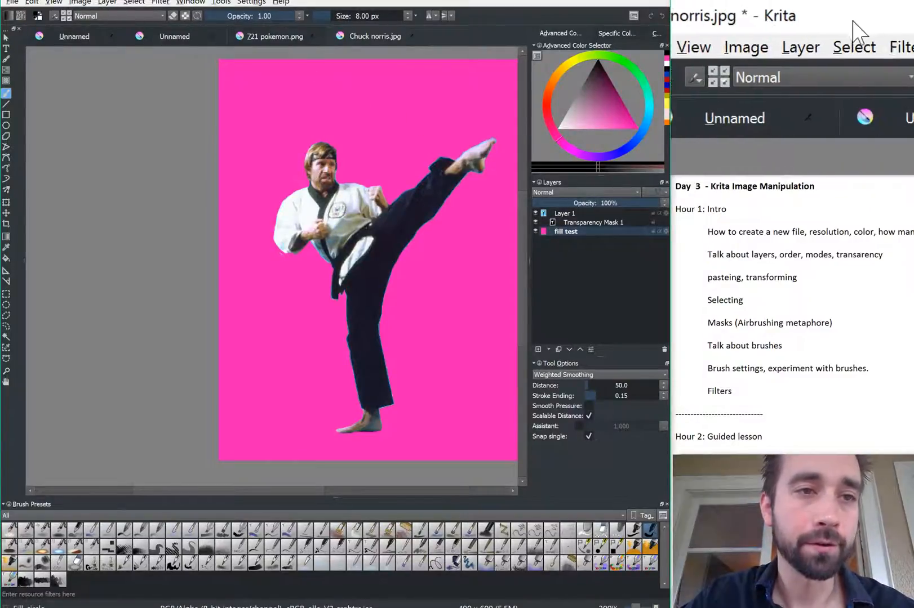
click(165, 4)
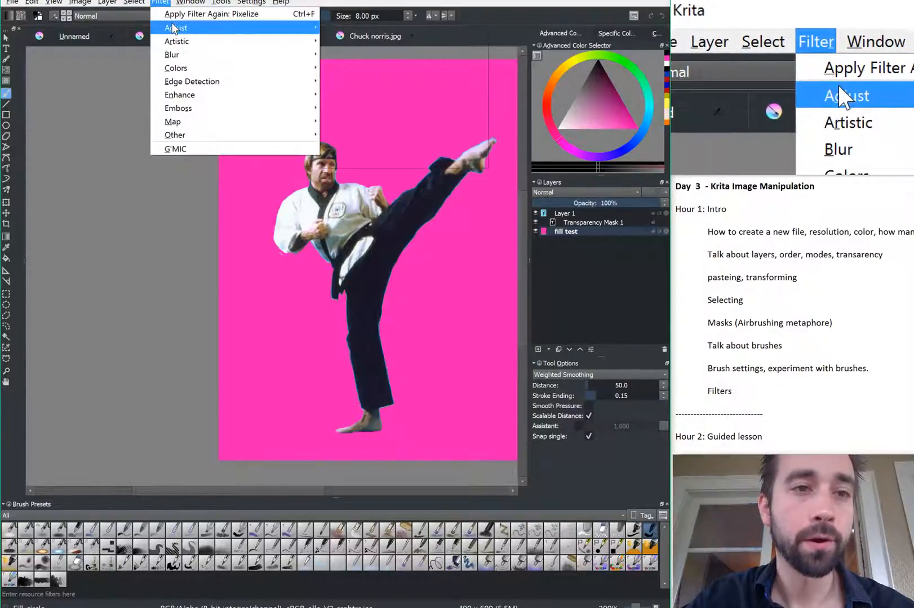
mouse_move(175, 28)
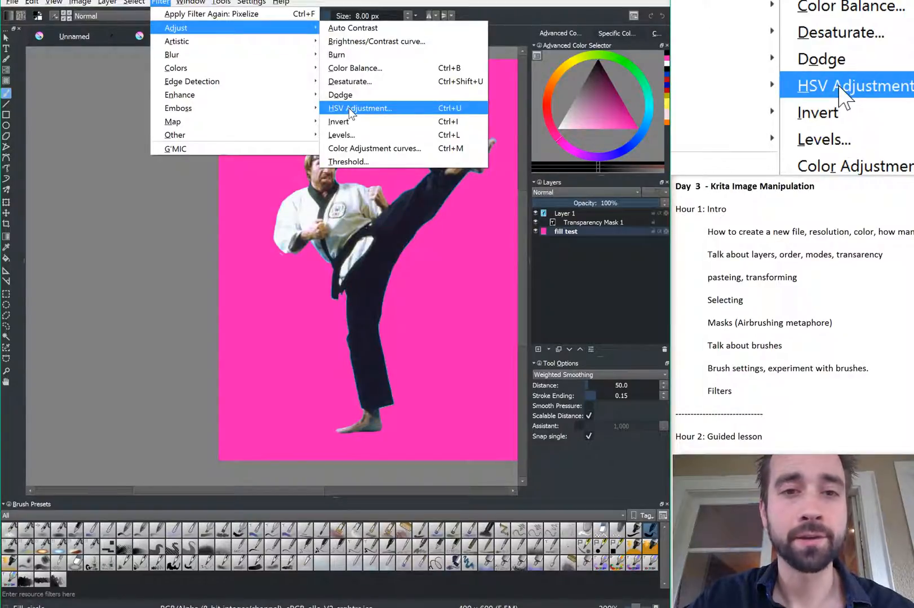
click(352, 108)
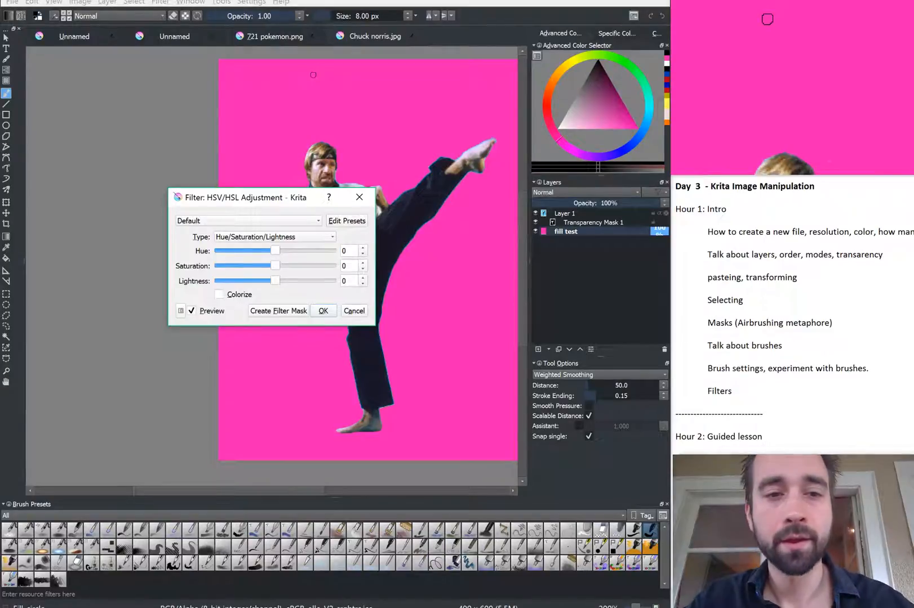
drag(221, 210, 128, 331)
drag(181, 371, 231, 371)
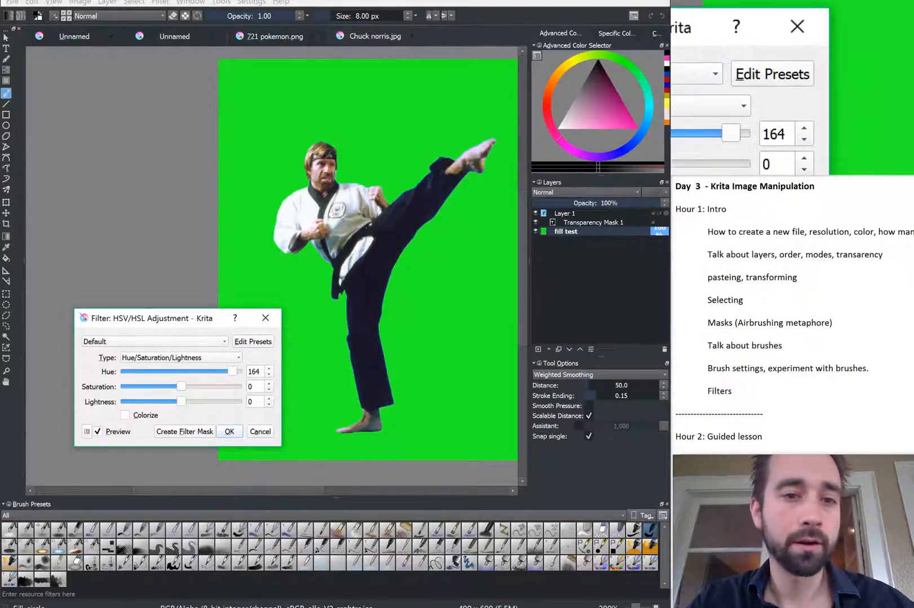
drag(232, 372, 175, 387)
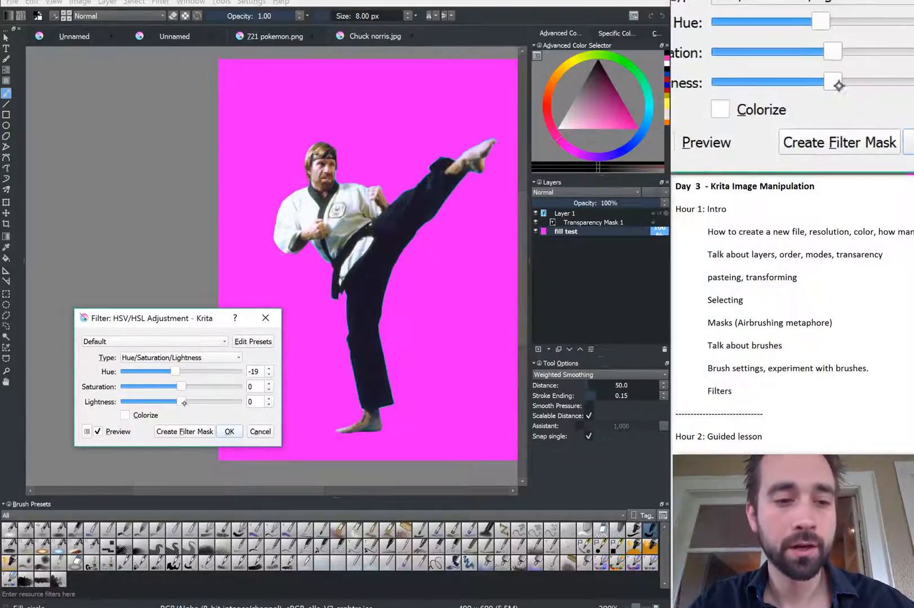
drag(181, 401, 156, 408)
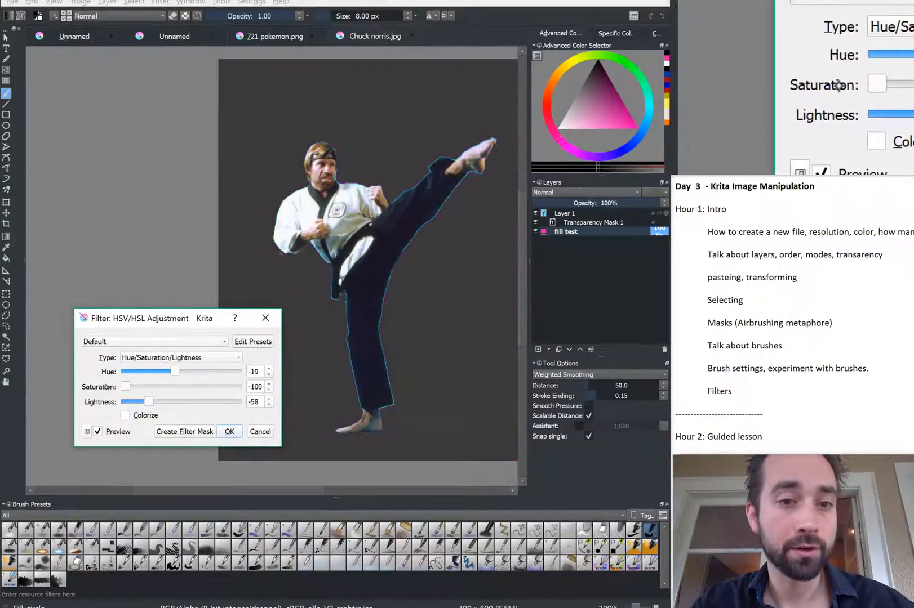
drag(128, 402, 145, 415)
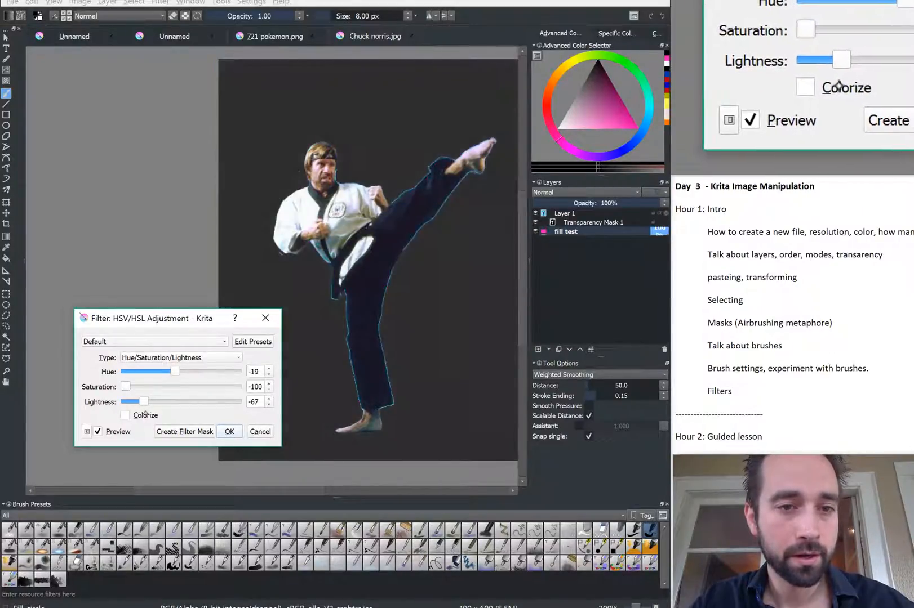
click(229, 432)
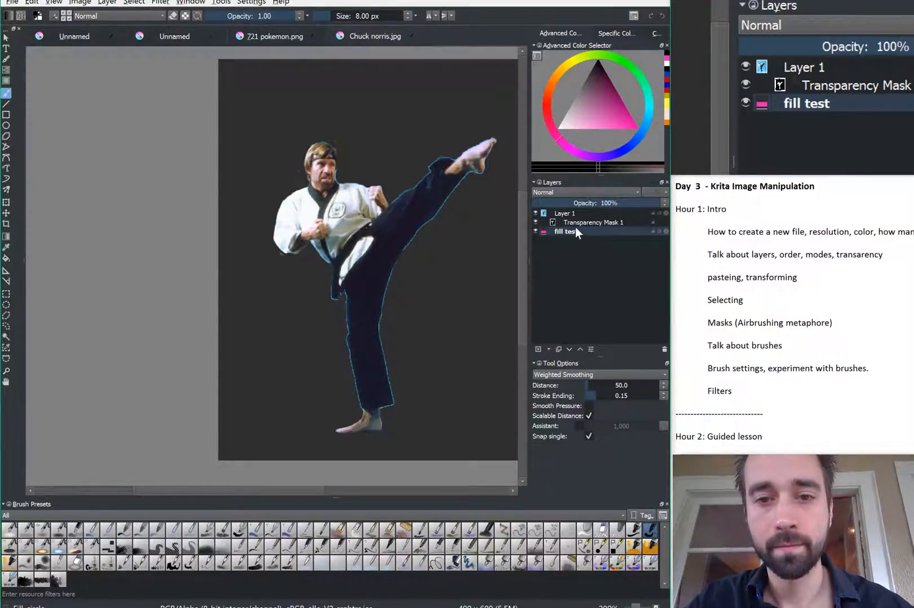
Step: On the transparency mask, paint out the blue fringe around the raised trouser cuff and belt end in black with a 13 px brush
double_click(590, 223)
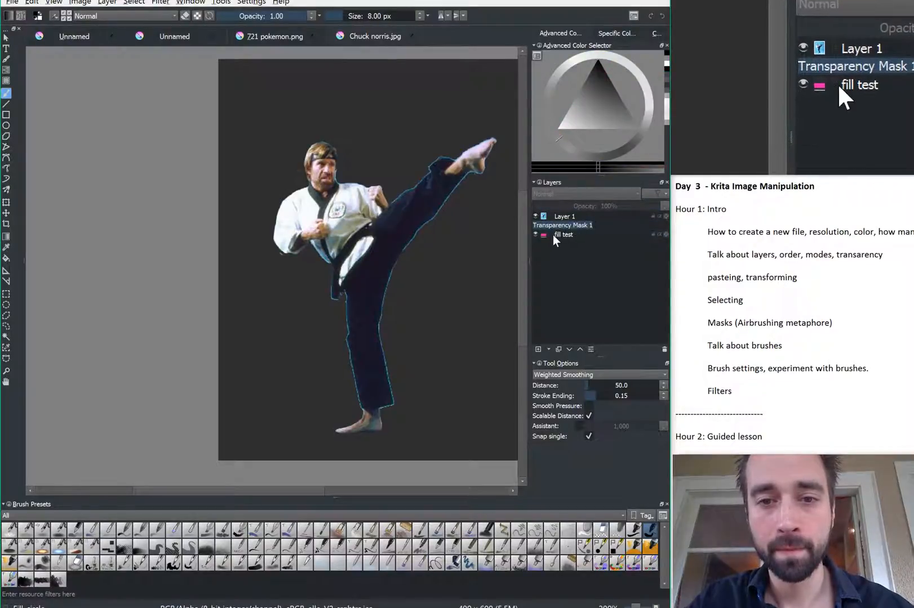
click(601, 231)
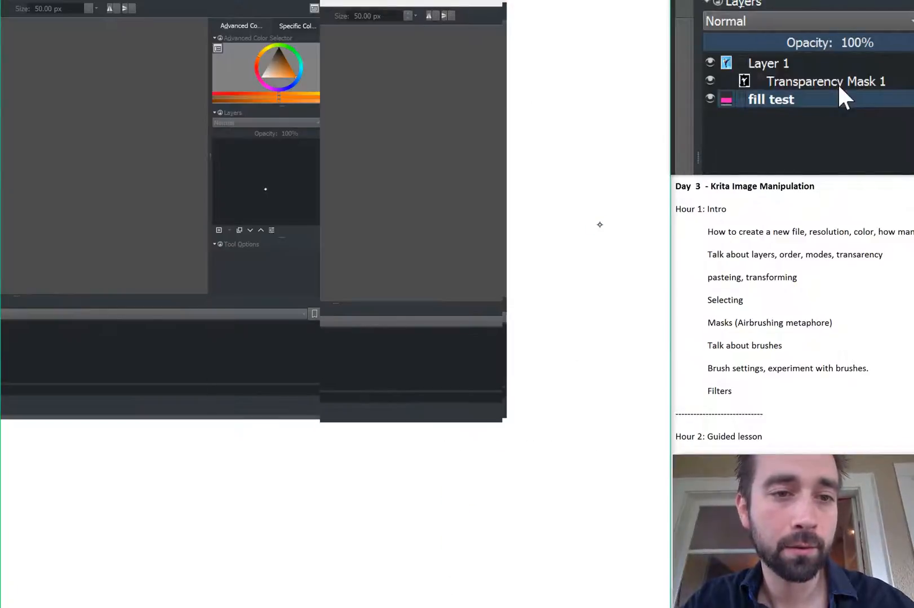
click(597, 222)
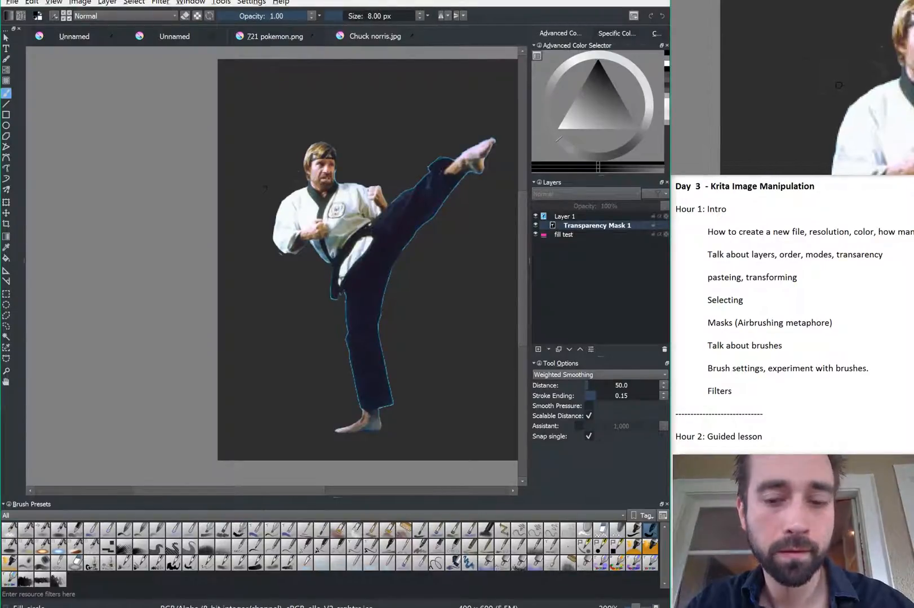
key(bracketright)
key(bracketright)
key(bracketright)
key(bracketright)
key(bracketright)
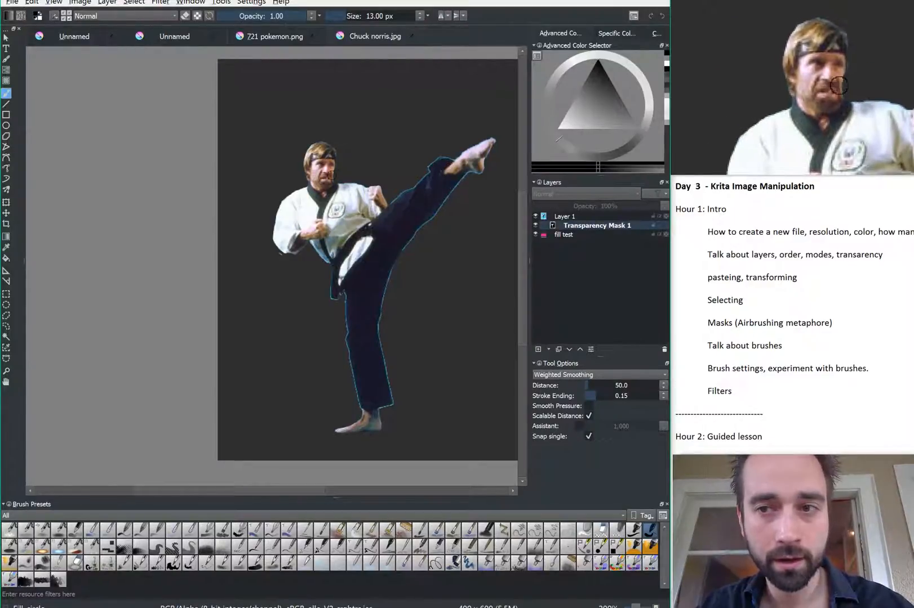
key(x)
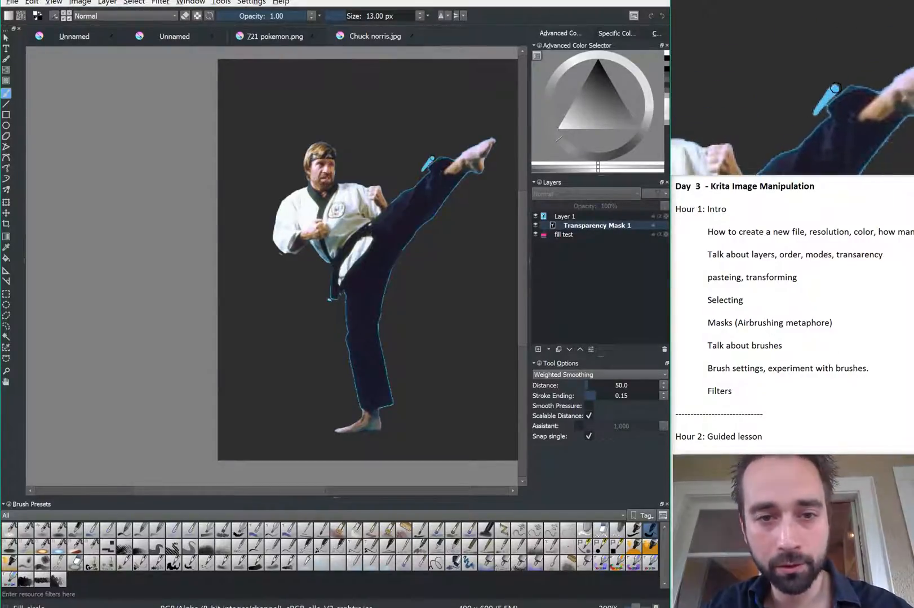
key(x)
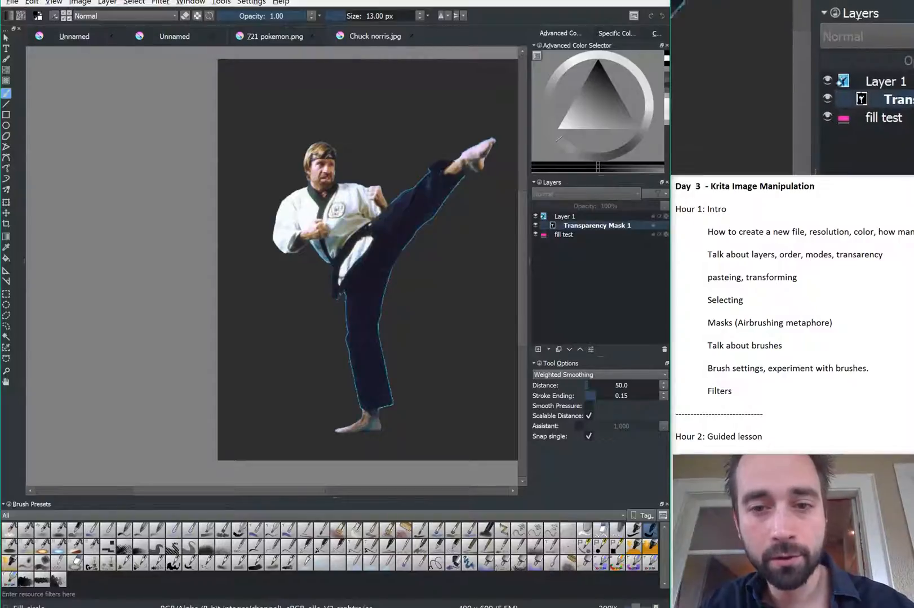
Step: On Layer 1 itself, darken the blue outline along the trousers with a near-black soft airbrush at 38 px
mouse_move(542, 219)
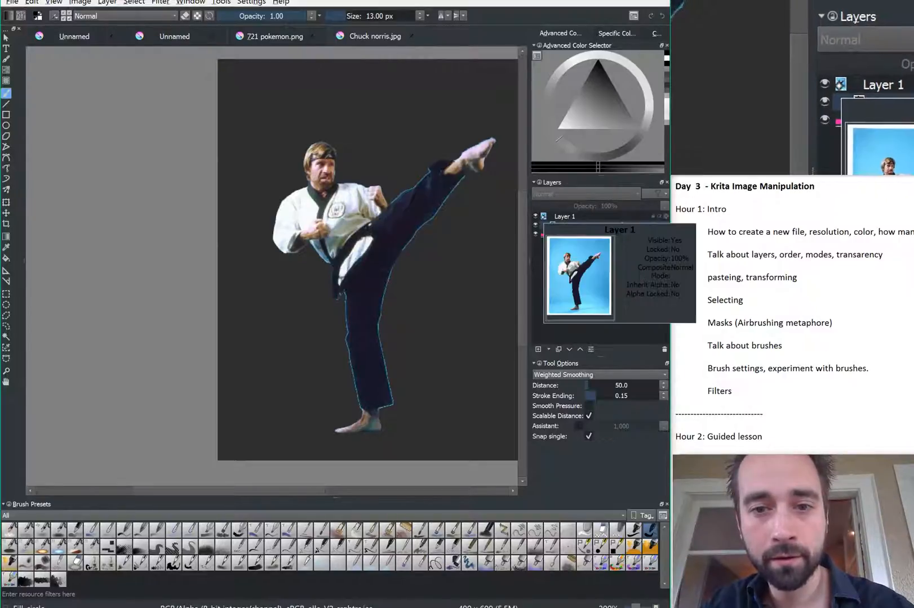
click(542, 218)
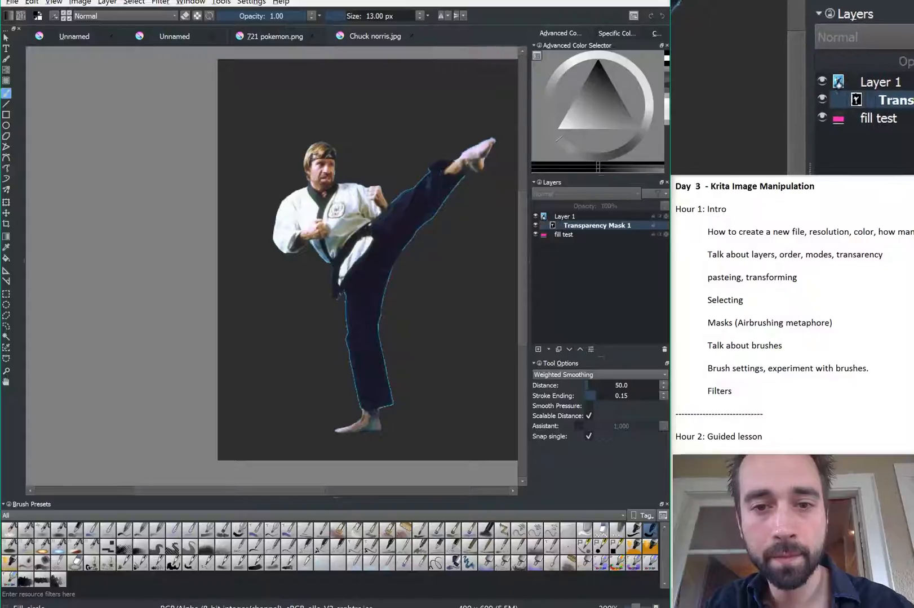
click(543, 217)
click(542, 218)
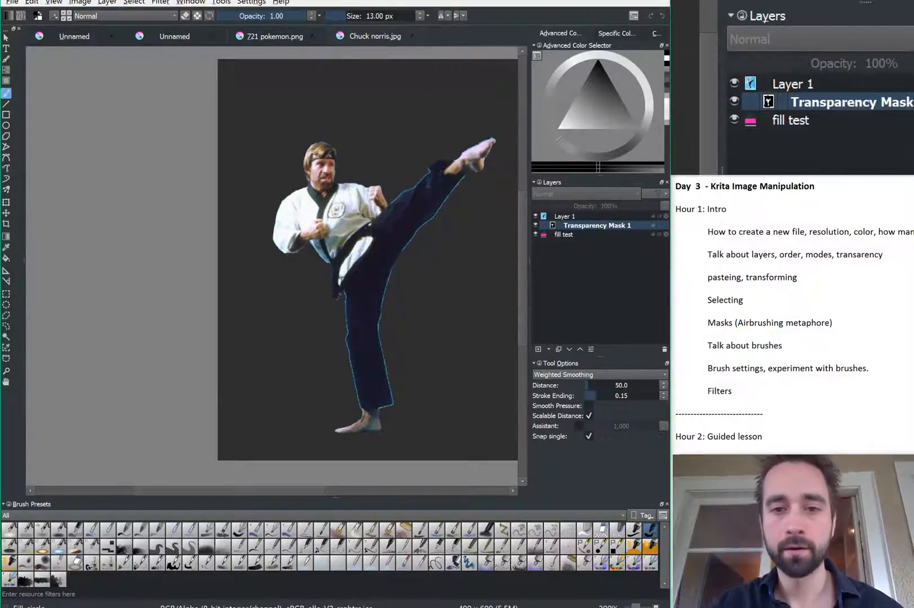
click(583, 217)
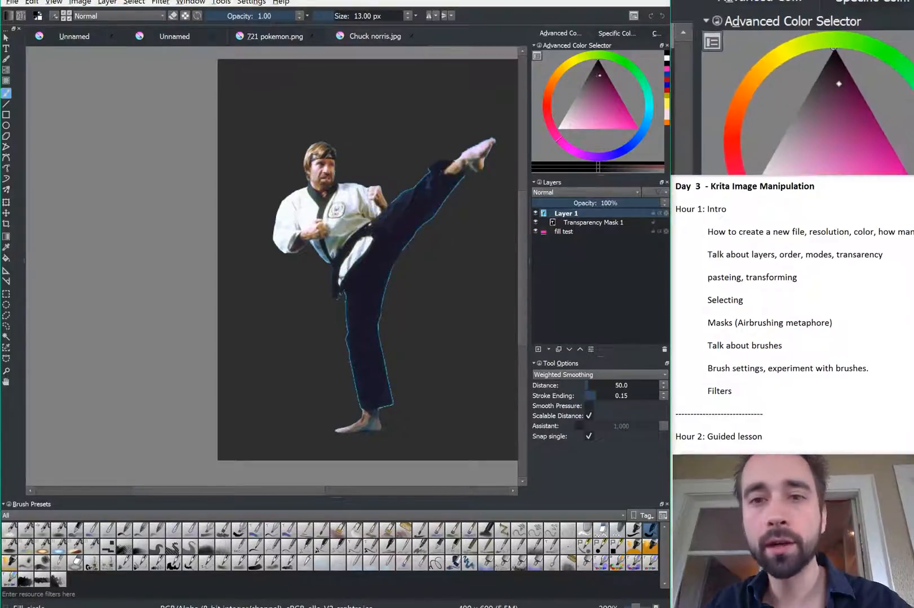
click(602, 68)
mouse_move(599, 67)
mouse_down()
mouse_move(598, 78)
mouse_move(597, 66)
mouse_up()
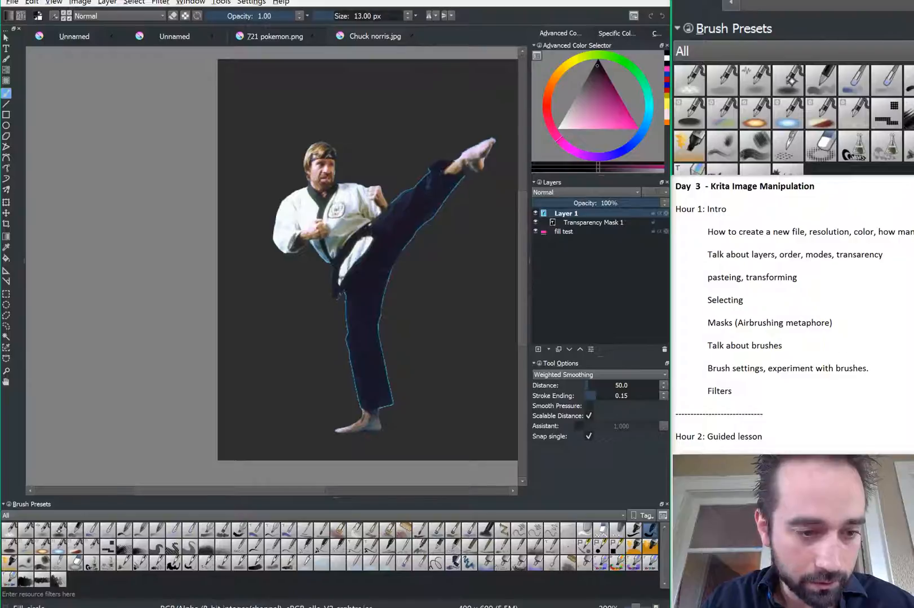
click(59, 529)
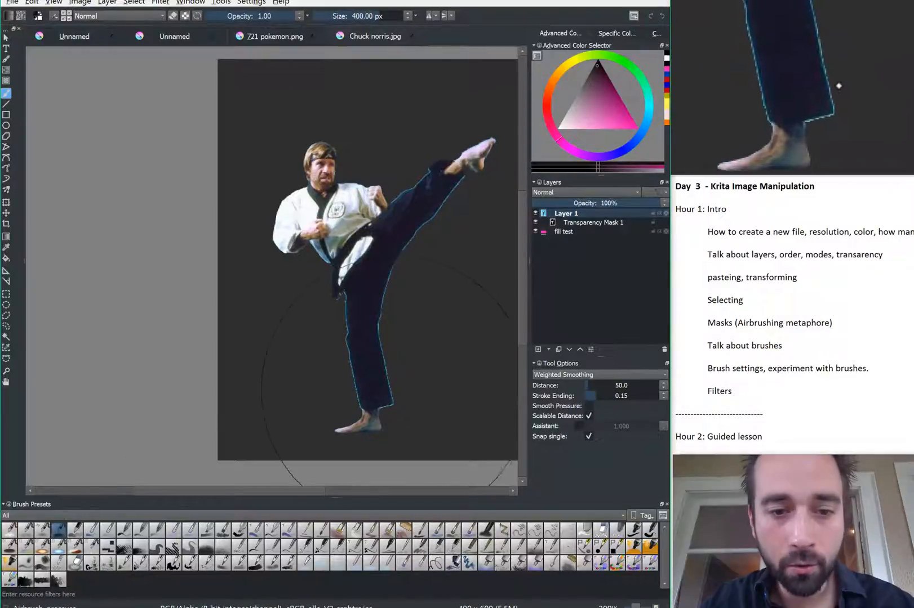
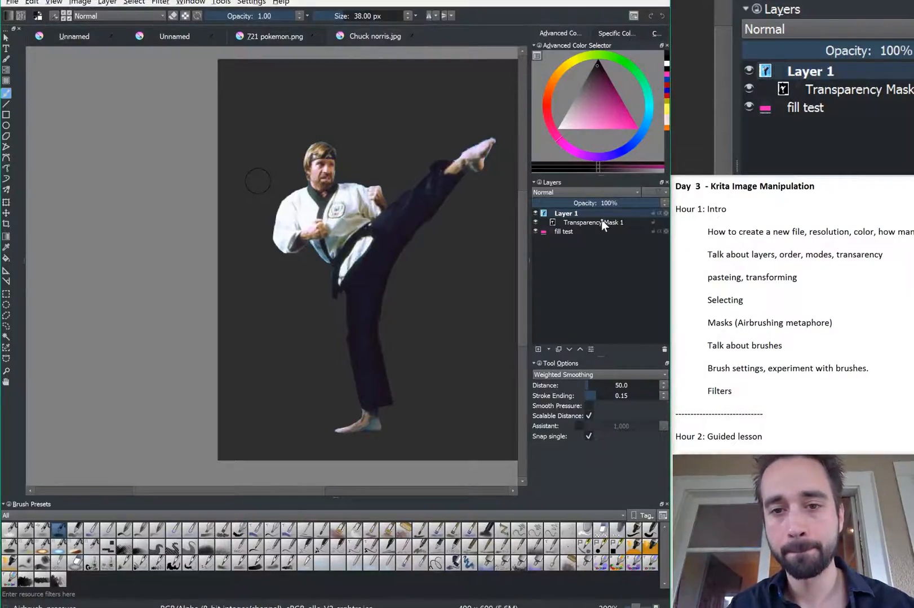
Step: Refine the transparency mask's edge around the kicking foot in black with the Ink_gpen_25 brush at 16 px
click(580, 224)
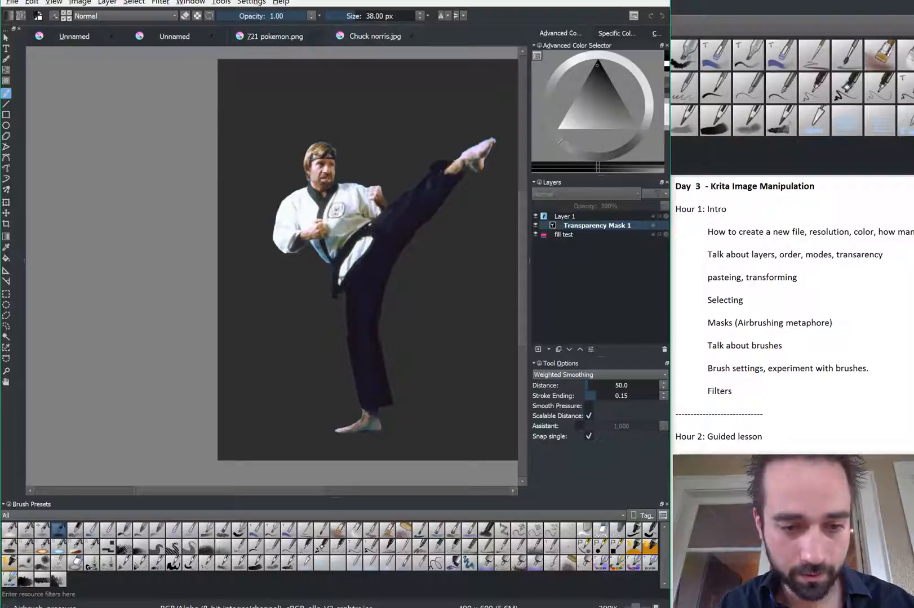
click(321, 546)
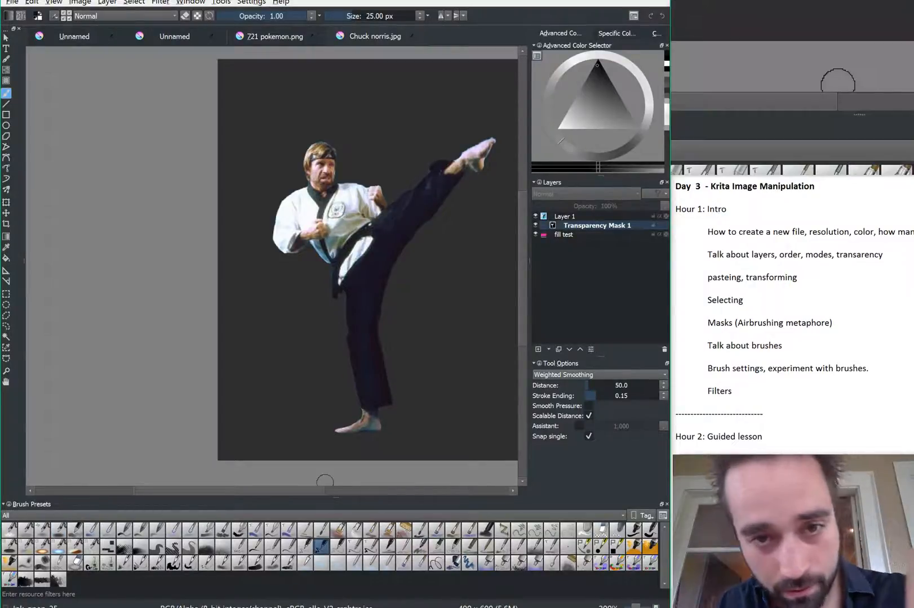
key([)
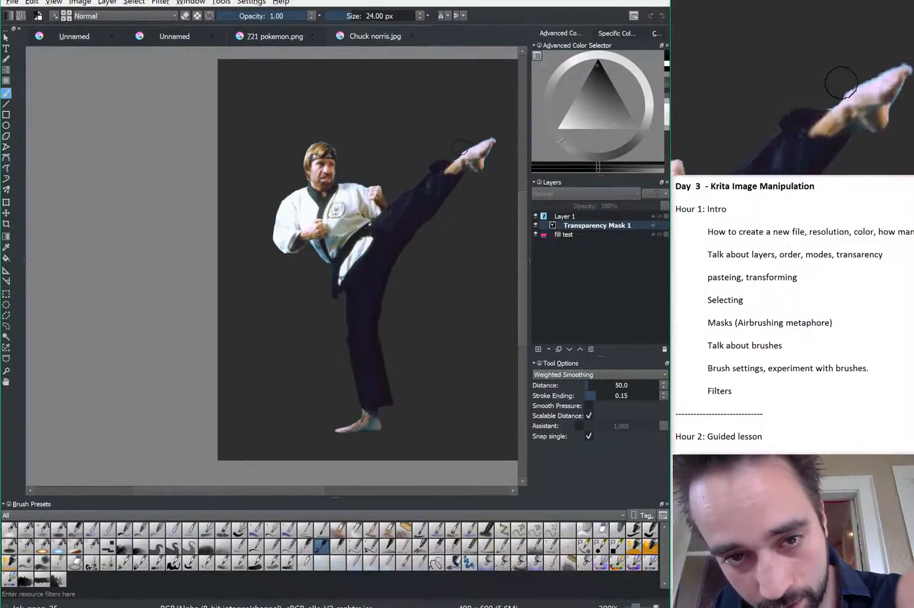
key([)
key([)
key([)
key([)
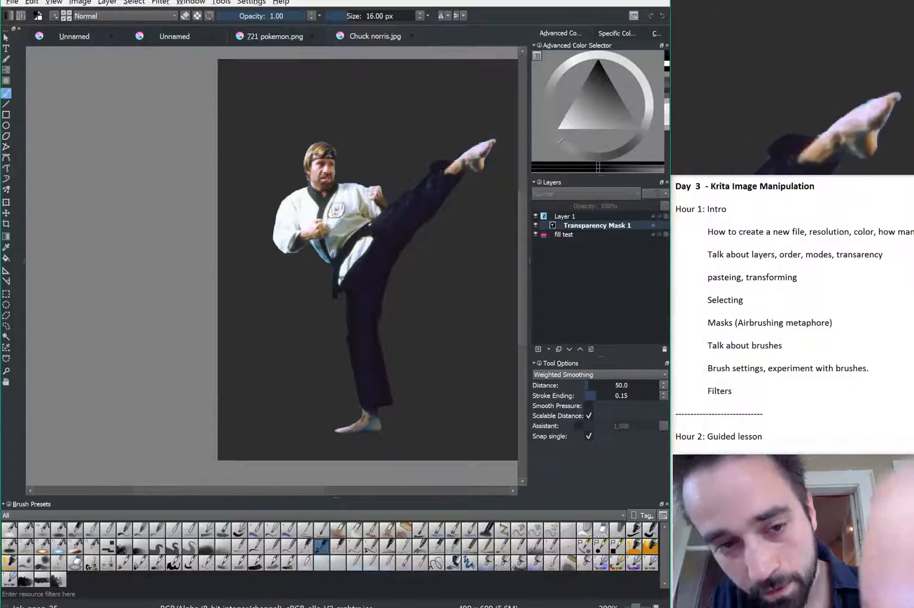
Step: Flatten Layer 1 together with its transparency mask into a single cut-out layer and check its preview
click(580, 218)
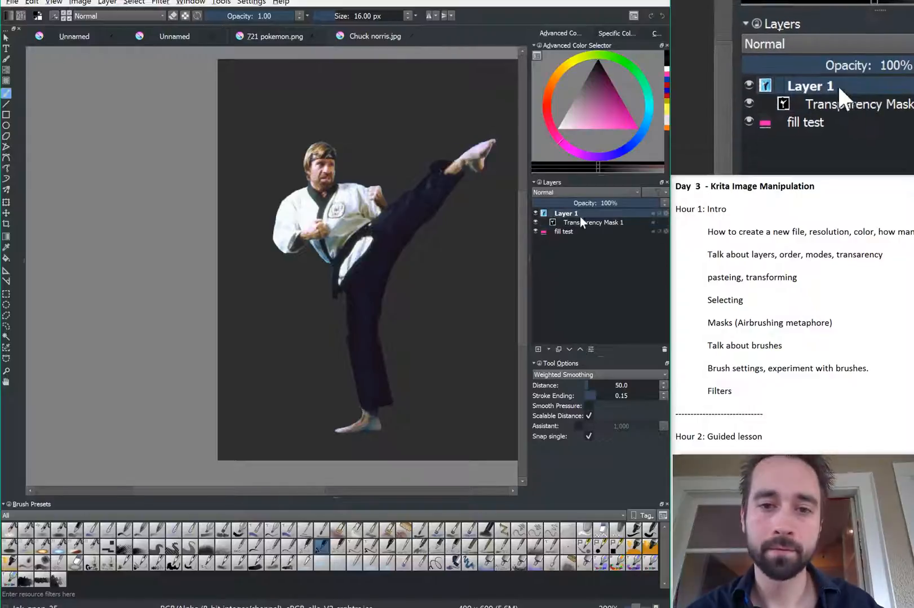
right_click(577, 216)
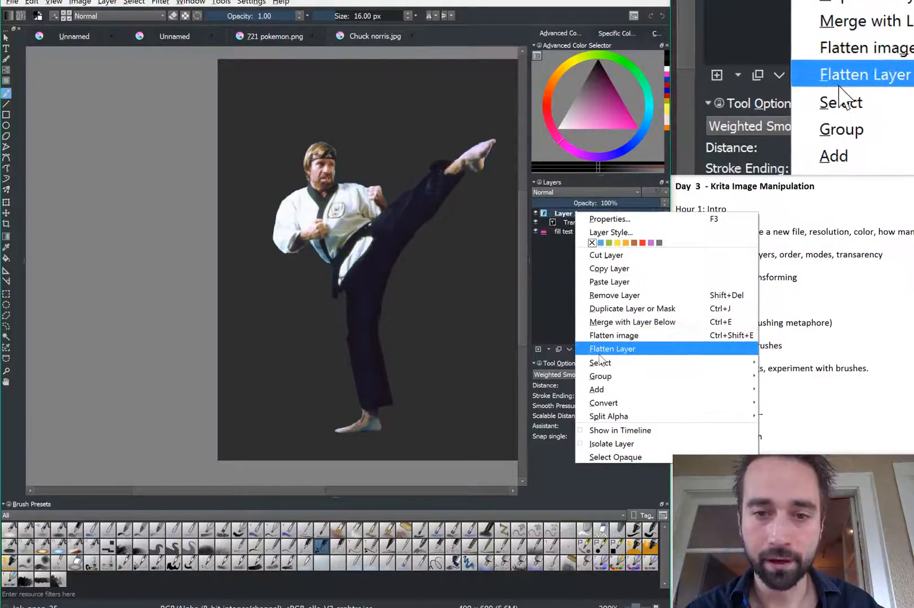
click(599, 354)
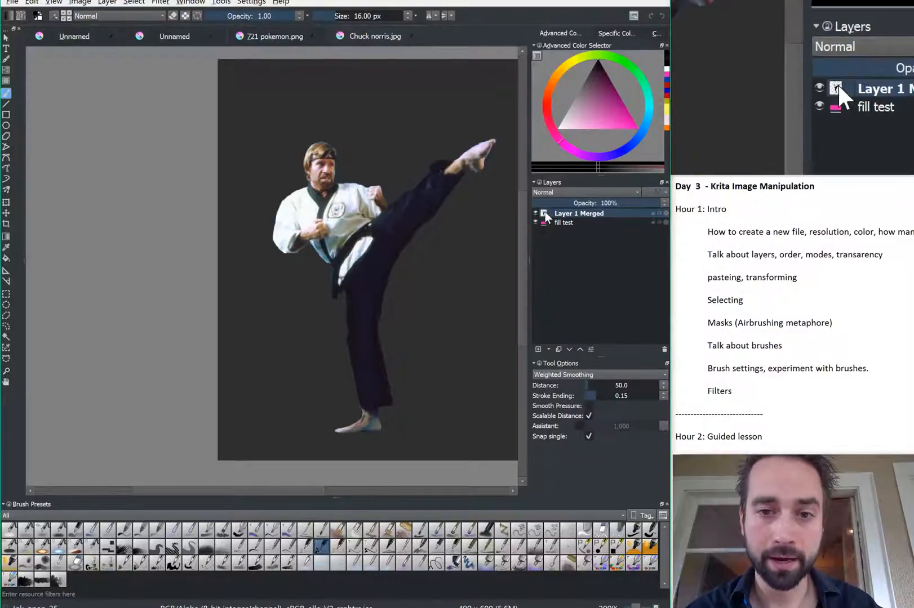
mouse_move(545, 214)
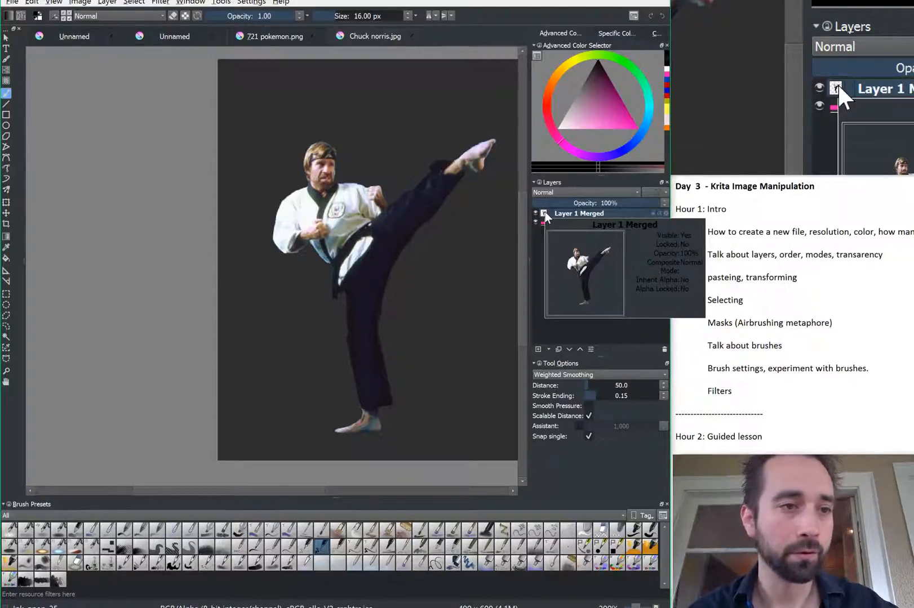
Step: Copy the cut-out kicking figure with a rectangular selection of about 363 by 500 px and paste it into the waterfall composite
click(6, 294)
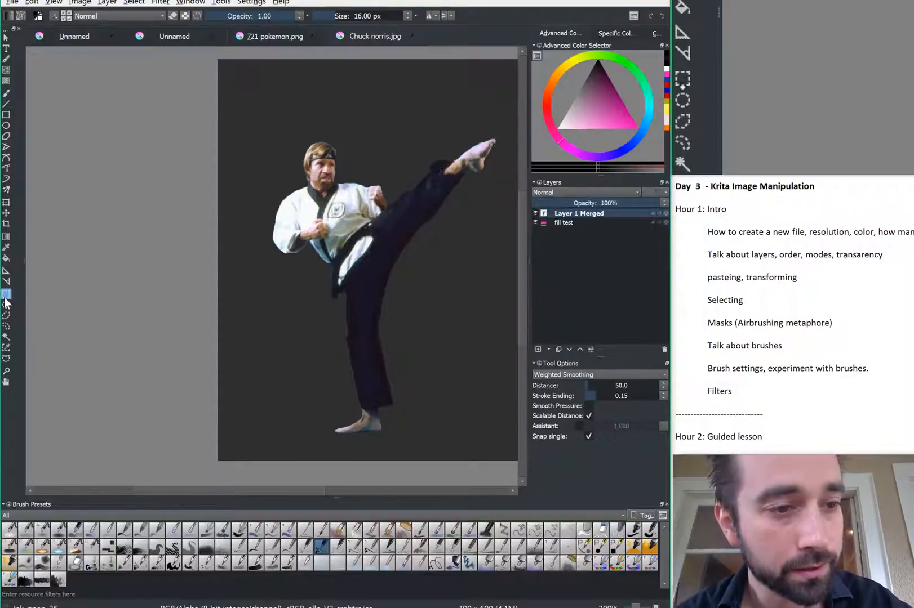
drag(258, 109, 491, 443)
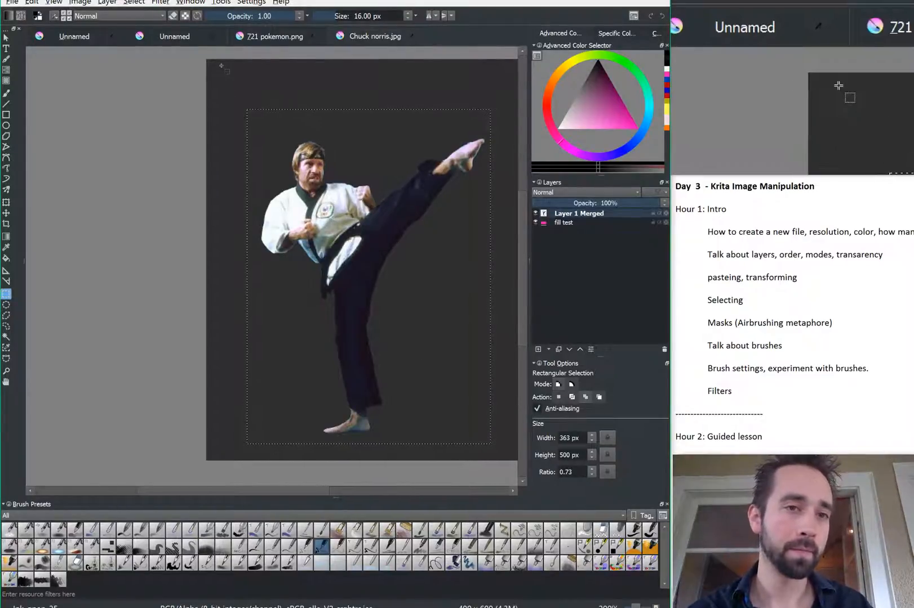
click(178, 35)
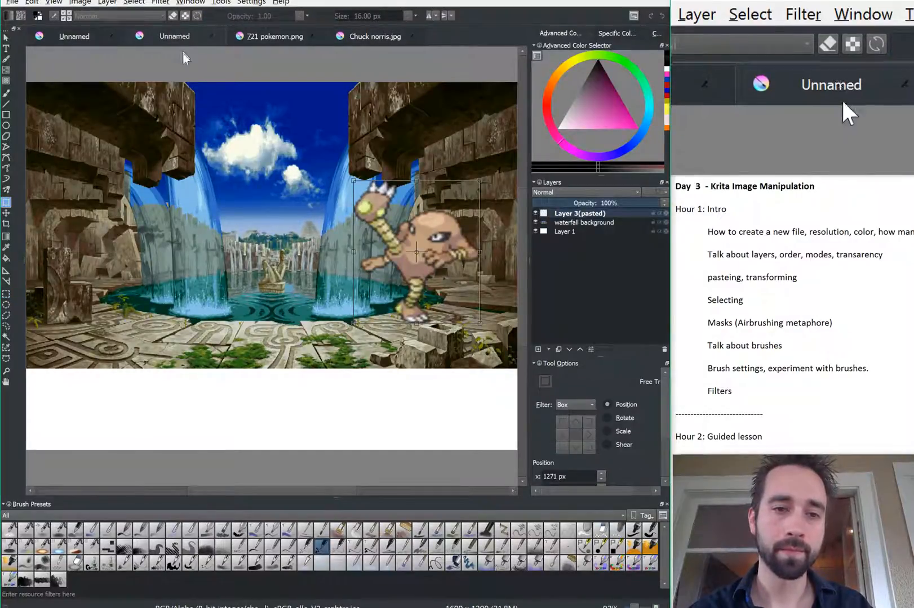
key(Return)
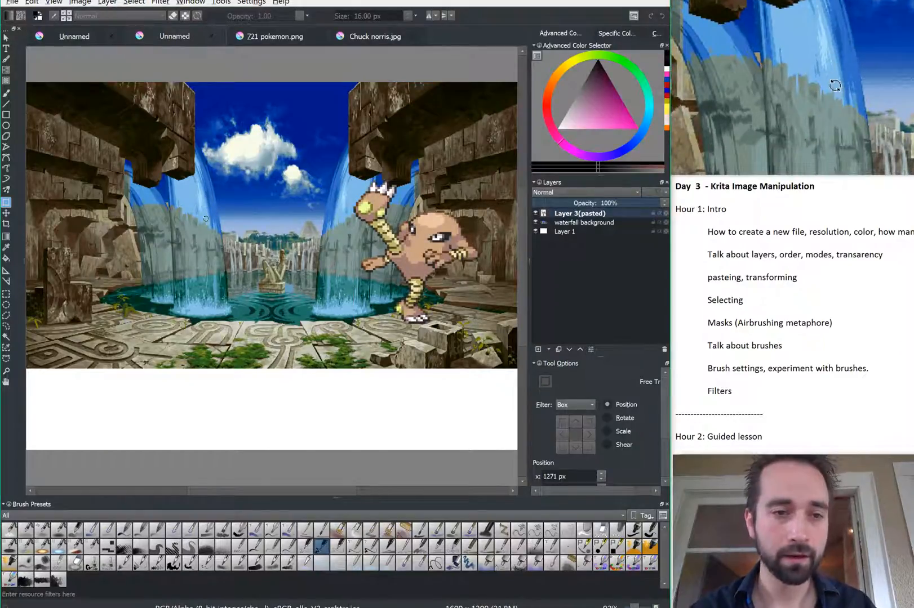
key(ctrl+v)
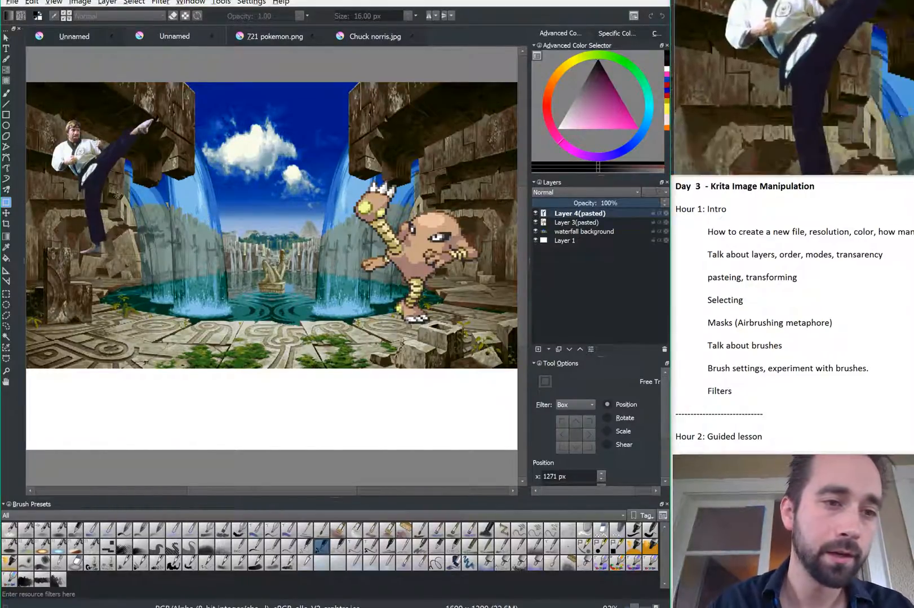
Step: Scale up the pasted kicking figure to nearly the height of the creature and the cliffs, with its standing foot near the stone floor
click(100, 186)
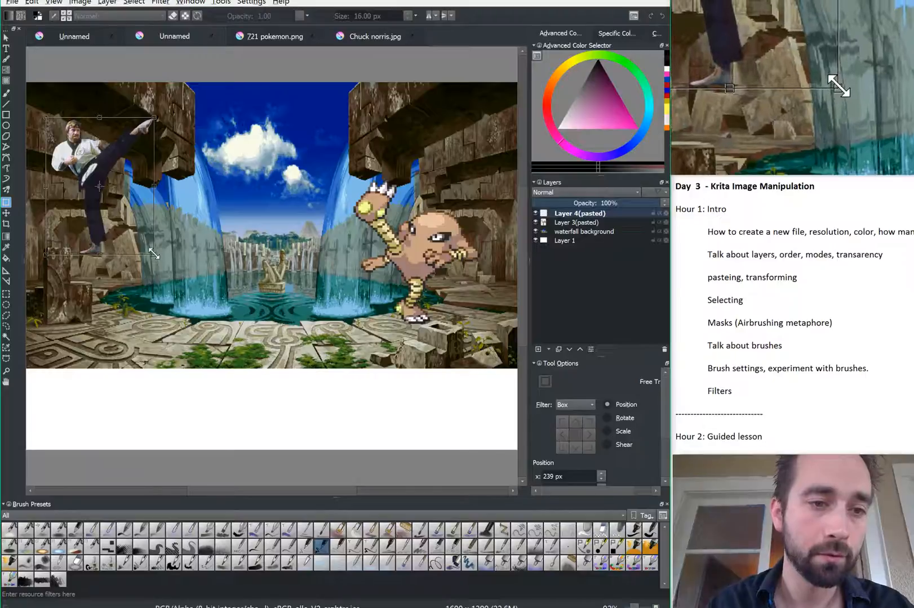
drag(153, 254, 223, 332)
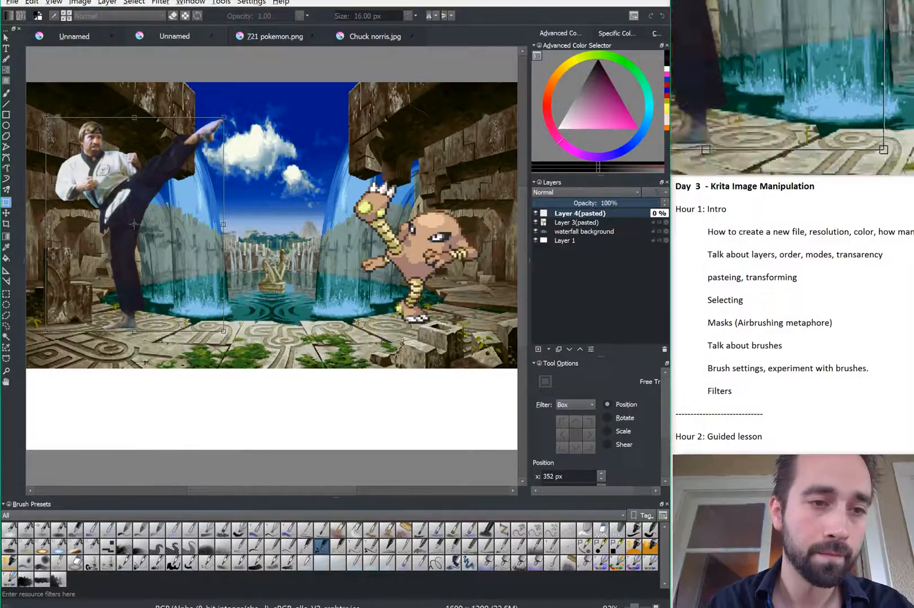
key(Return)
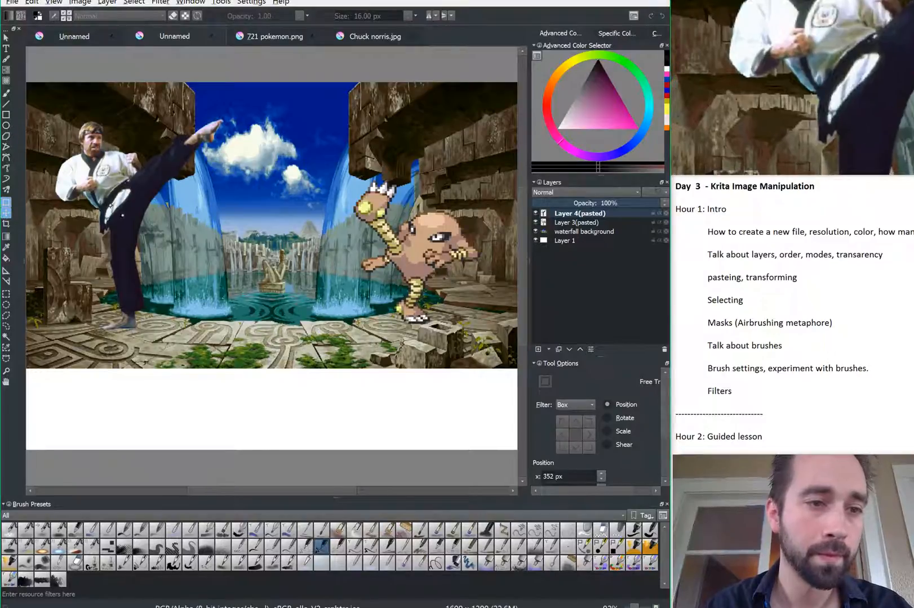
Step: Move the kicking figure inward and down onto the stone floor, and the creature on Layer 3 inward and down to face it
key(t)
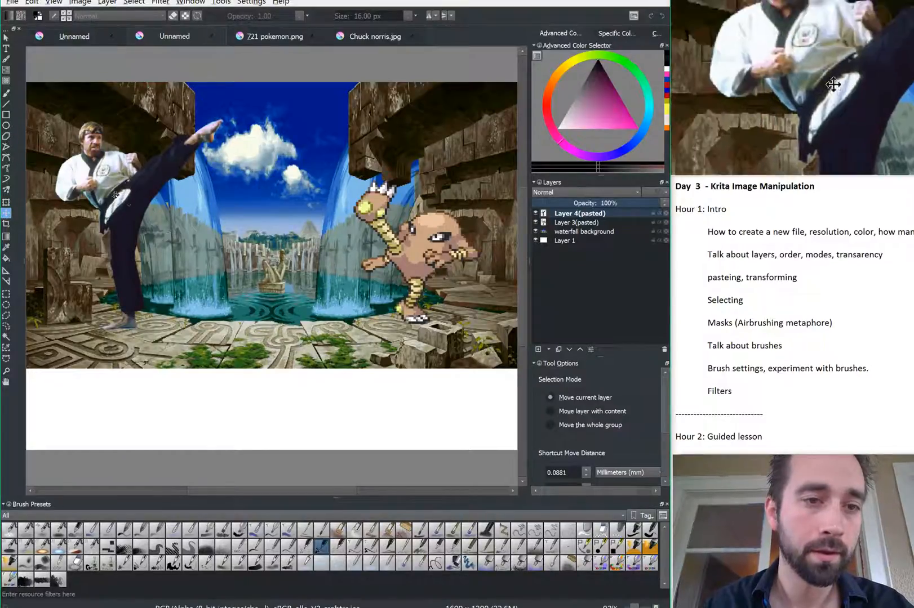
drag(116, 203, 156, 221)
click(571, 223)
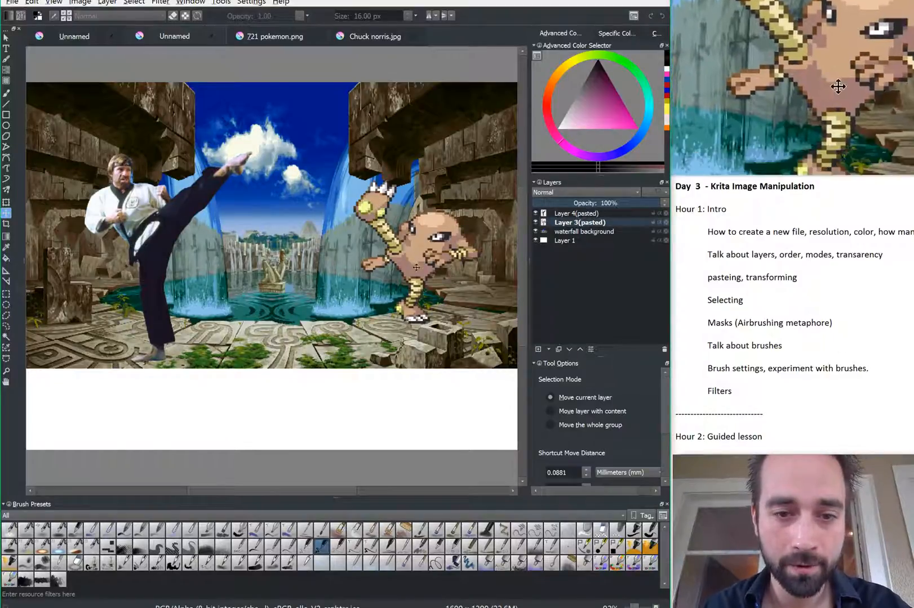
drag(417, 255, 391, 279)
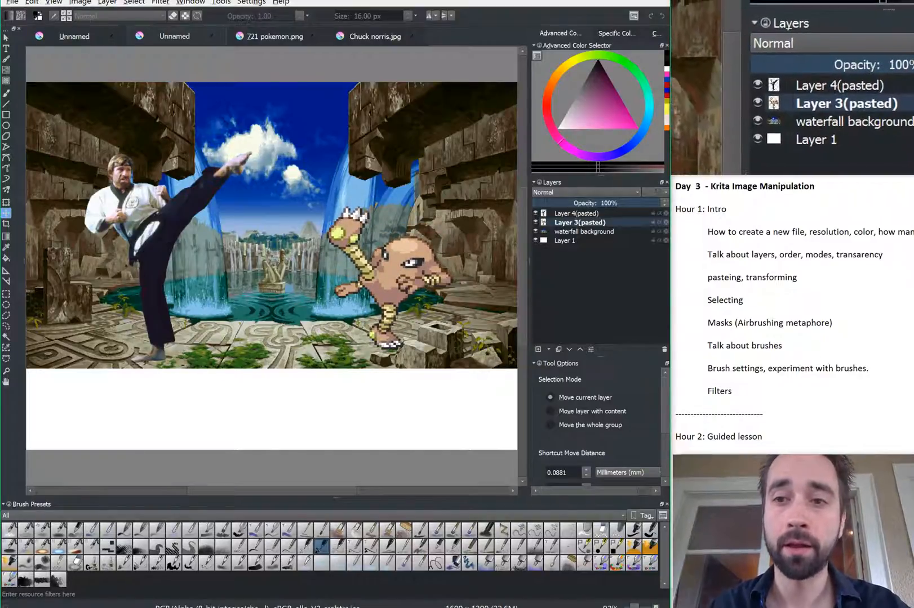
Step: Rename the kicking figure's pasted layer as Hitmonlee
click(576, 214)
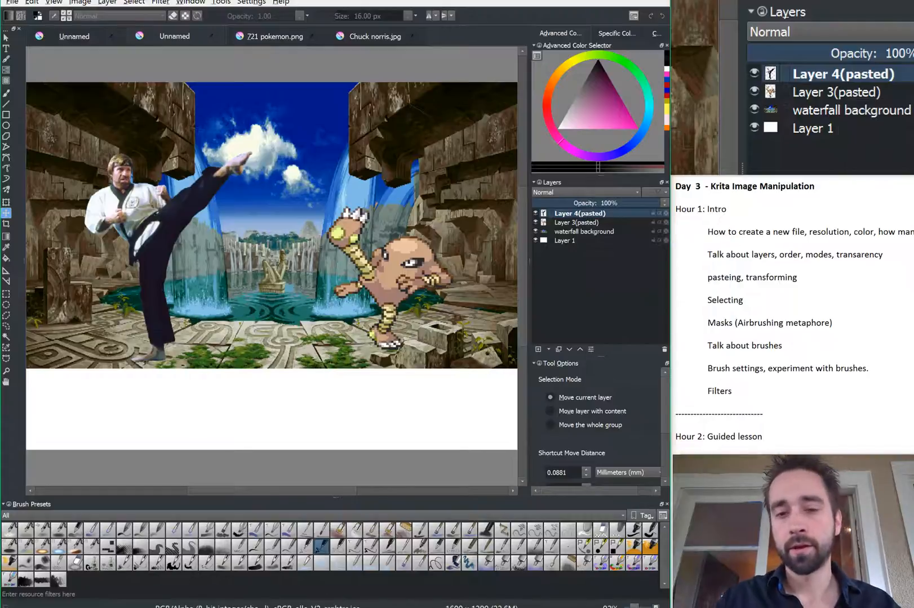
double_click(567, 214)
text(Hitmonlee)
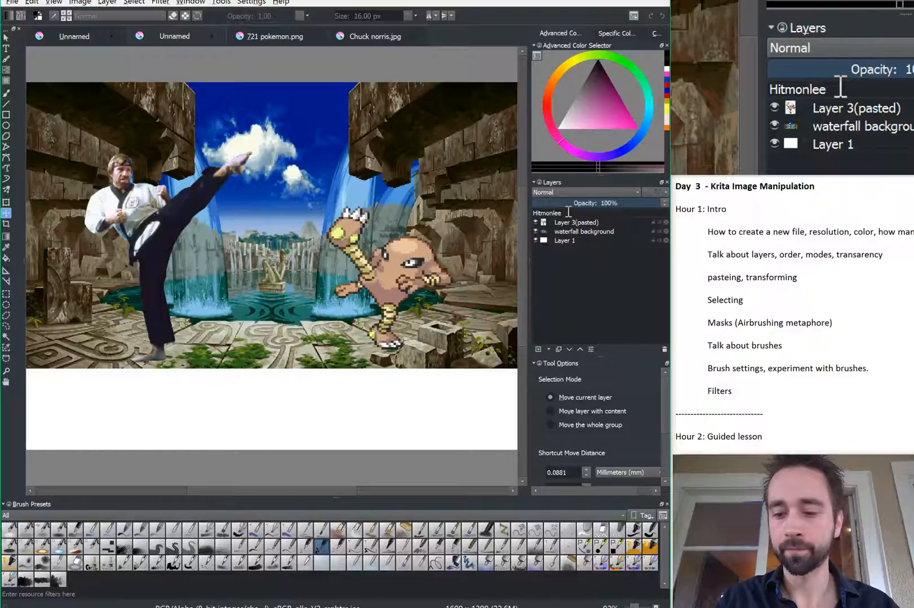
key(Return)
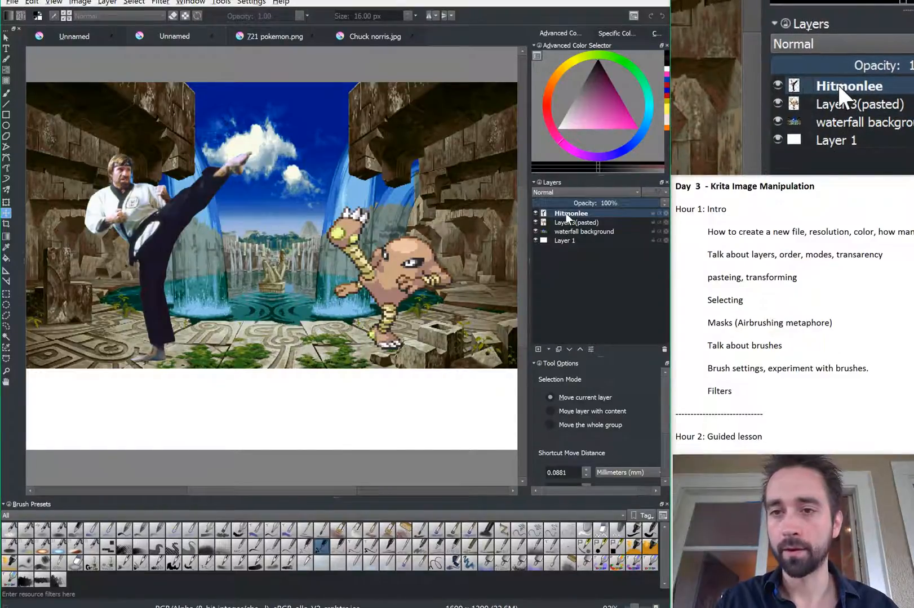
Step: Rename the kicking figure's layer as Chuck and the creature's layer as Hitmonlee
double_click(568, 214)
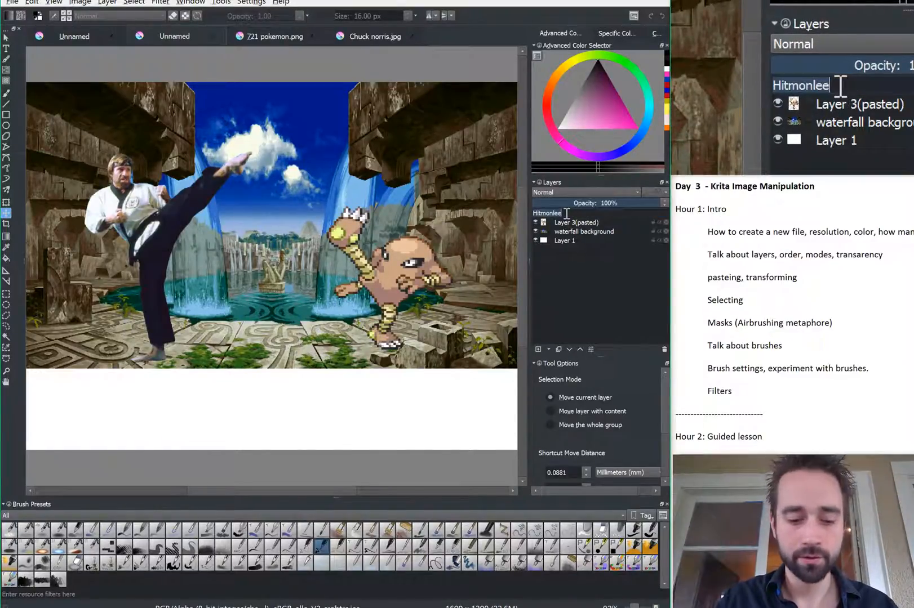
text(Chuck)
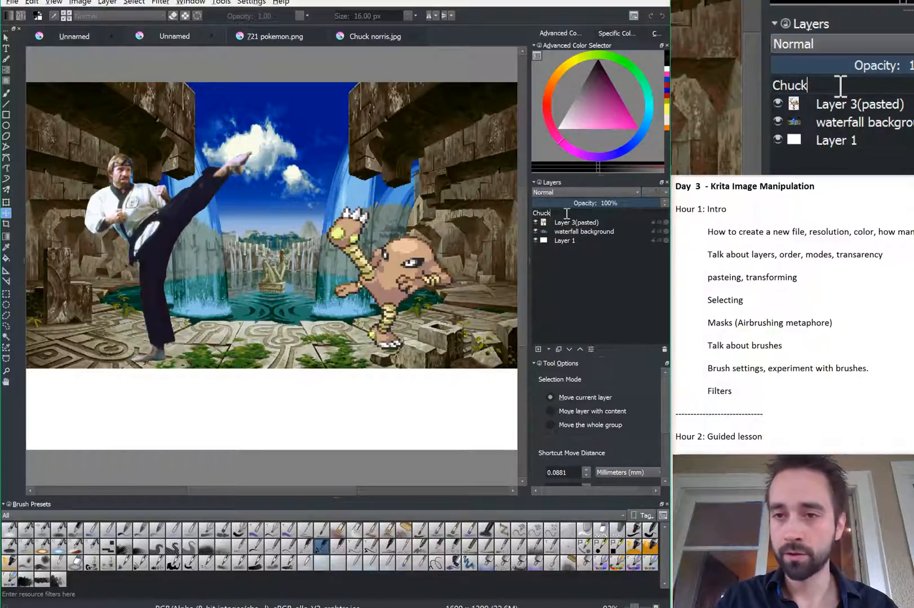
key(Return)
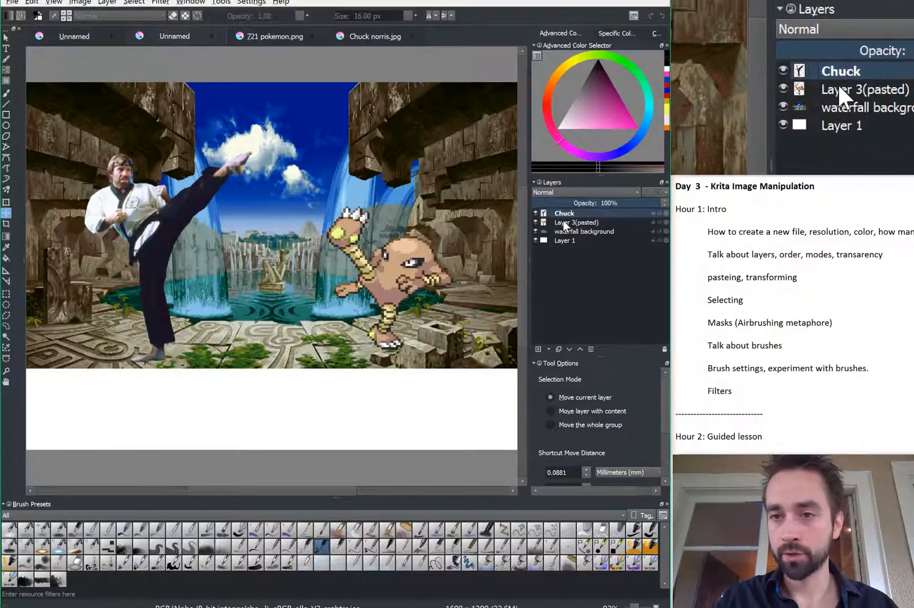
click(563, 223)
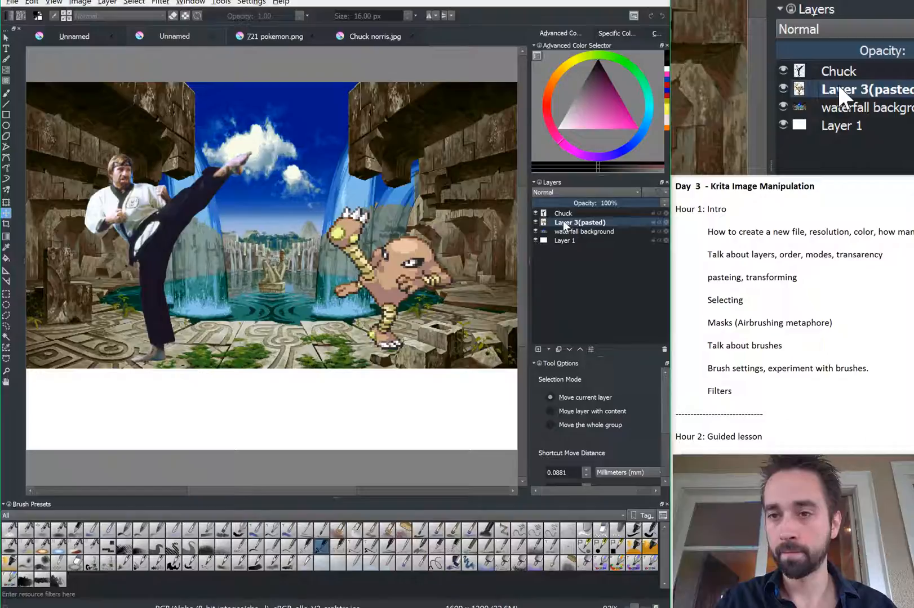
double_click(563, 224)
text(Hitmonlee)
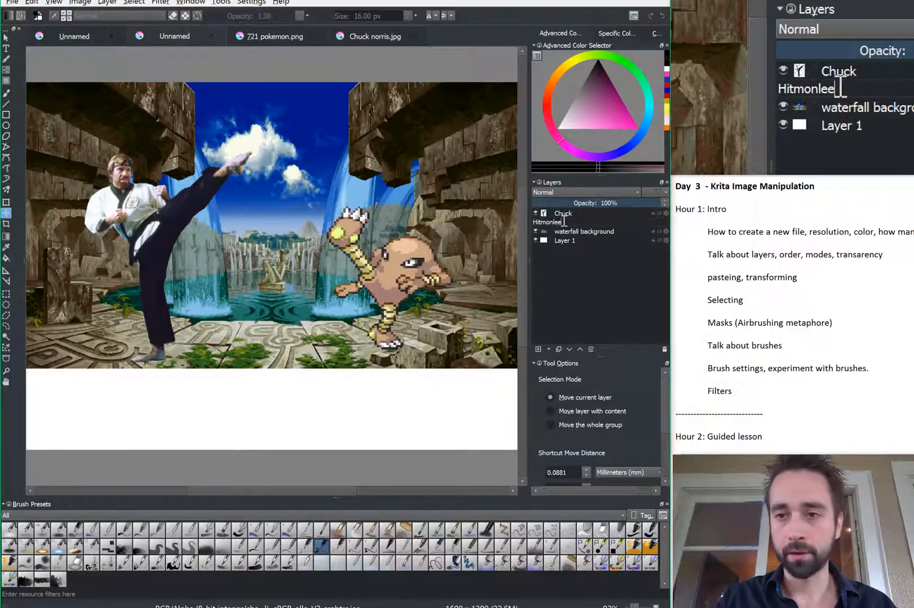
key(Return)
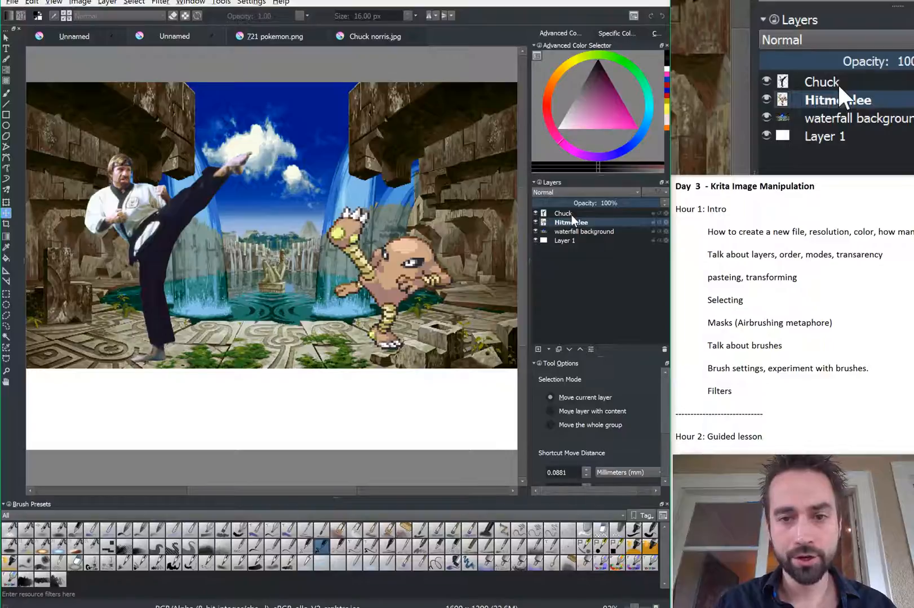
Step: Duplicate the Chuck and Hitmonlee layers together and merge the two copies into one layer
click(571, 214)
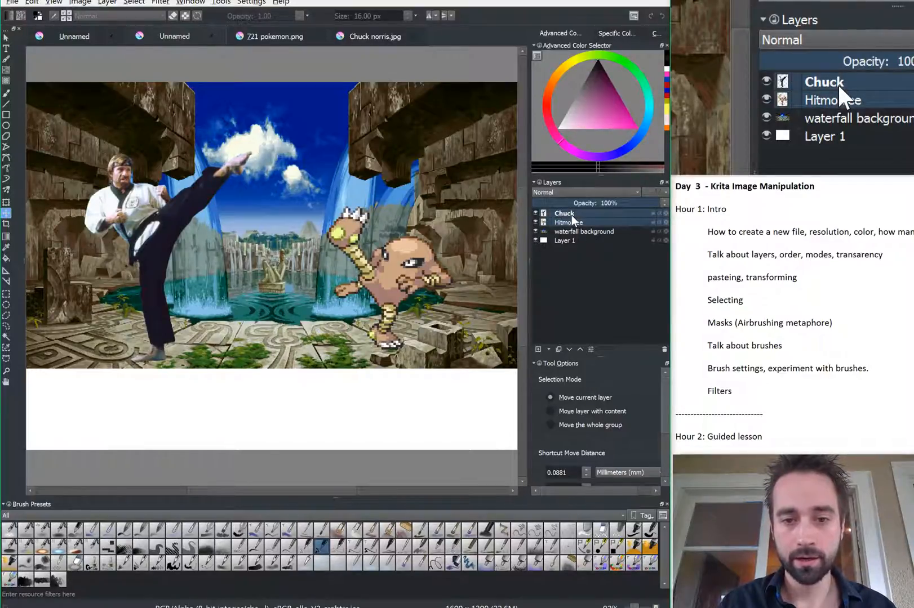
right_click(571, 214)
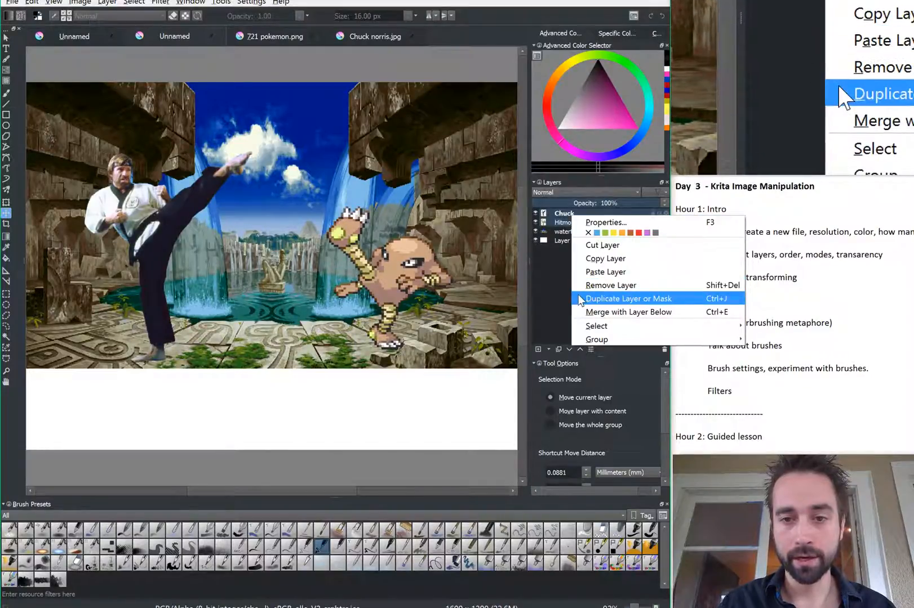
click(607, 303)
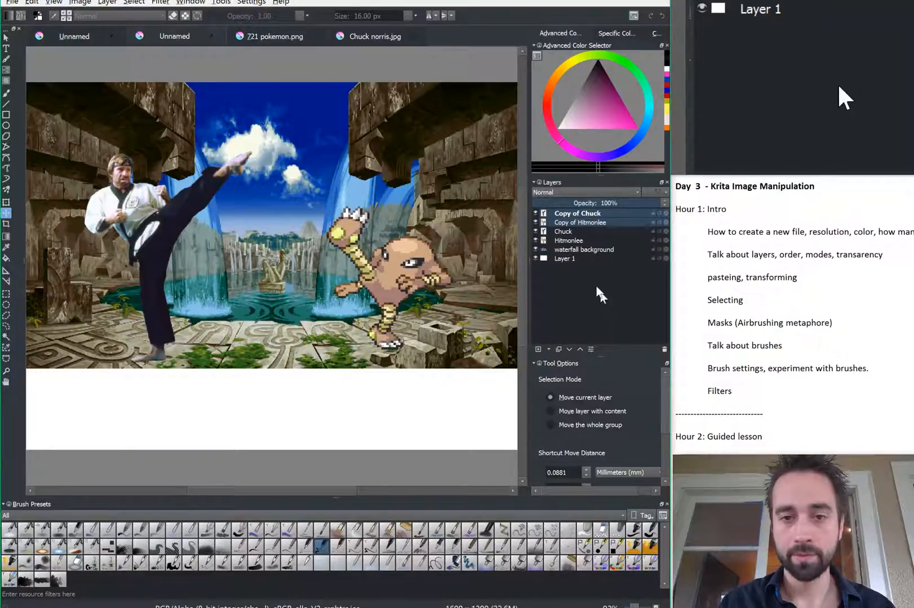
click(576, 221)
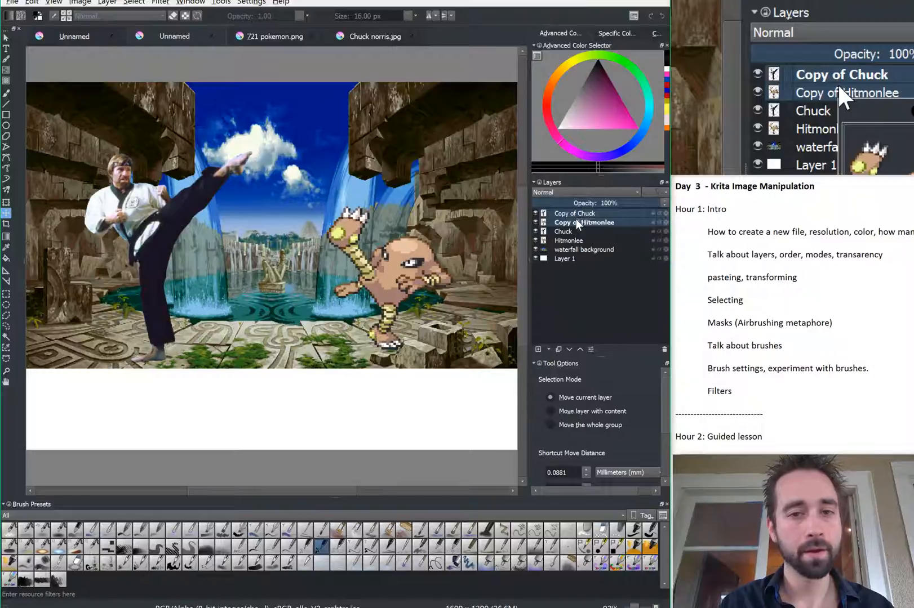
right_click(576, 222)
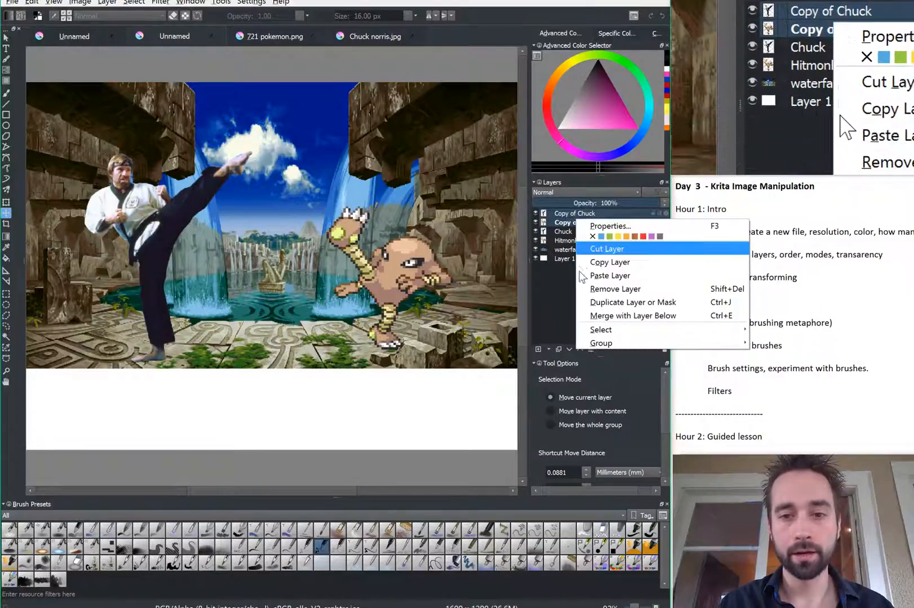
click(611, 317)
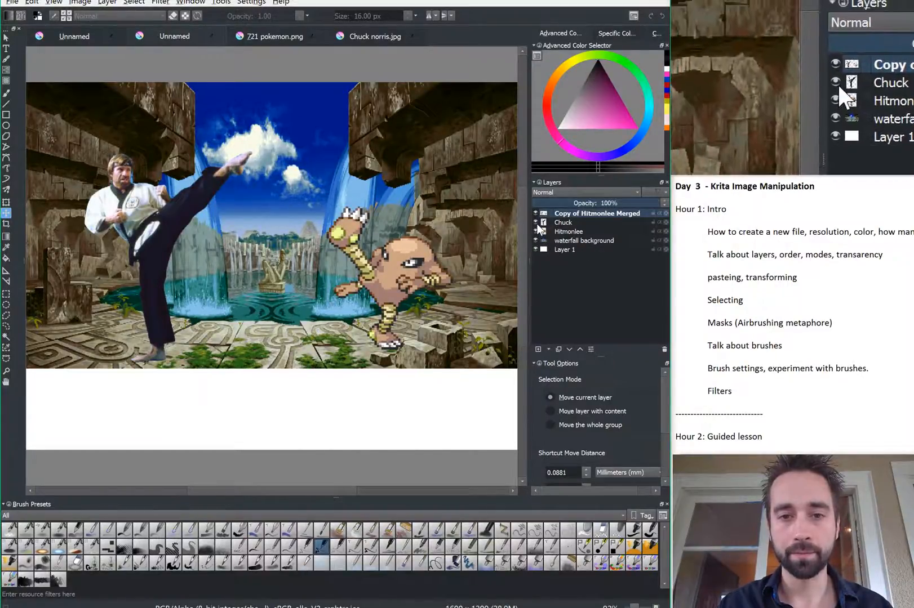
Step: Turn the merged copy into a black silhouette with an HSV/HSL adjustment, setting Lightness to -100
mouse_move(540, 221)
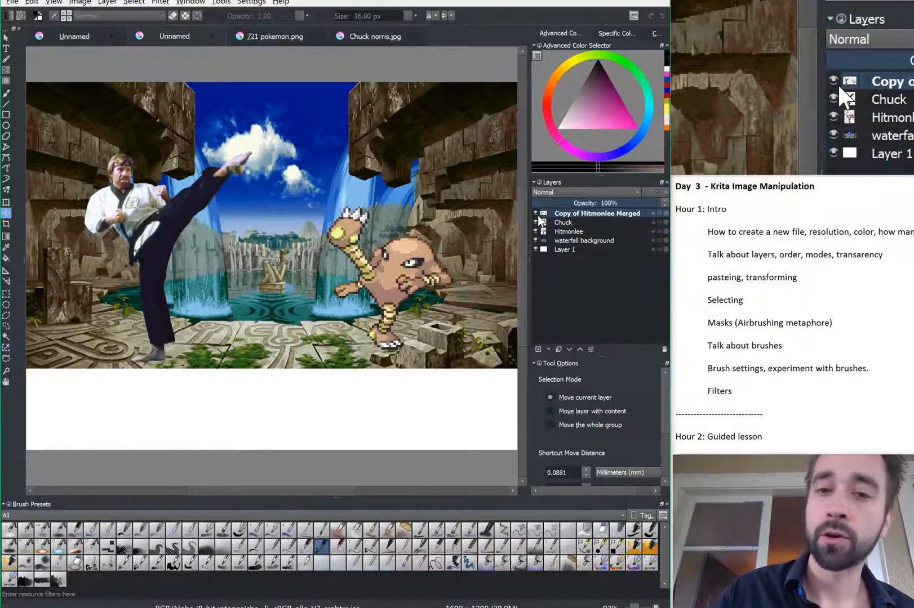
click(538, 216)
click(539, 220)
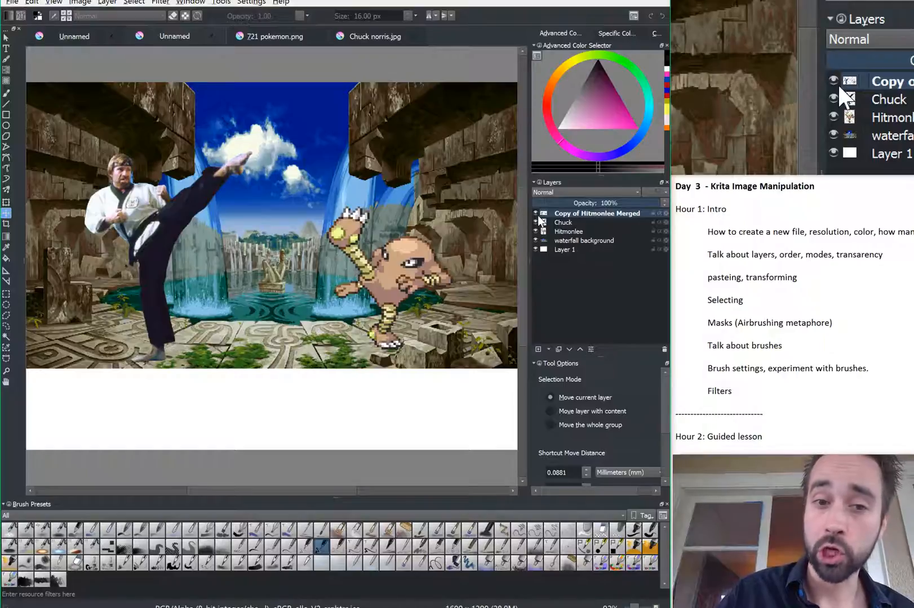
key(ctrl+u)
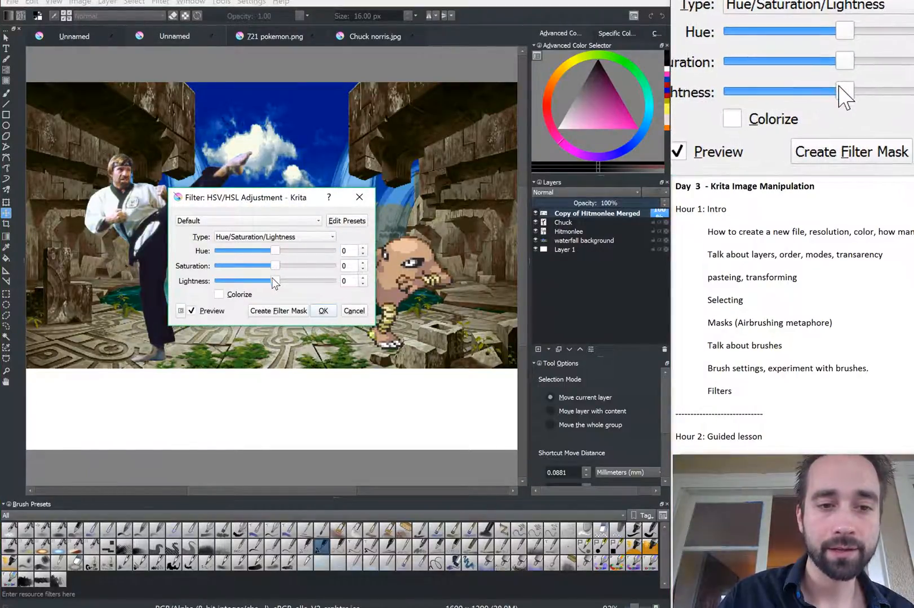
drag(273, 278, 178, 283)
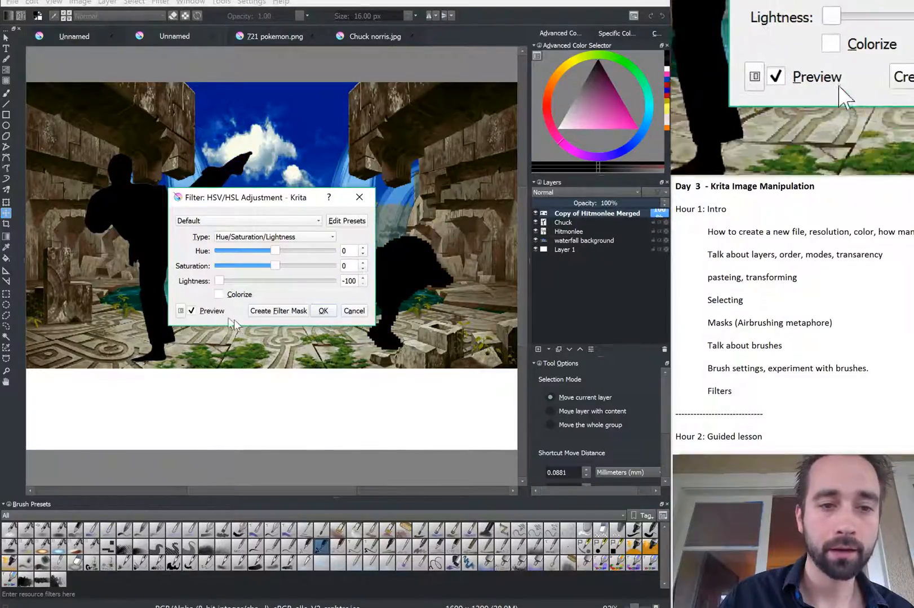
click(325, 313)
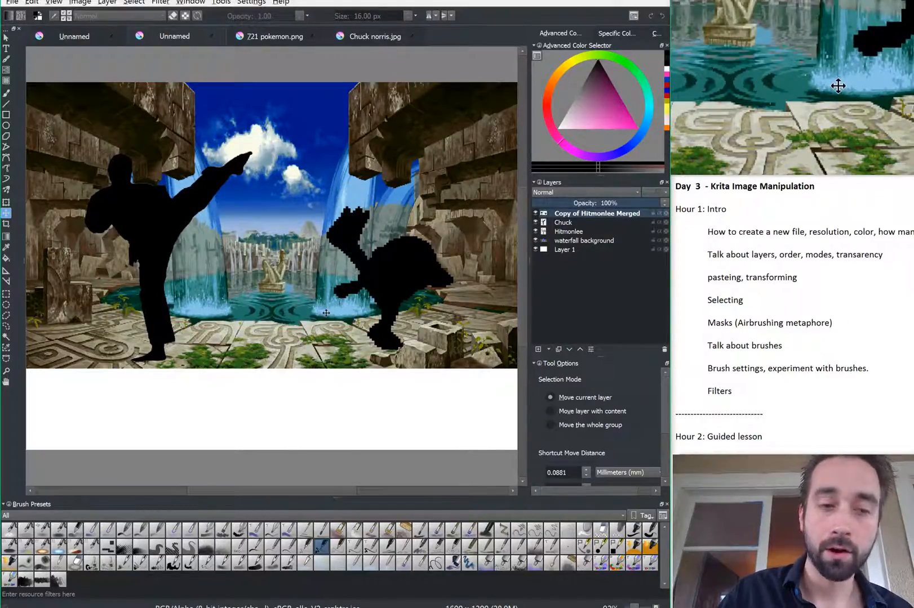
Step: Free-transform the merged black silhouette, skewing it sideways and squashing its height so it lies flat on the stage floor
key(ctrl+t)
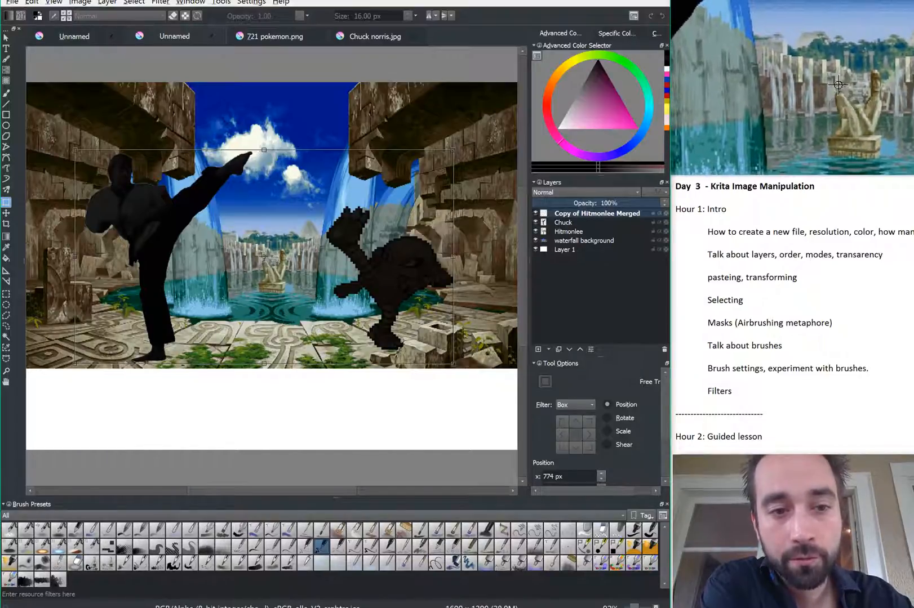
drag(264, 260, 278, 357)
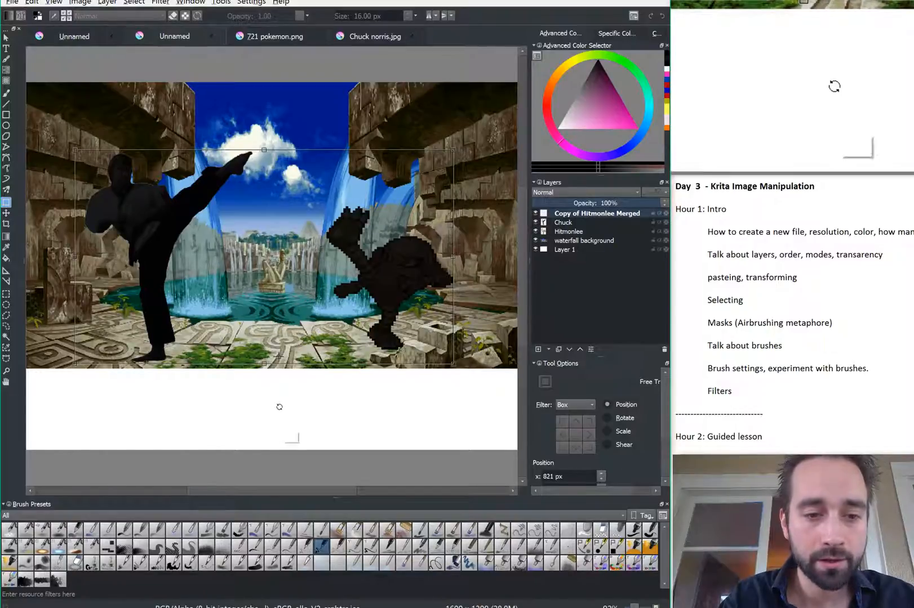
key(ctrl)
drag(280, 409, 277, 386)
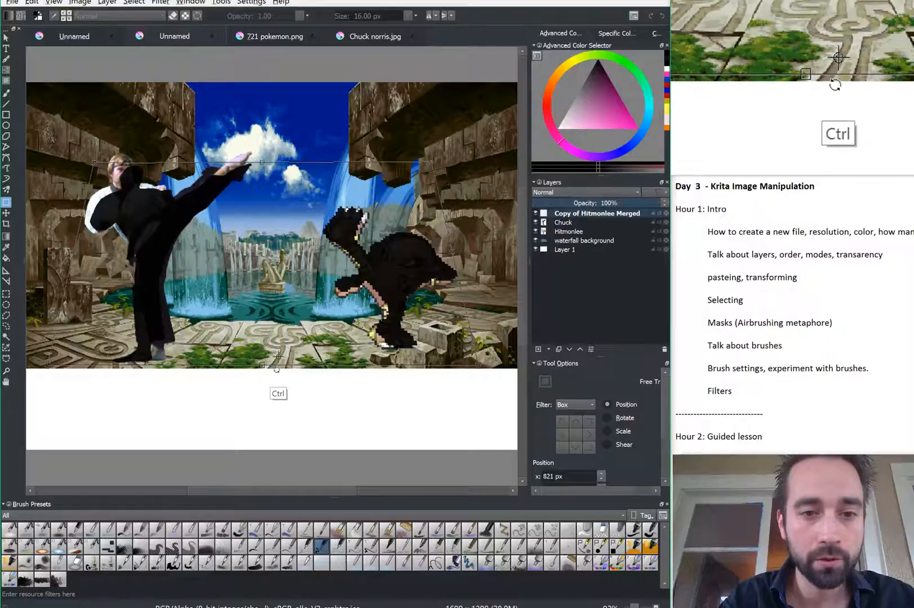
key(ctrl)
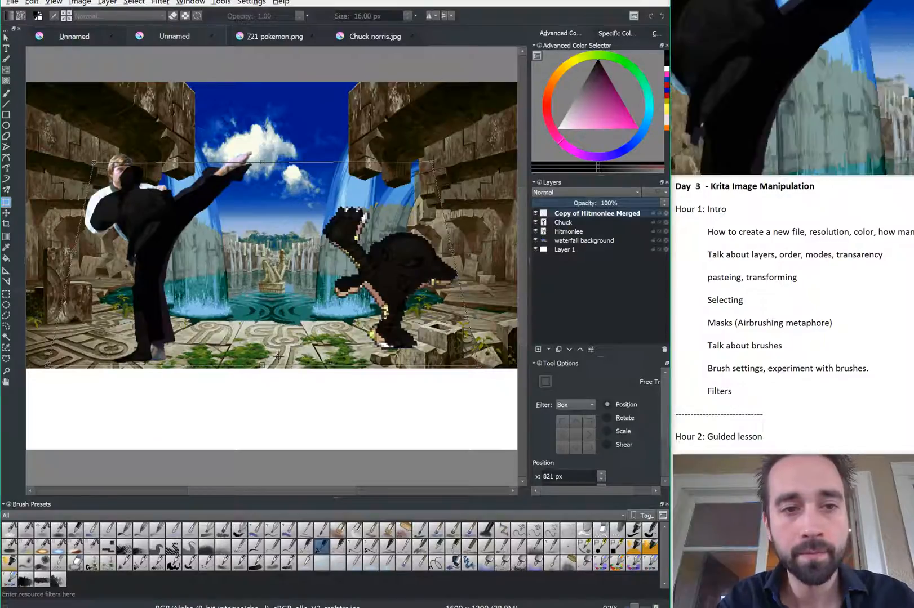
key(ctrl)
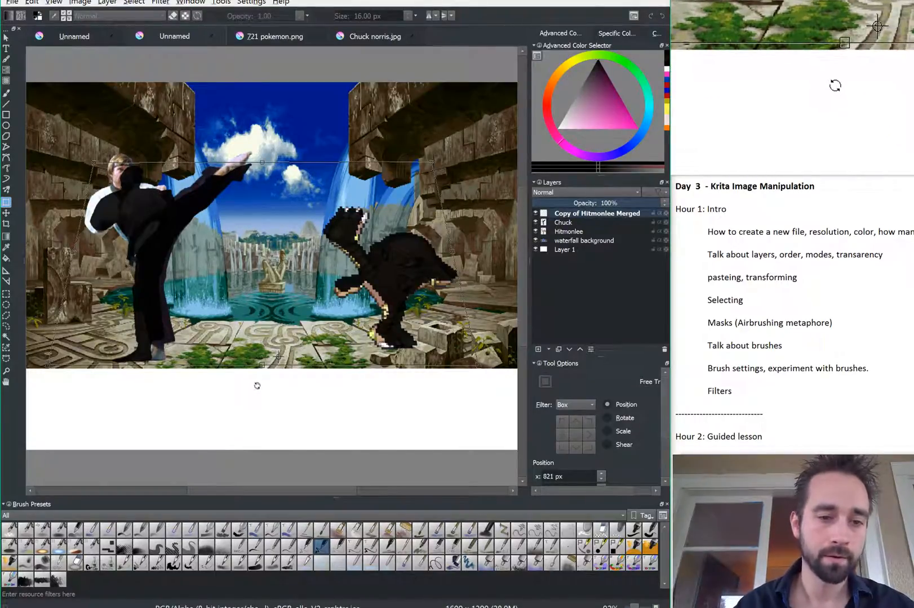
drag(257, 386, 258, 318)
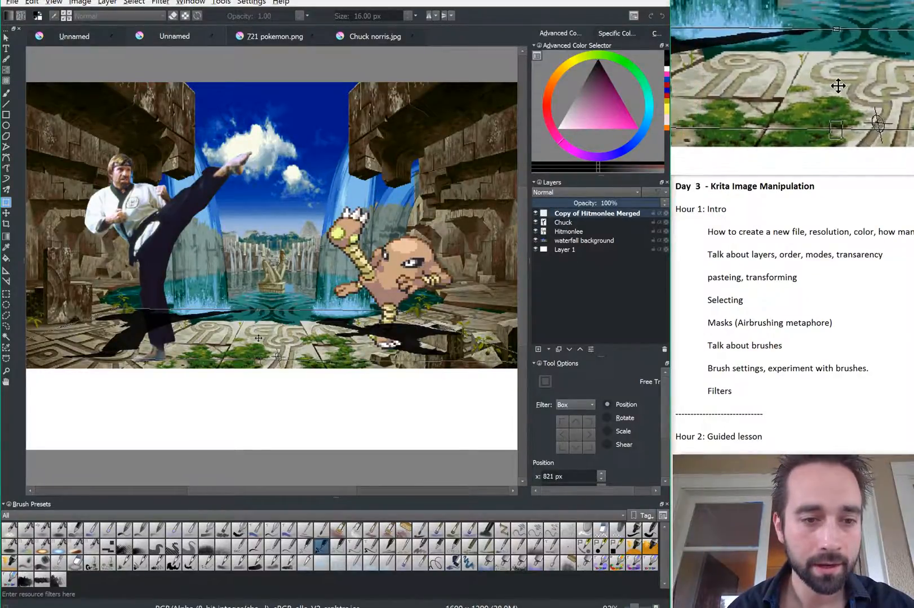
Step: Shift and skew the flattened silhouette to line up with both fighters' feet, shorten it slightly from its upper edge, and apply the transform
drag(258, 338, 305, 342)
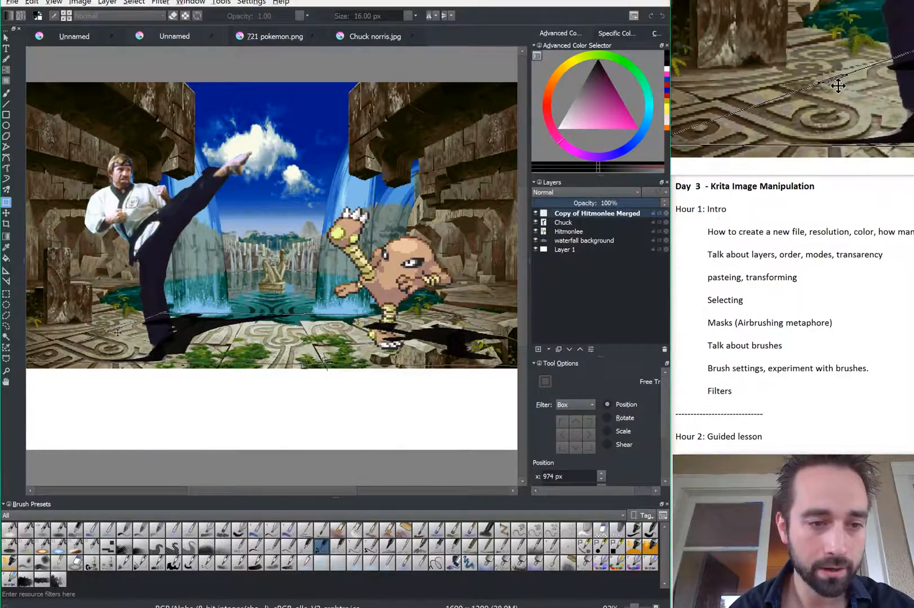
drag(113, 329, 159, 328)
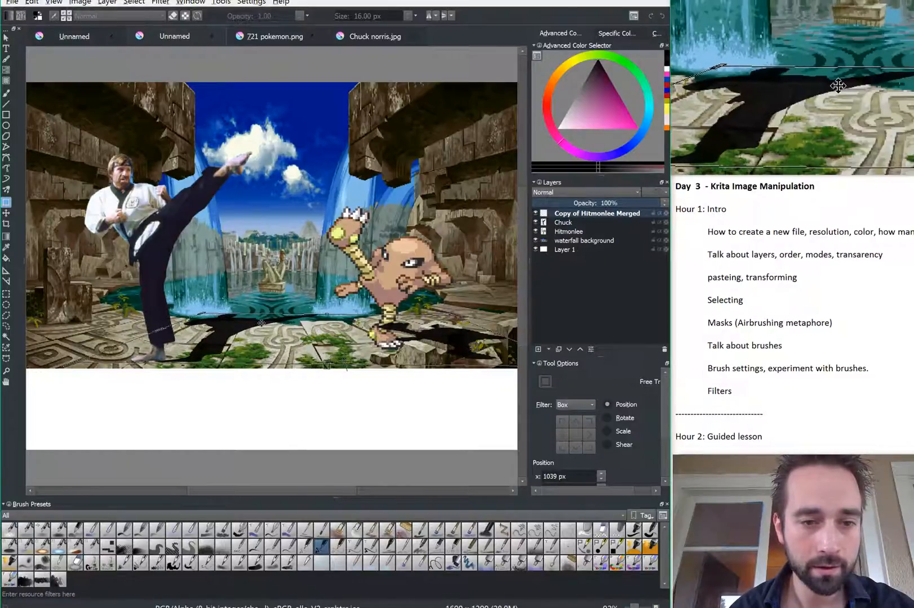
drag(261, 323, 221, 321)
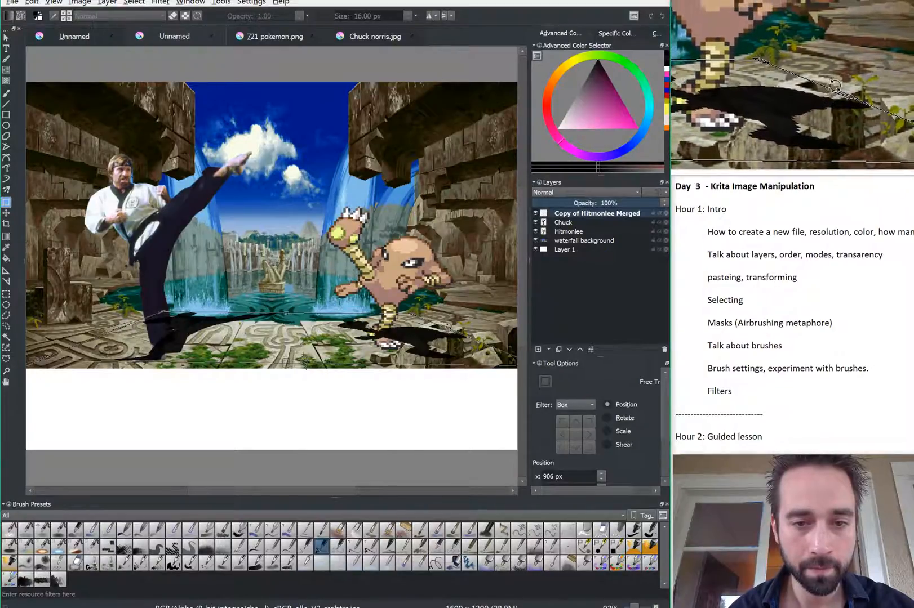
drag(454, 330, 403, 339)
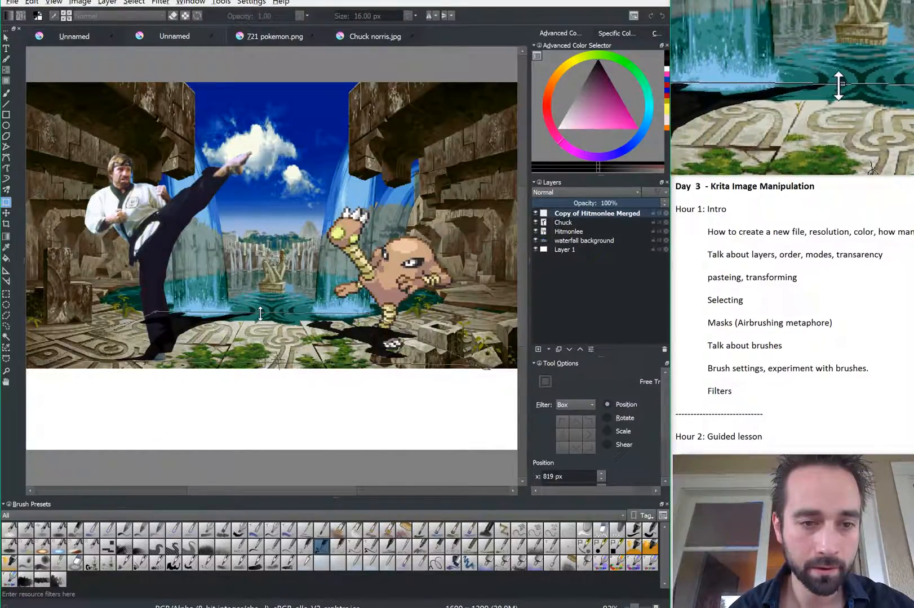
drag(260, 314, 259, 322)
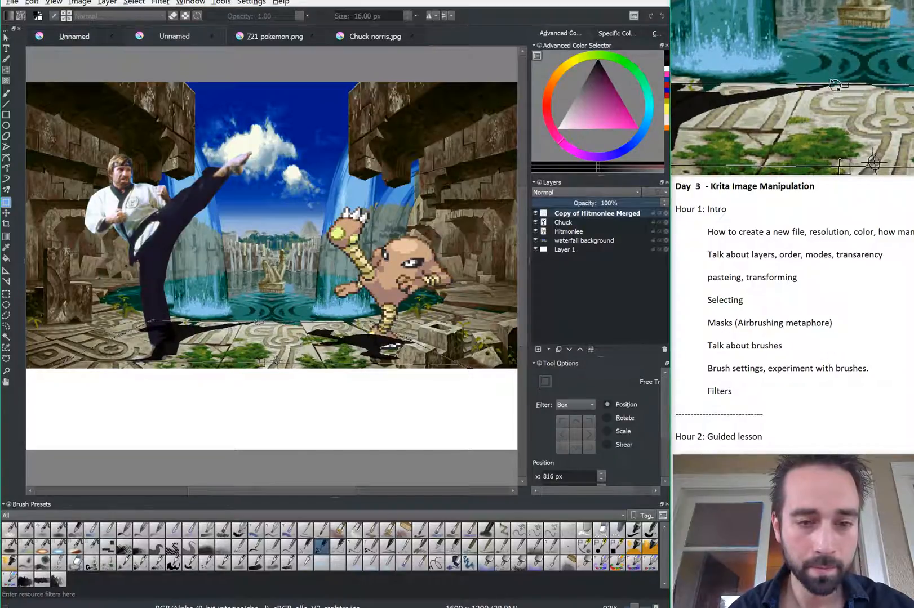
key(Return)
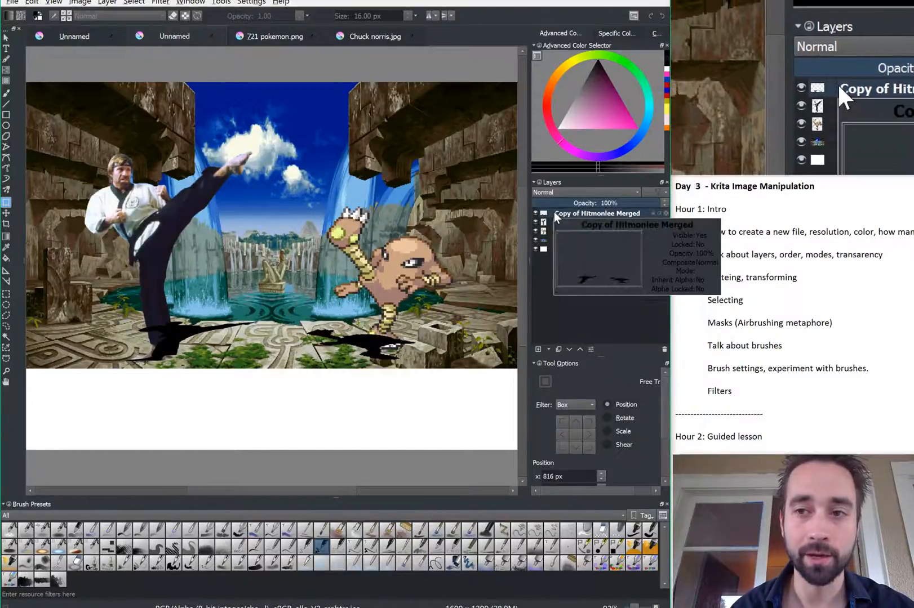
Step: Move the Copy of Hitmonlee Merged layer below the Chuck and Hitmonlee layers, directly above the waterfall background
mouse_move(548, 228)
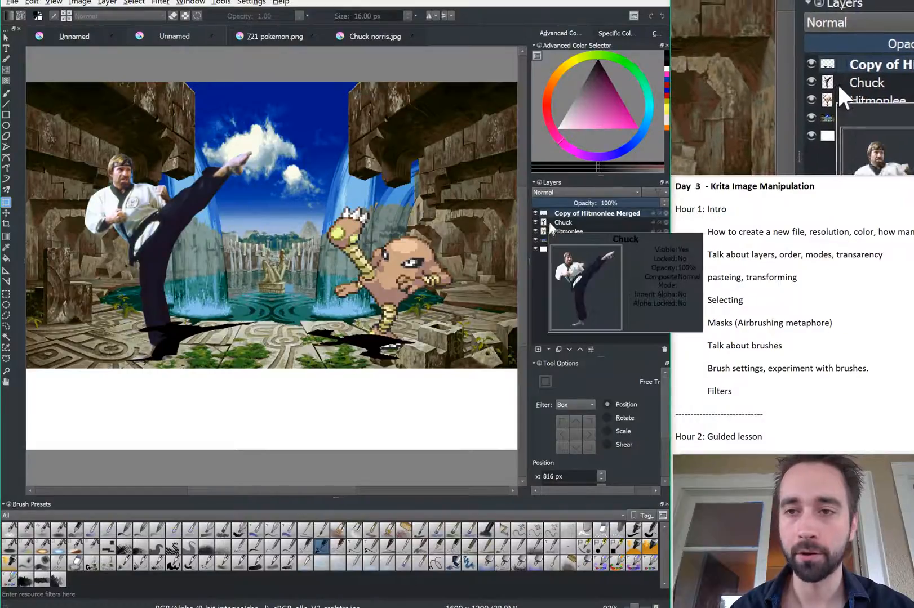
drag(556, 214, 554, 231)
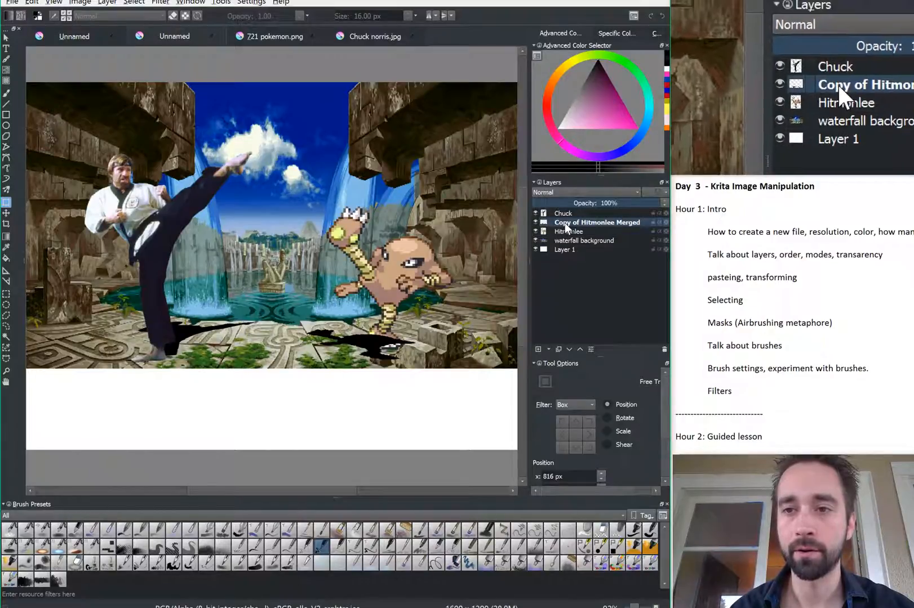
drag(564, 222, 559, 236)
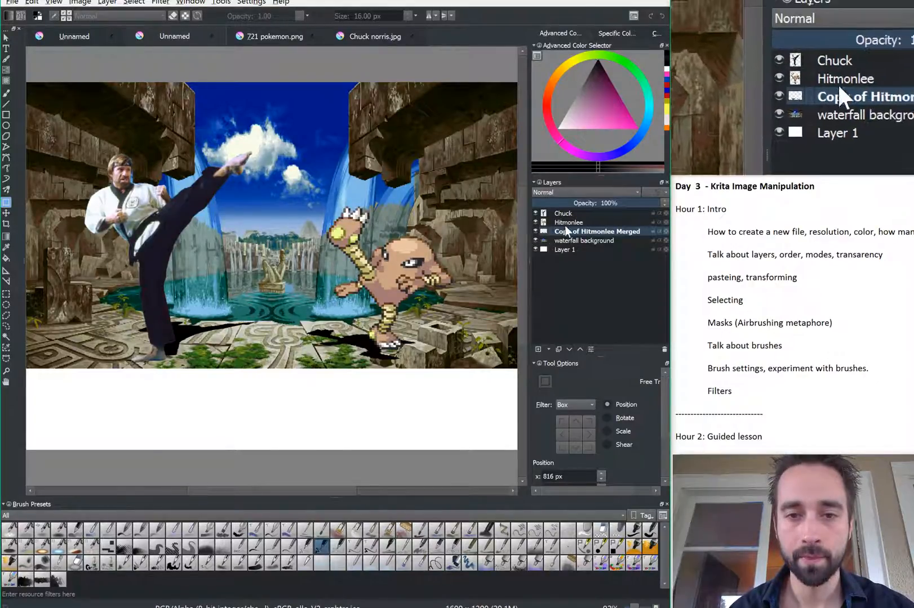
Step: Move the Hitmonlee layer slightly down and left so its standing foot meets its shadow, and apply the transform
click(569, 224)
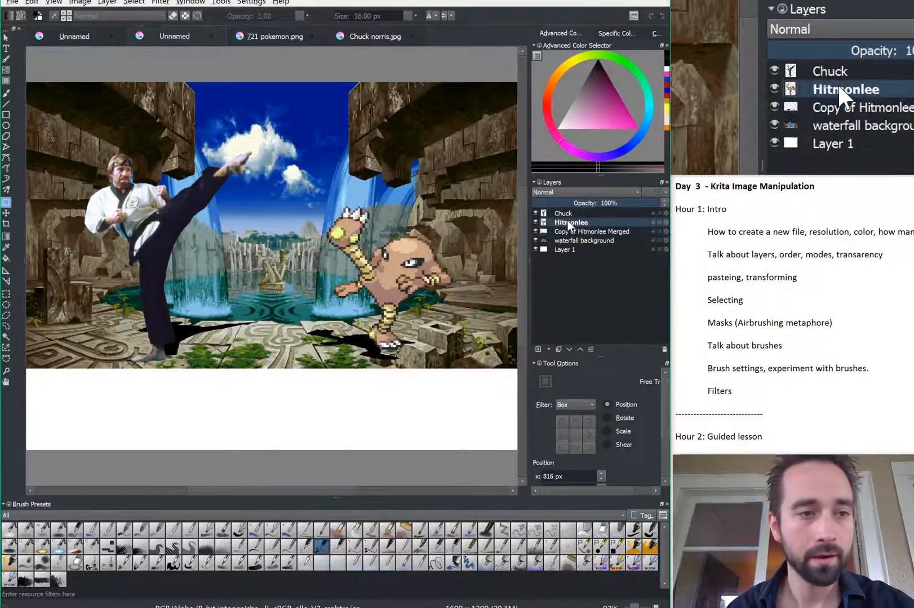
click(378, 281)
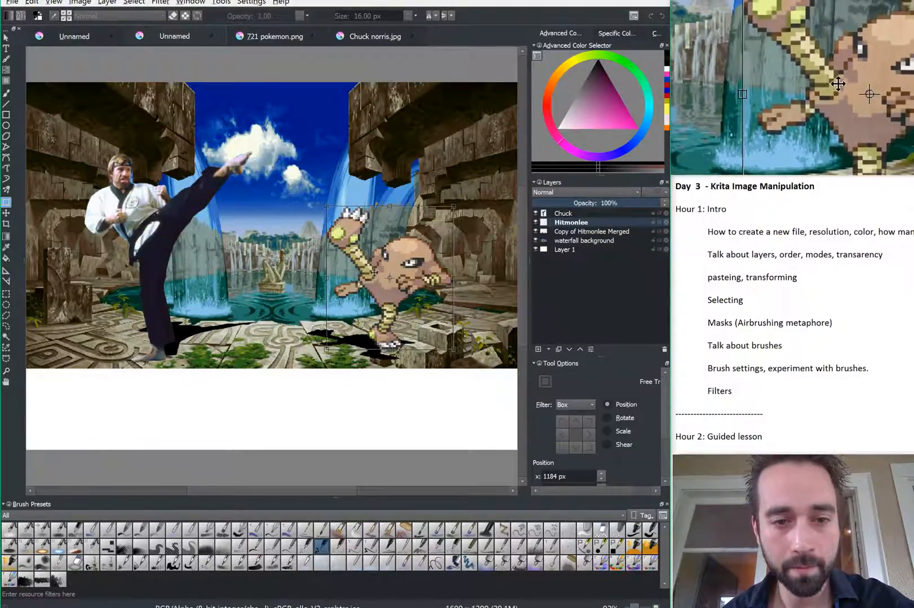
drag(375, 272, 369, 280)
drag(368, 282, 369, 283)
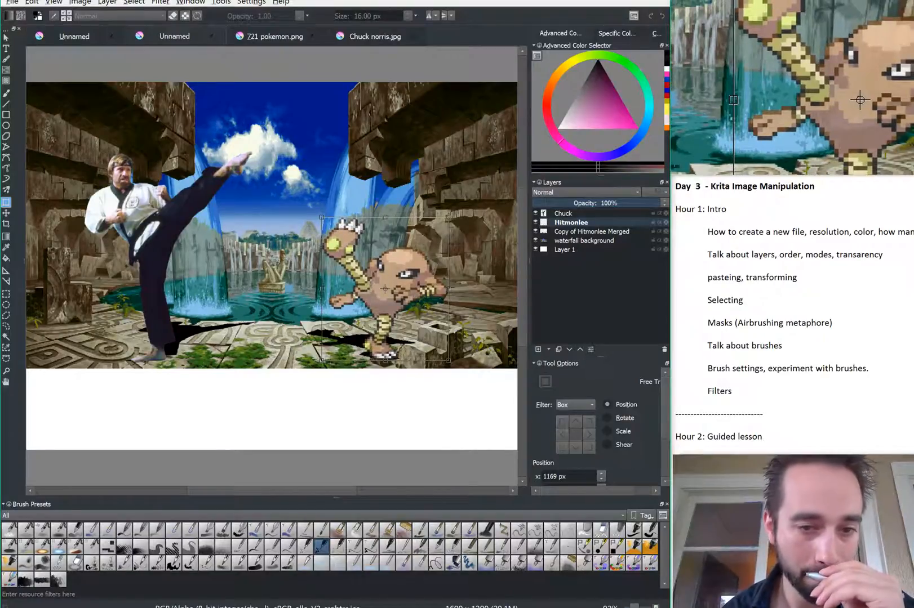
drag(359, 302, 358, 307)
key(Return)
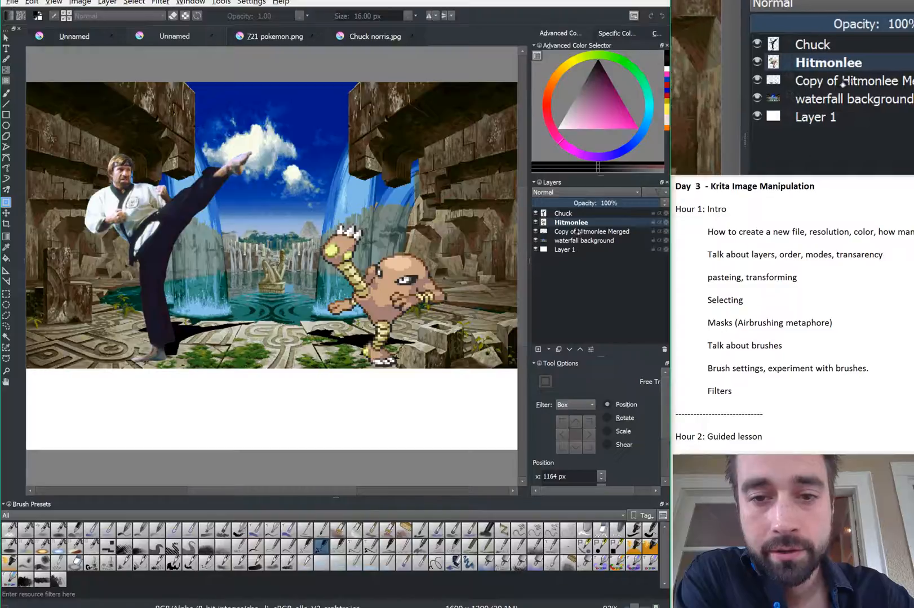
Step: Rename the Copy of Hitmonlee Merged layer as Shadow
click(588, 232)
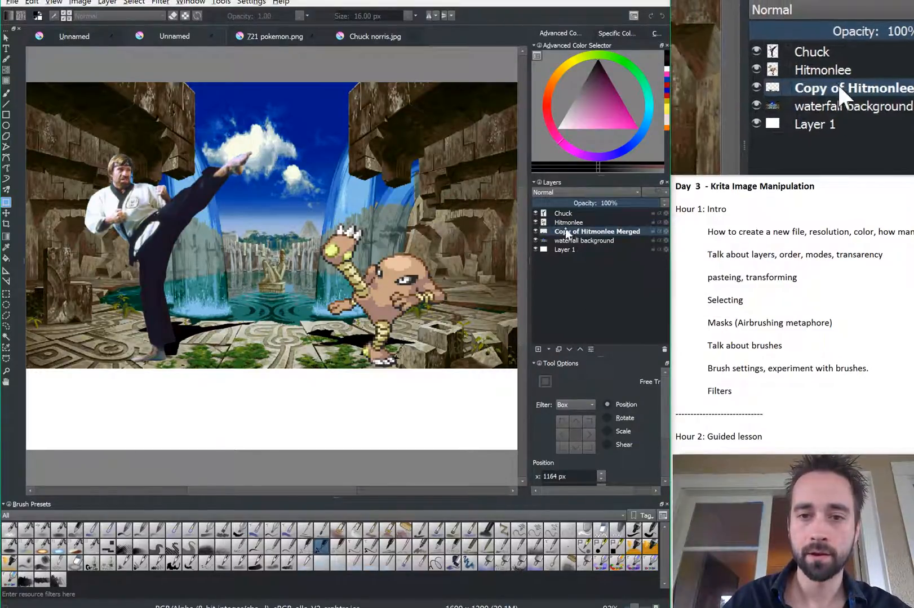
double_click(571, 231)
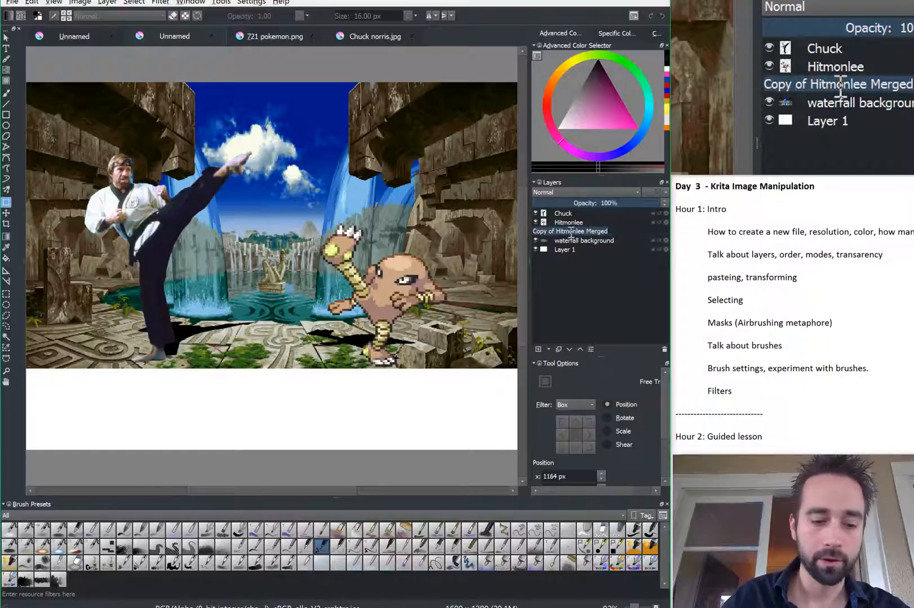
text(Shadow)
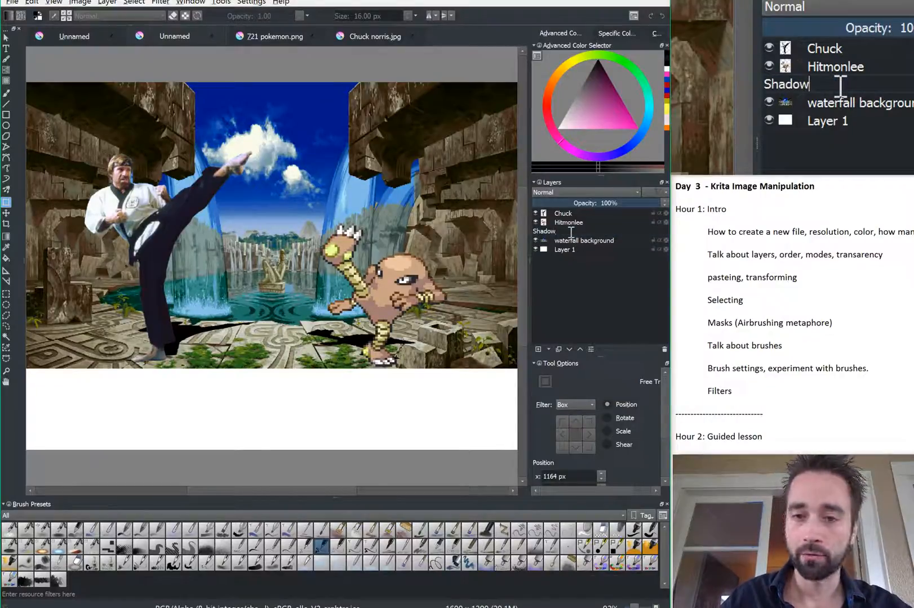
key(Return)
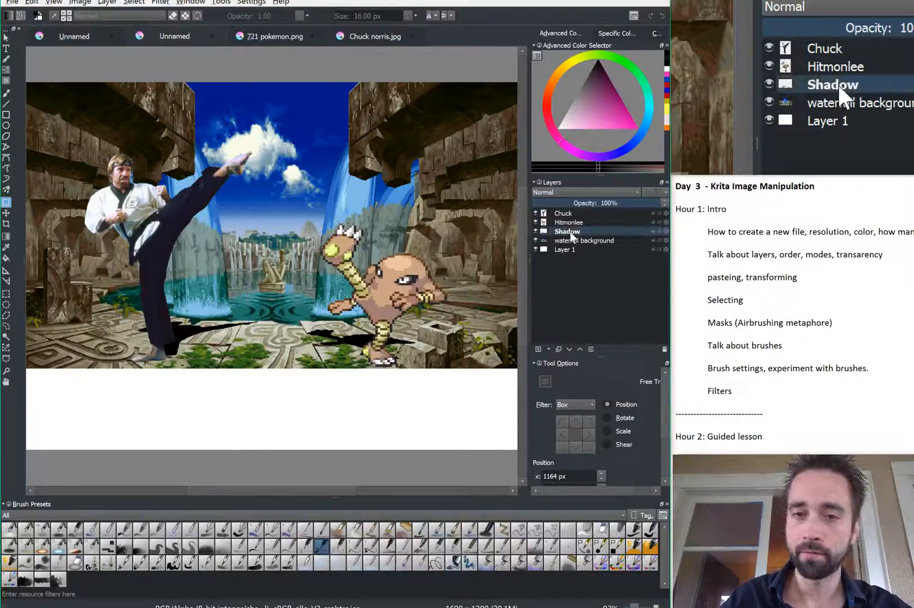
Step: Reduce the Shadow layer's opacity to 69%
click(625, 203)
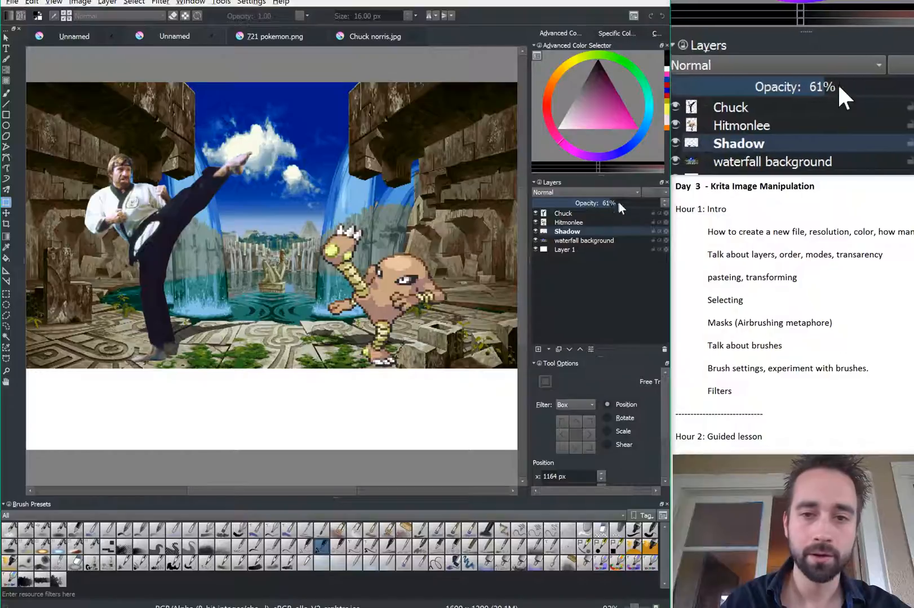
click(622, 204)
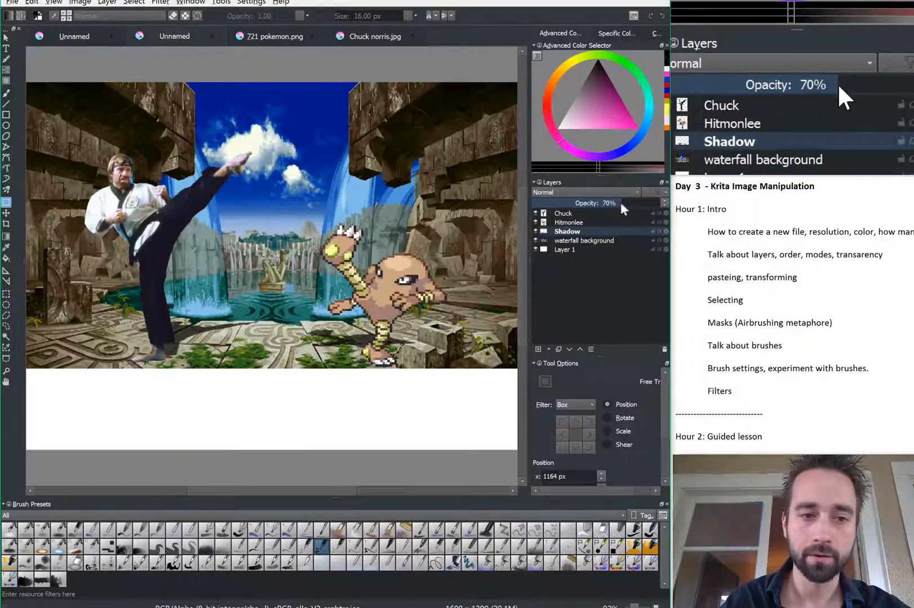
click(620, 203)
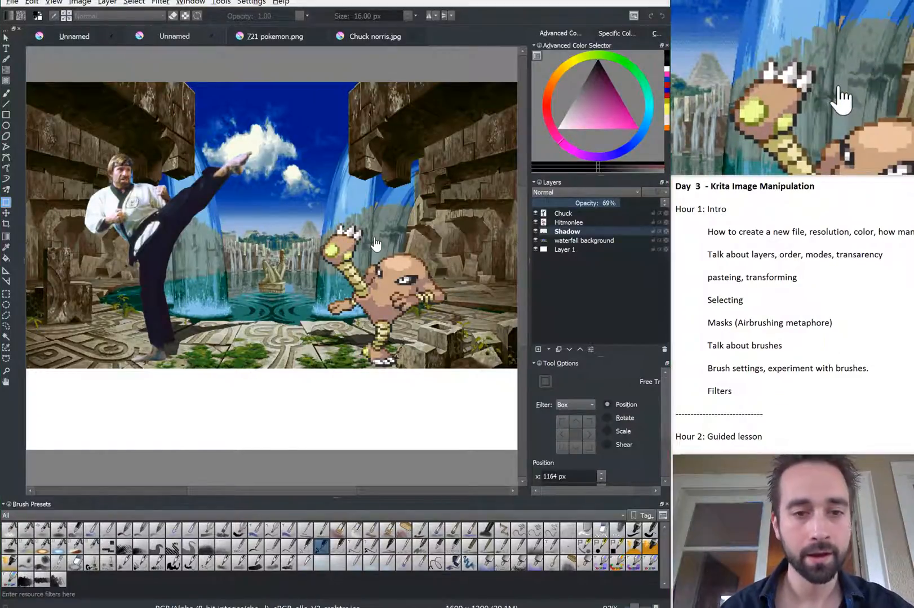
Step: Insert Hitbars.png from the video game backgrounds folder into the composite as a new layer
key(alt+Tab)
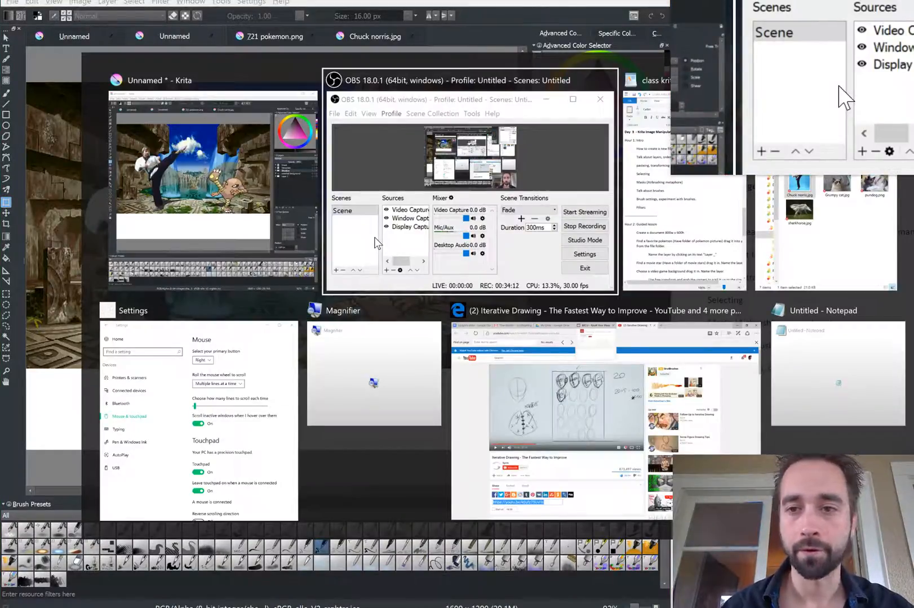
key(Escape)
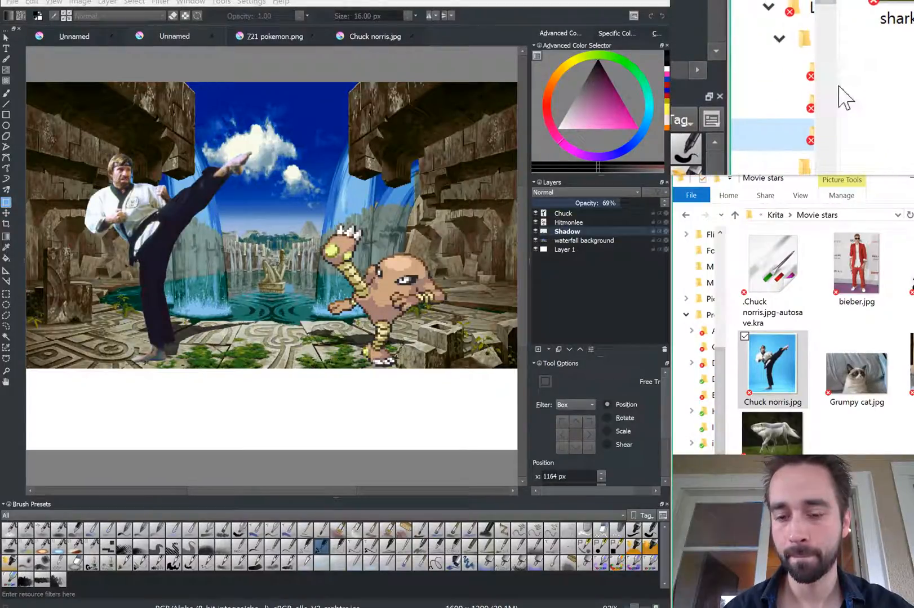
drag(725, 499, 750, 497)
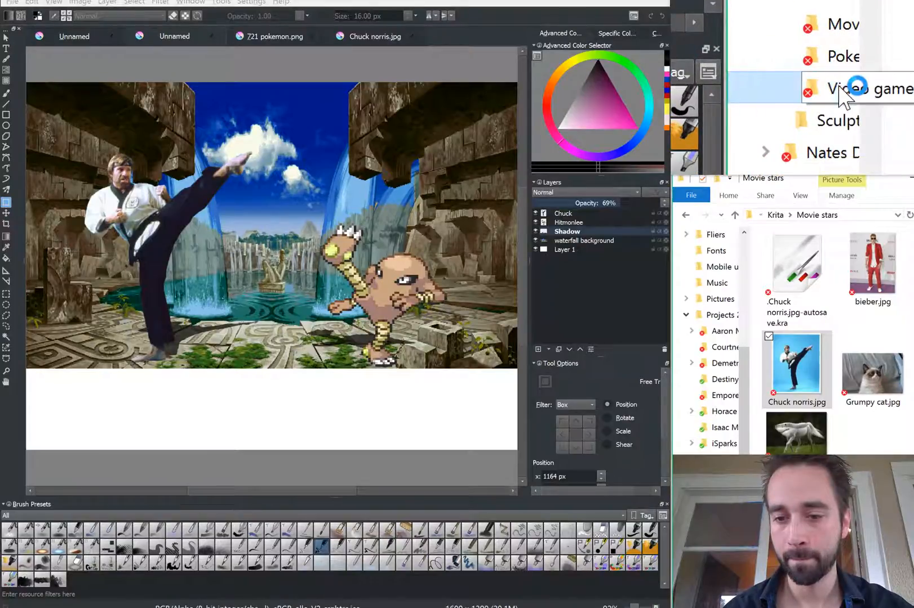
click(728, 523)
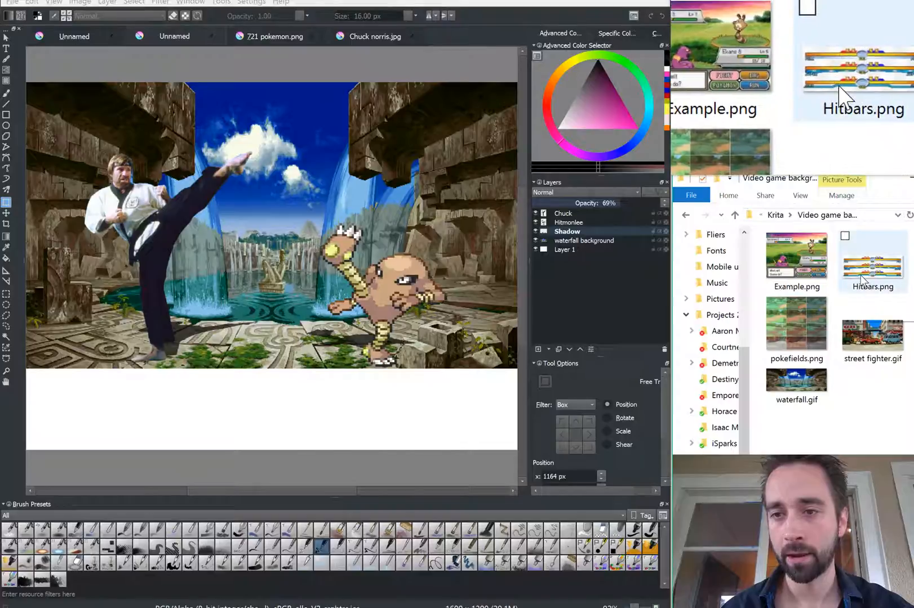
drag(861, 280, 460, 337)
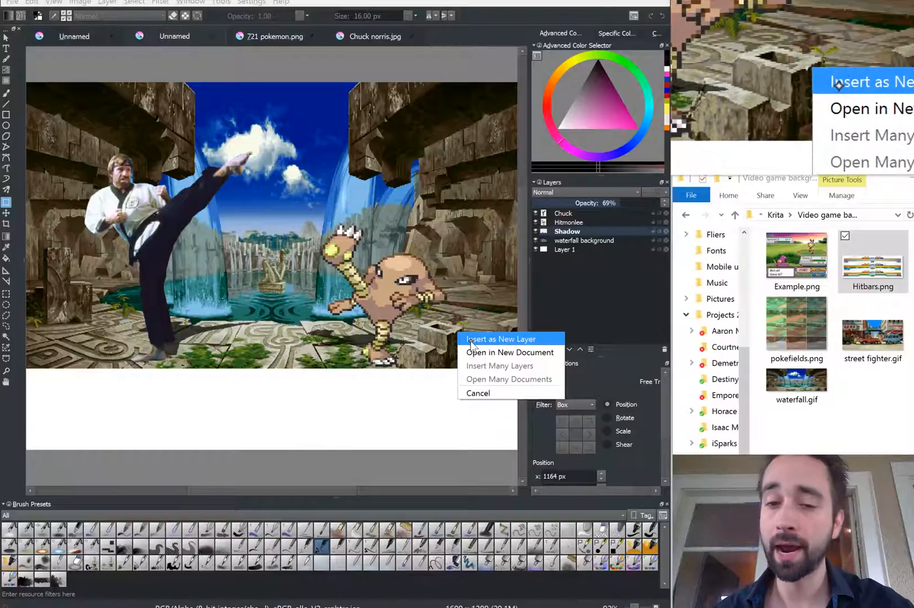
click(477, 338)
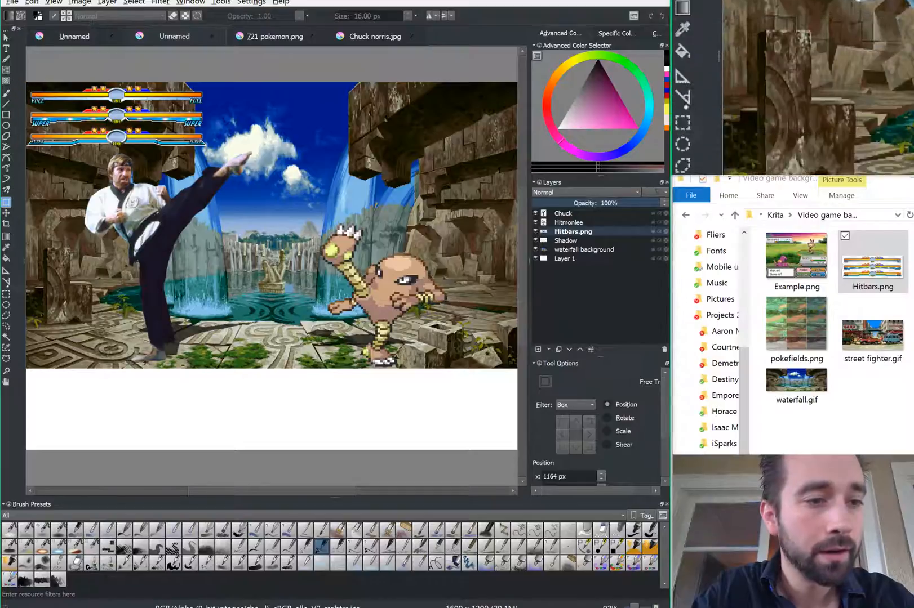
Step: Delete the first and third health bars from the Hitbars.png layer using rectangular selections, keeping only the middle SUPER bar
click(6, 294)
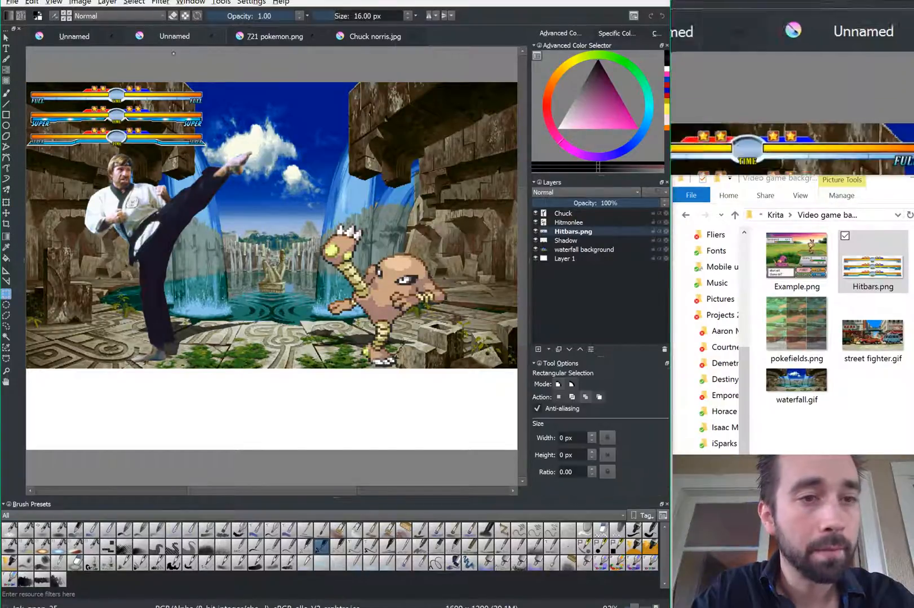
drag(209, 74, 29, 104)
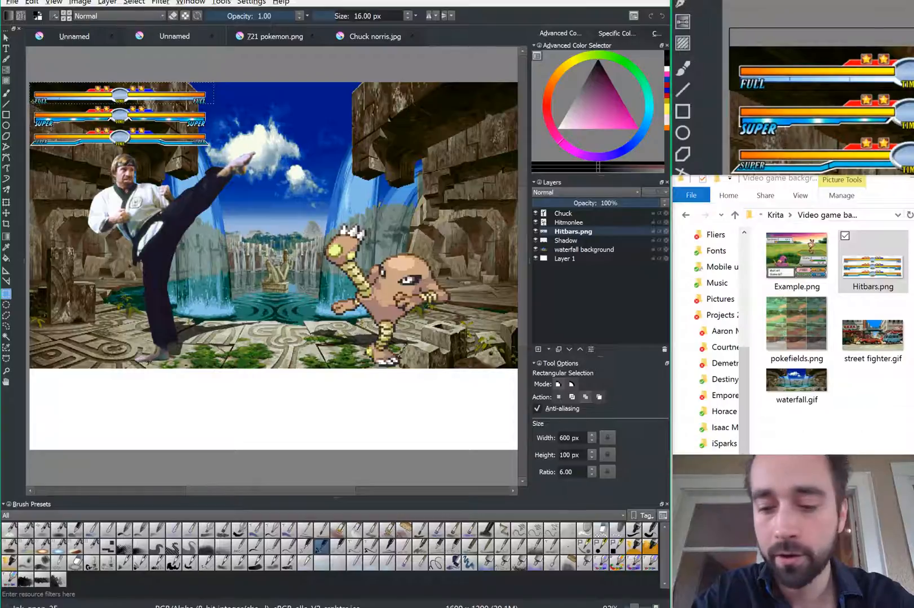
key(Delete)
mouse_move(223, 170)
mouse_down()
mouse_move(121, 142)
mouse_move(26, 131)
mouse_up()
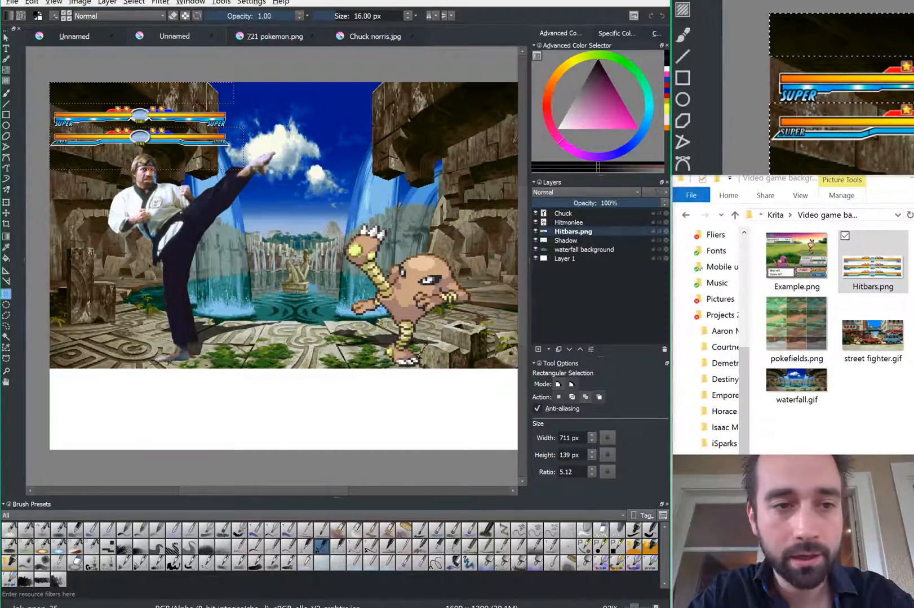
key(Delete)
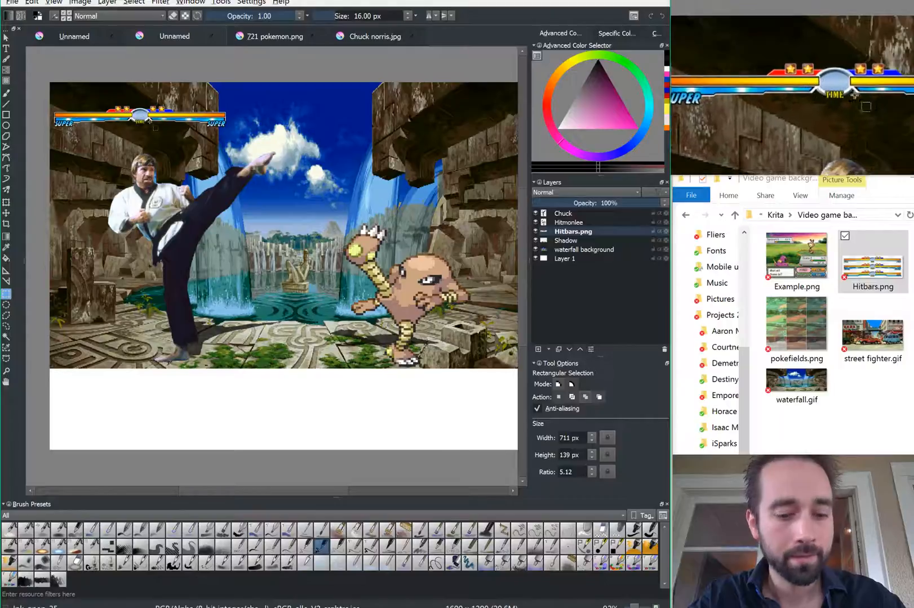
Step: Scale the remaining health bar up to nearly the stage's full width, centre it above the fighters, and apply the transform
key(ctrl+t)
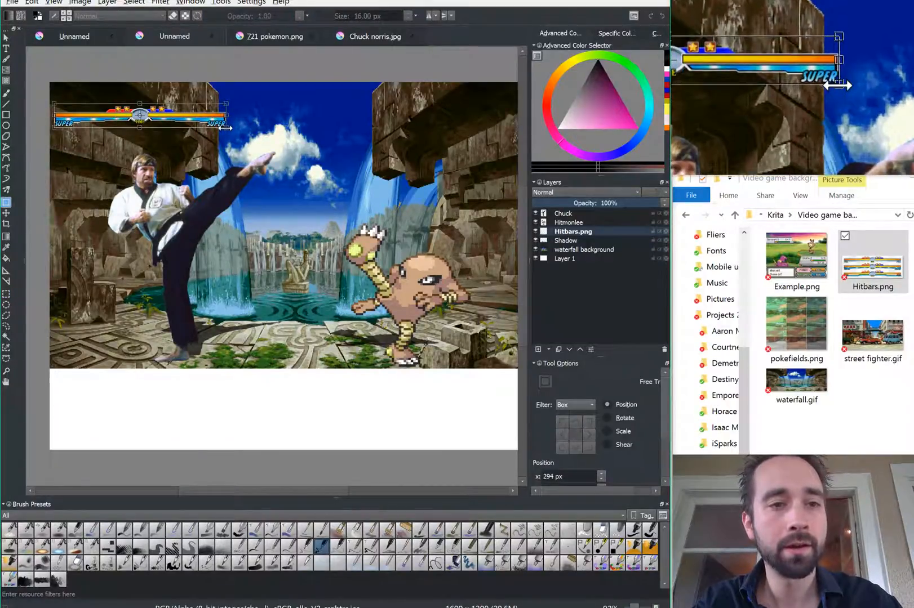
drag(226, 128, 504, 165)
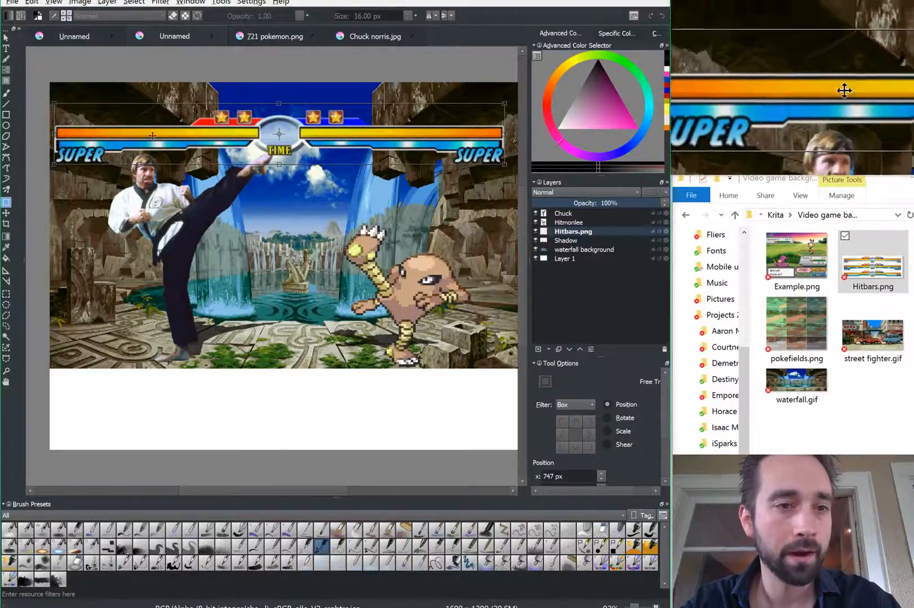
drag(149, 134, 158, 130)
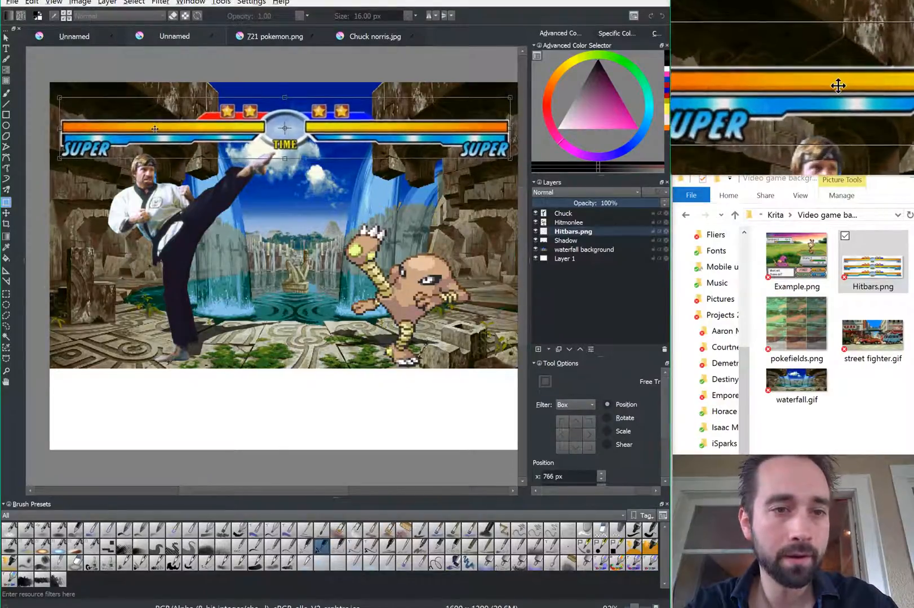
drag(150, 134, 154, 131)
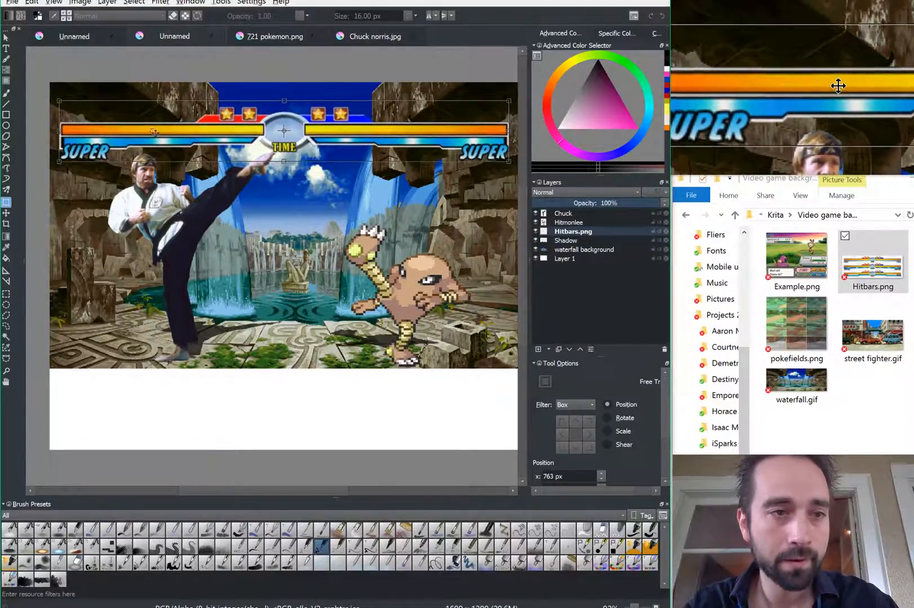
drag(289, 276, 268, 271)
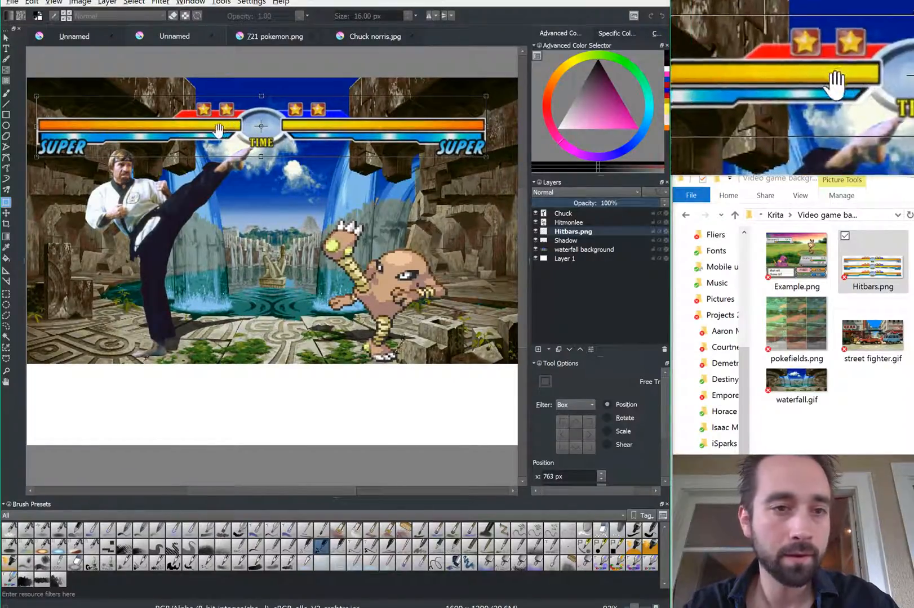
drag(196, 129, 196, 137)
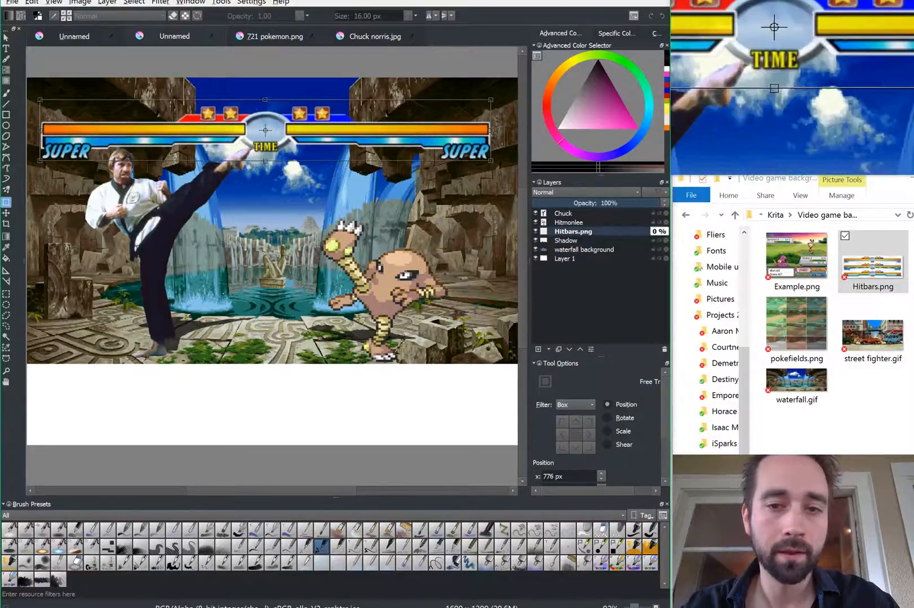
key(Return)
Step: Move the Hitbars.png layer slightly up so the bar sits higher above the fighters
drag(563, 232, 562, 239)
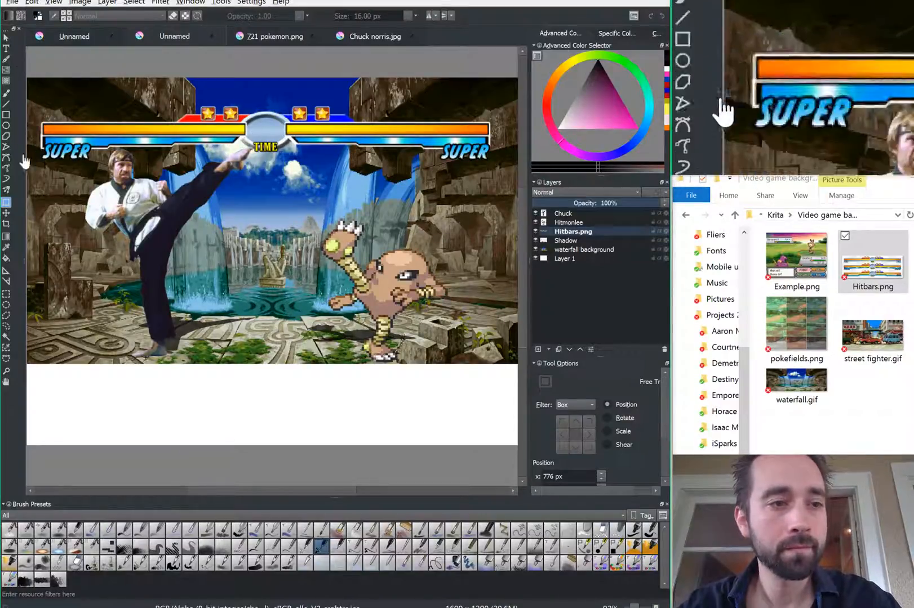
click(6, 213)
drag(204, 133, 200, 125)
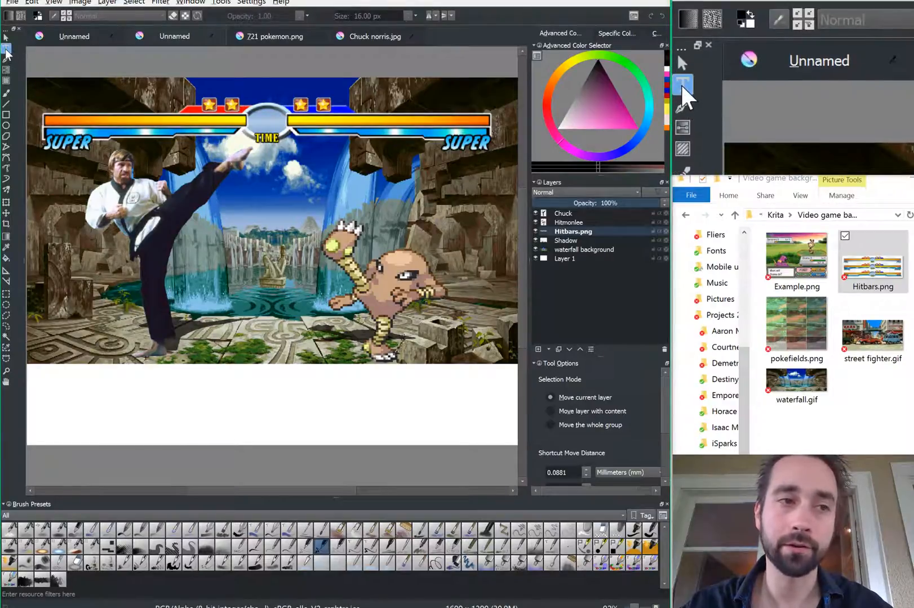
Step: Add the artistic text "Chuck Norris" above the left half of the health bar, replacing the placeholder wording
click(6, 49)
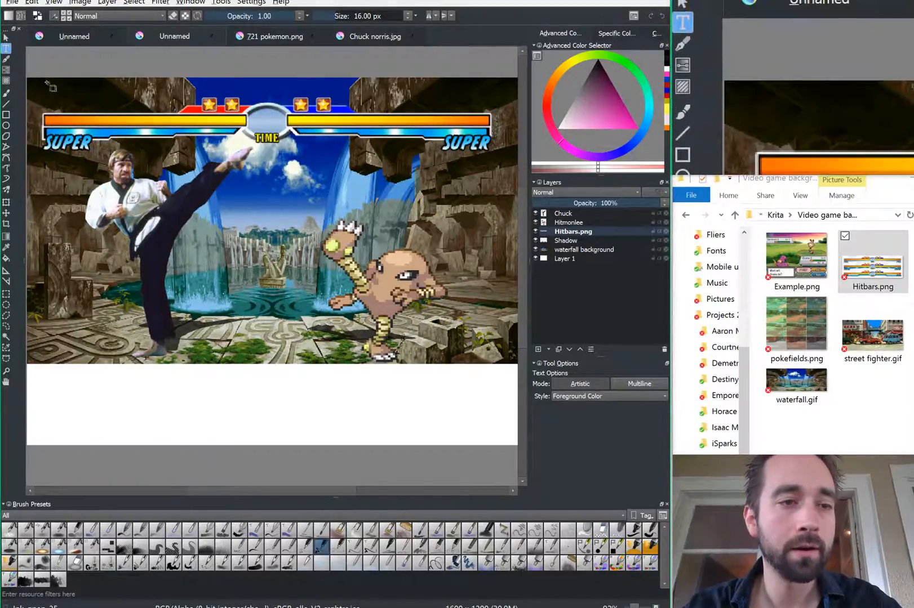
click(181, 105)
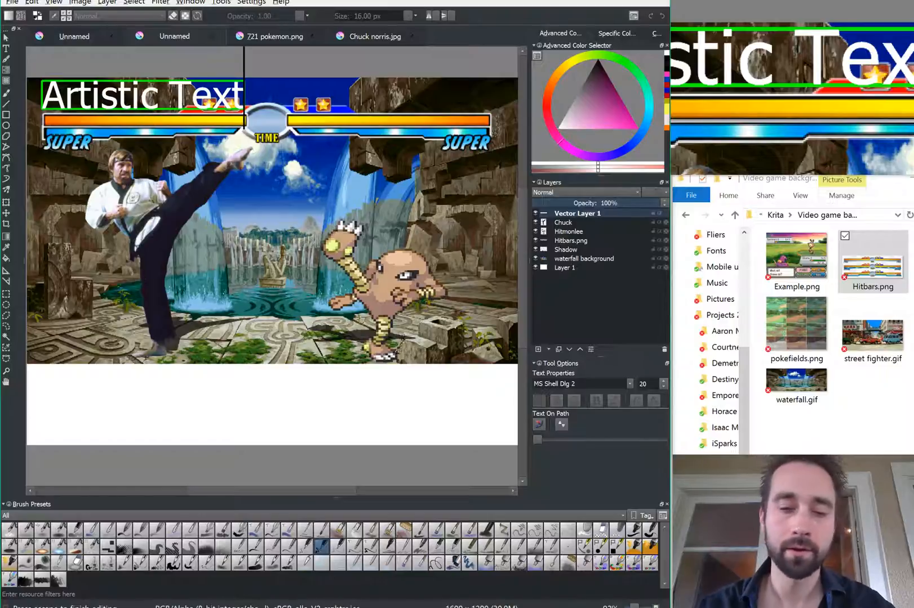
key(BackSpace)
key(BackSpace)
key(BackSpace)
key(BackSpace)
key(BackSpace)
key(BackSpace)
key(BackSpace)
key(BackSpace)
key(BackSpace)
key(BackSpace)
key(BackSpace)
key(BackSpace)
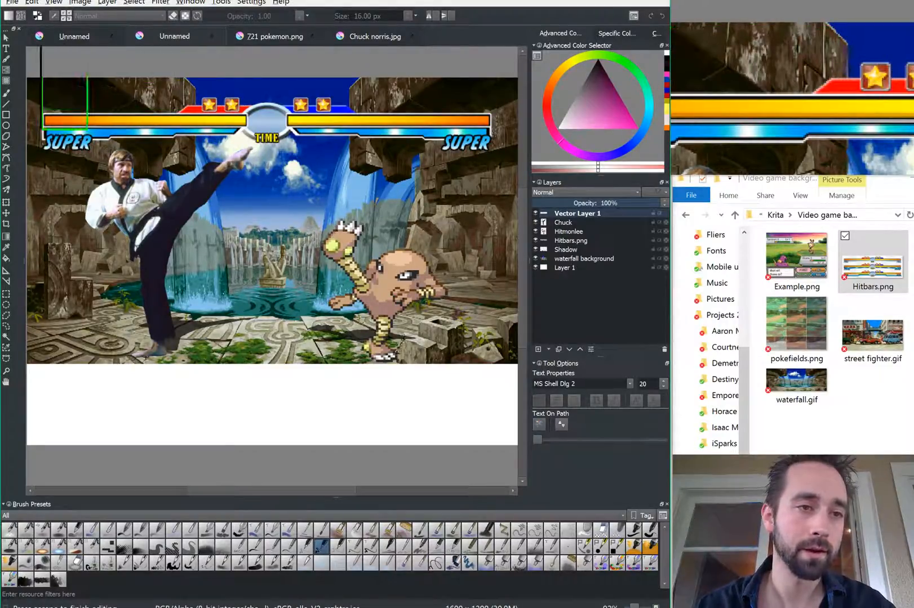
text(Chuc)
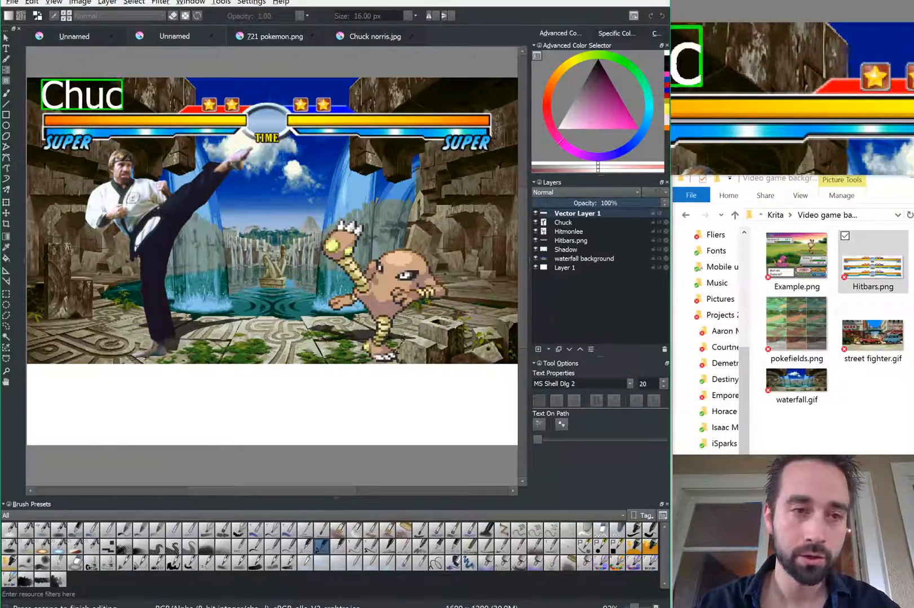
text(k Norris)
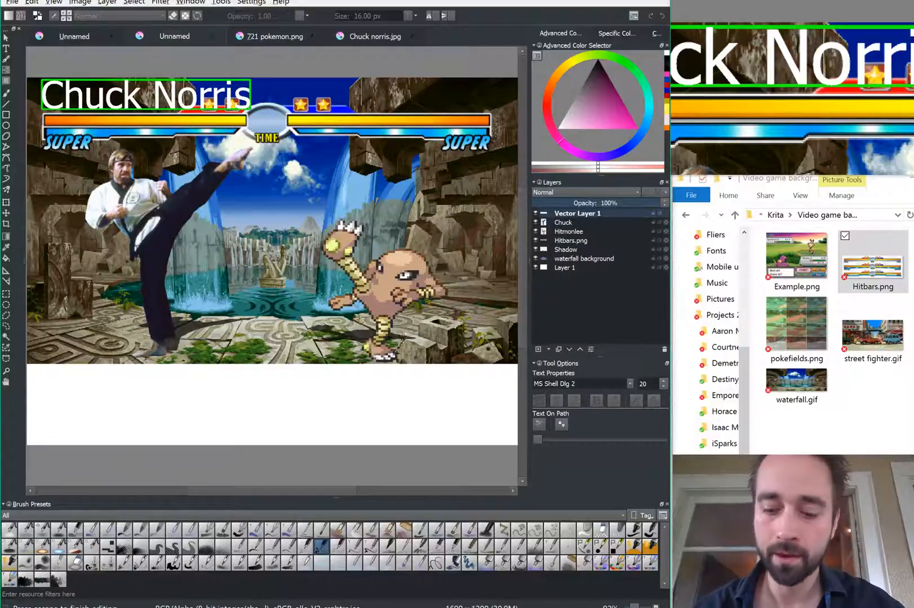
Step: Change the font of the whole Chuck Norris text to MS Serif
key(shift+Left)
key(shift+Left)
key(shift+Left)
key(shift+Left)
key(shift+Left)
key(shift+Left)
key(shift+Left)
key(shift+Left)
key(shift+Left)
key(shift+Left)
key(shift+Left)
key(shift+Left)
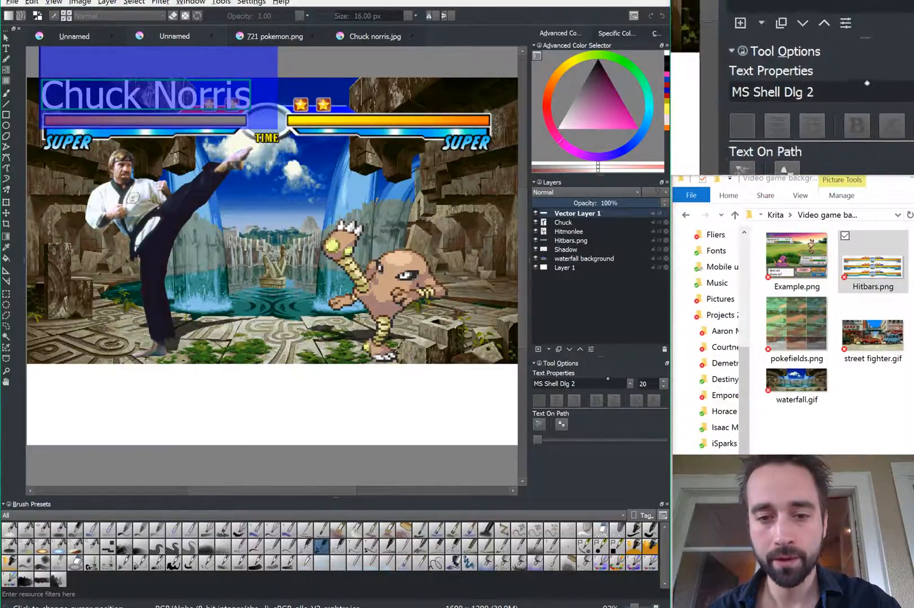
click(630, 384)
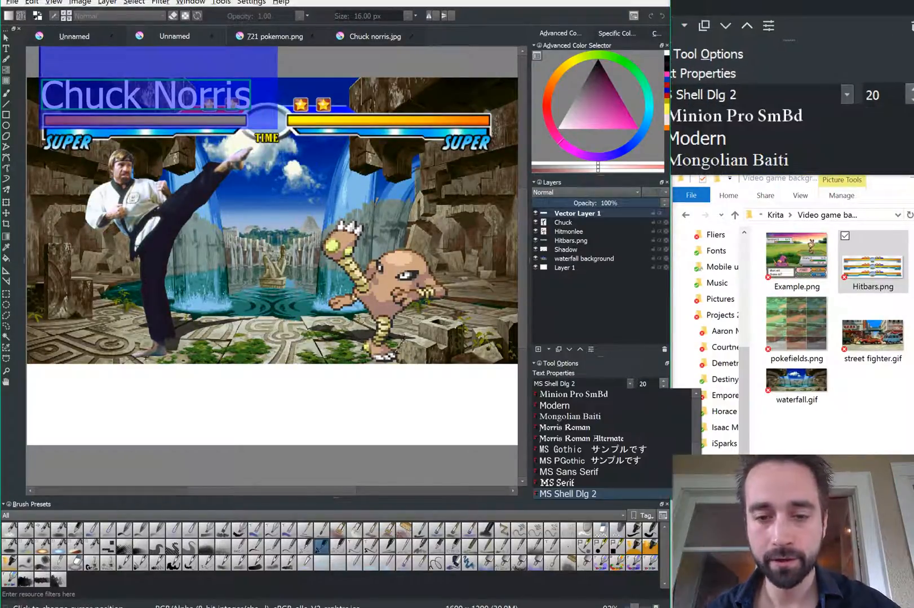
click(558, 484)
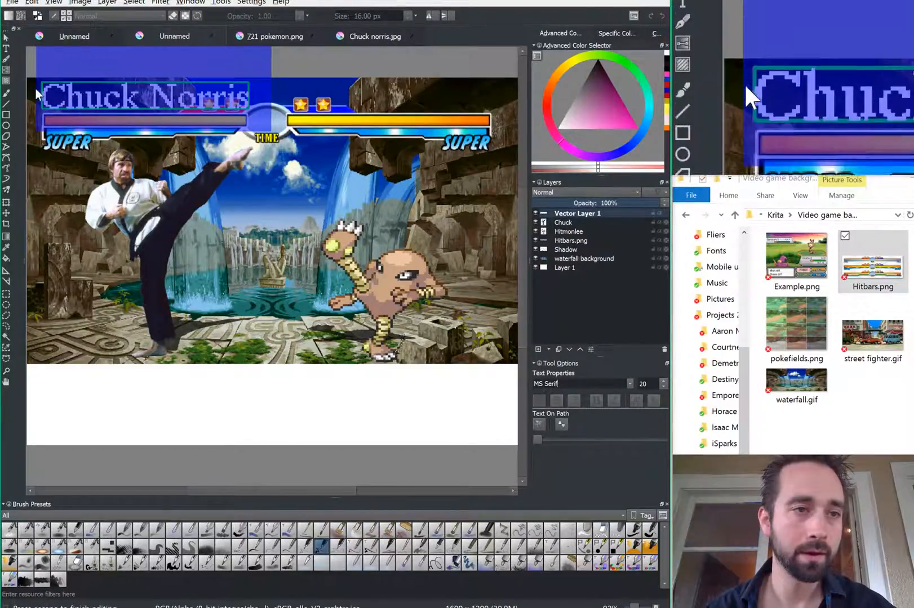
click(6, 38)
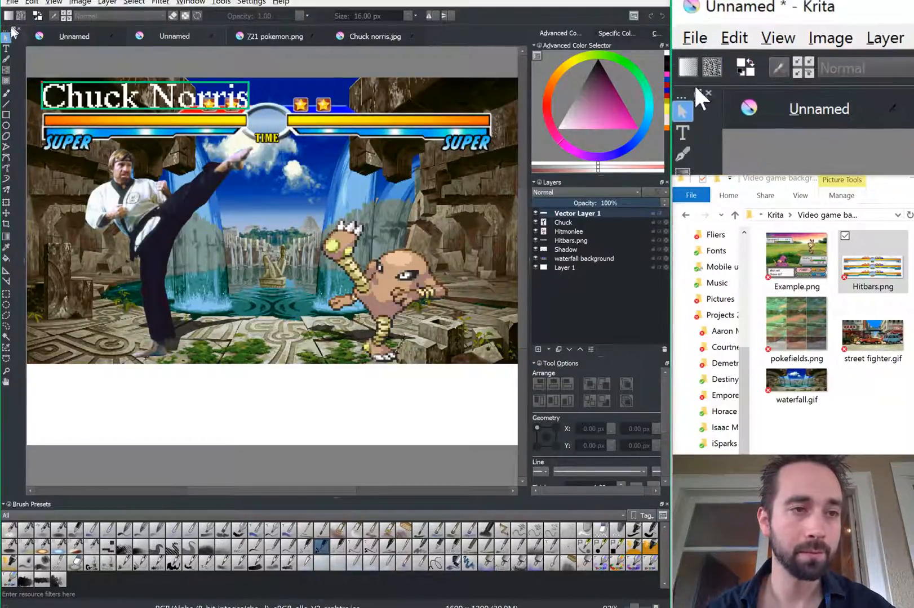
Step: Add the artistic text "Hitmonlee" above the right half of the health bar, replacing the placeholder wording
click(12, 50)
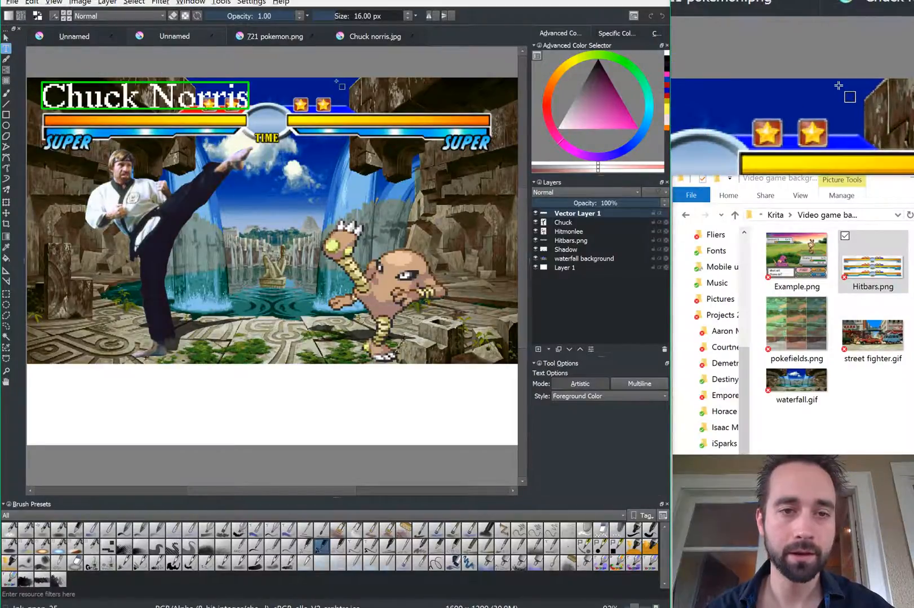
drag(337, 83, 494, 117)
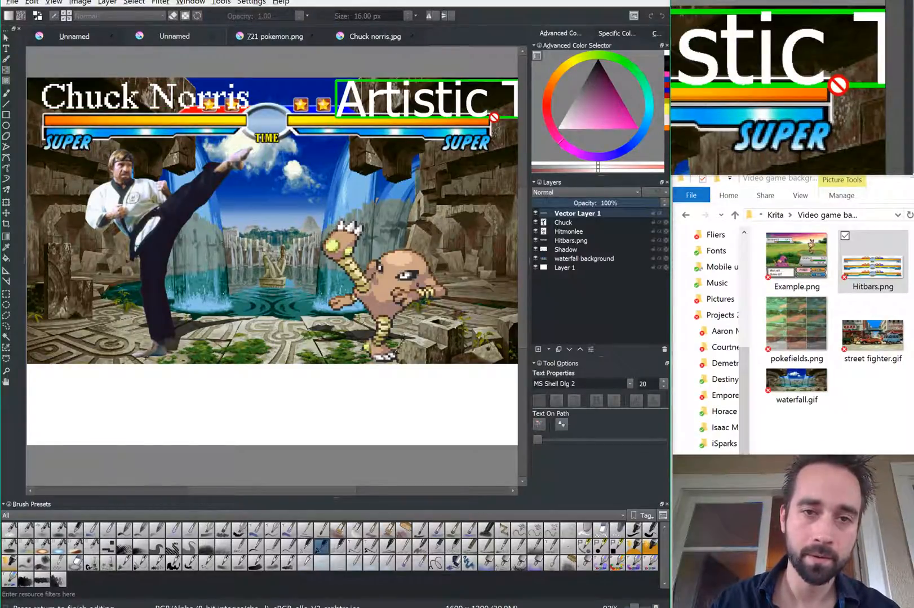
key(BackSpace)
key(BackSpace)
key(BackSpace)
key(BackSpace)
key(BackSpace)
key(BackSpace)
key(BackSpace)
key(BackSpace)
key(BackSpace)
key(BackSpace)
key(BackSpace)
key(BackSpace)
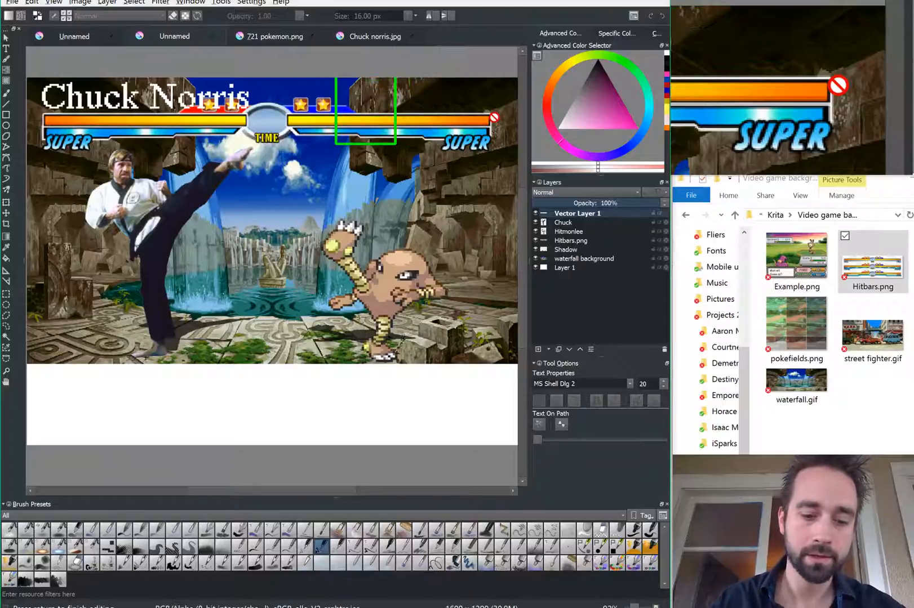
text(Hitm)
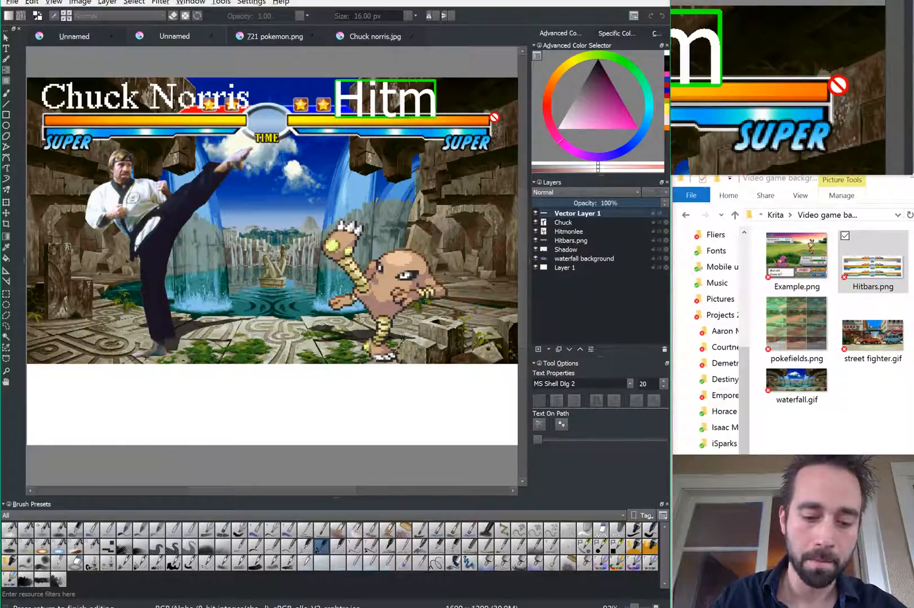
text(onle)
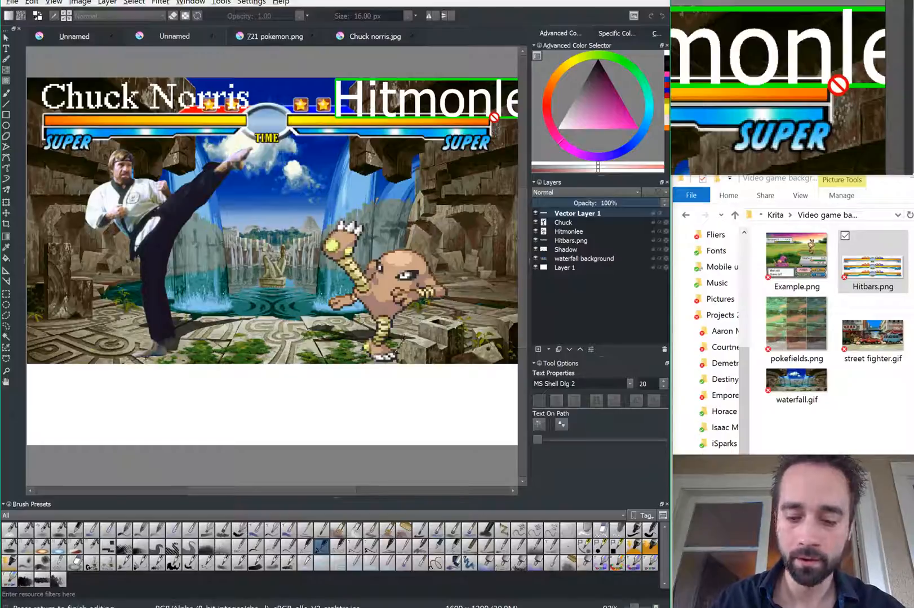
Step: Change the font of the whole Hitmonlee text to MS Serif
key(ctrl+a)
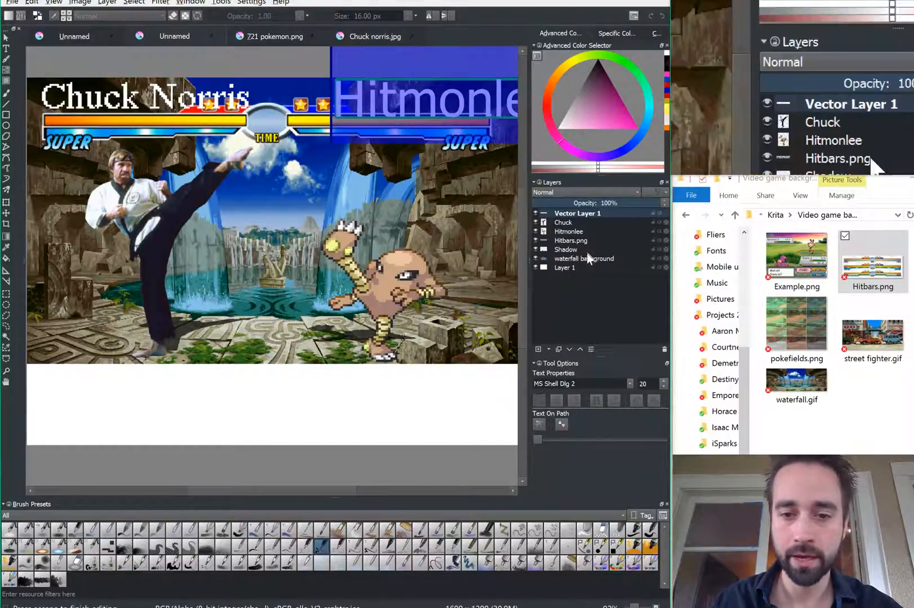
click(629, 384)
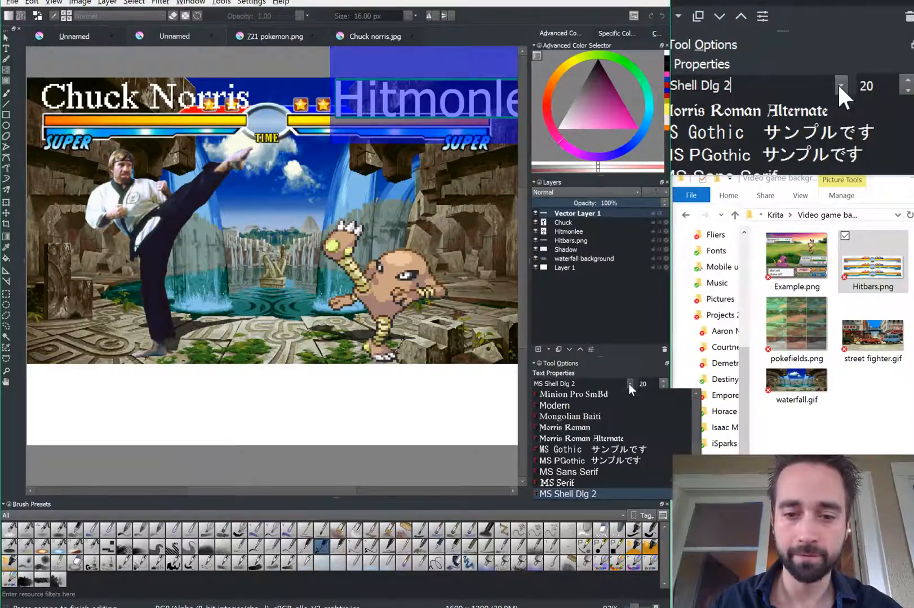
click(569, 481)
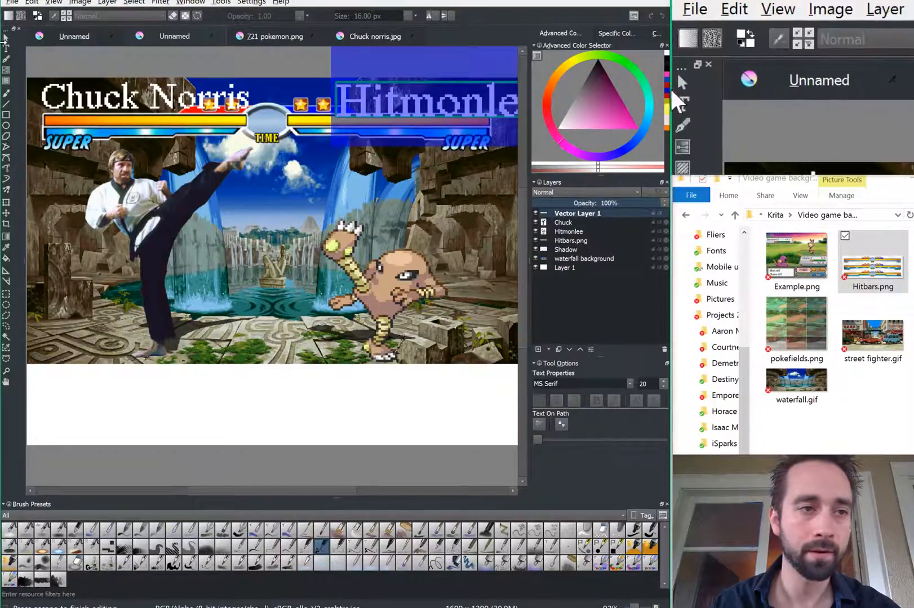
Step: Scale down the Hitmonlee and Chuck Norris texts so each fits above its own side of the health bar beside the stars
click(6, 40)
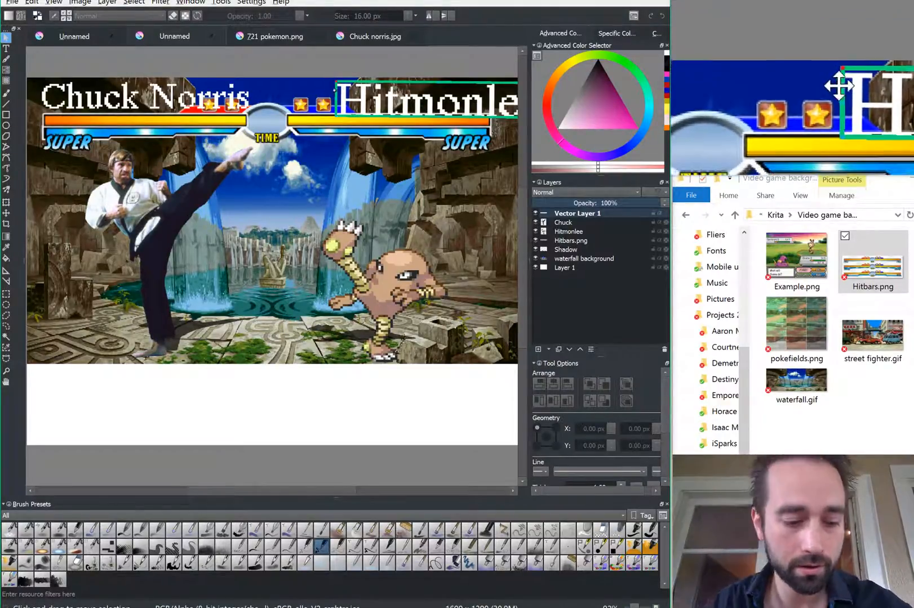
click(326, 84)
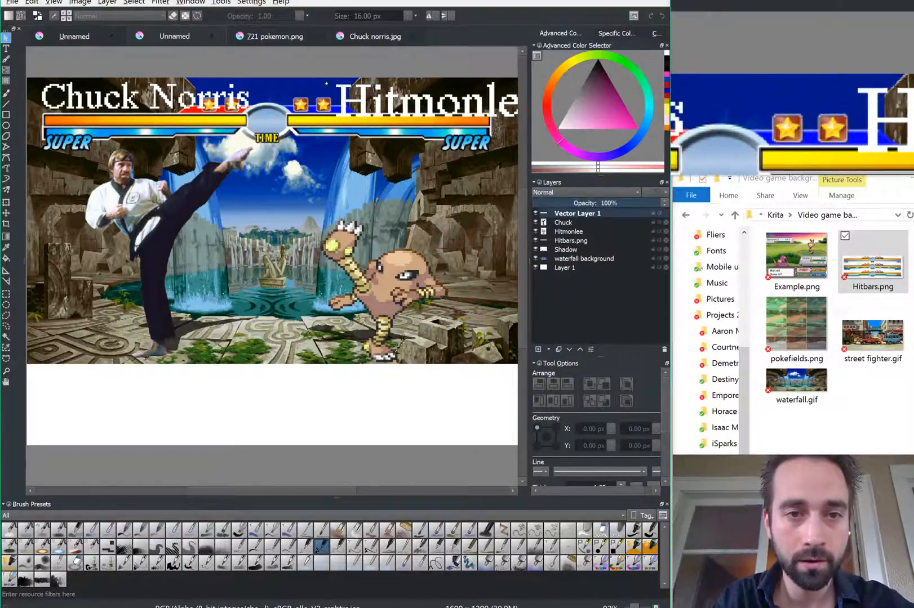
click(334, 84)
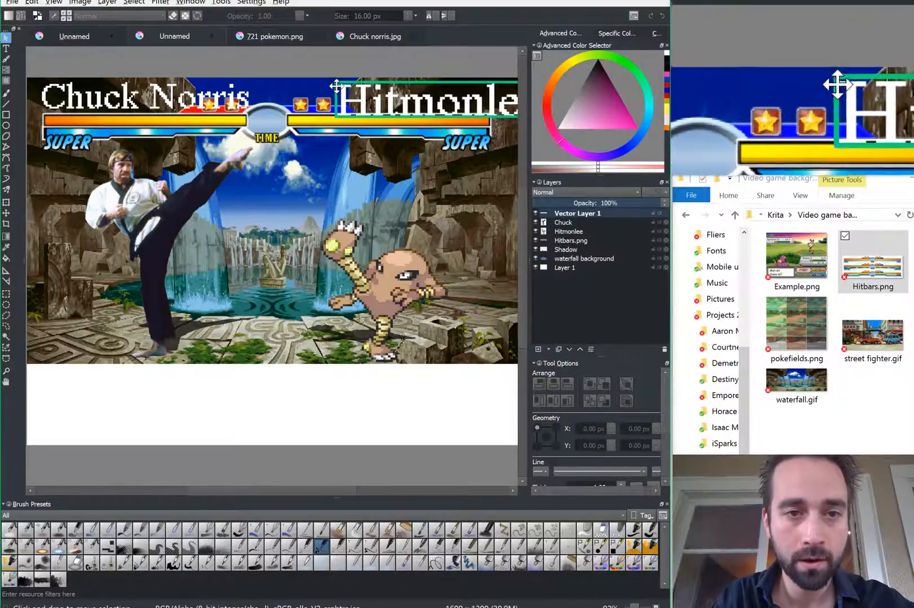
mouse_move(334, 81)
mouse_down()
mouse_move(433, 101)
mouse_move(393, 98)
mouse_move(406, 100)
mouse_up()
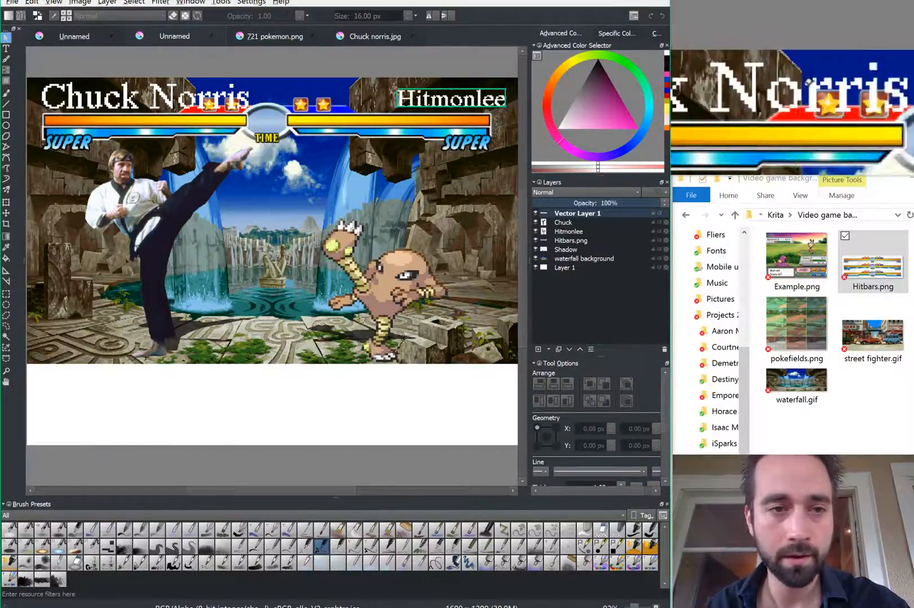
click(183, 94)
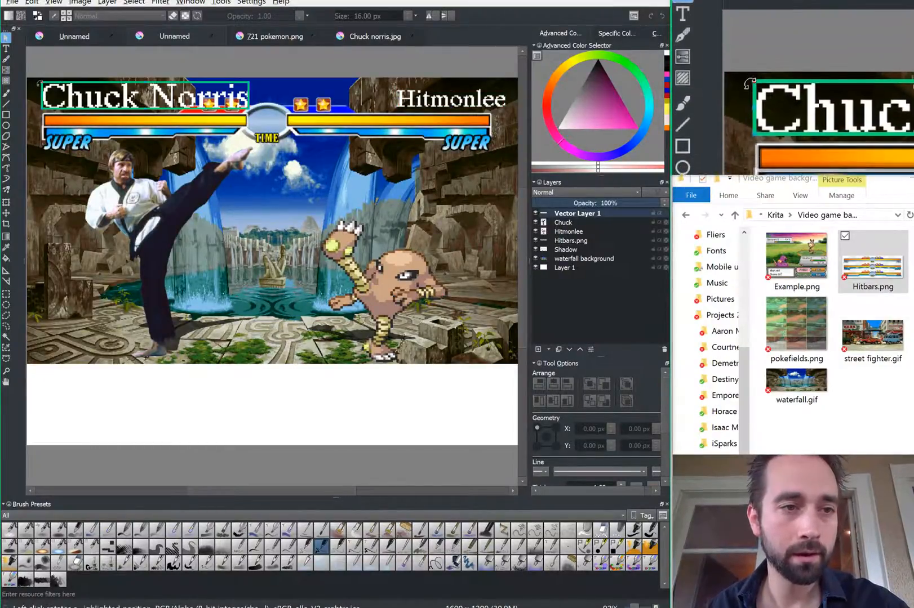
mouse_move(39, 82)
mouse_down()
mouse_move(100, 89)
mouse_move(50, 100)
mouse_up()
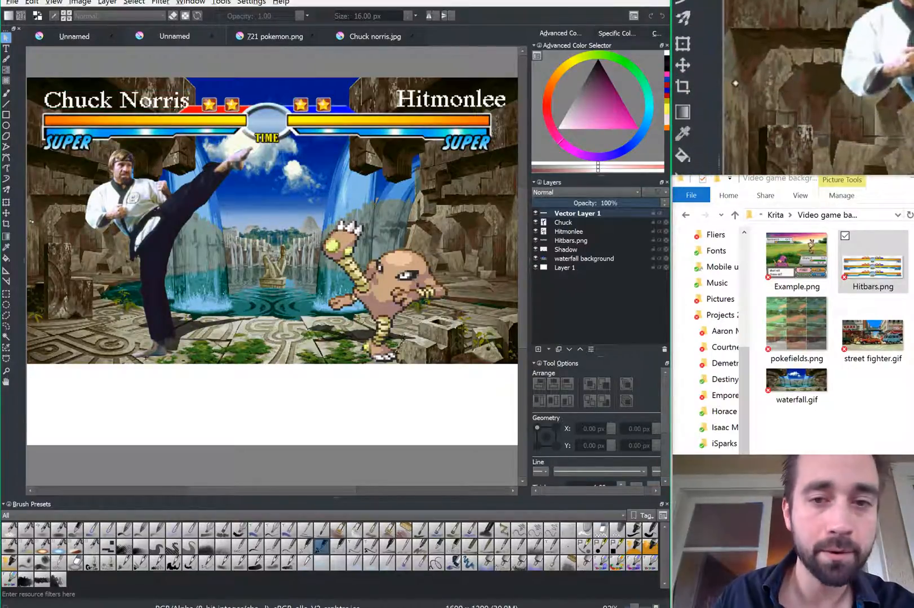
Step: Crop the image to the waterfall stage, 1600 px wide by 934 px high, removing the white strip beneath it
key(minus)
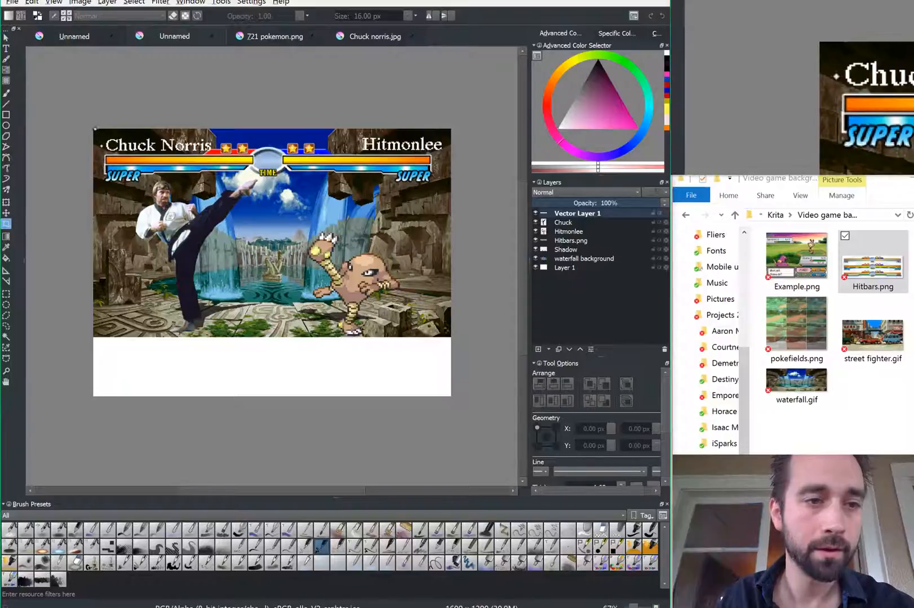
click(6, 224)
drag(93, 129, 453, 338)
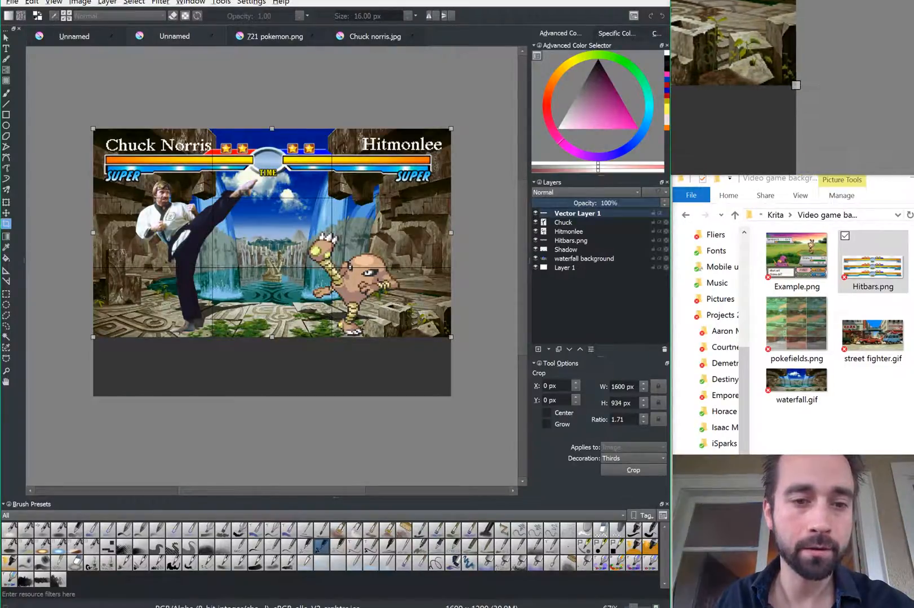
key(Return)
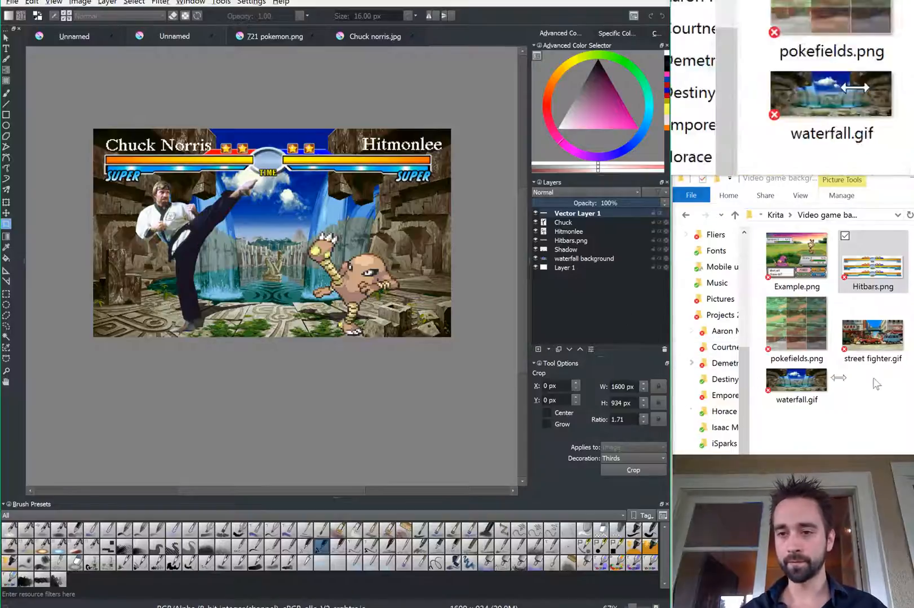
key(alt+Tab)
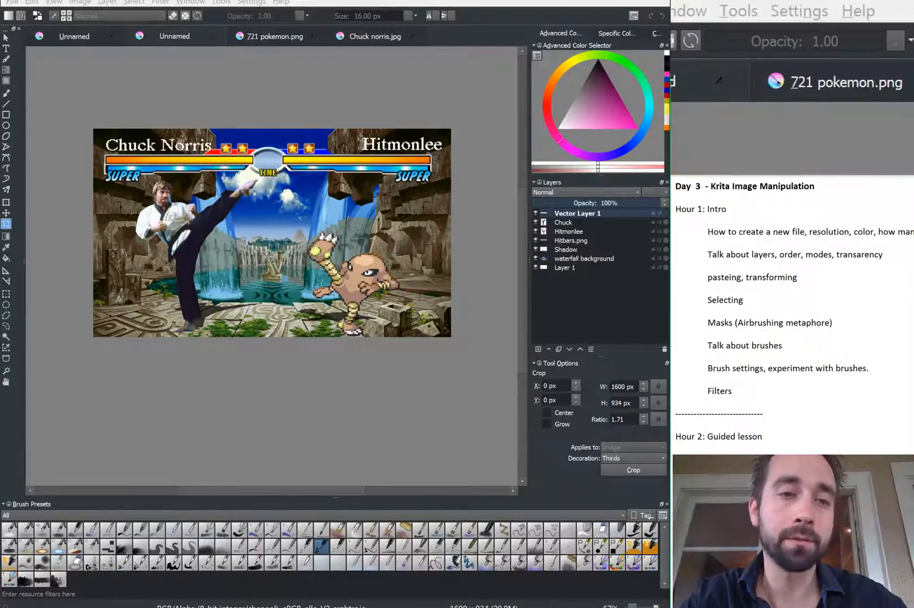
drag(260, 61, 340, 349)
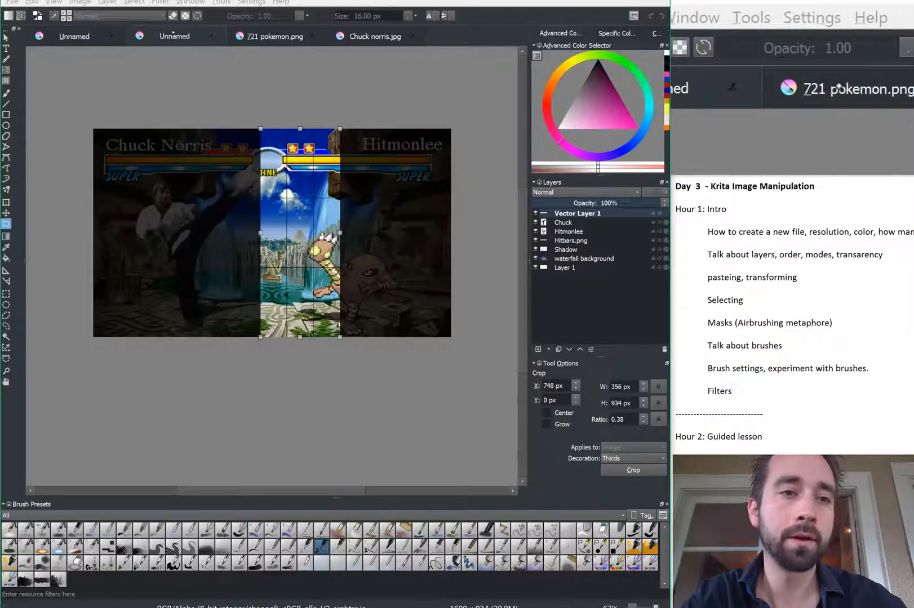
click(264, 35)
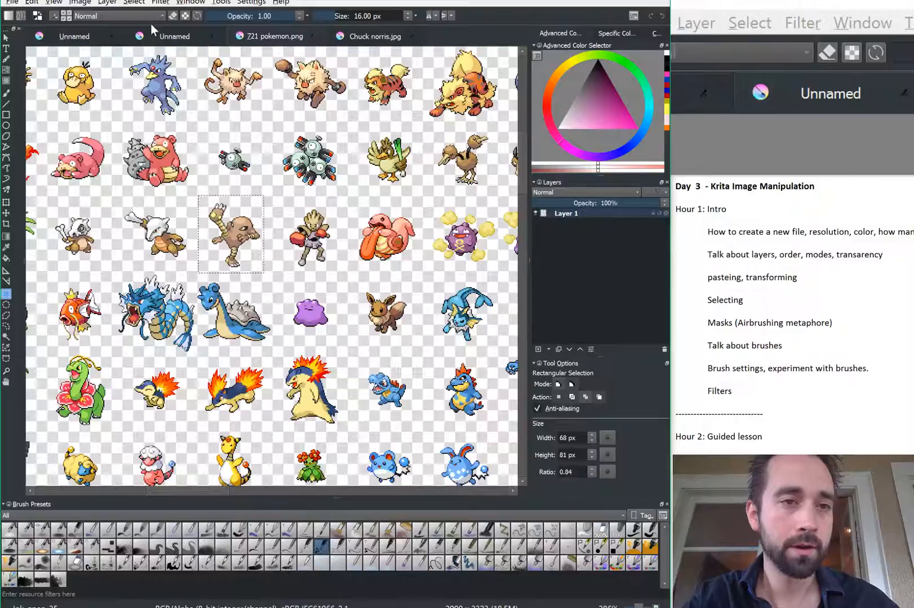
click(160, 36)
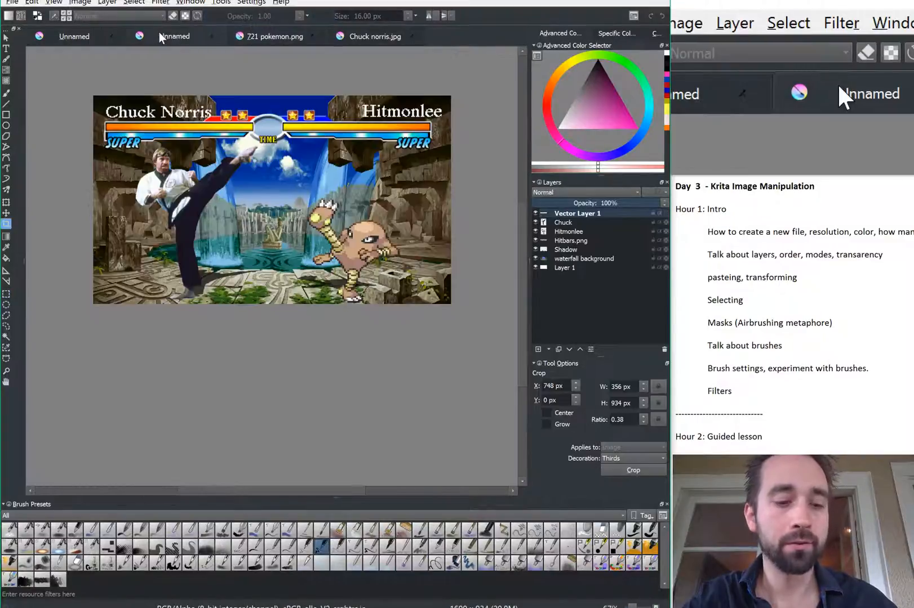
key(alt+Tab)
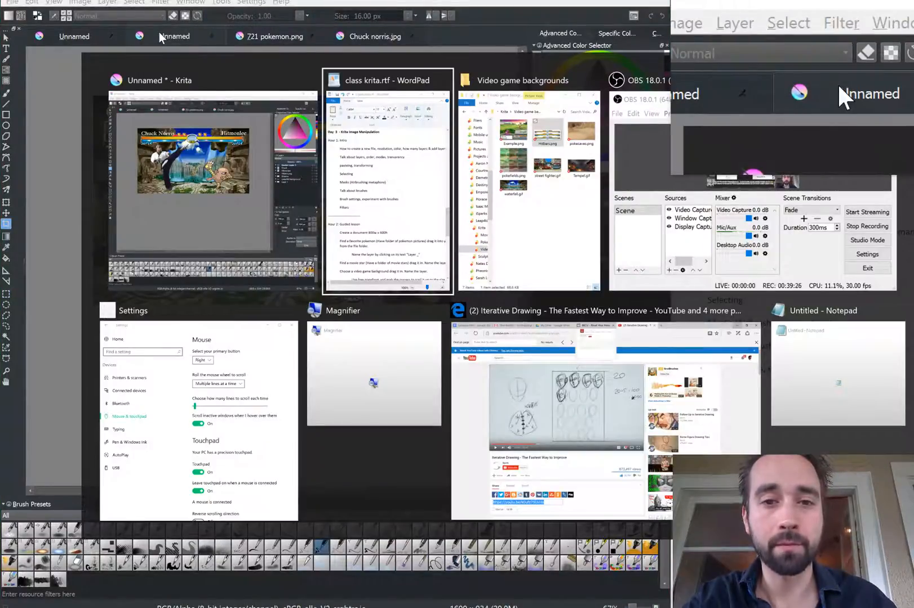
key(alt+Tab)
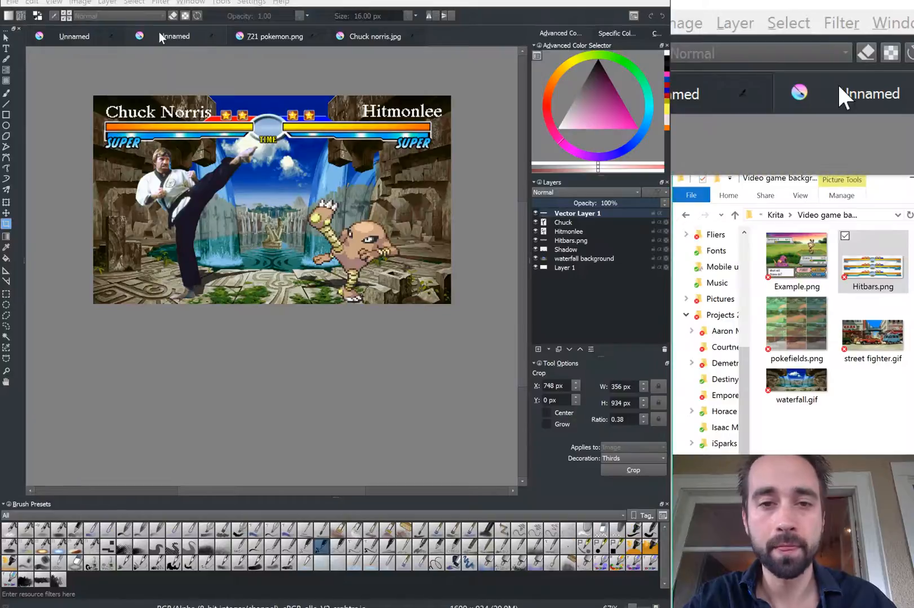
key(alt+Tab)
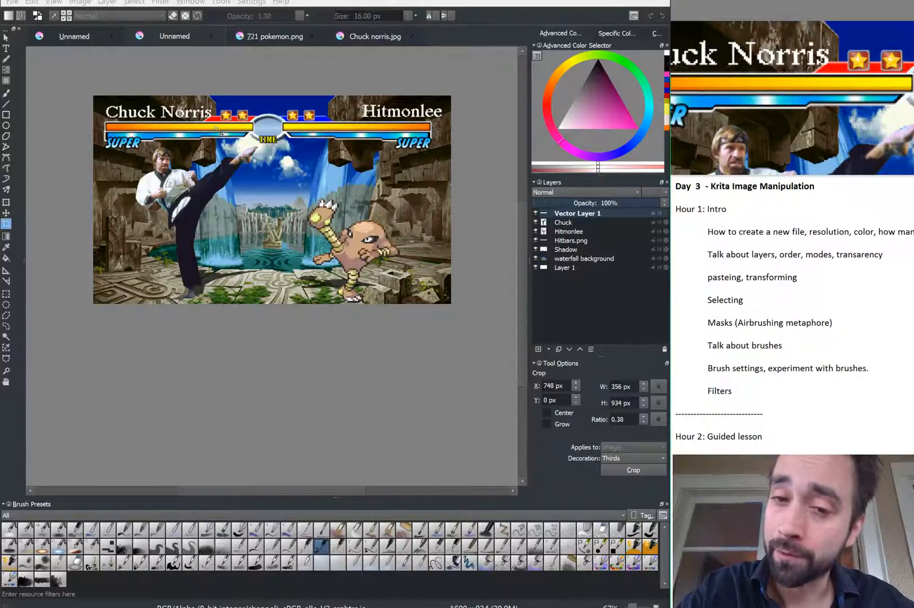
Step: Try flattening the whole image into a single layer and undo the flattening
click(100, 2)
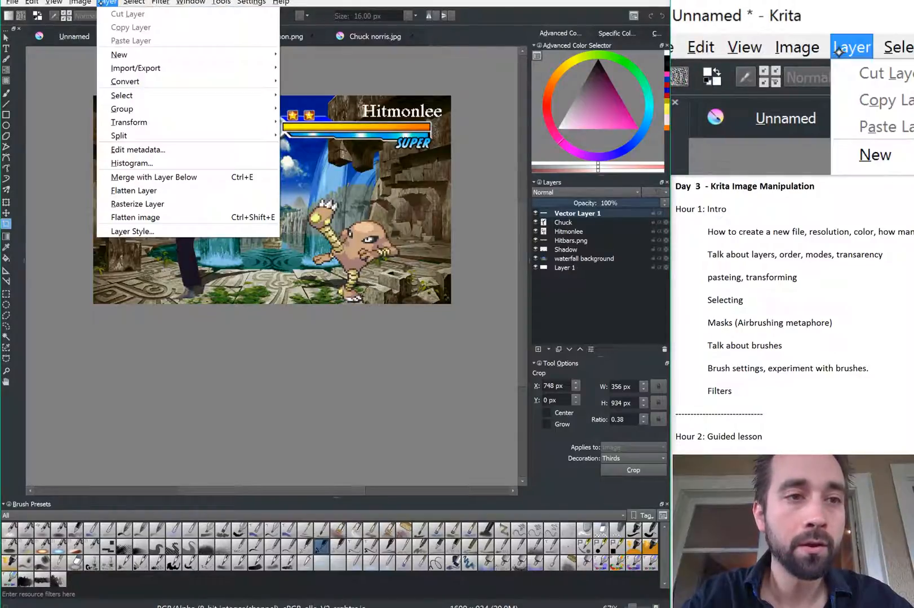
click(116, 217)
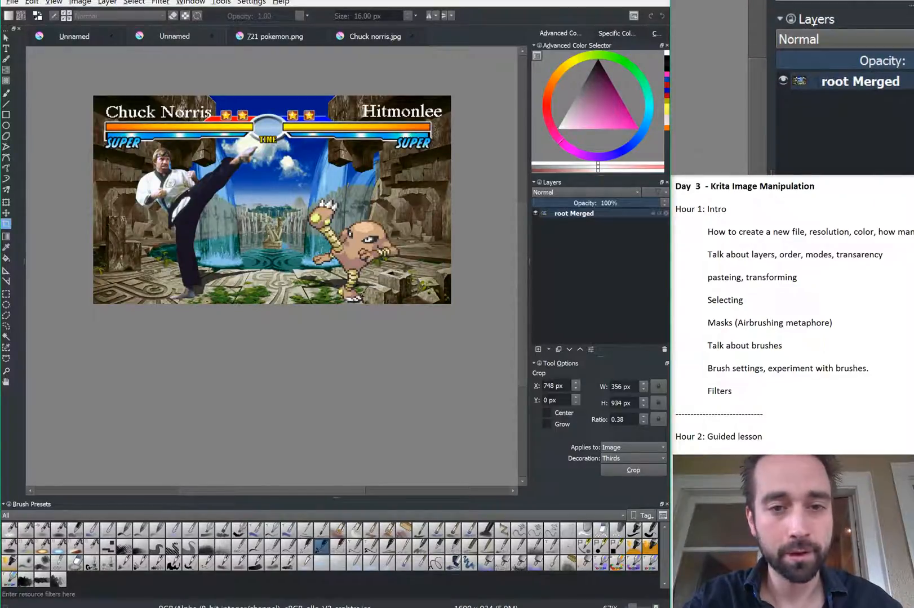
key(ctrl+z)
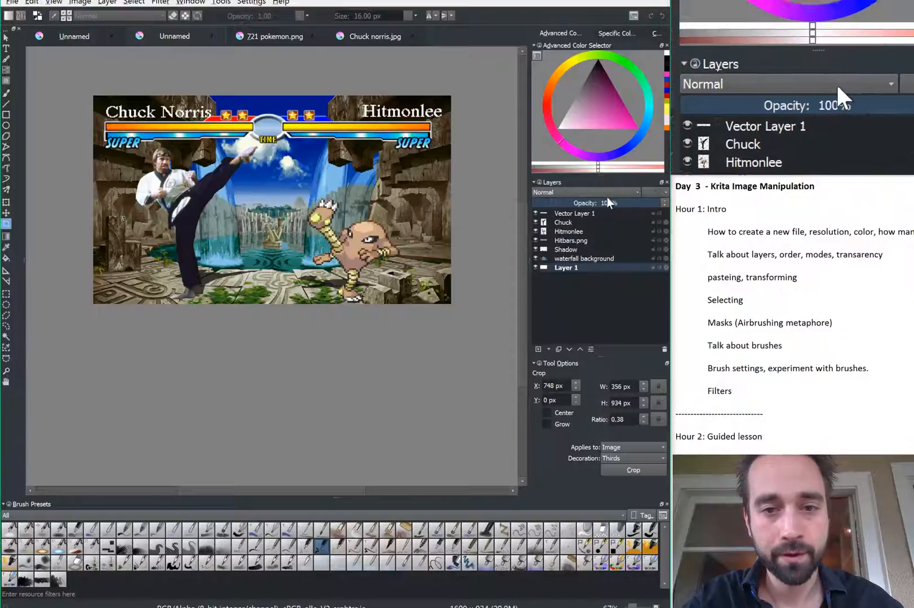
Step: Activate the Chuck layer and compare the pixel sizes of Hitmonlee and the waterfall background up close
click(558, 224)
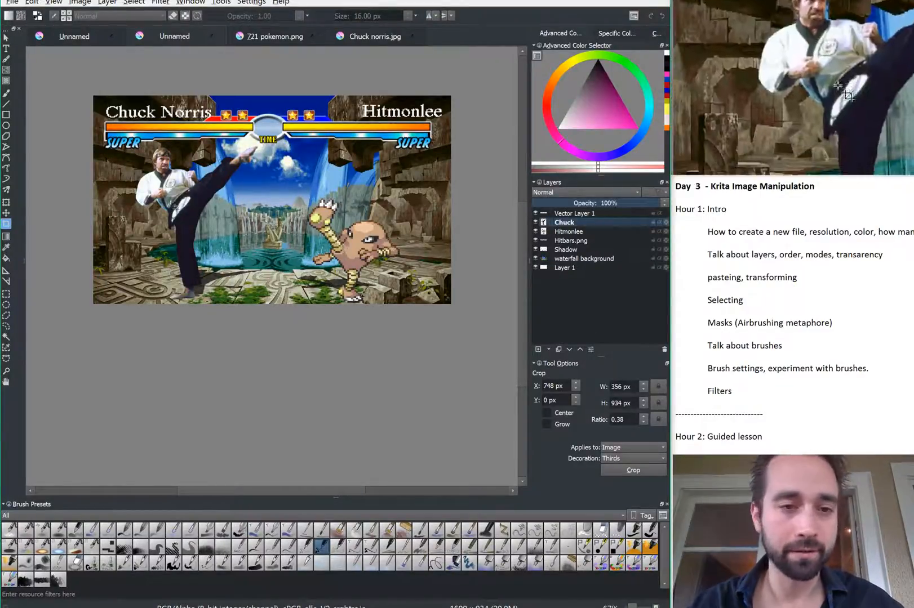
scroll(175, 207, up, 1)
scroll(179, 195, up, 1)
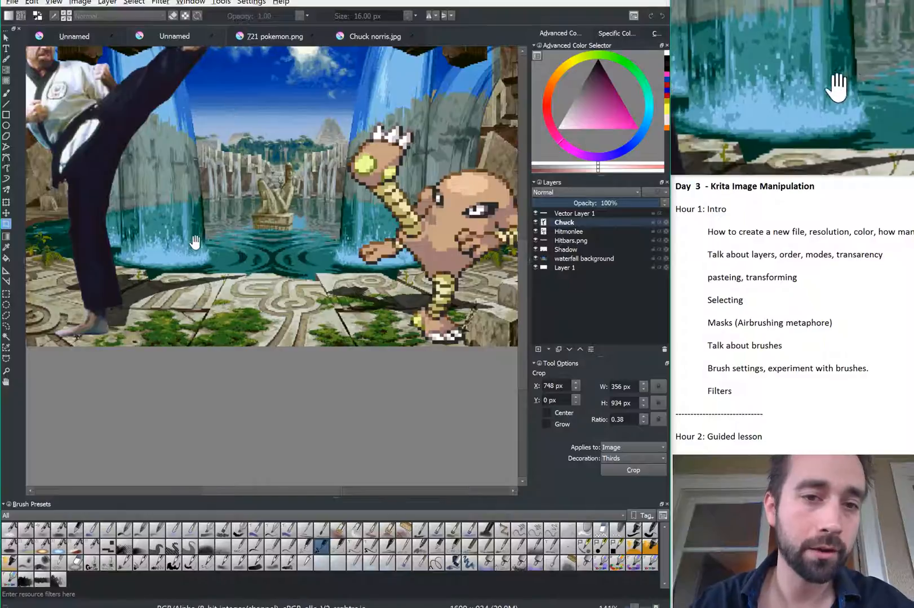
drag(195, 243, 181, 290)
scroll(329, 223, up, 2)
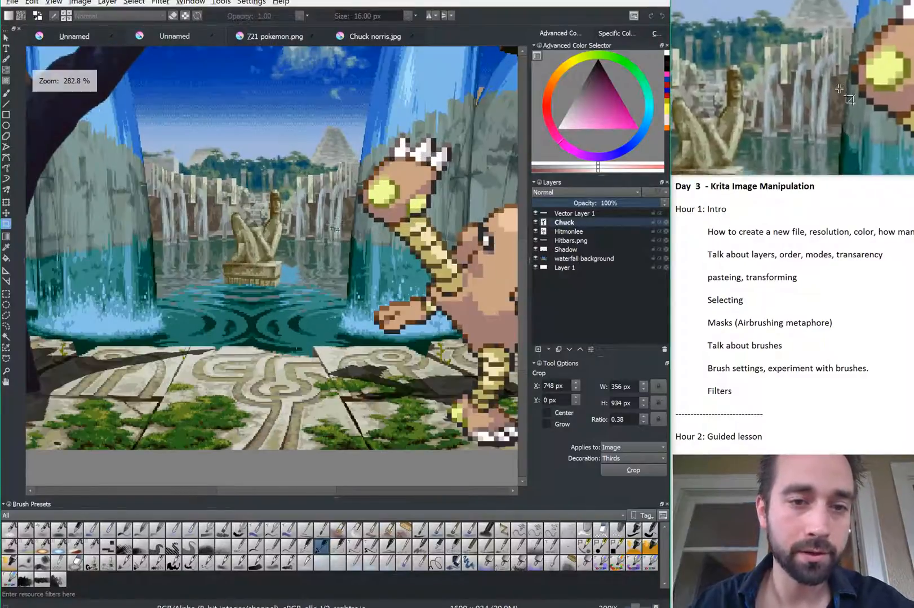
scroll(371, 201, up, 4)
drag(417, 204, 135, 364)
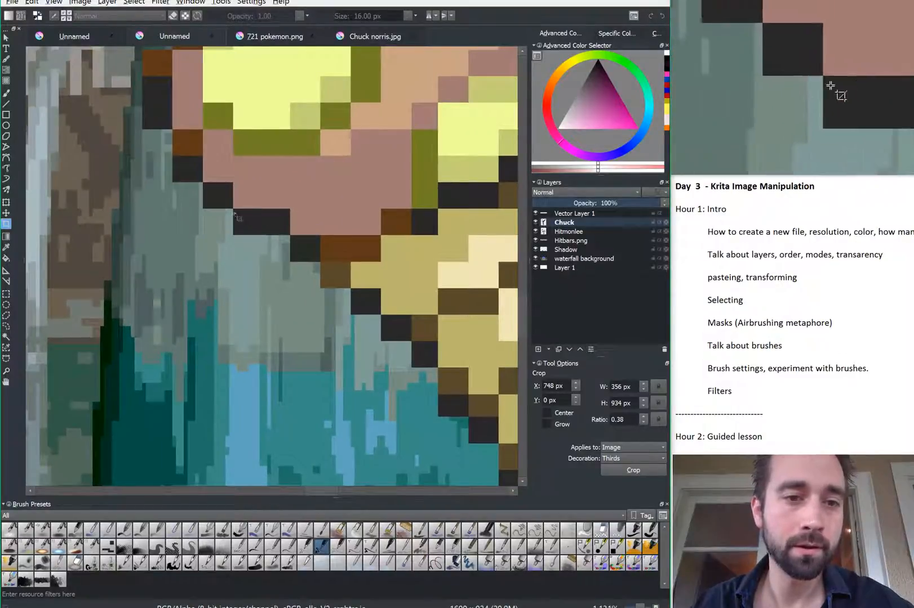
scroll(234, 213, up, 4)
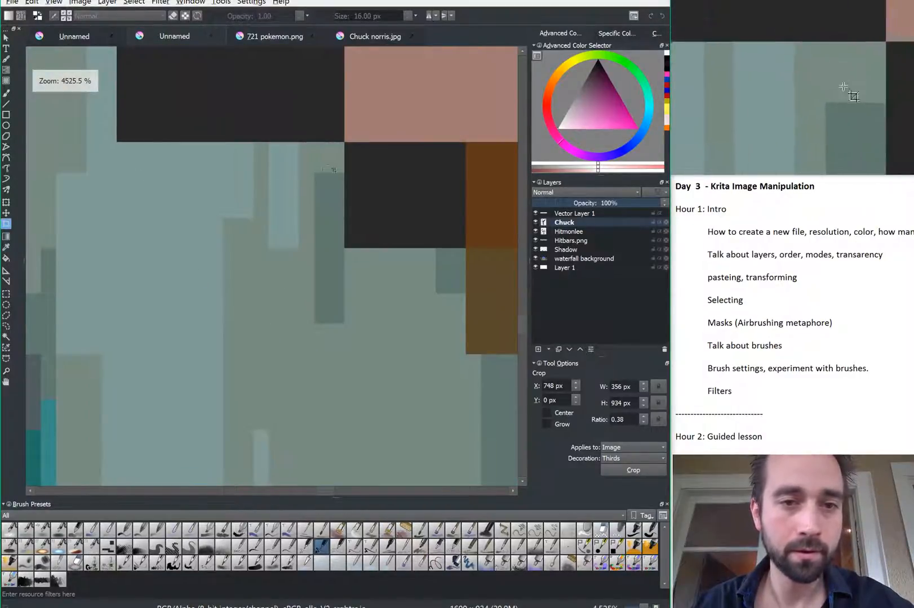
scroll(356, 150, up, 1)
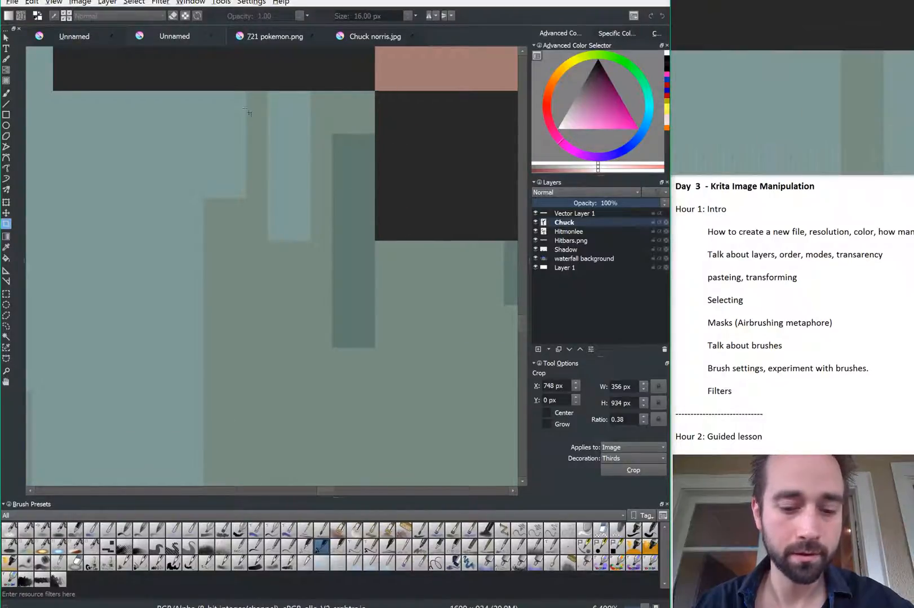
key(b)
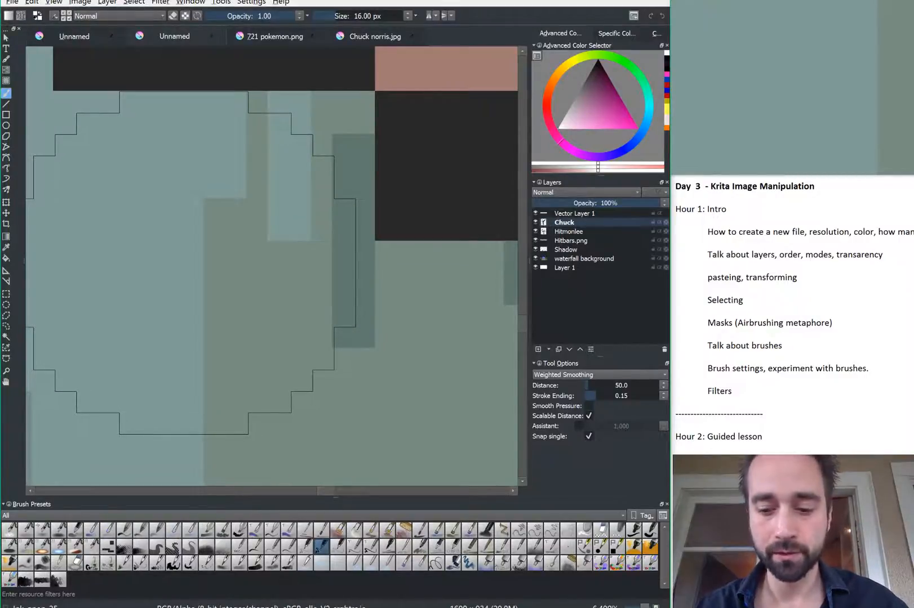
key(1)
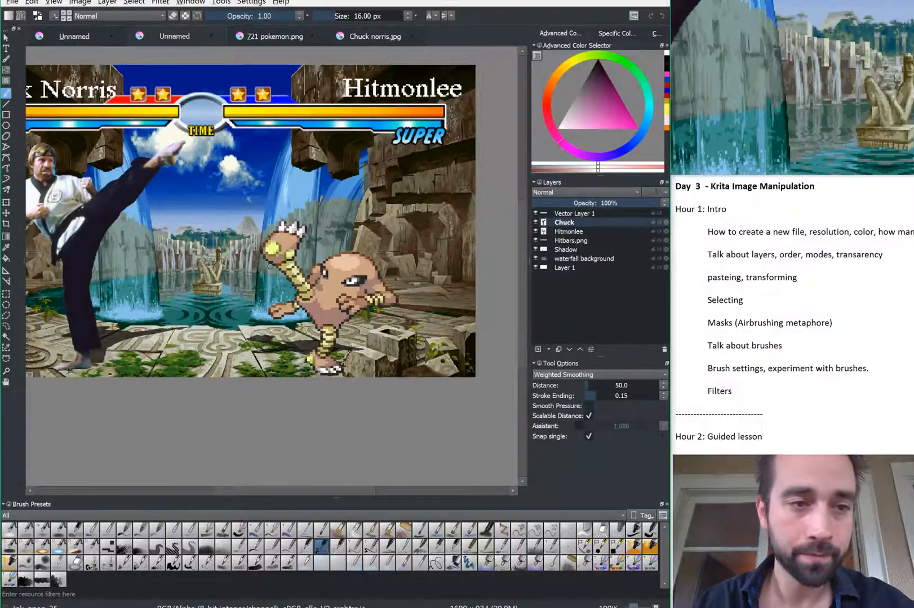
drag(232, 274, 289, 284)
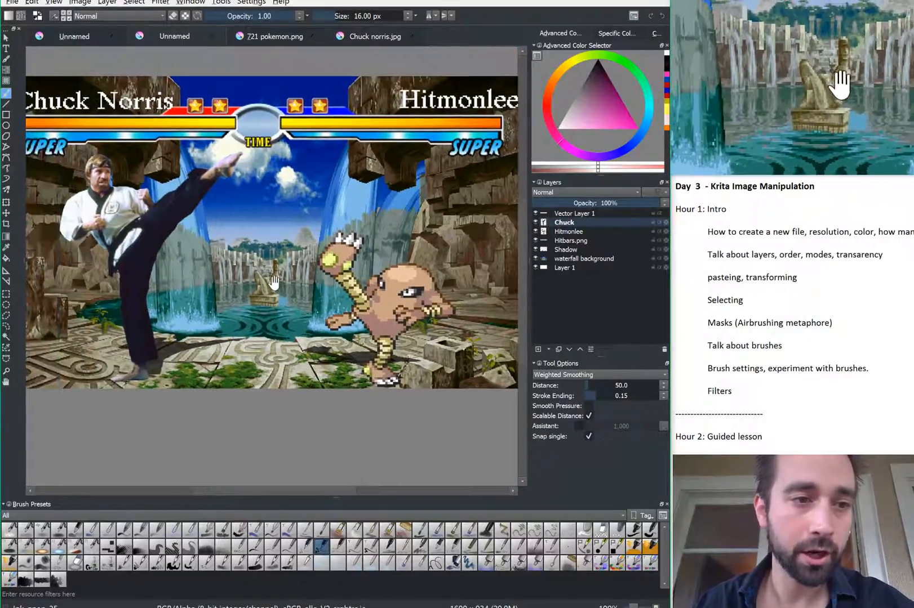
Step: Apply the Pixelize filter to the Chuck layer with a pixel width and height of 6
click(159, 2)
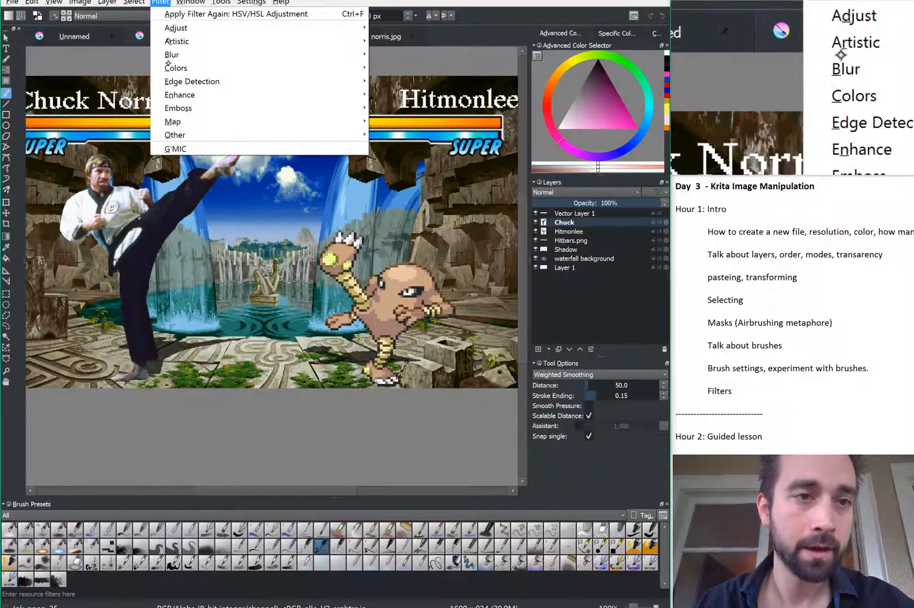
mouse_move(172, 42)
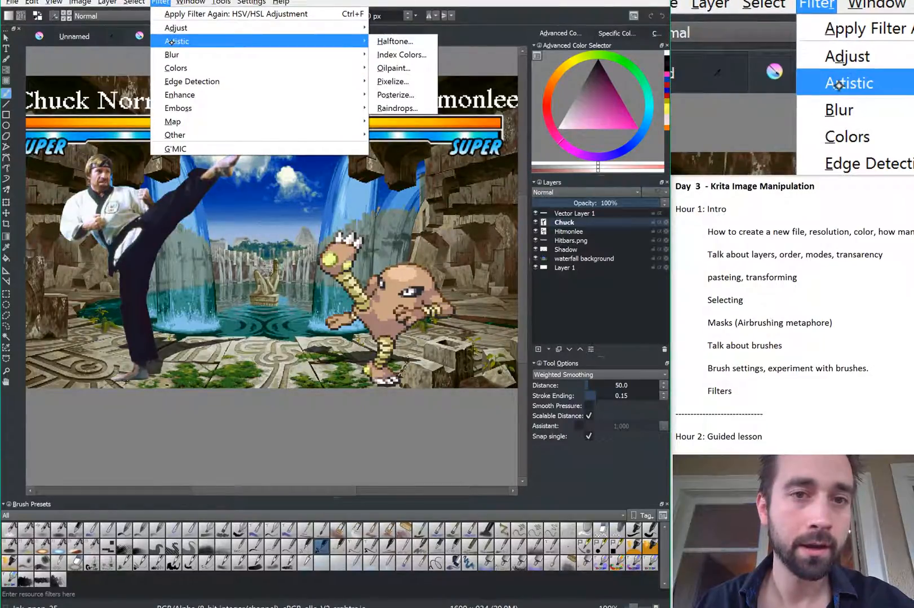
click(388, 83)
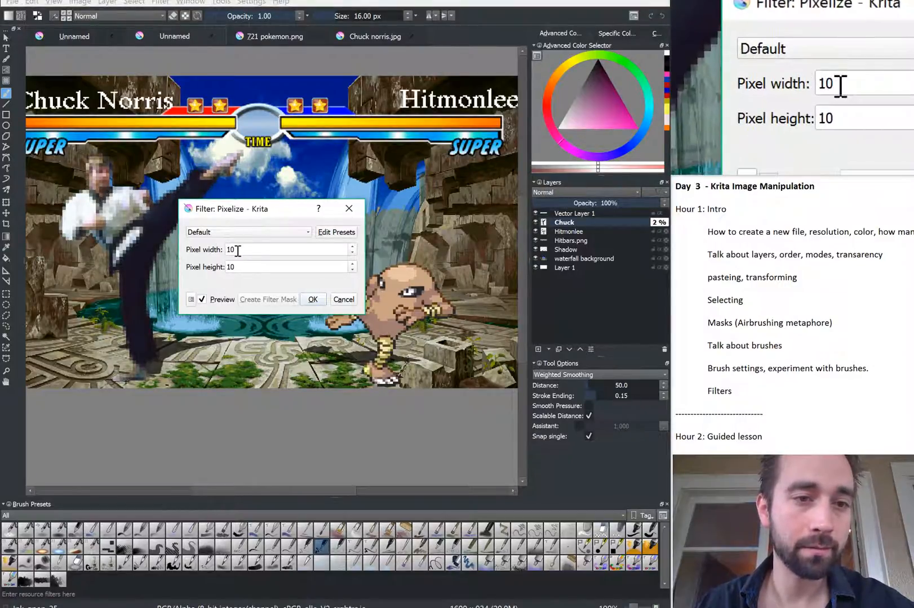
double_click(233, 249)
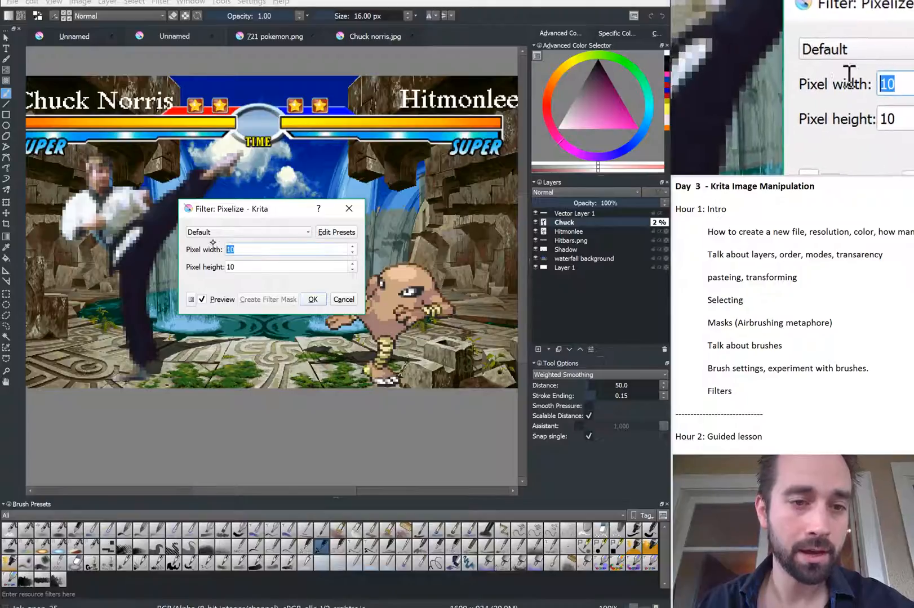
text(7)
key(Tab)
text(7)
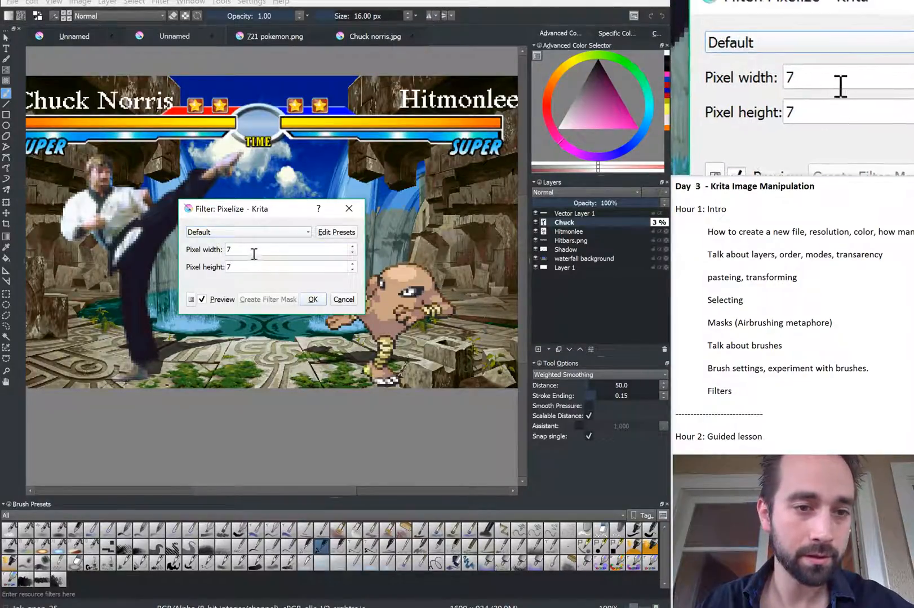
double_click(231, 250)
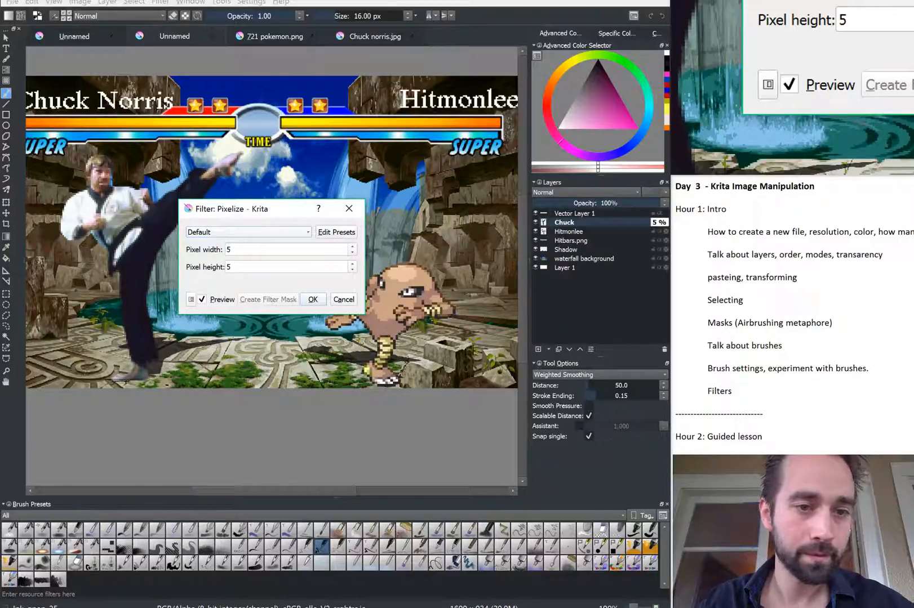
drag(235, 251, 179, 253)
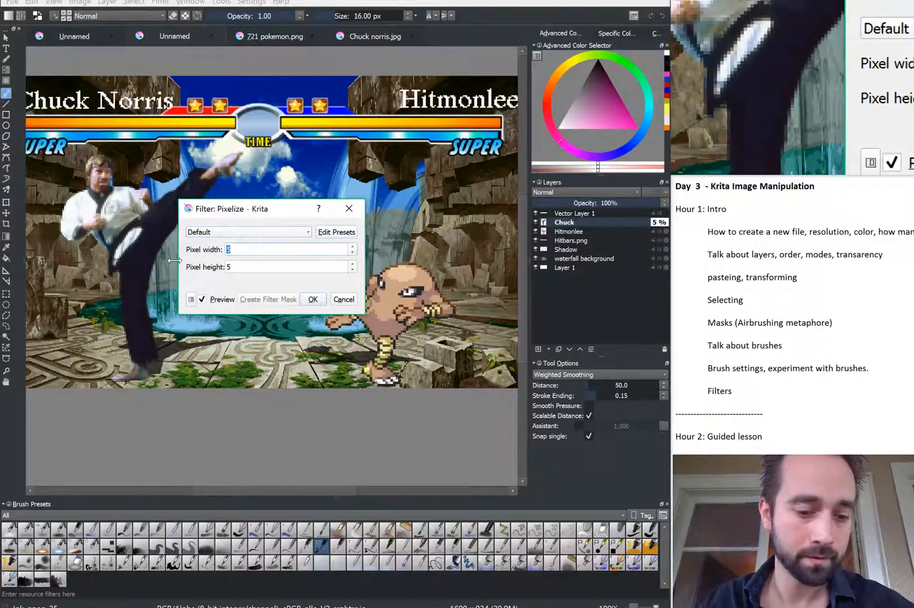
text(6)
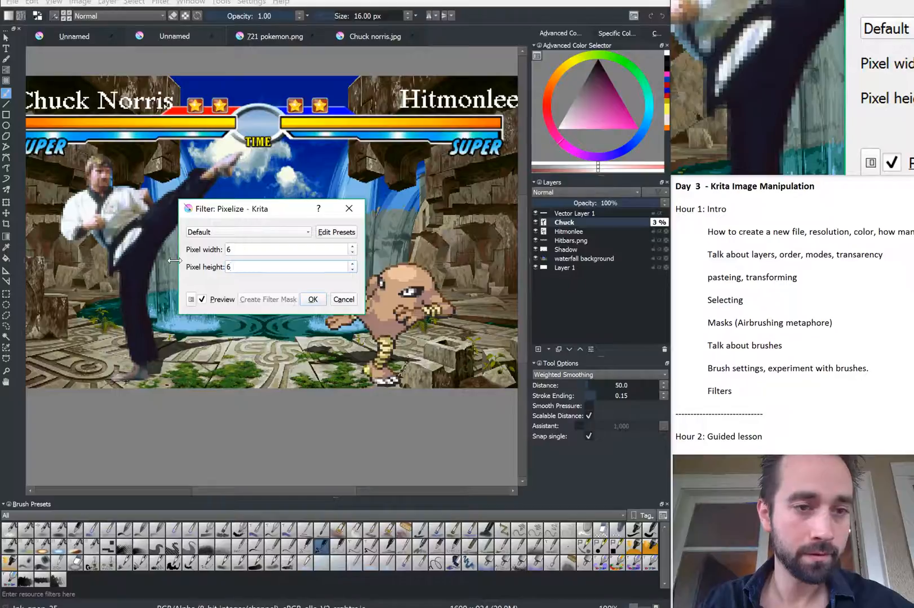
click(313, 299)
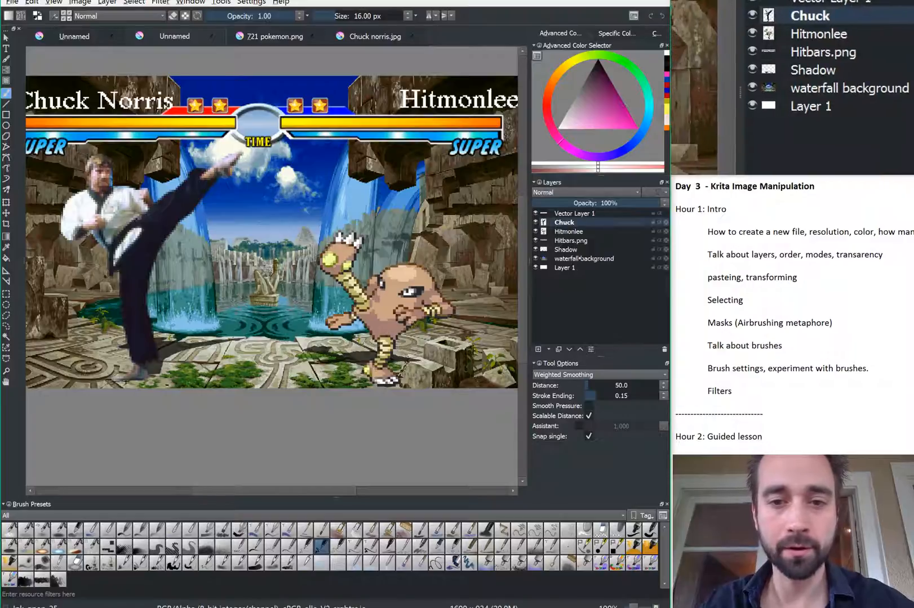
Step: Apply the same Pixelize filter again to the waterfall background layer
click(581, 258)
click(160, 2)
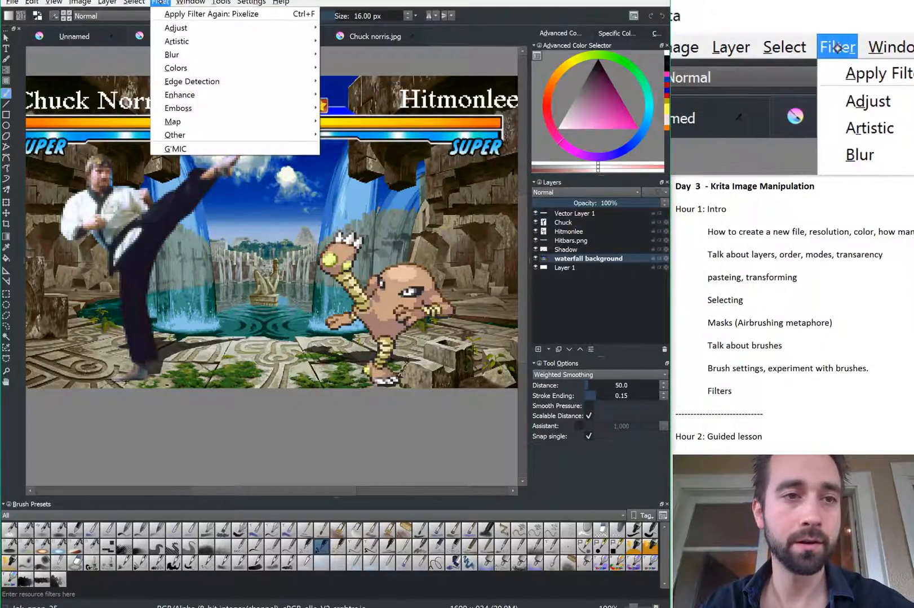
click(160, 3)
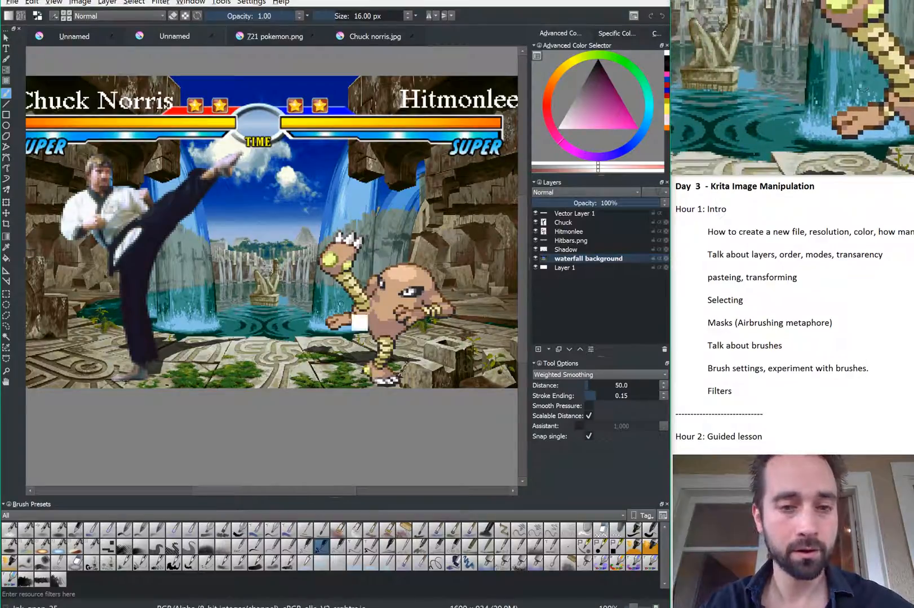
key(ctrl+f)
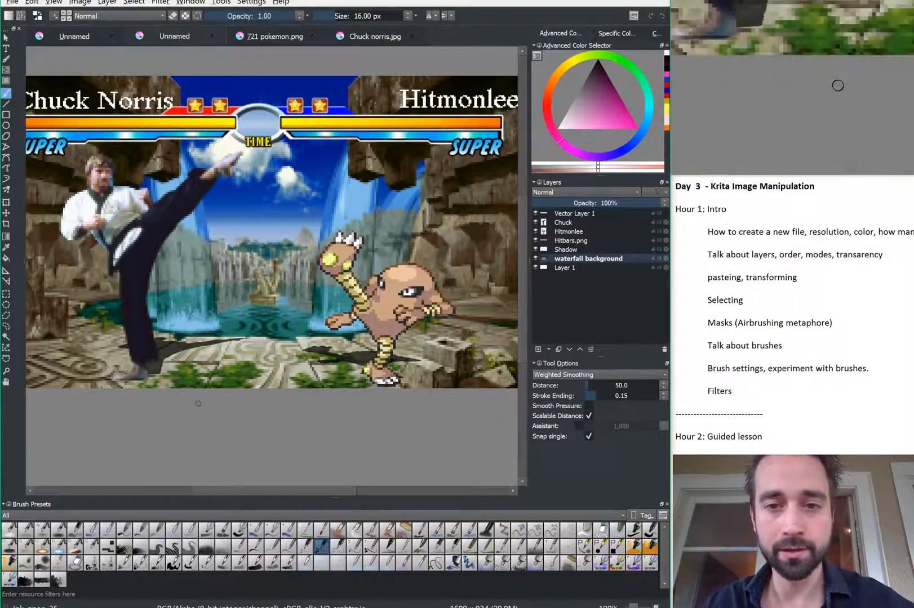
Step: Flatten the whole image, including the name text and both fighters, into a single layer
double_click(572, 231)
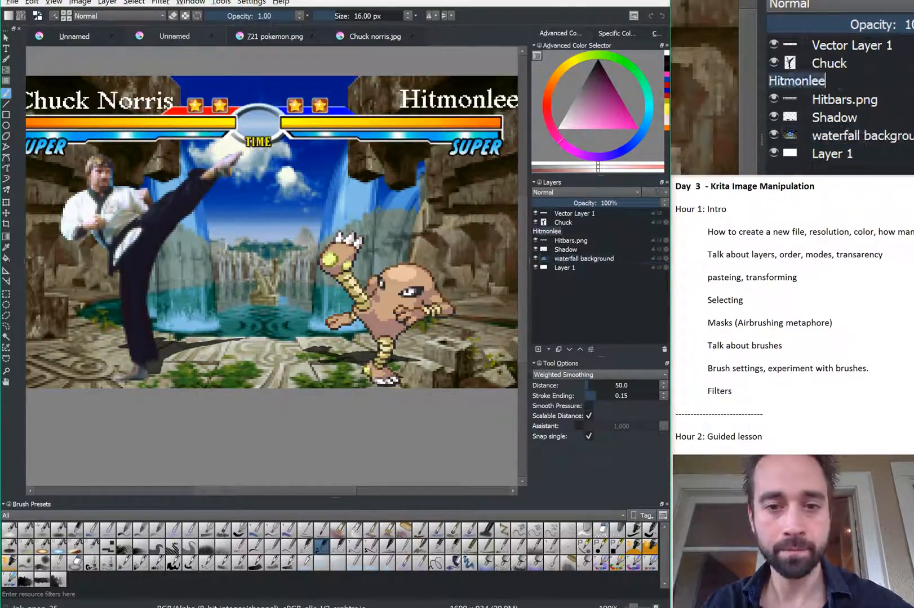
key(Return)
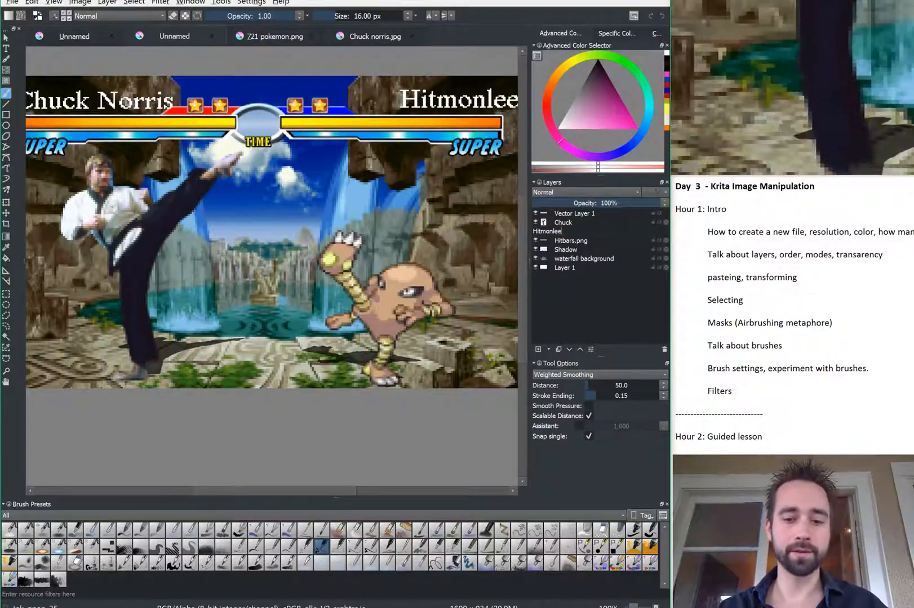
click(5, 372)
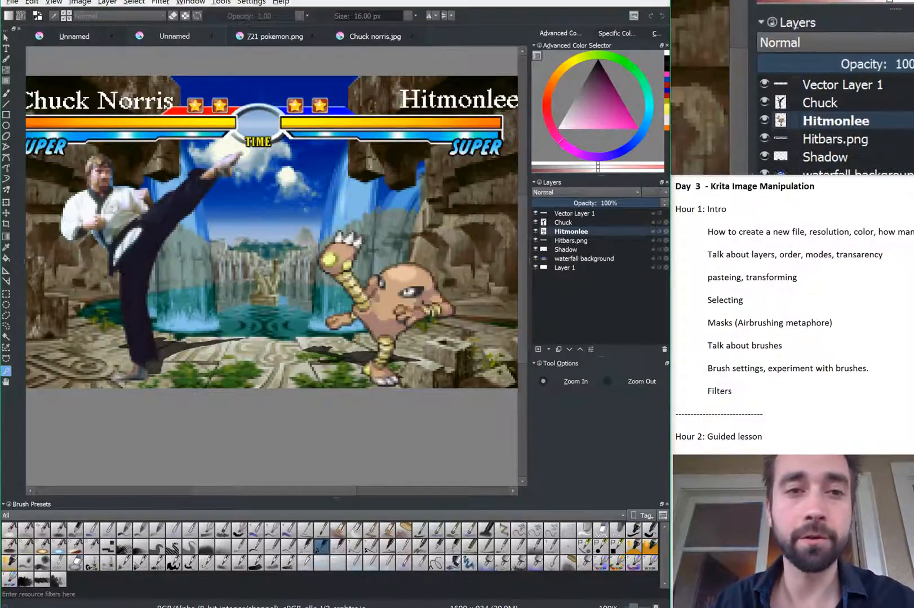
click(583, 213)
click(106, 3)
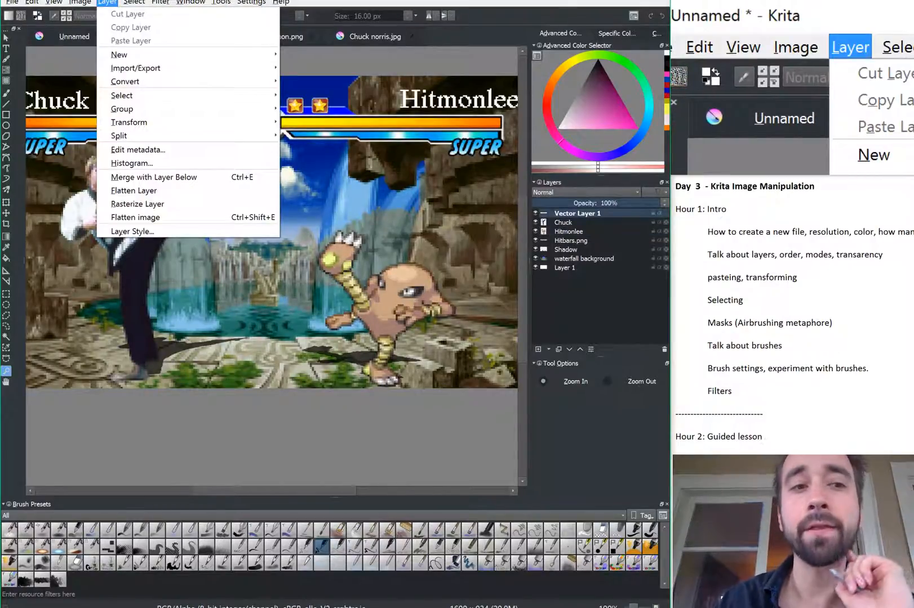
click(119, 217)
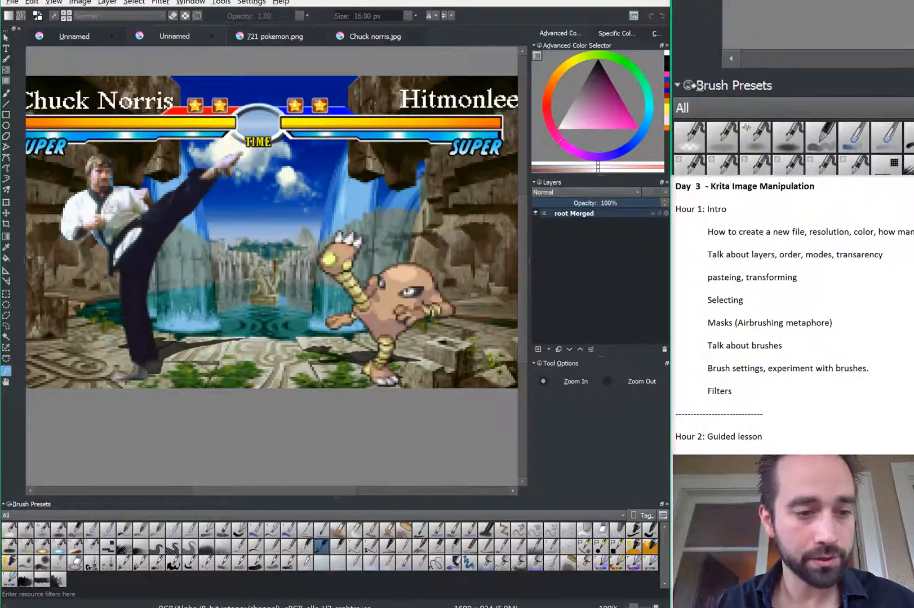
Step: Collapse and undock the Brush Presets docker, and disable it in the list of dockers
click(3, 504)
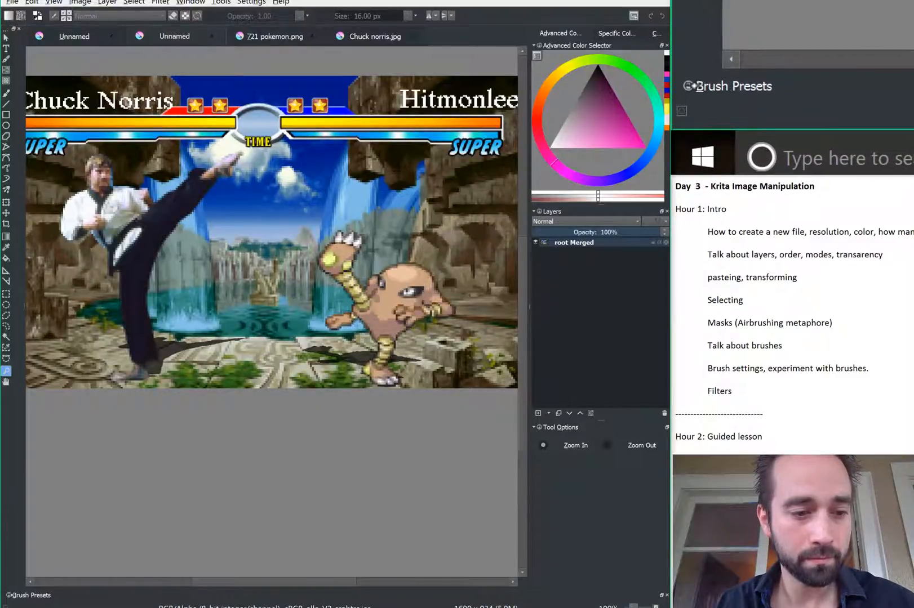
double_click(17, 595)
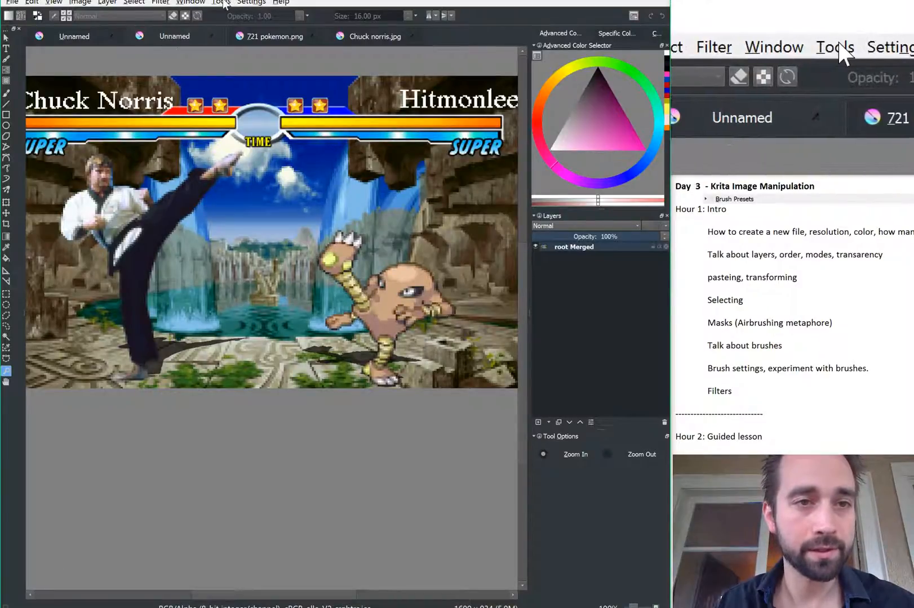
click(223, 3)
mouse_move(252, 3)
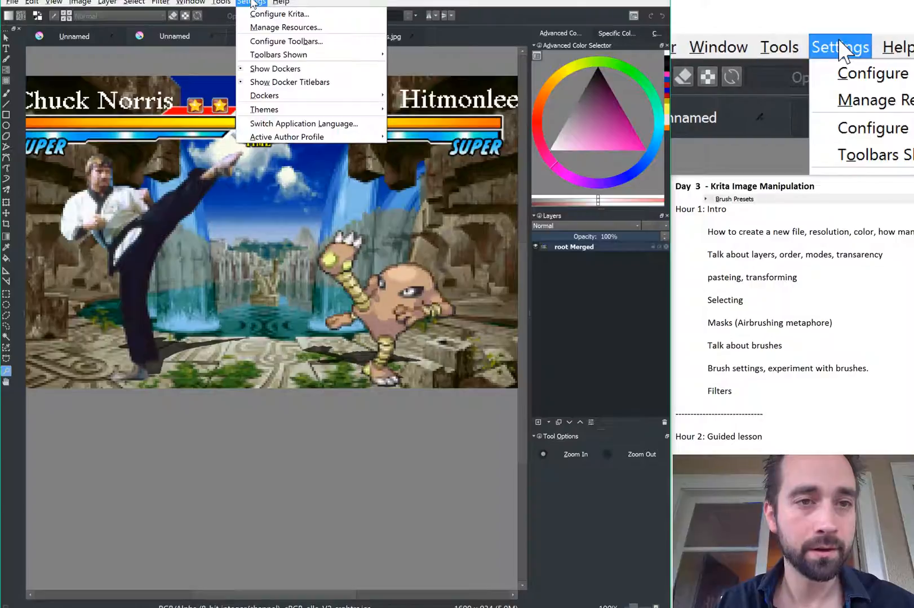
mouse_move(287, 54)
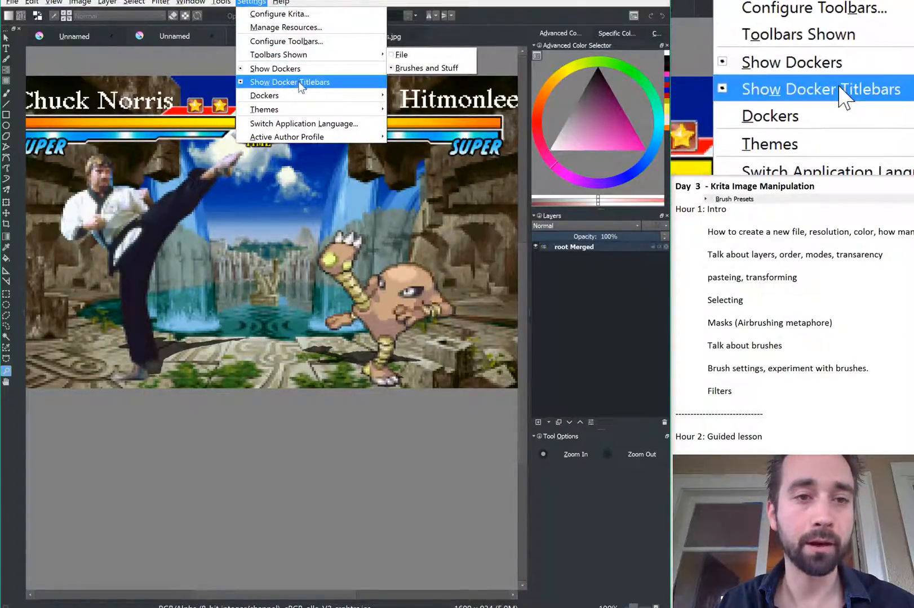
mouse_move(299, 92)
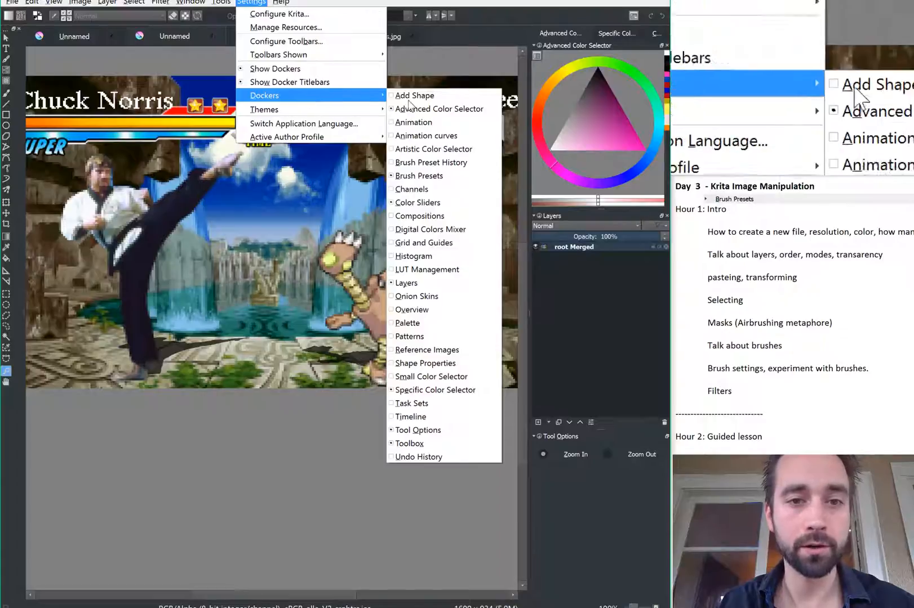
click(420, 176)
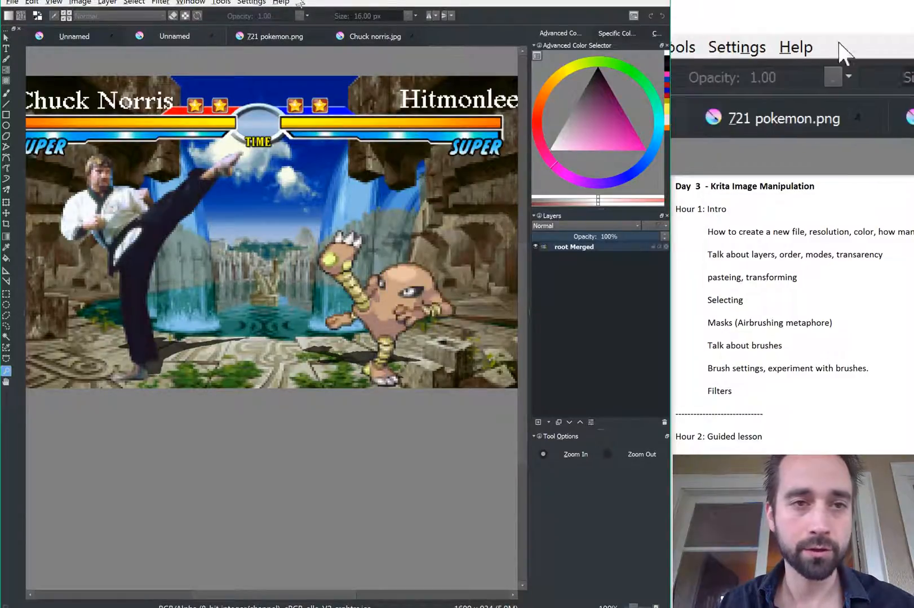
Step: Enable the Brush Presets docker again in the list of dockers
click(250, 3)
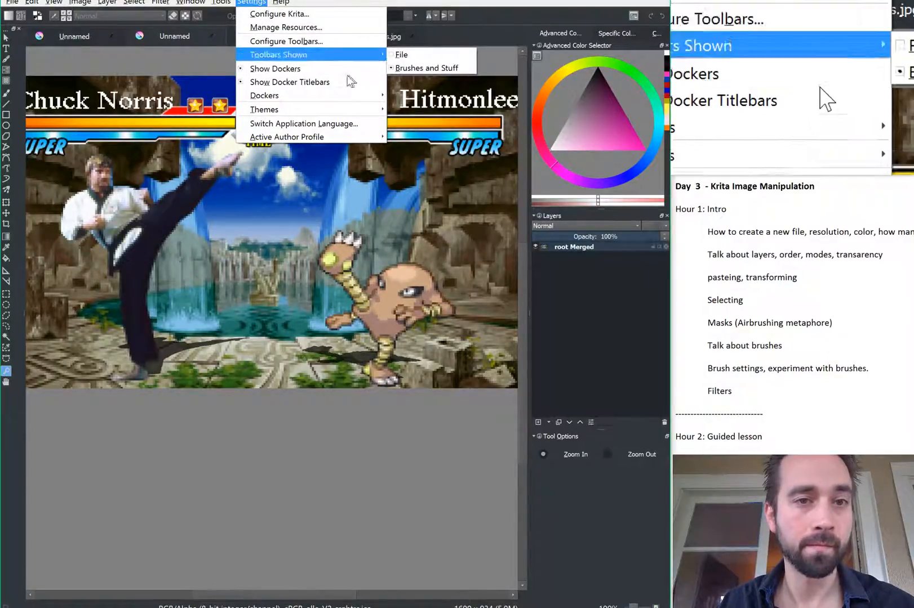
mouse_move(340, 100)
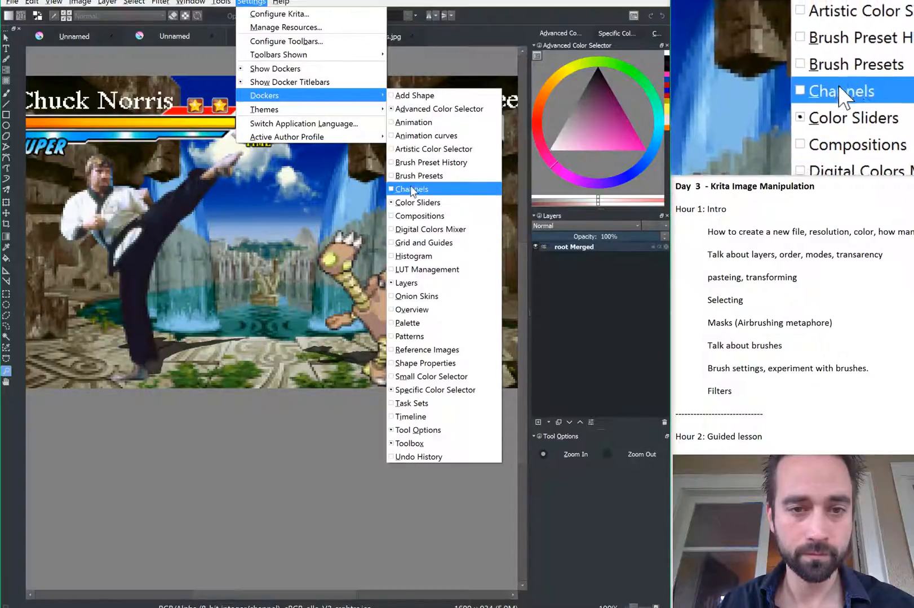
click(428, 180)
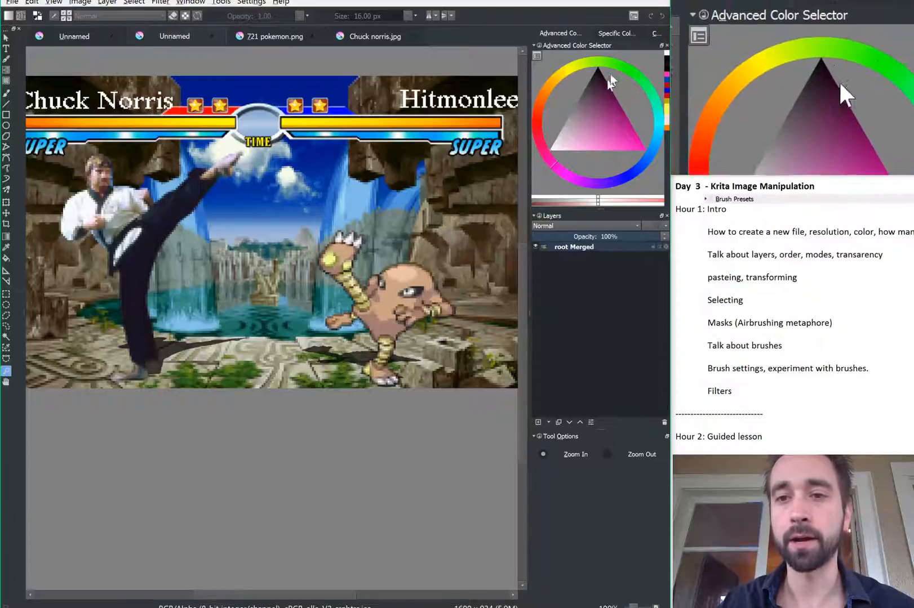
Step: Load the Default workspace and switch back to the custom saved workspace
click(631, 16)
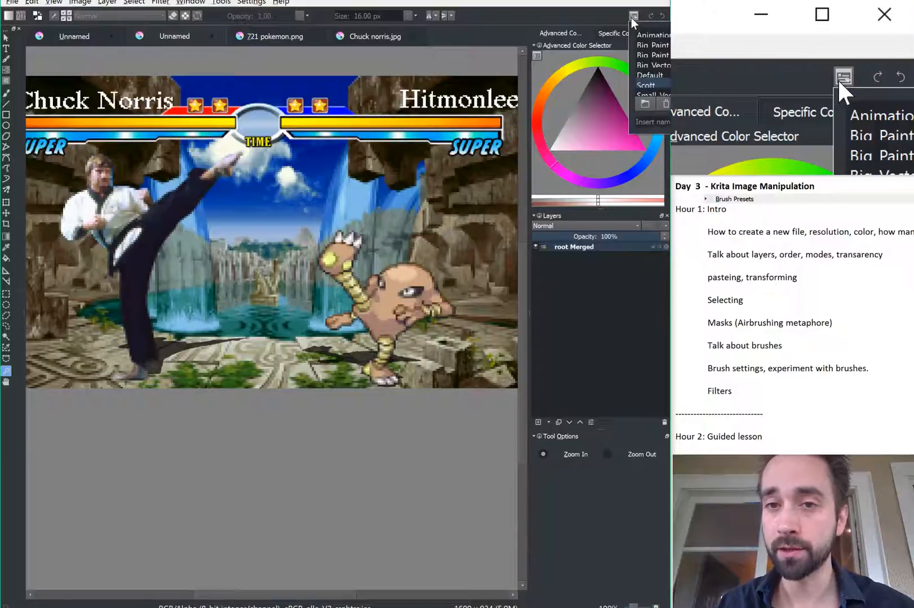
click(641, 77)
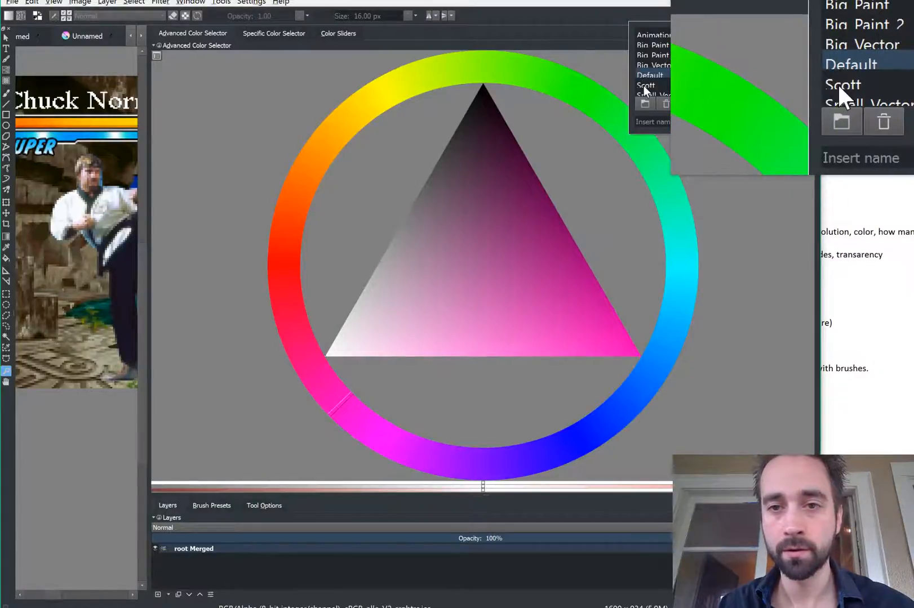
click(644, 85)
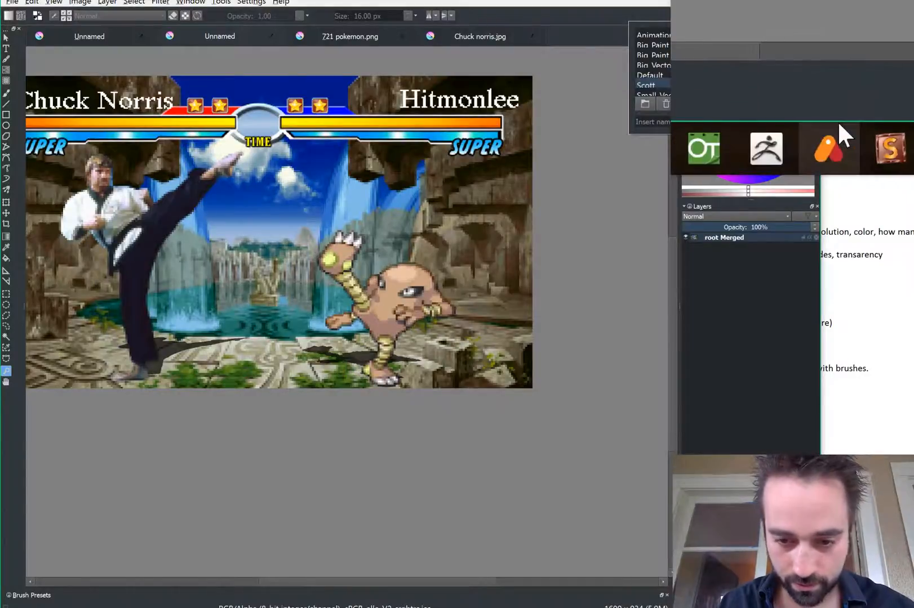
Step: Undock the Brush Presets docker and group it as a tab with the Layers docker, and try floating the Tool Options docker
click(662, 596)
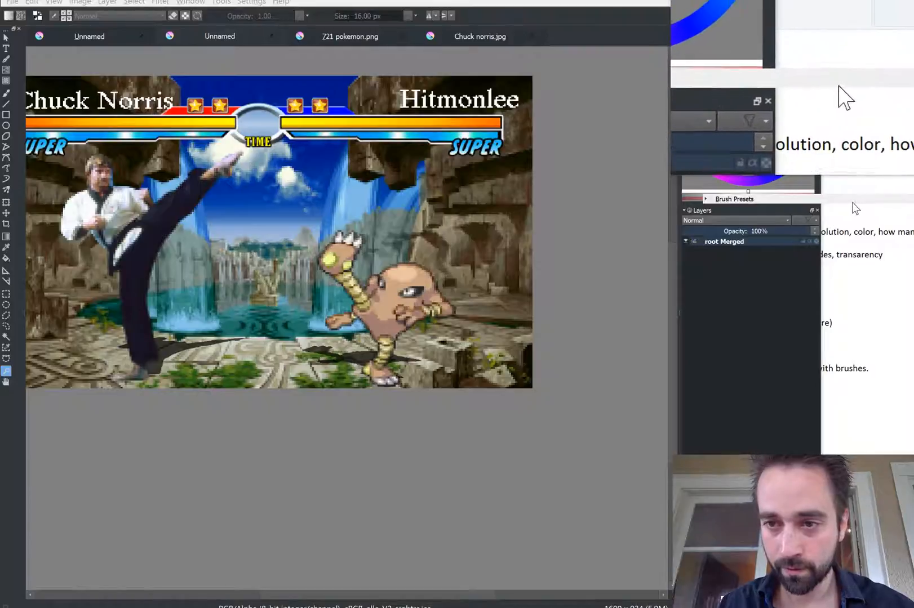
mouse_move(845, 215)
mouse_down()
mouse_move(727, 261)
mouse_move(699, 261)
mouse_up()
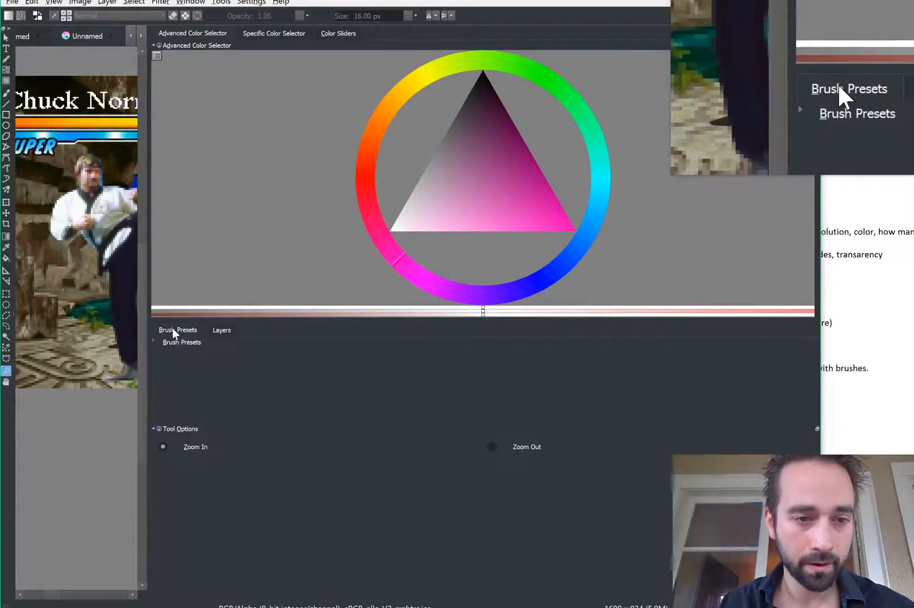
drag(197, 277, 159, 362)
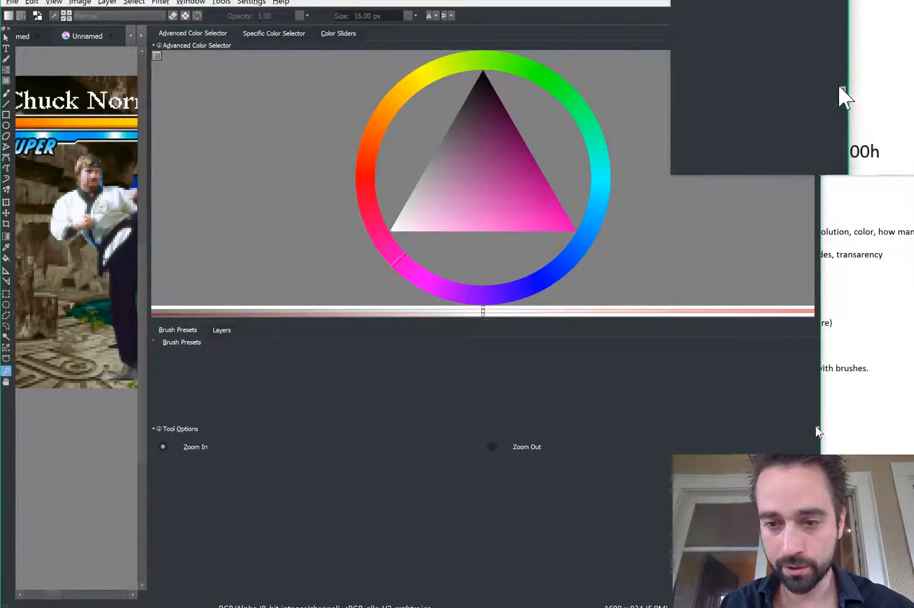
click(815, 430)
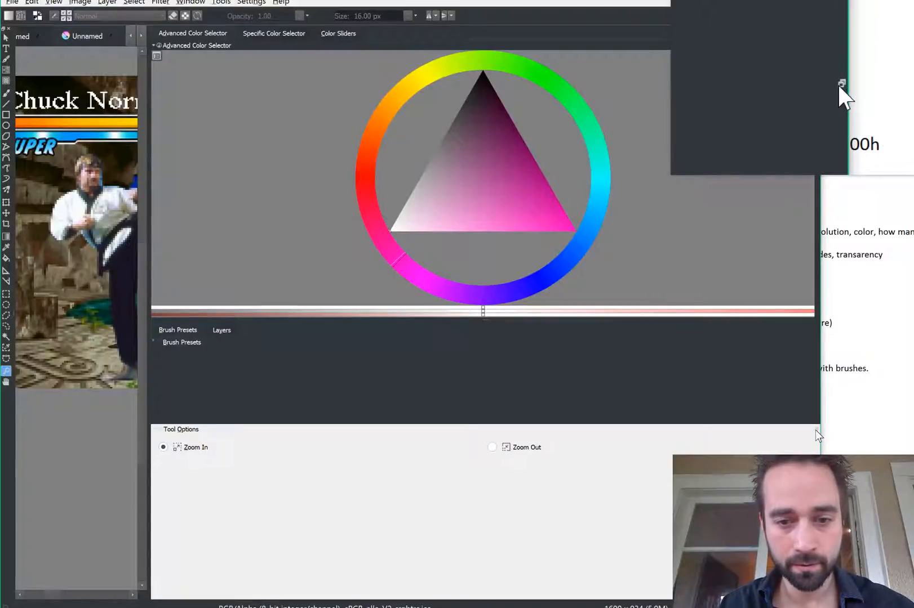
click(815, 430)
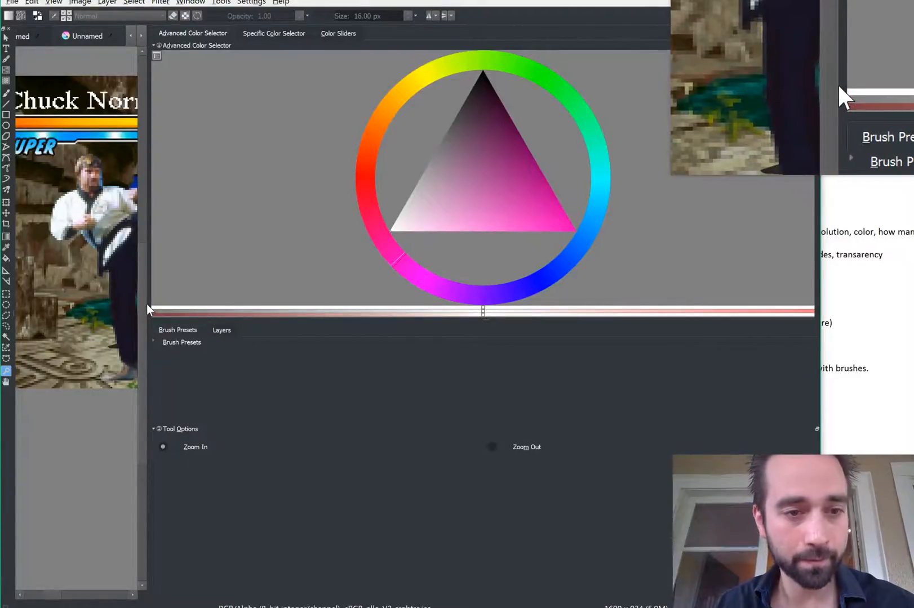
Step: Hide all dockers and toolbars so that only the canvas is shown
key(Tab)
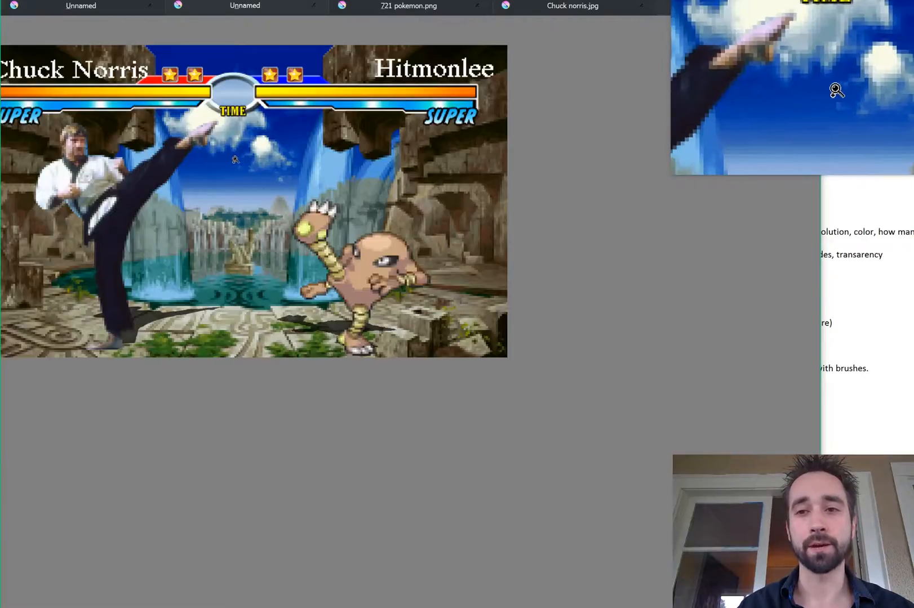
drag(122, 403, 248, 499)
Step: Switch to the OBS window
key(alt+Tab)
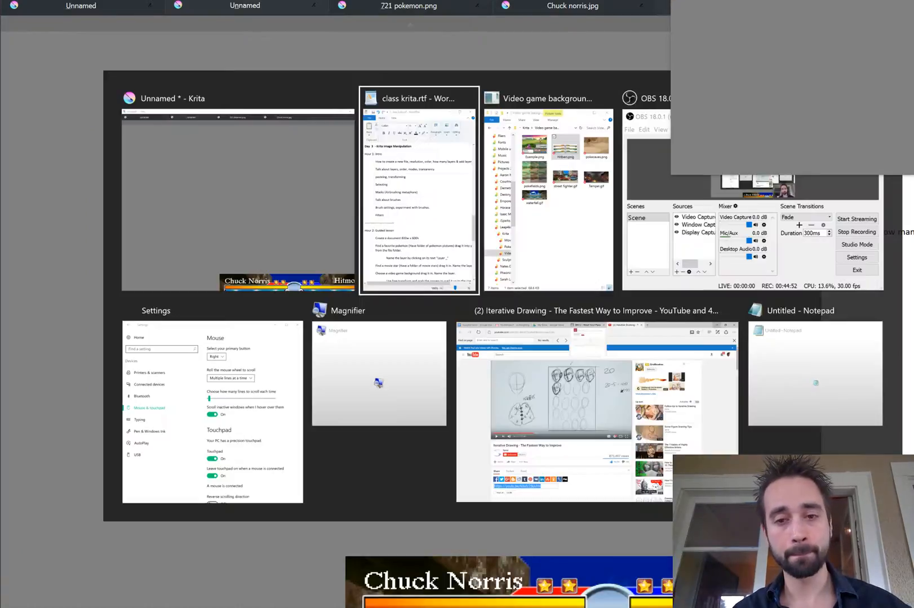
key(Tab)
key(Tab)
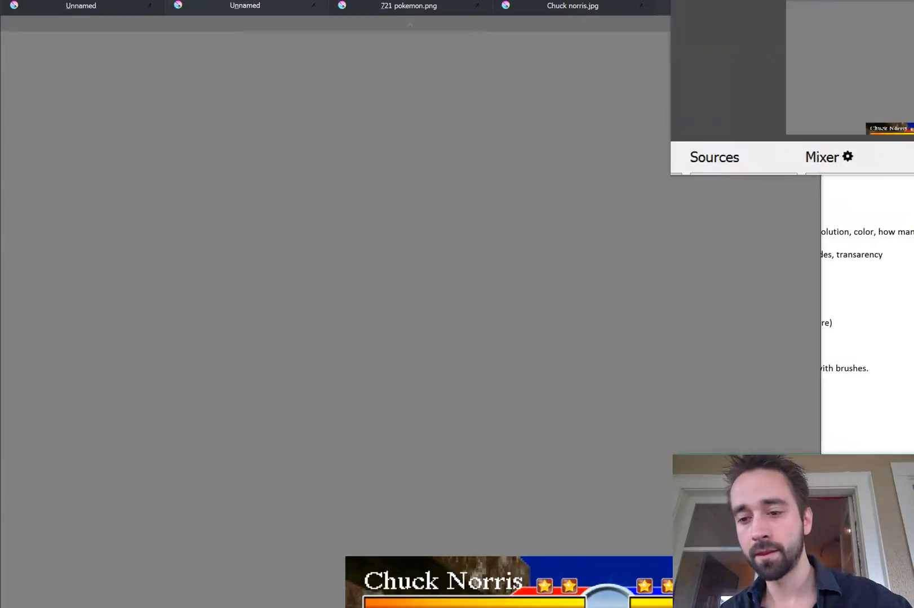